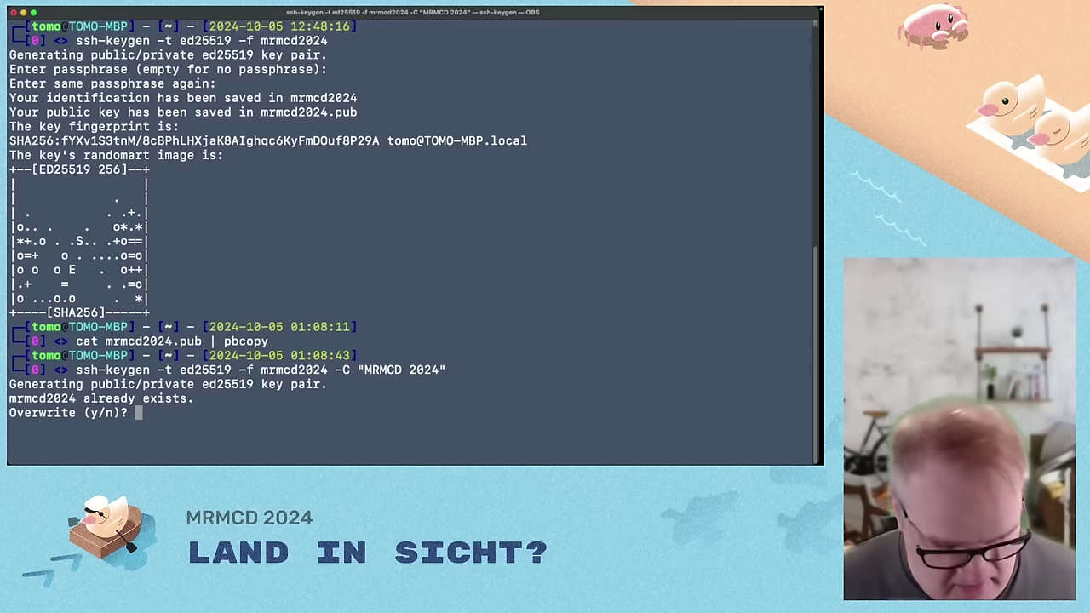
Step: Overwrite the mrmcd2024 key pair with a new key that has no passphrase
key(Return)
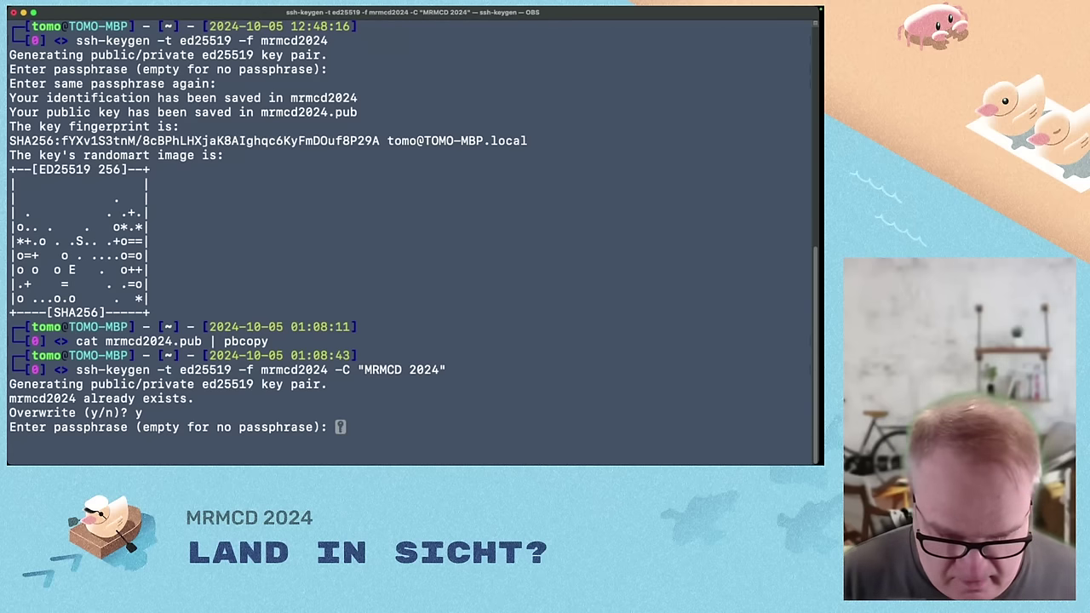
key(Return)
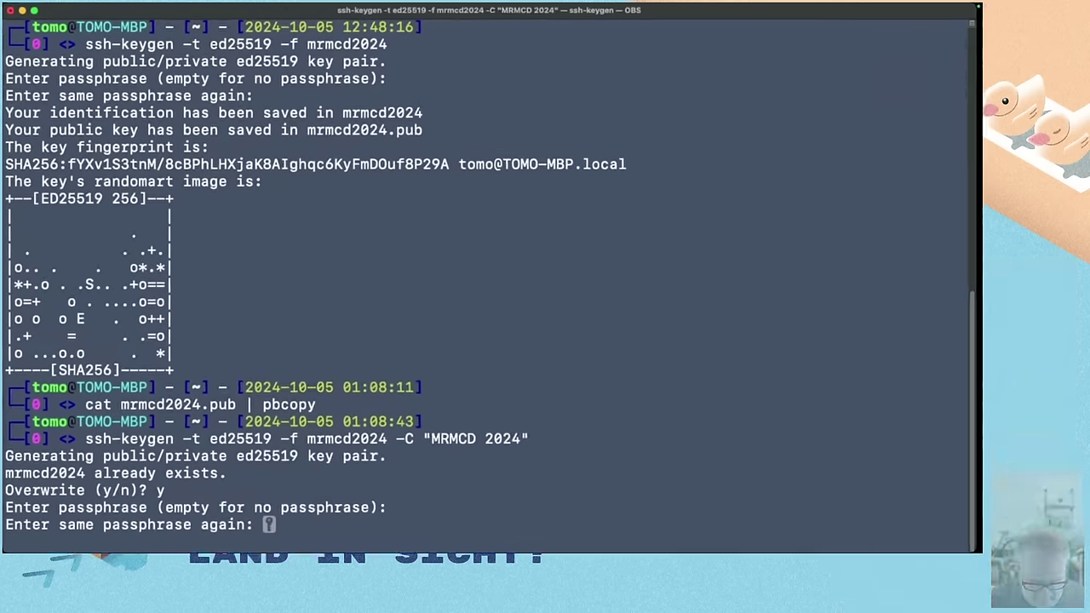
key(Return)
Step: Copy mrmcd2024.pub to the clipboard with cat | pbcopy, then return to the Hetzner Robot page
key(Up)
key(Up)
key(Up)
key(Up)
key(Down)
key(Down)
key(Down)
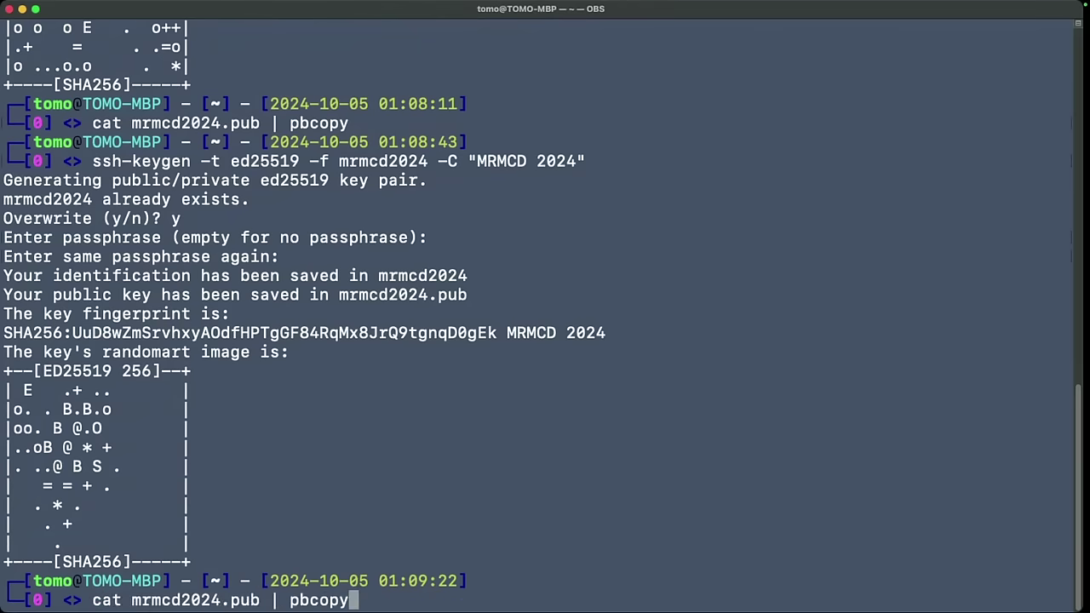
key(Return)
key(super+Tab)
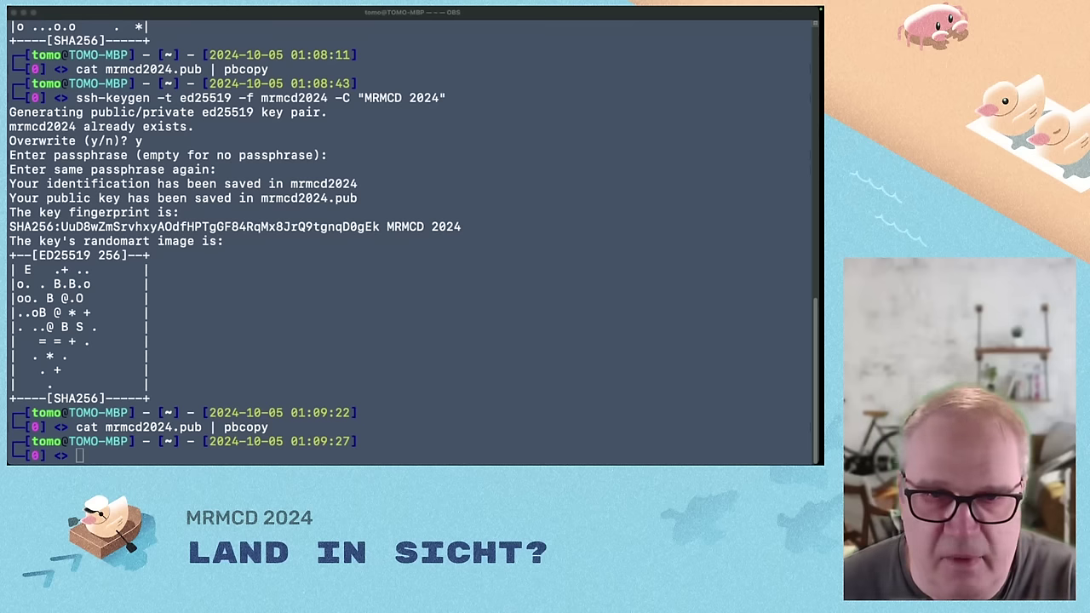
key(super+Tab)
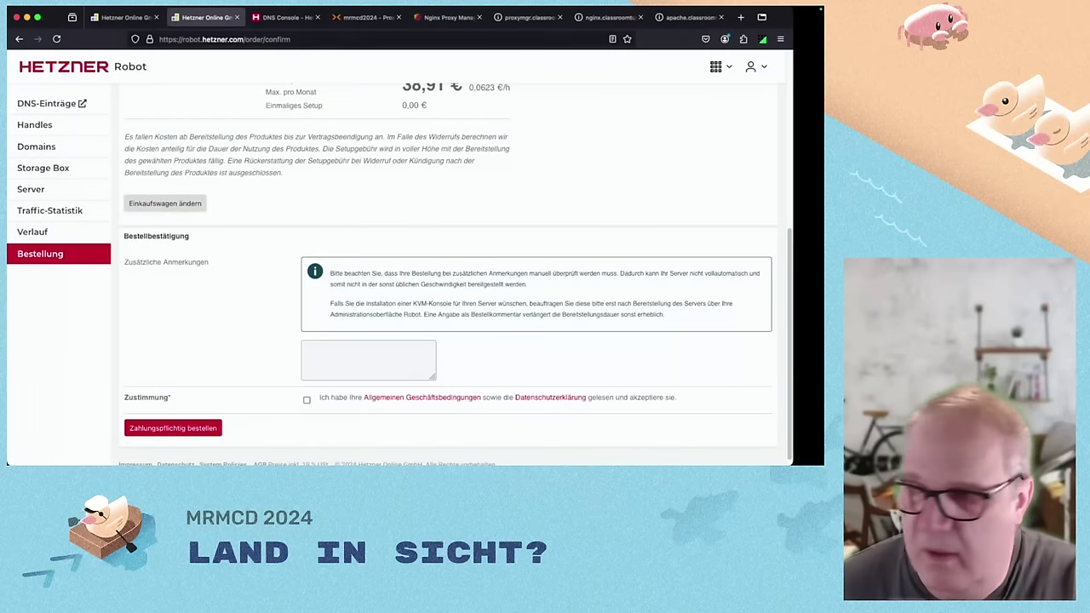
Step: Review the Robot order confirmation, then switch to the classroomtux.de DNS records tab
scroll(455, 274, up, 2)
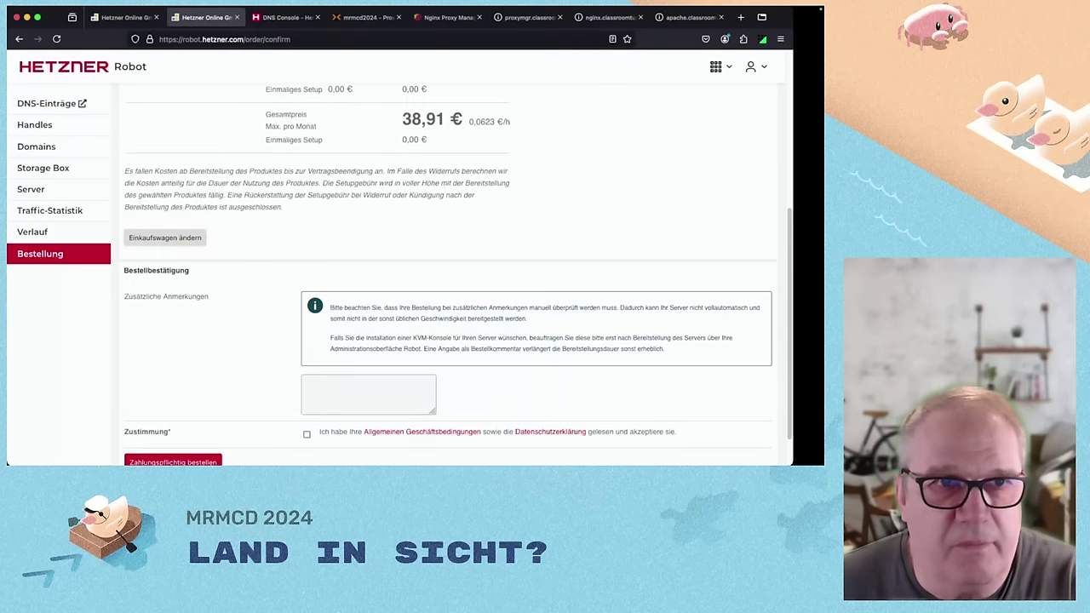
scroll(448, 273, up, 1)
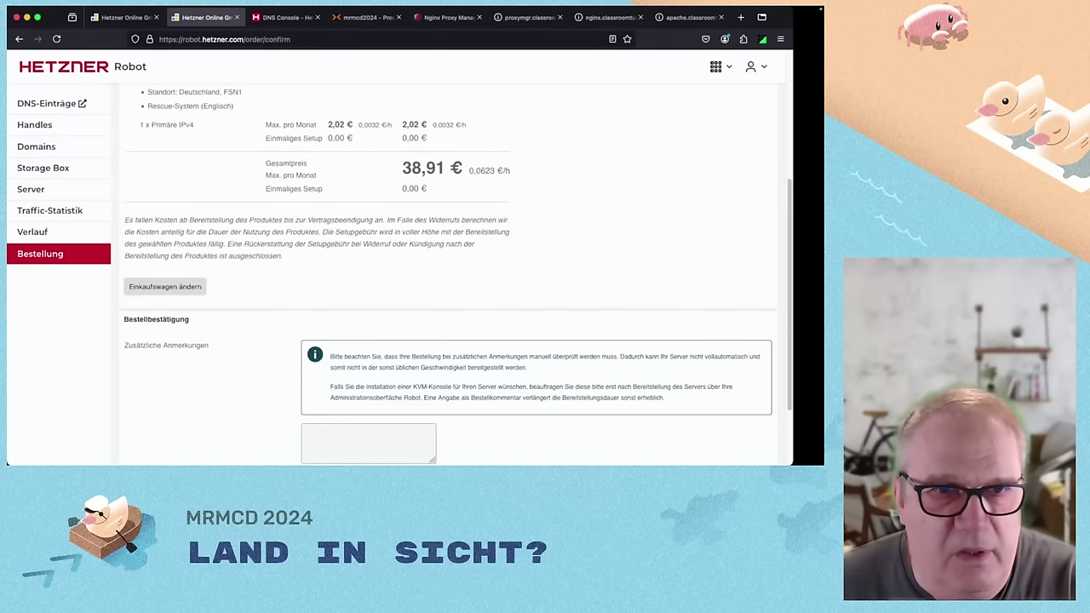
scroll(455, 274, down, 1)
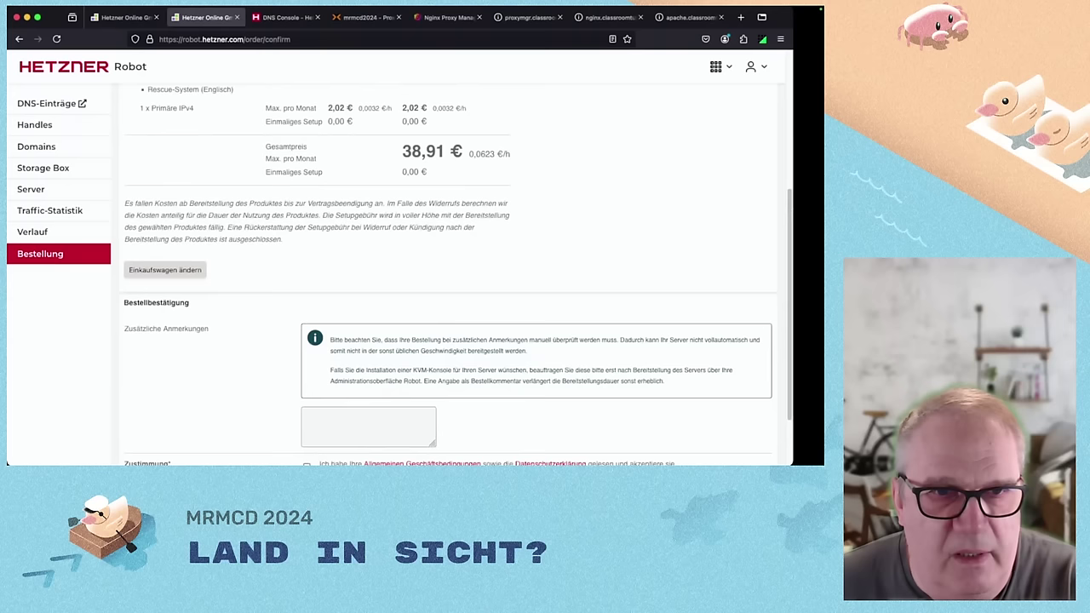
scroll(456, 274, down, 2)
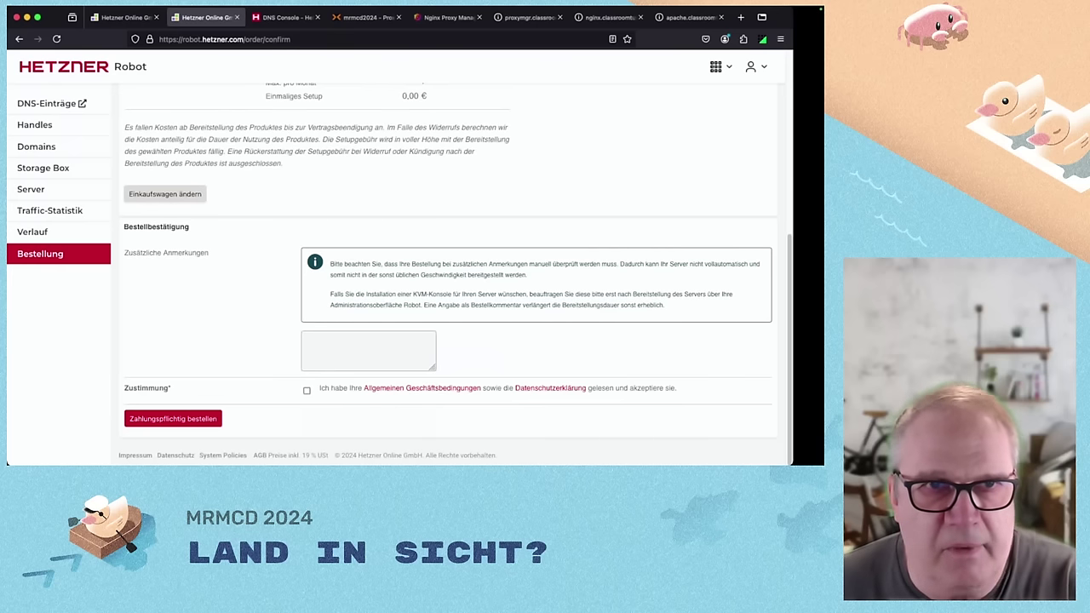
scroll(455, 274, up, 1)
scroll(455, 274, down, 1)
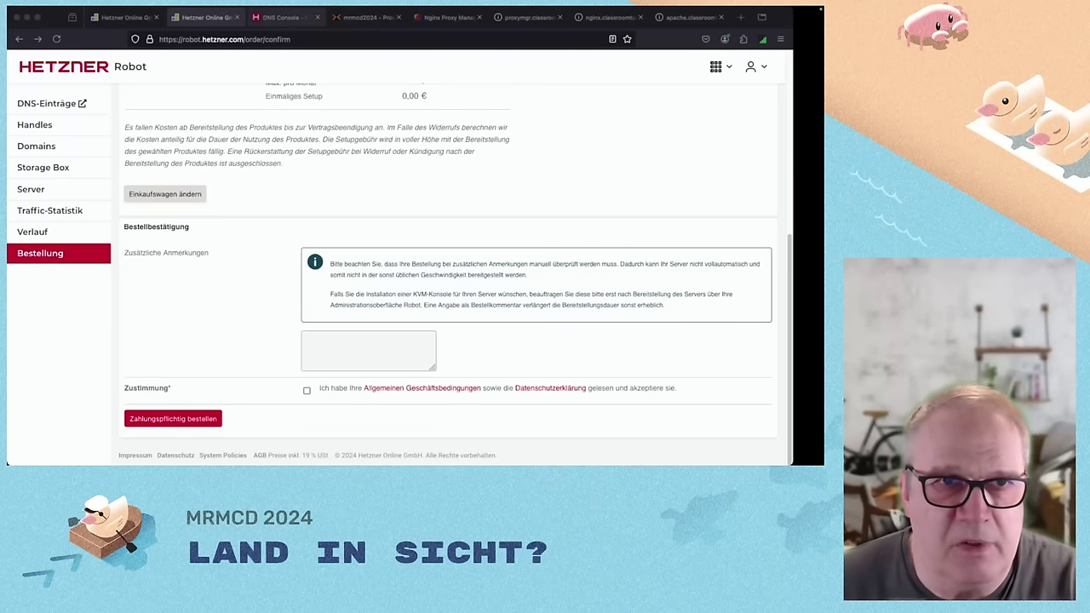
key(ctrl+Tab)
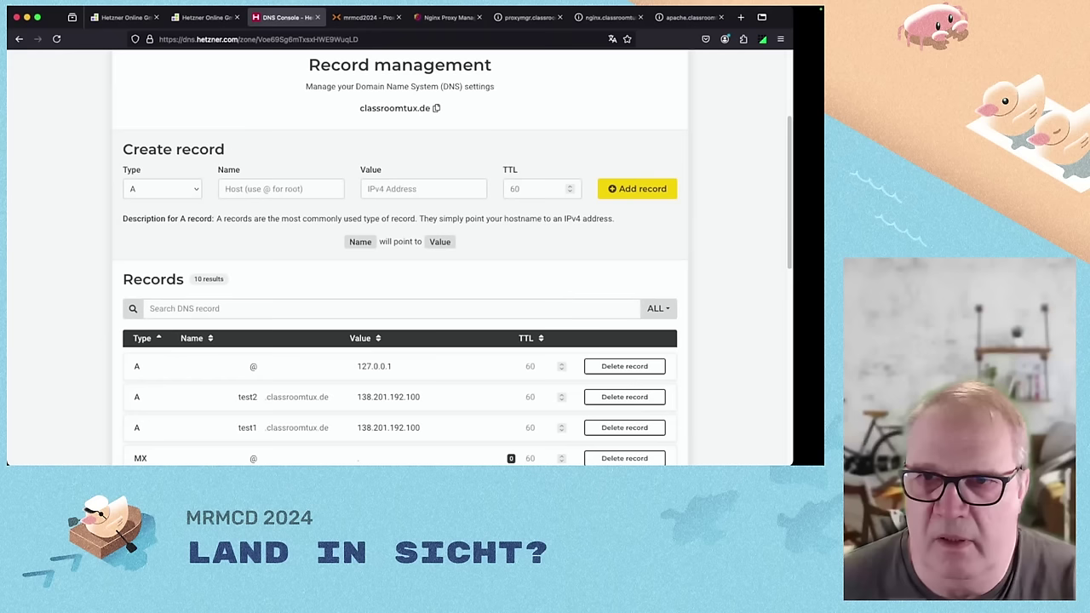
Step: Fill in a new A record with name mrmcd2024 and value 138.201.192.100
key(super+Tab)
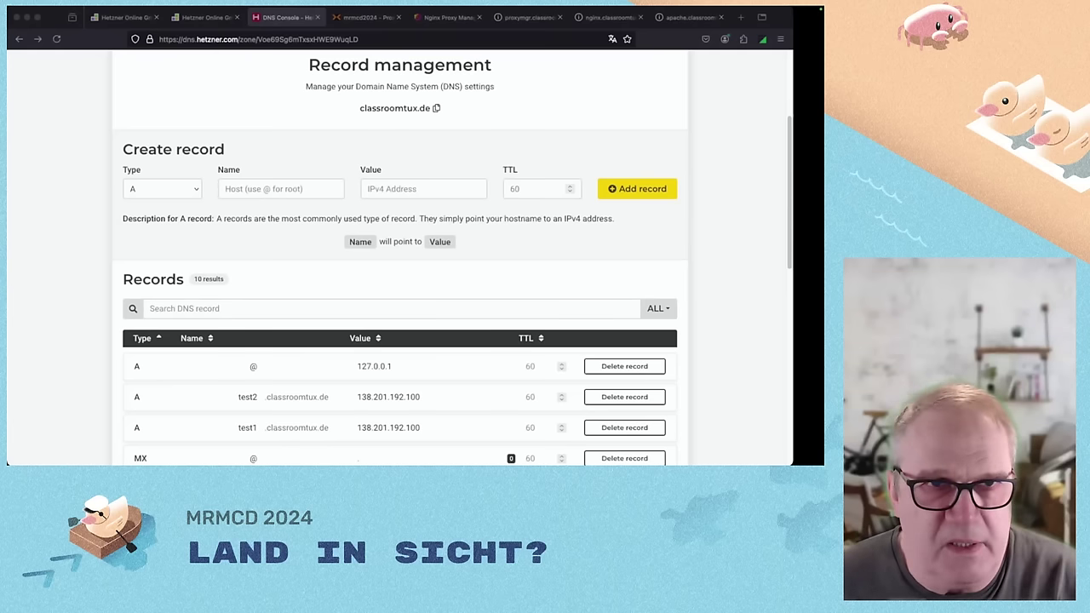
click(281, 188)
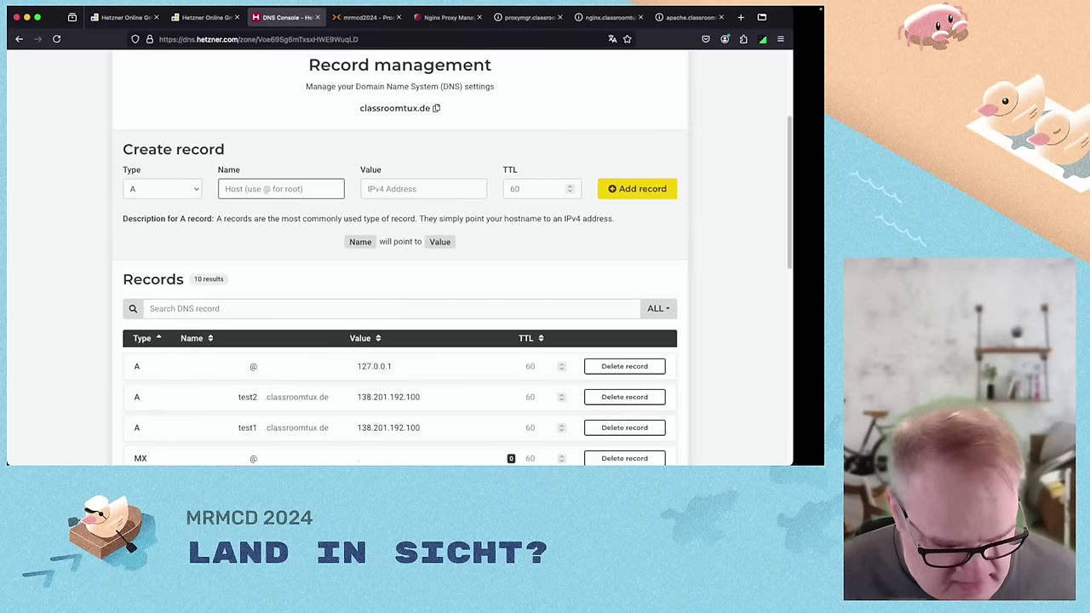
text(mrmcd2024)
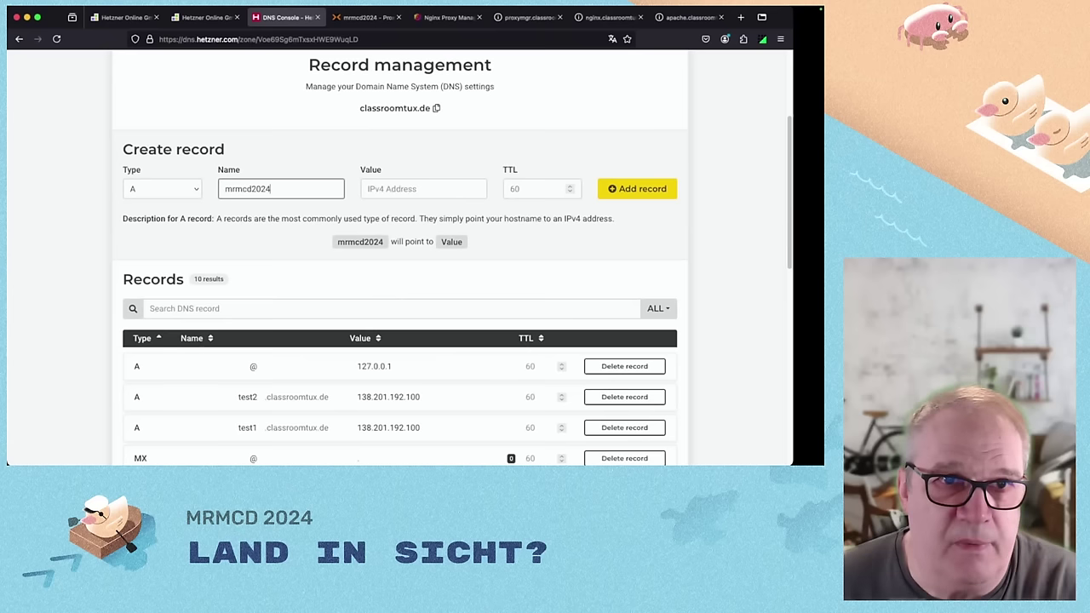
click(423, 188)
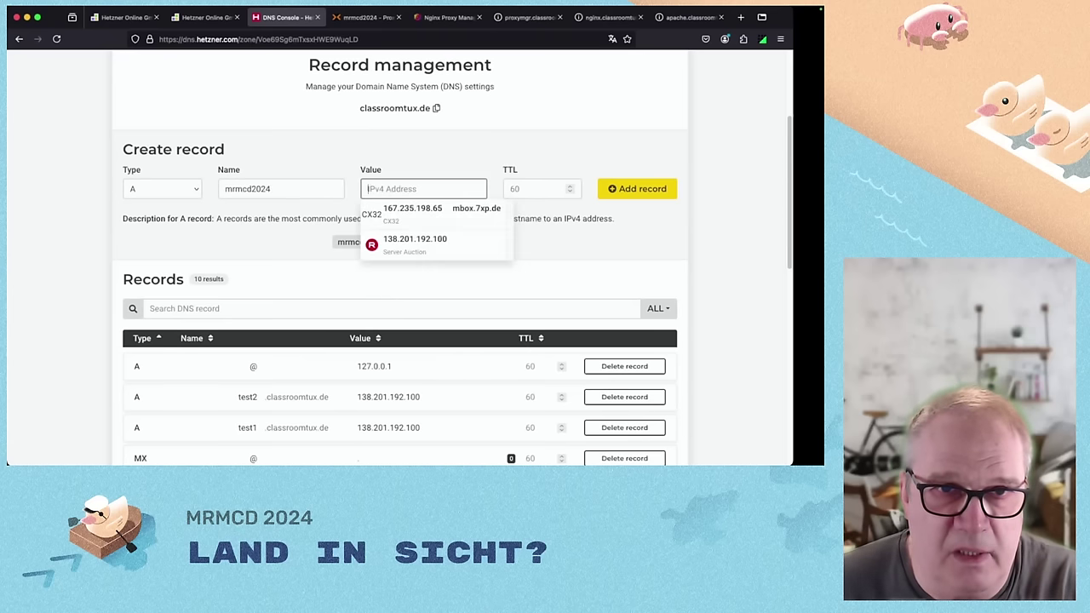
key(Down)
key(Down)
key(Return)
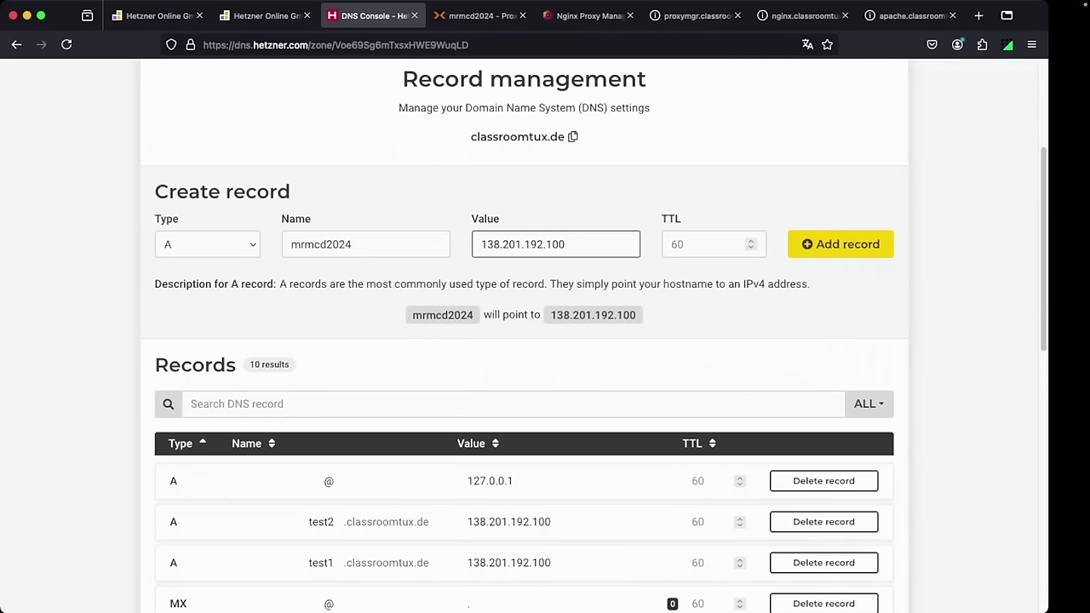
click(158, 15)
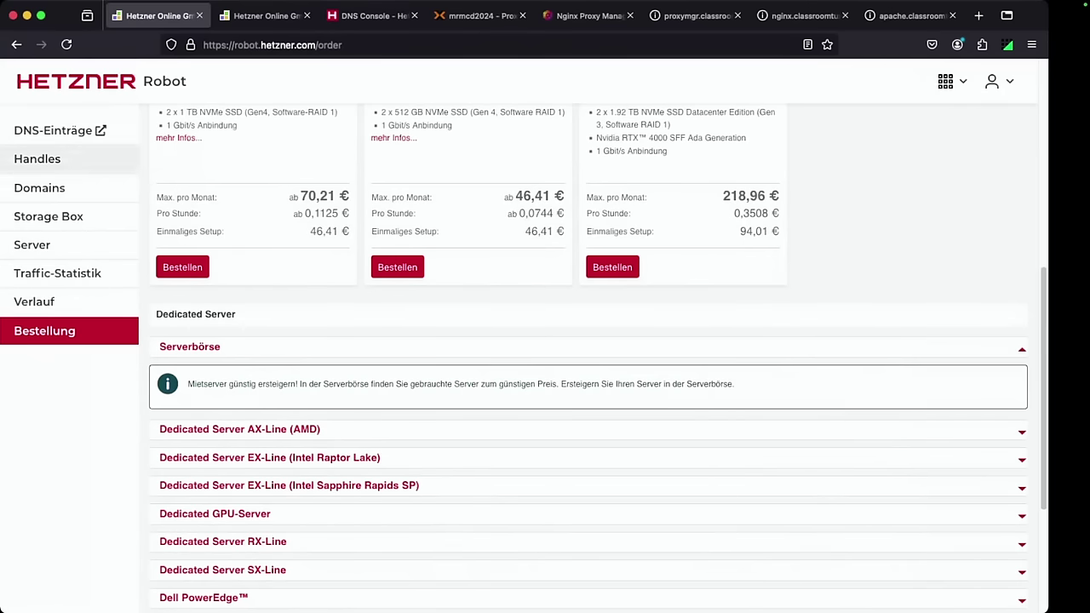
click(31, 244)
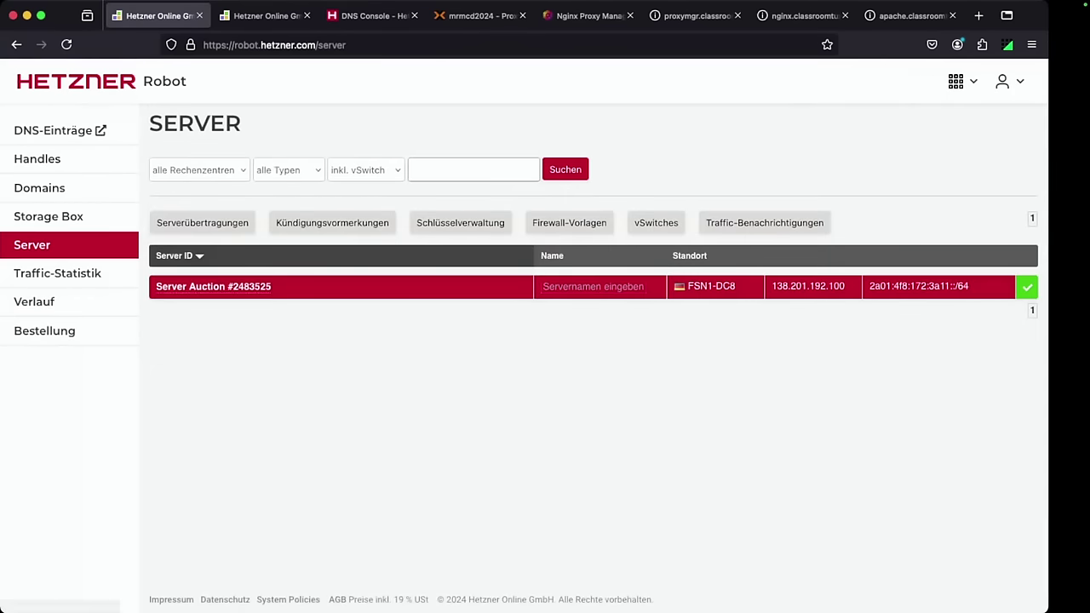
click(213, 286)
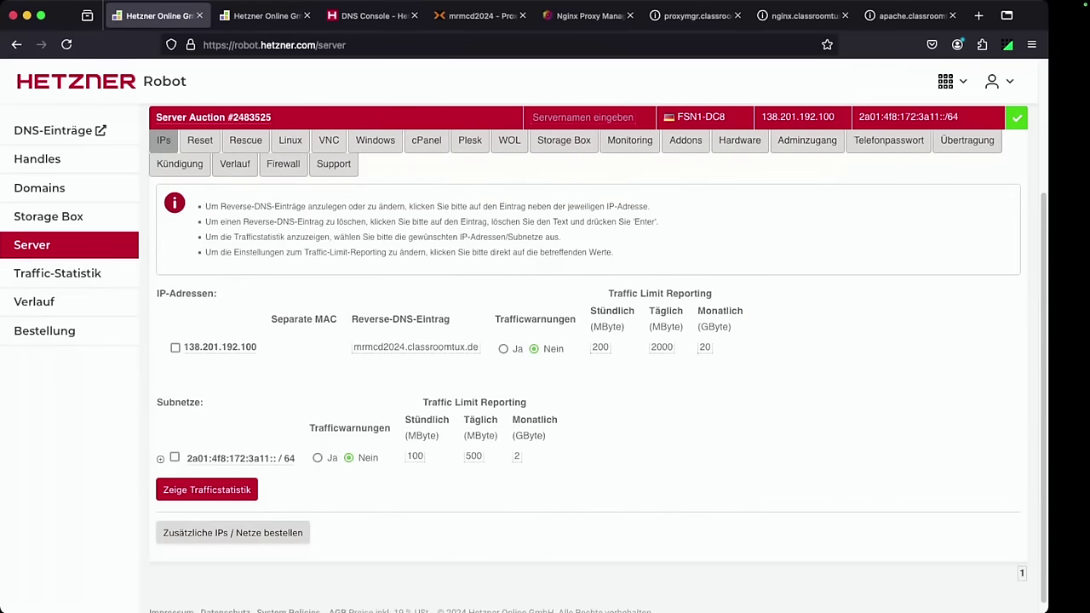
click(371, 15)
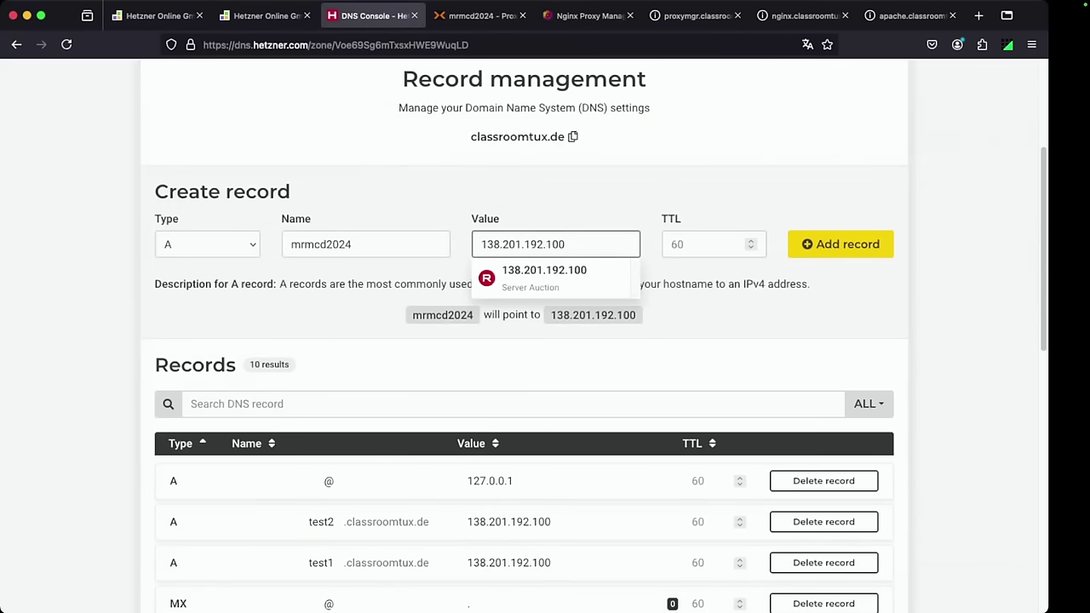
click(840, 245)
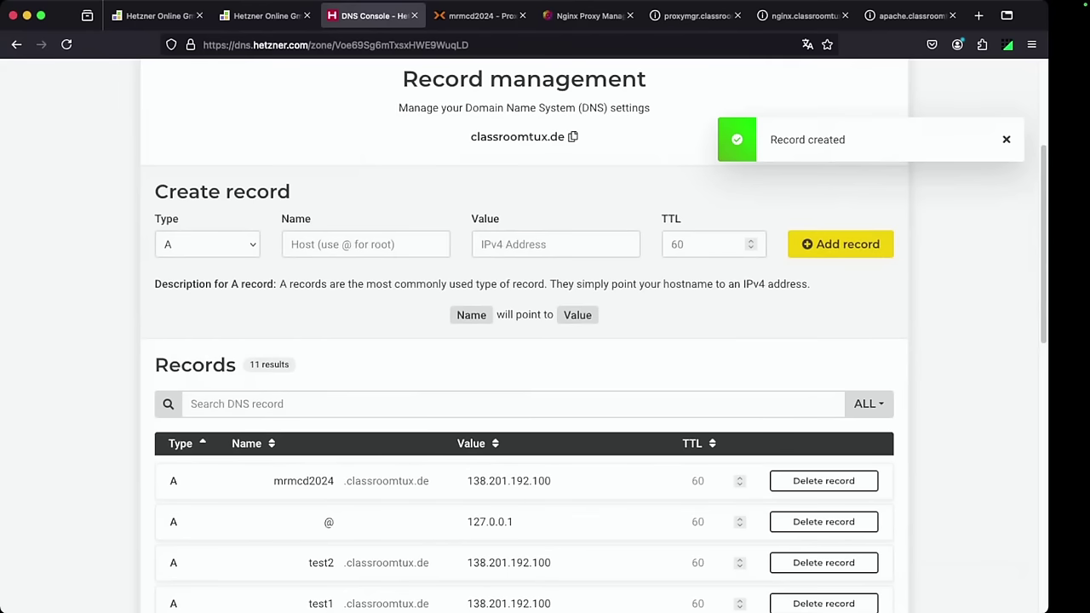
Step: Add an A record proxymgr pointing to 138.201.192.100
key(super+Tab)
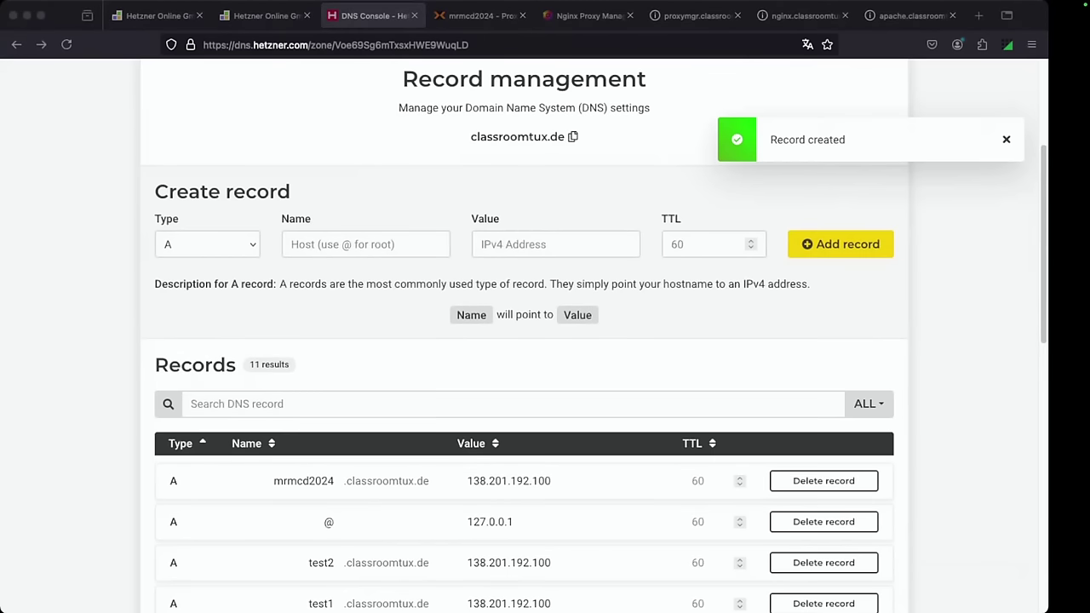
key(super+Tab)
click(365, 245)
text(proxymgr)
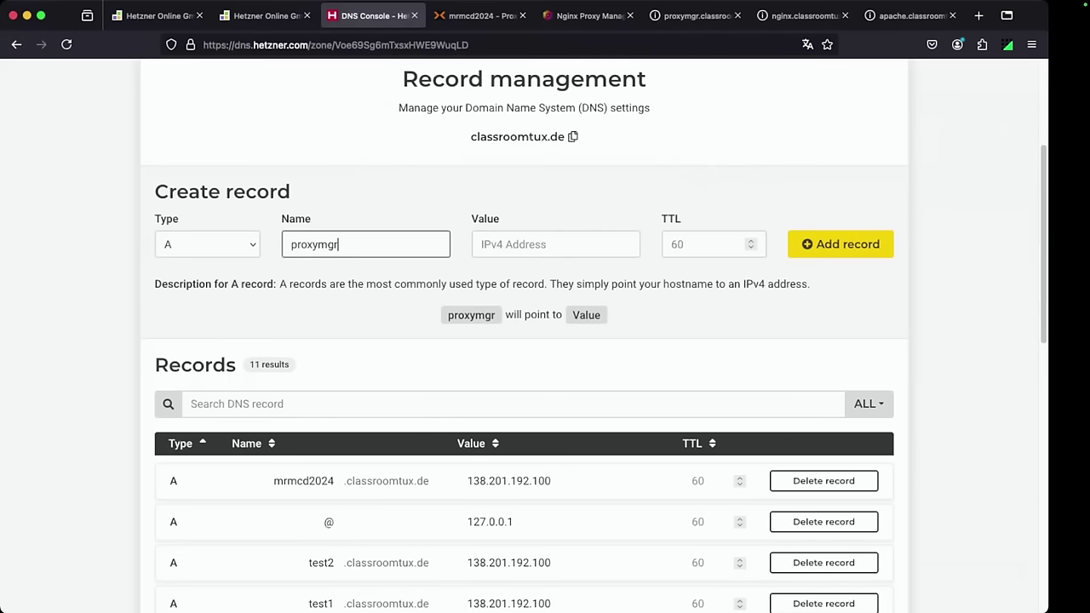
click(555, 244)
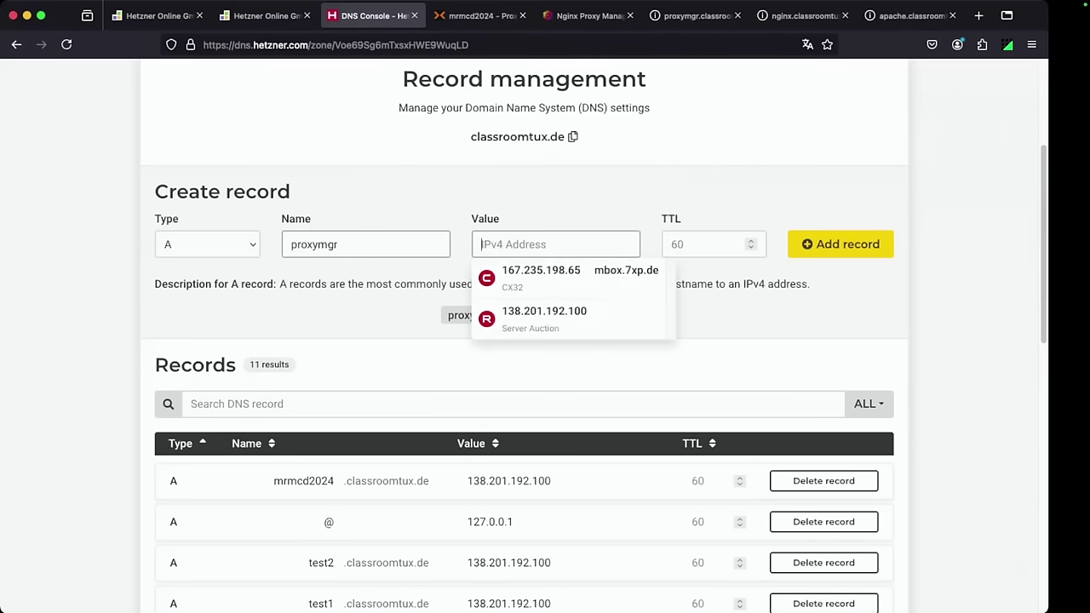
text(138.201.192.100)
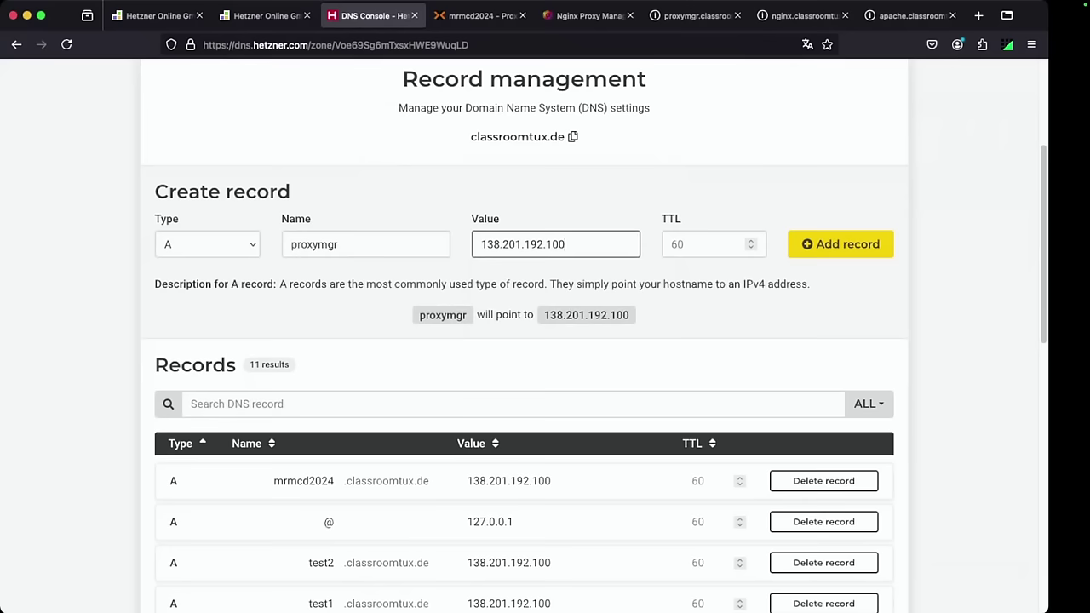
key(Return)
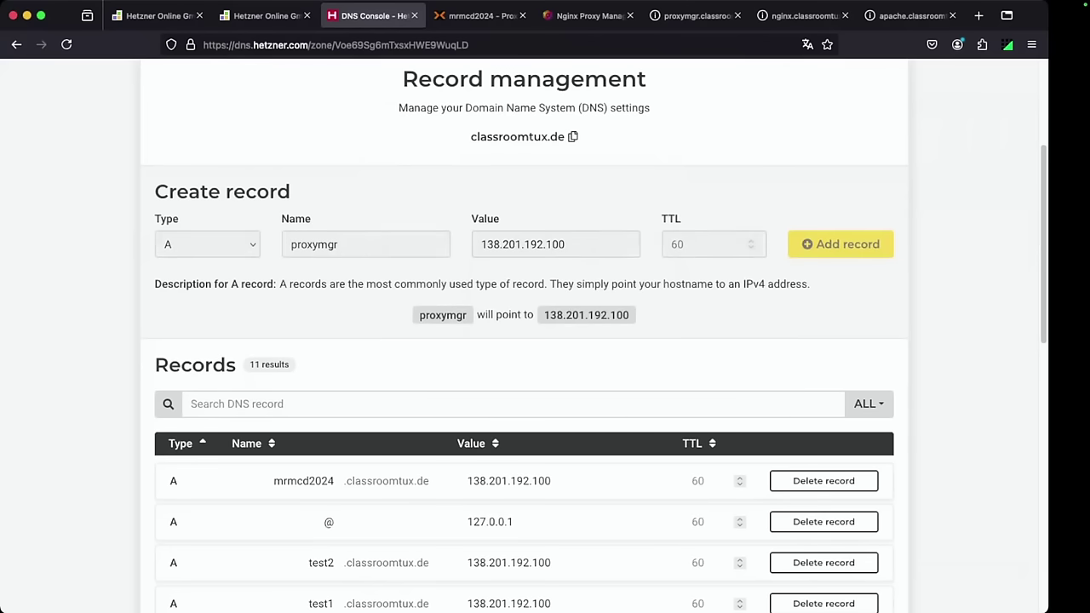
Step: Add an A record apache pointing to 138.201.192.100
key(super+Tab)
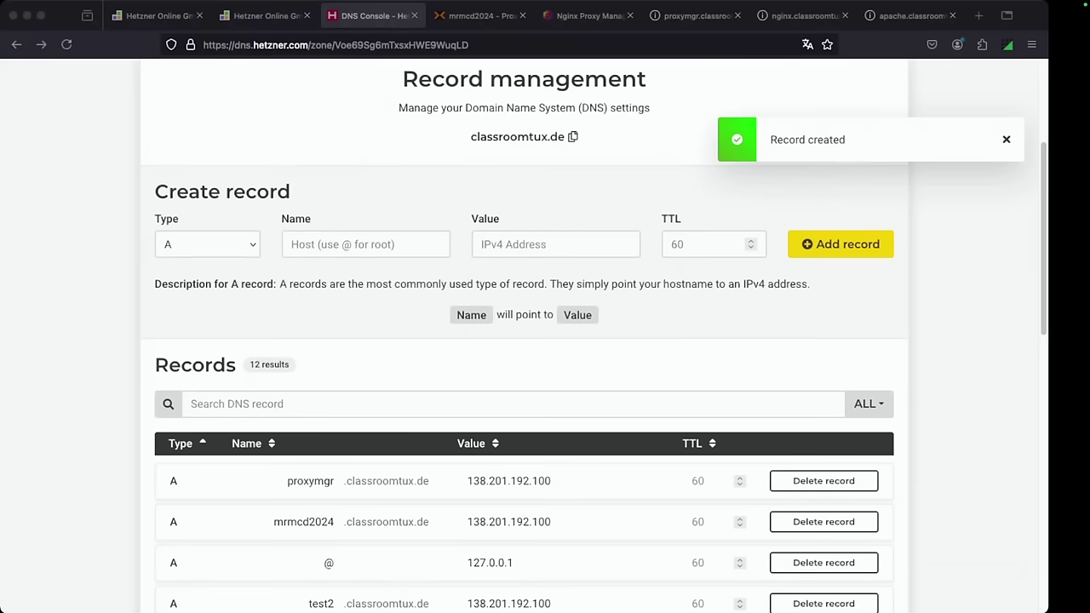
key(super+Tab)
click(366, 245)
text(apache)
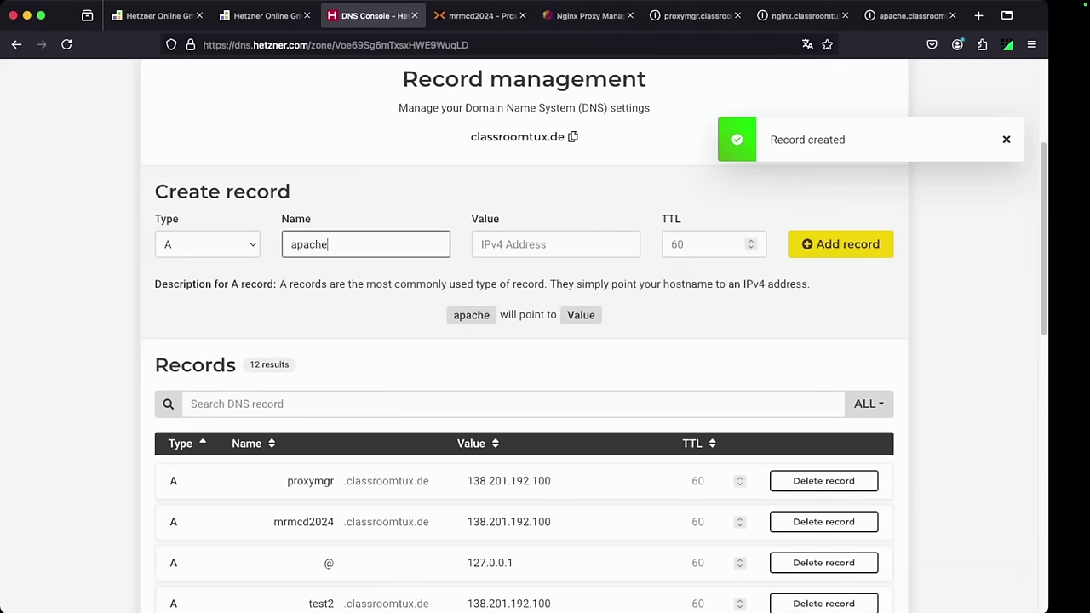
key(Tab)
key(Down)
key(Down)
key(Return)
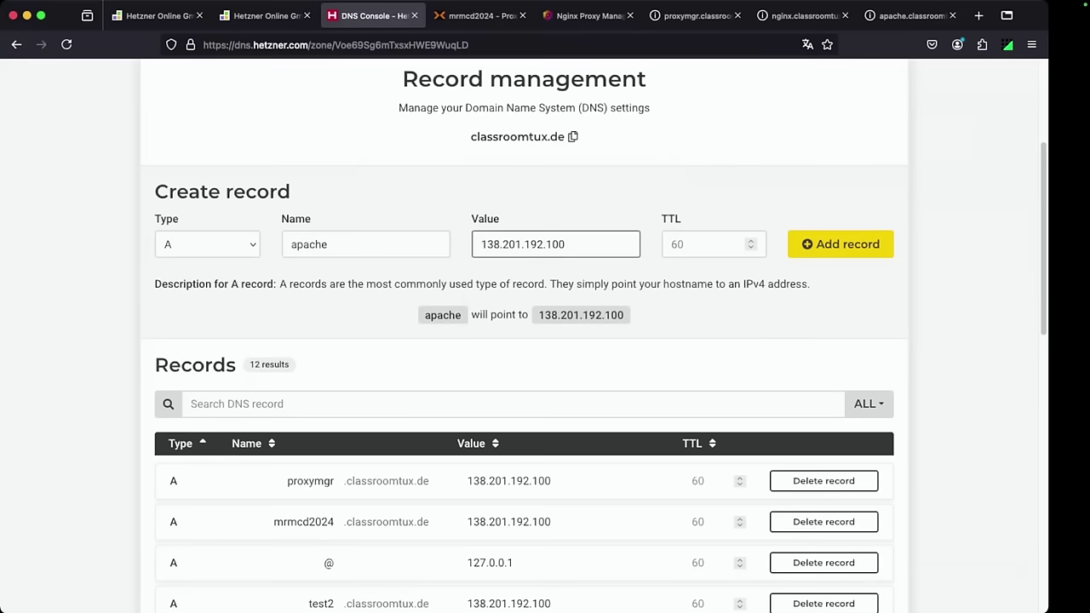
key(Return)
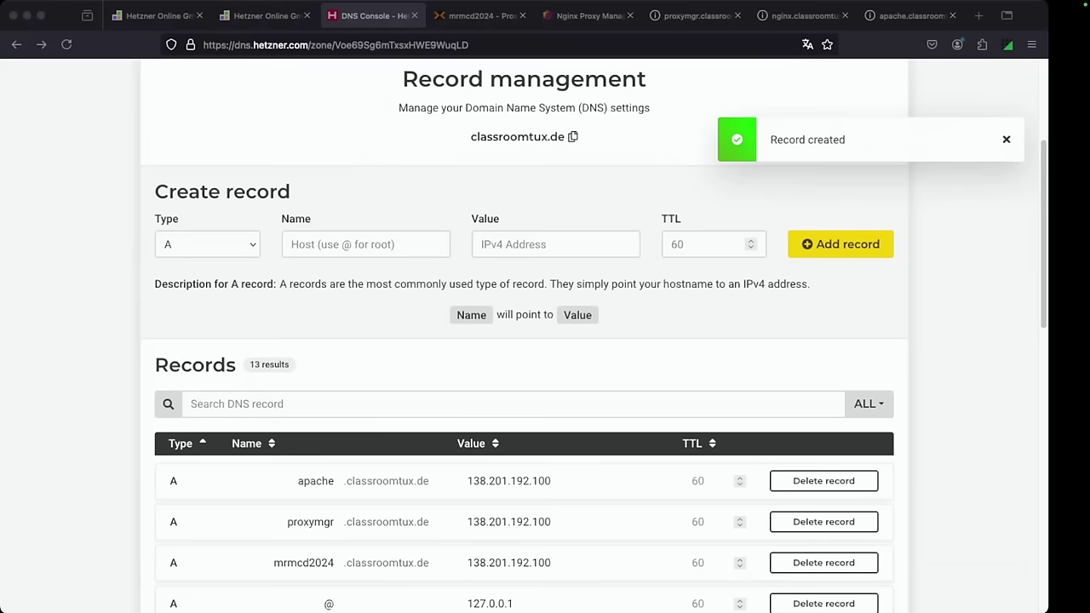
Step: Add an A record nginx pointing to 138.201.192.100
click(366, 244)
text(nginx)
key(Tab)
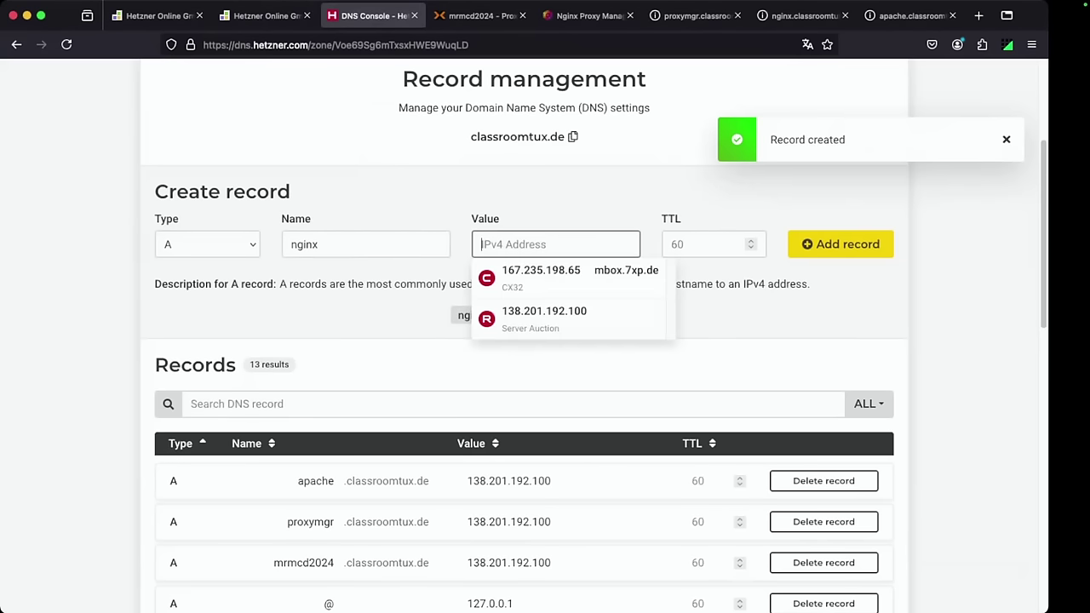
key(Down)
key(Down)
key(Return)
key(Return)
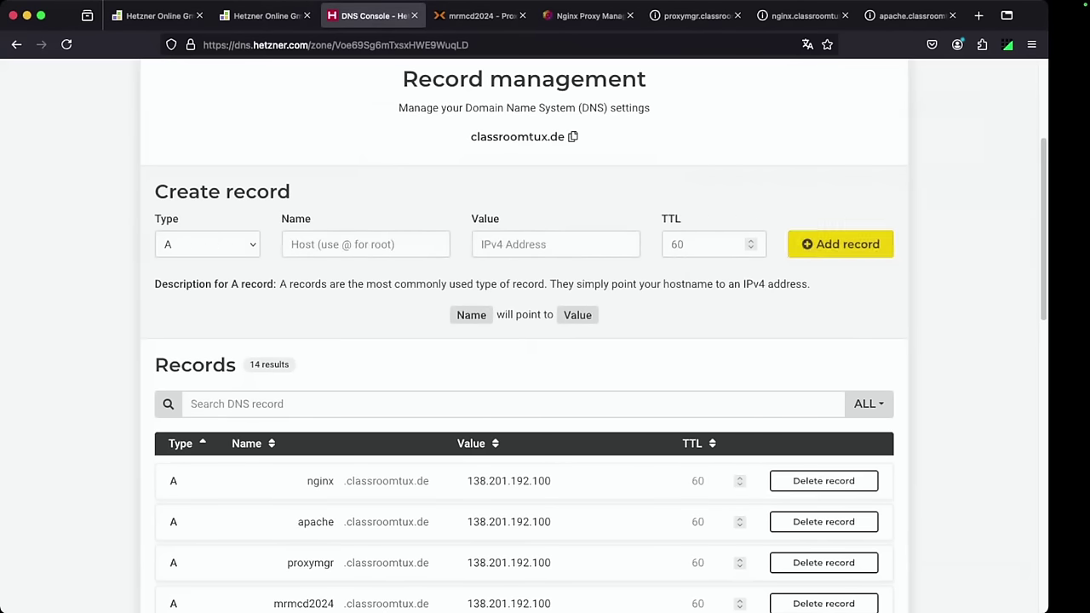
Step: Start a CNAME record with type CNAME and name proxmox
key(super+Tab)
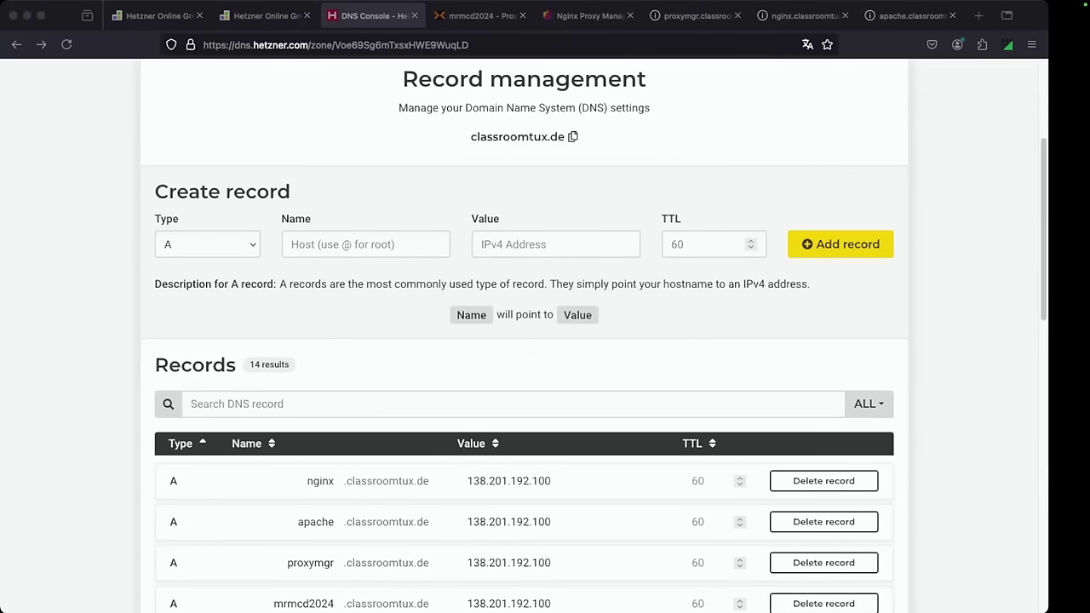
key(super+Tab)
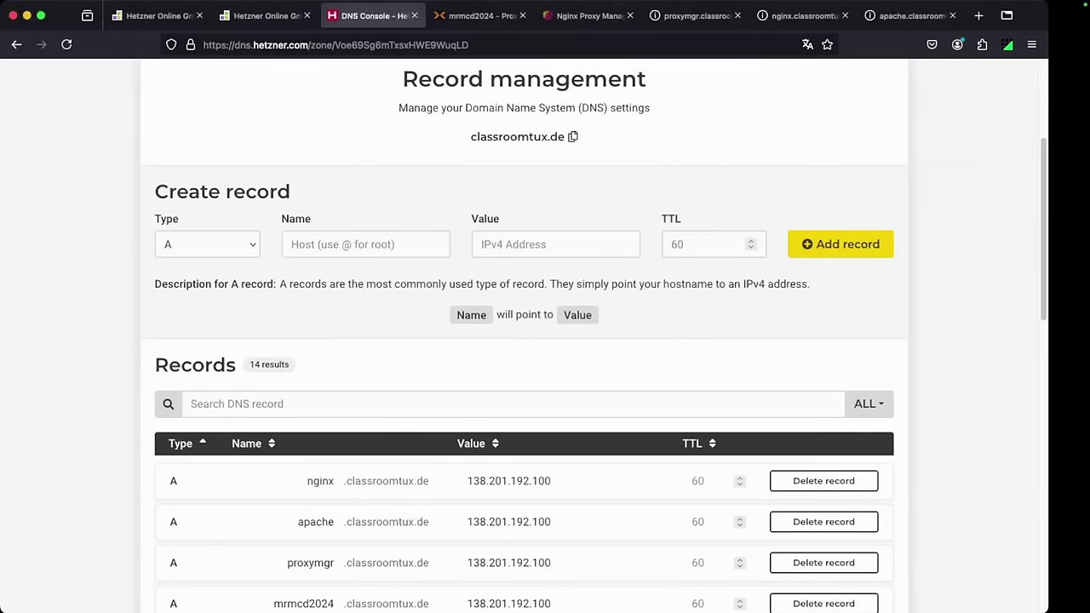
click(207, 245)
key(c)
click(366, 244)
text(proxmox)
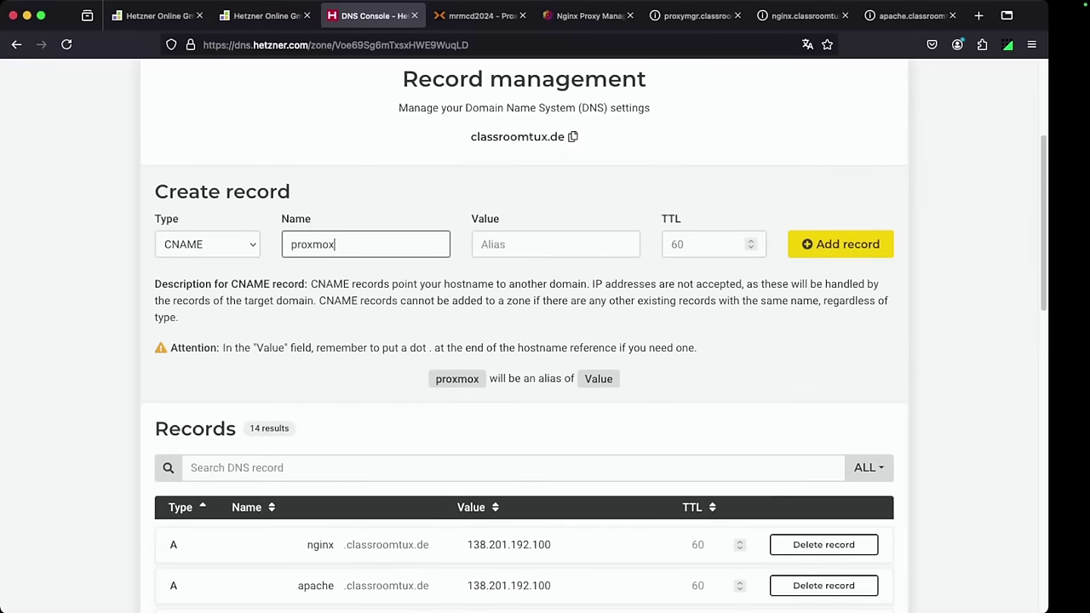
click(555, 245)
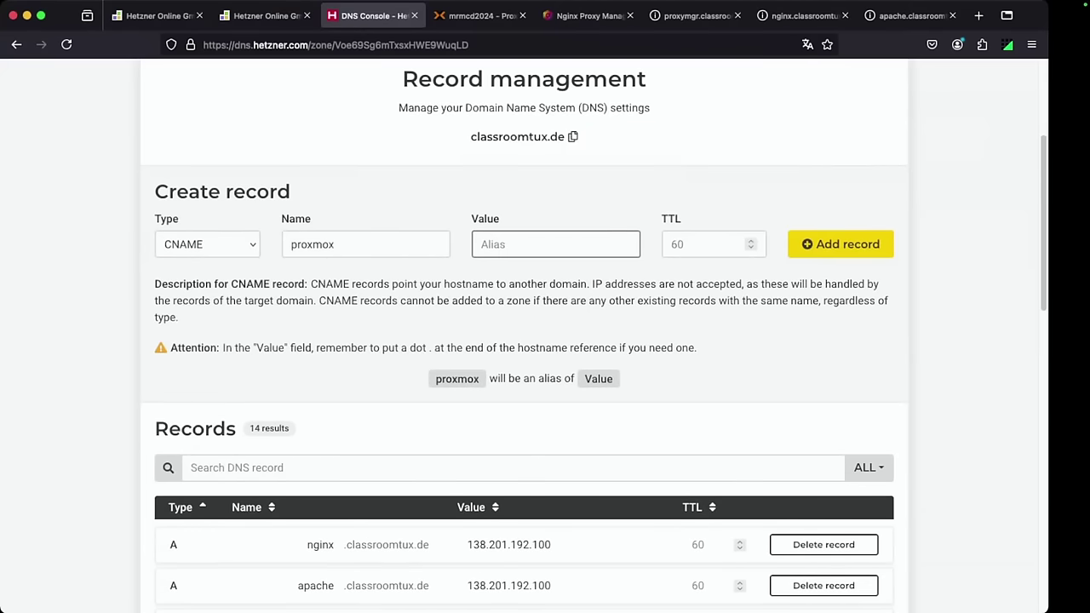
Step: Set the proxmox CNAME value to mrmcd2024, add it, check the list, and return to Terminal
text(mrmcd2024)
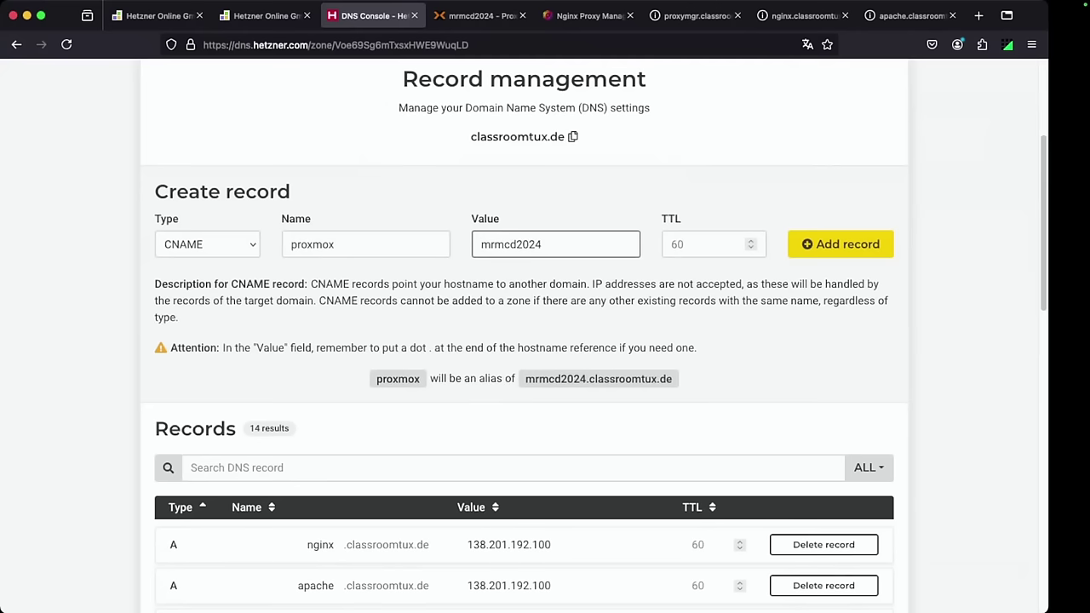
key(Return)
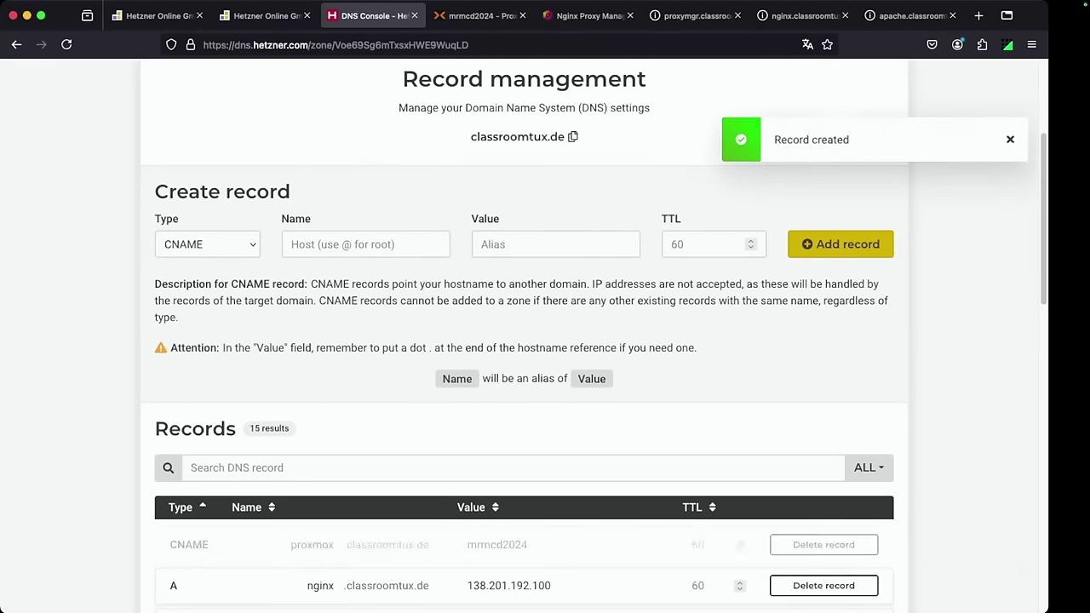
scroll(594, 339, down, 2)
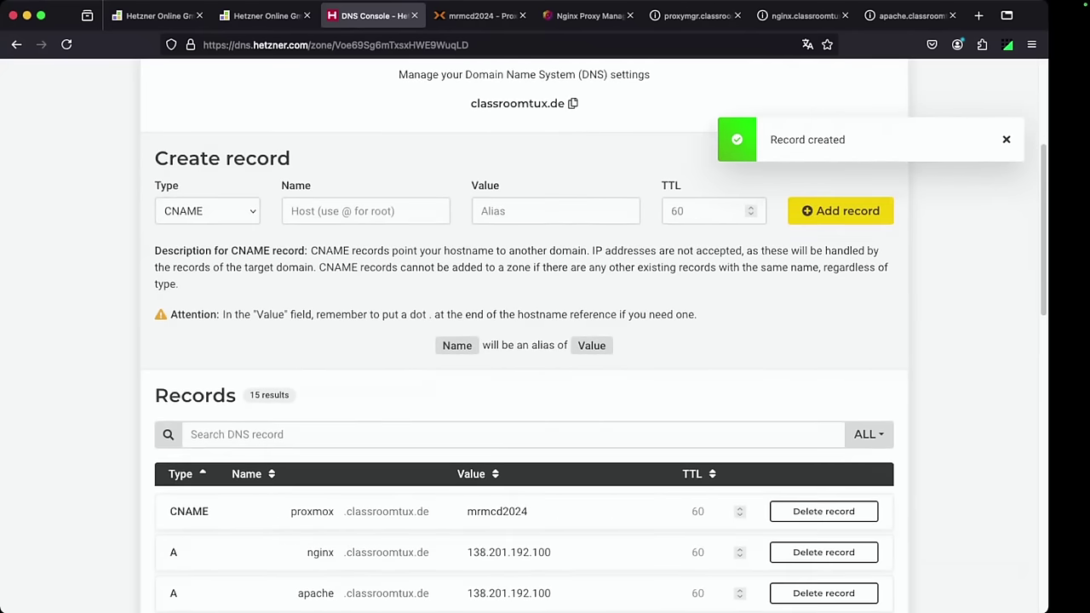
scroll(595, 339, down, 2)
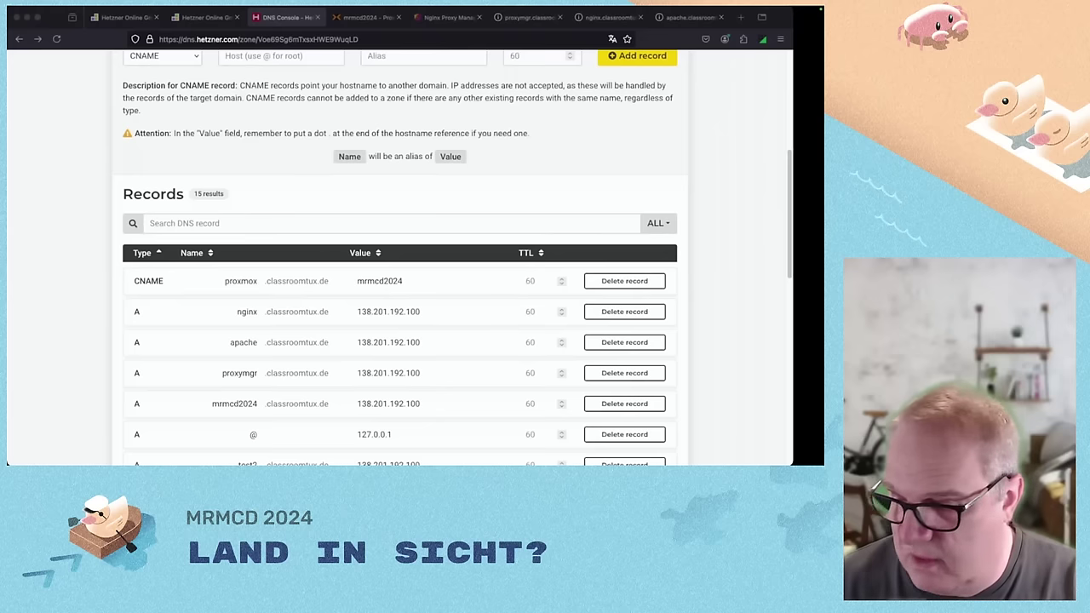
key(ctrl+grave)
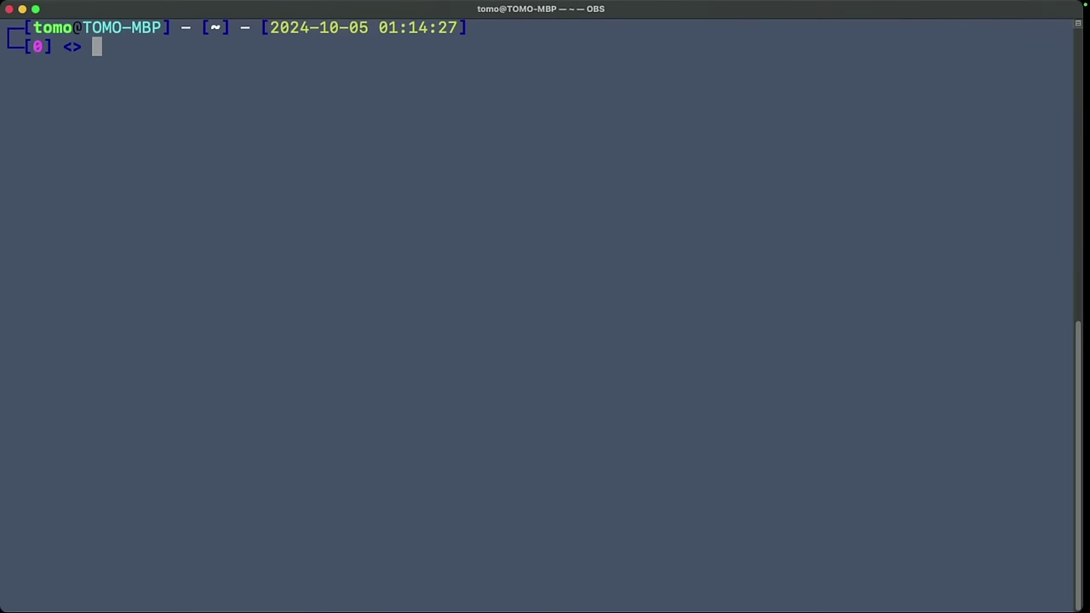
text(nano )
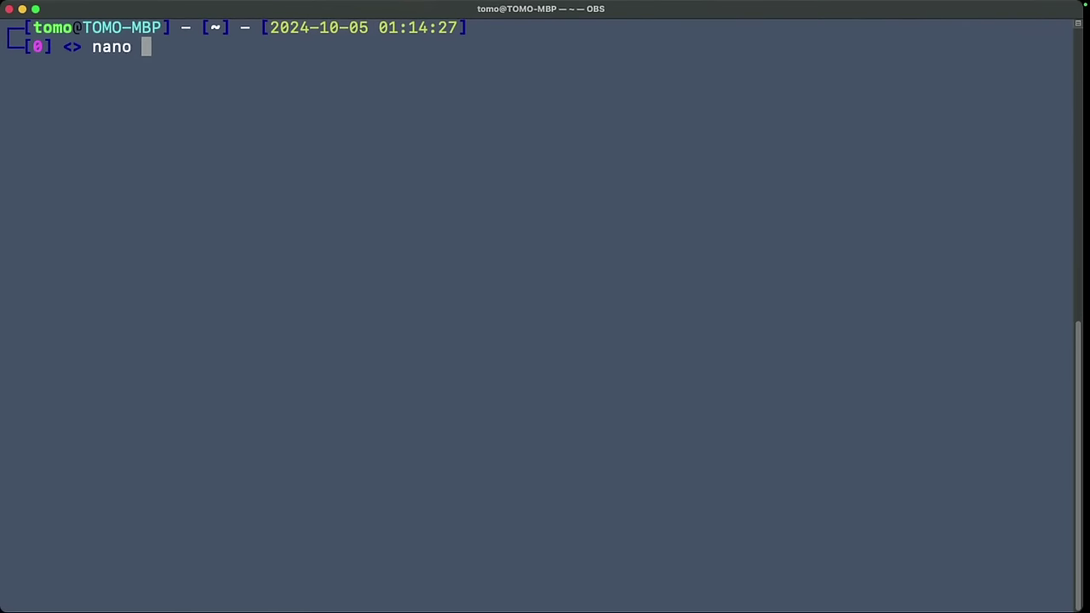
text(.ssh/config.d/)
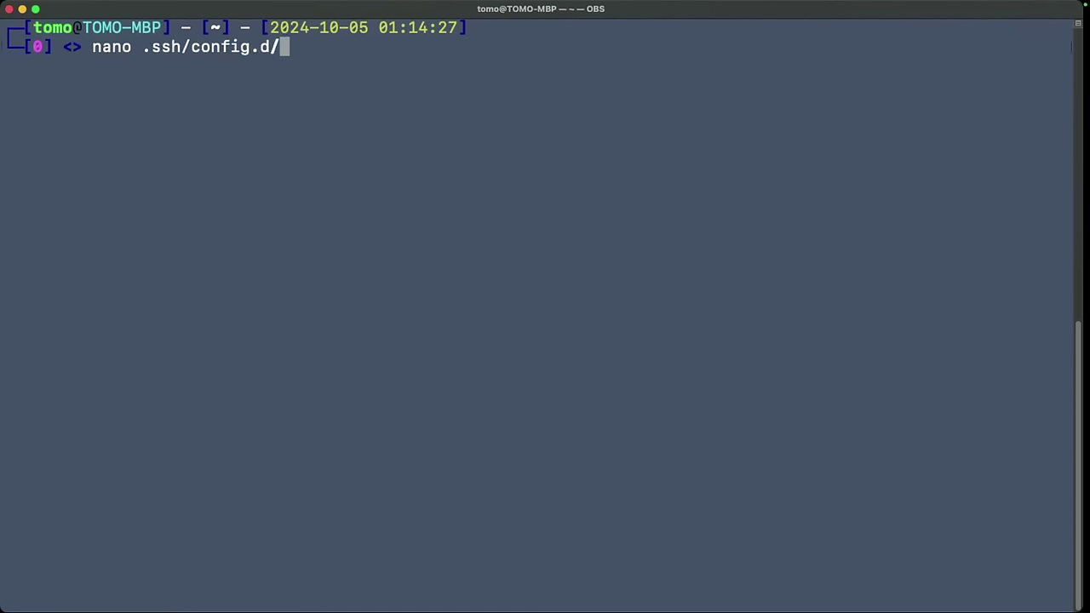
key(Tab)
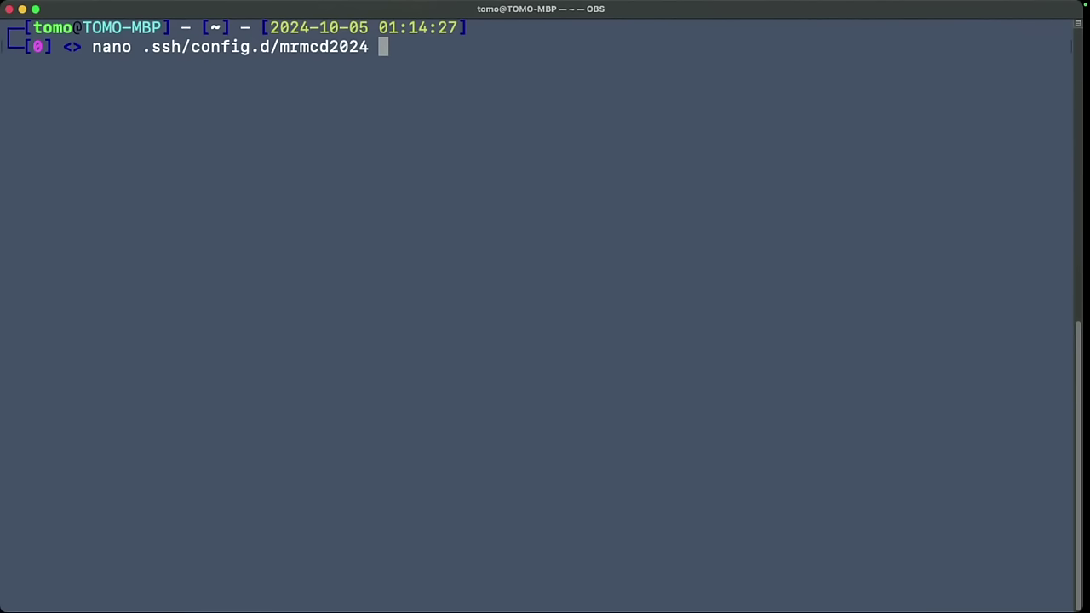
key(Return)
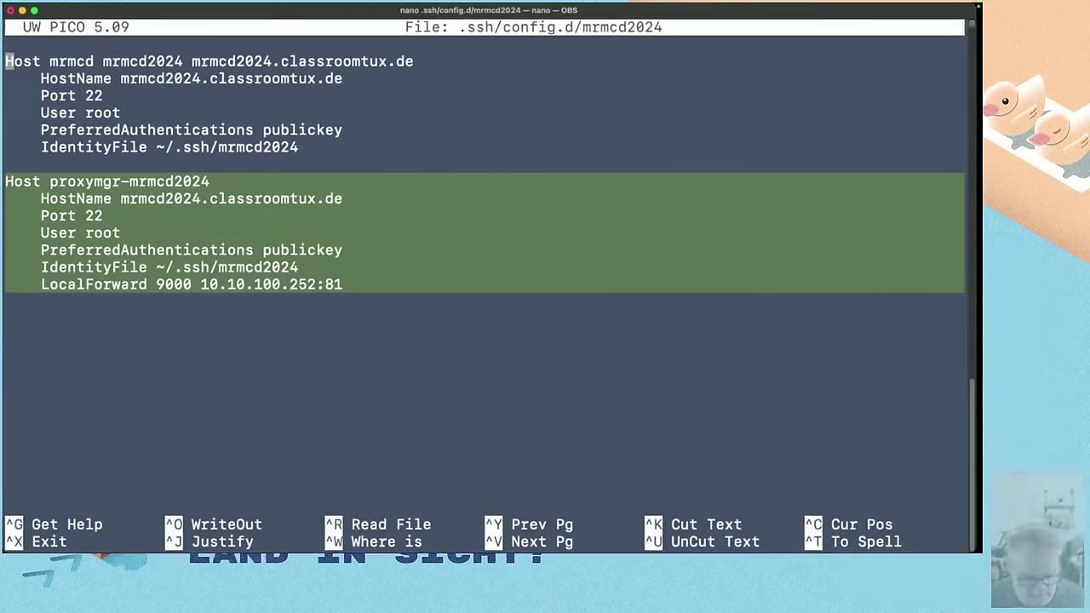
key(ctrl+x)
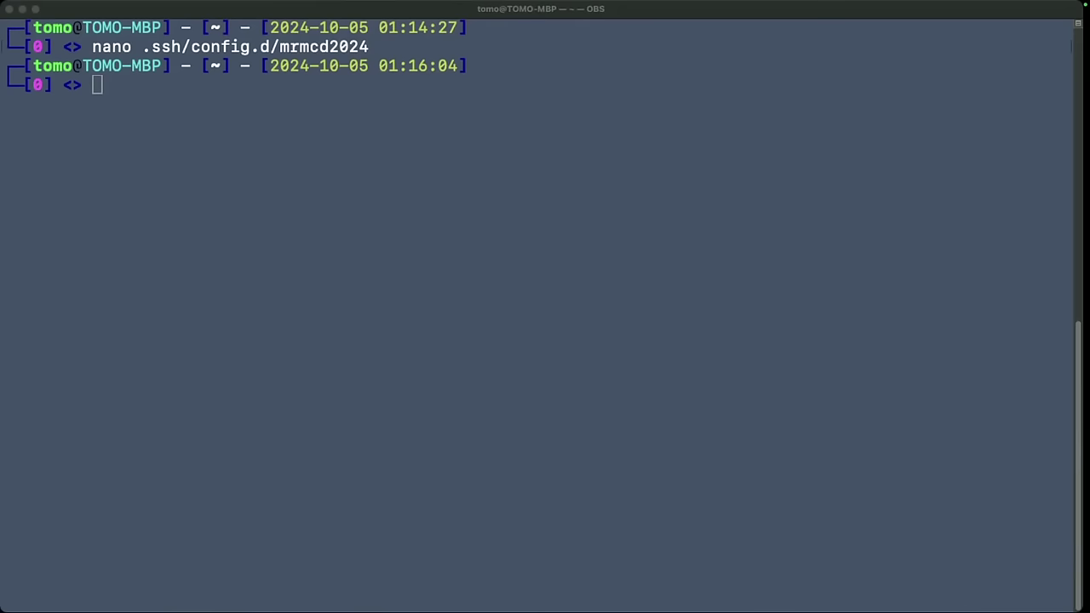
Step: Run ssh mrmcd, which fails to resolve, then go back to the DNS Console records
key(super+Tab)
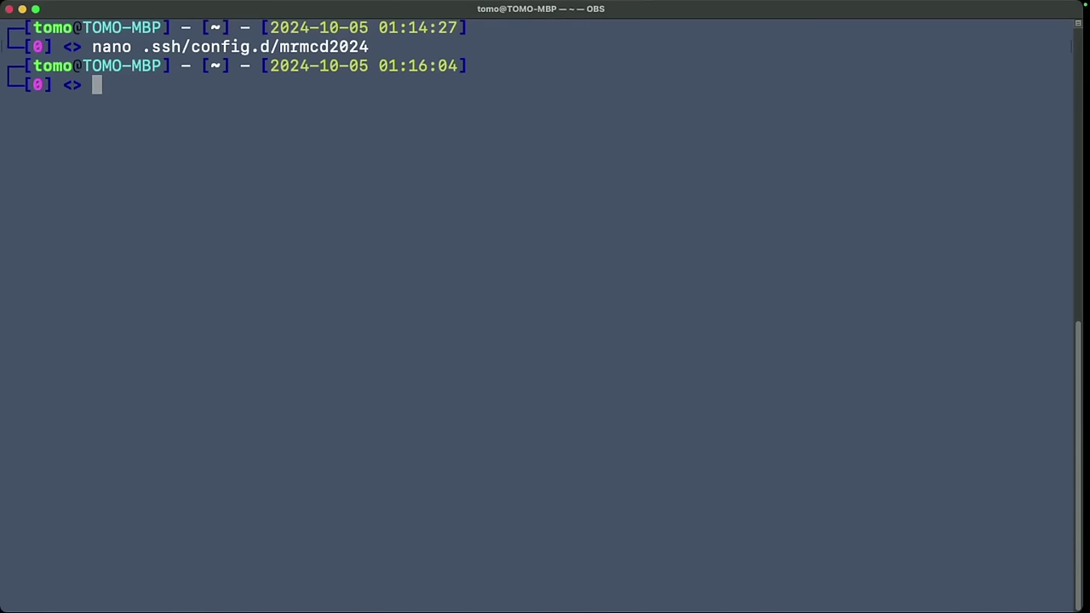
text(ssh mrmcd)
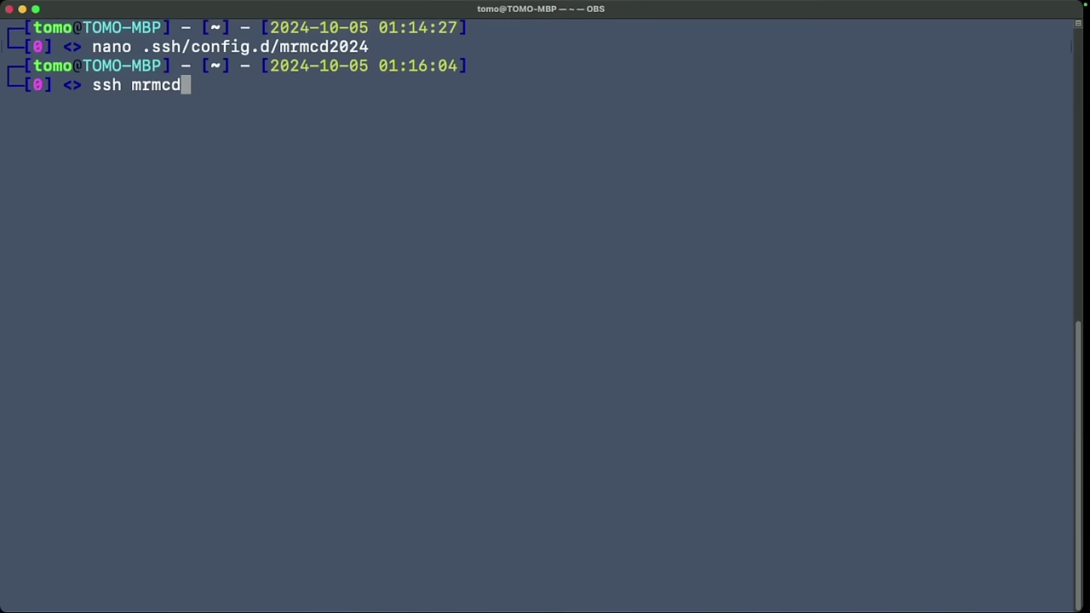
key(Return)
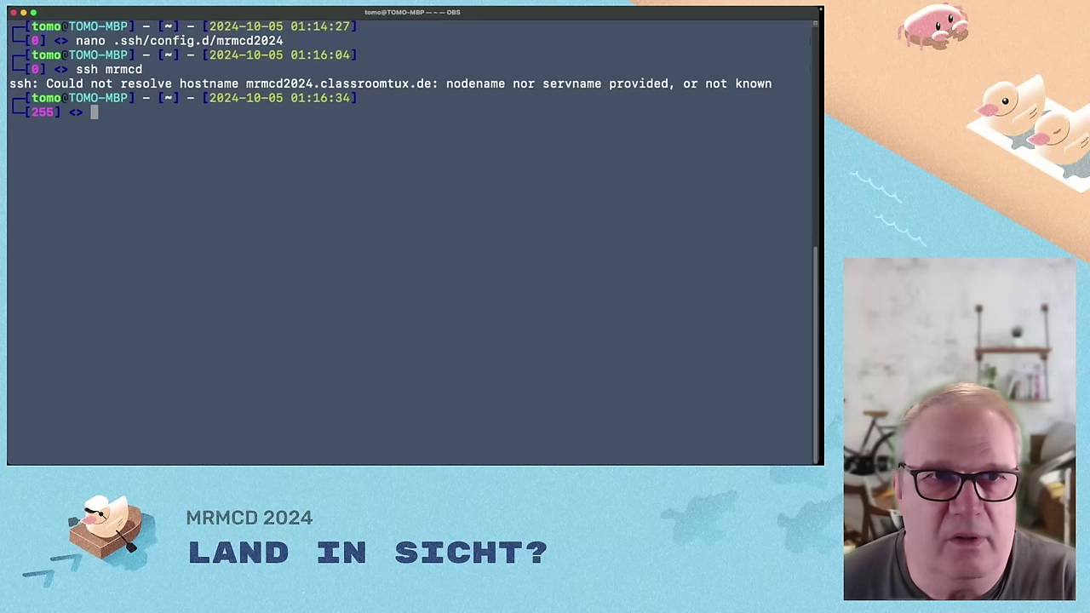
key(super+Tab)
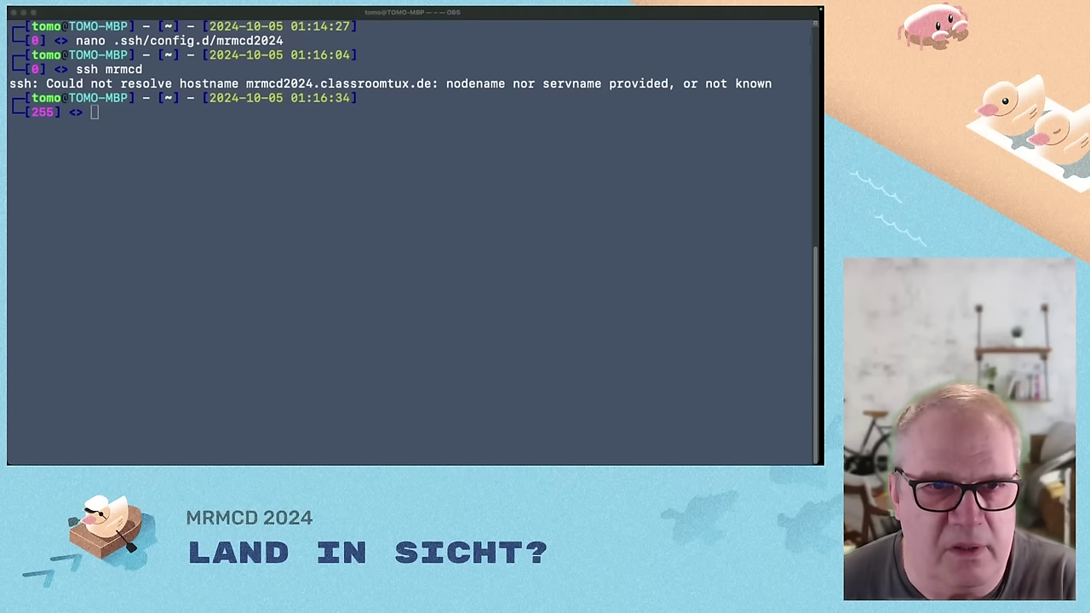
key(super+Tab)
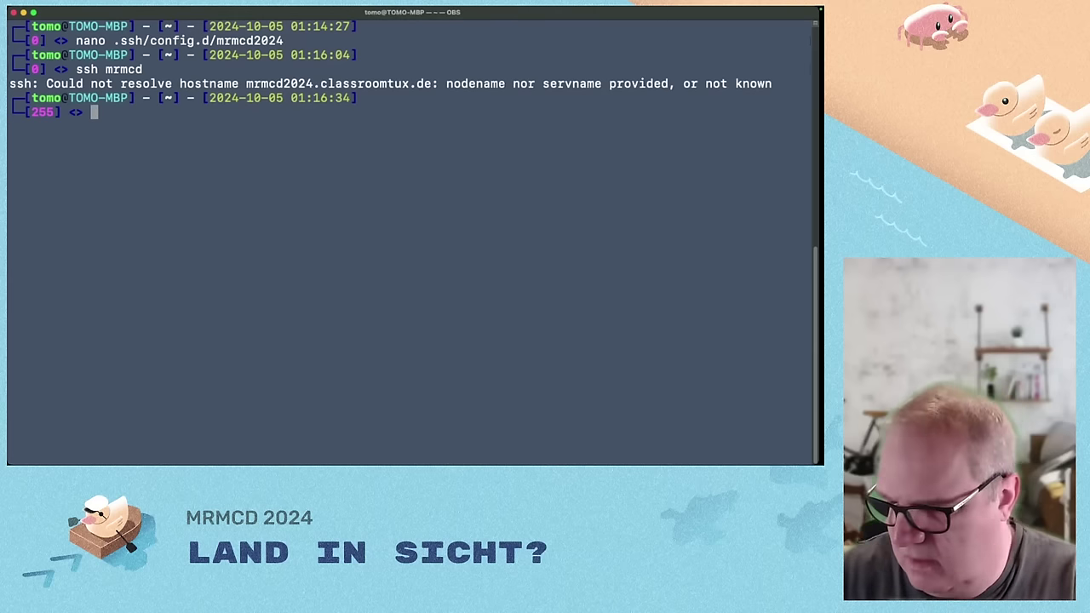
key(super+Tab)
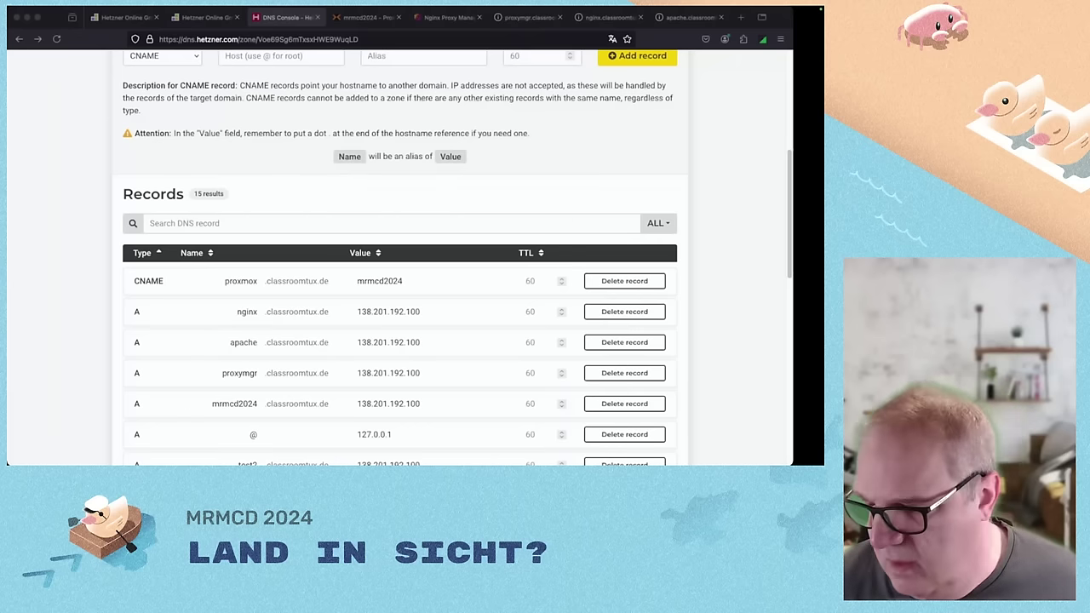
key(super+Tab)
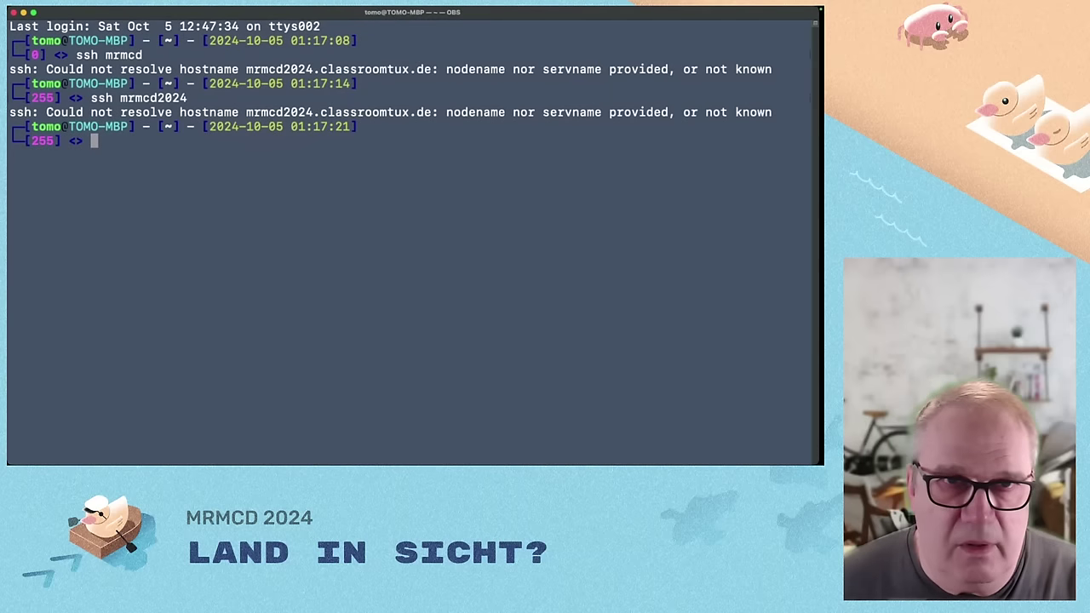
key(Up)
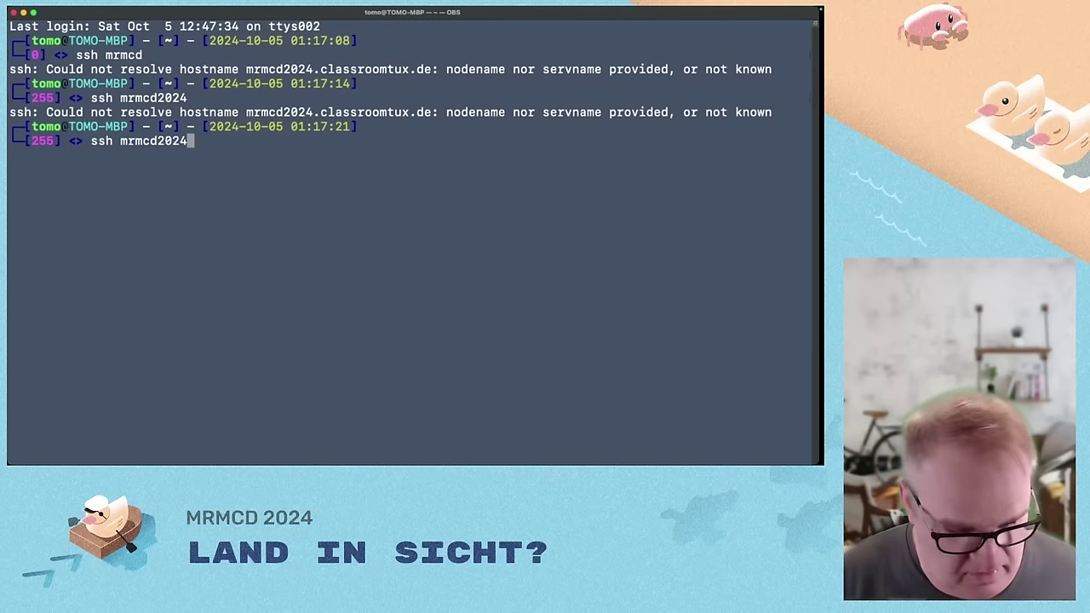
key(Tab)
key(Return)
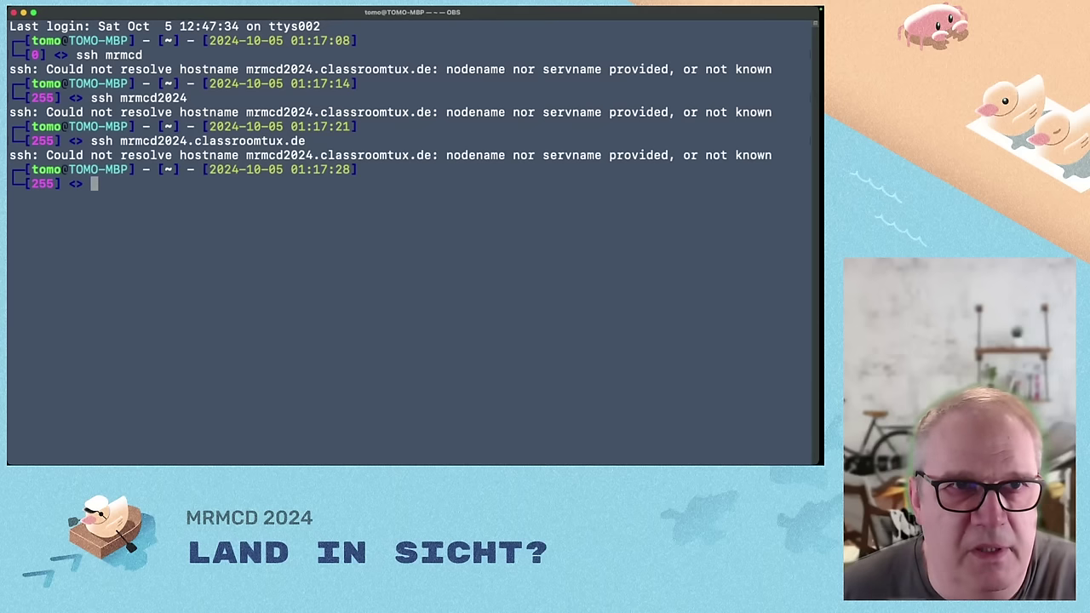
key(super+Tab)
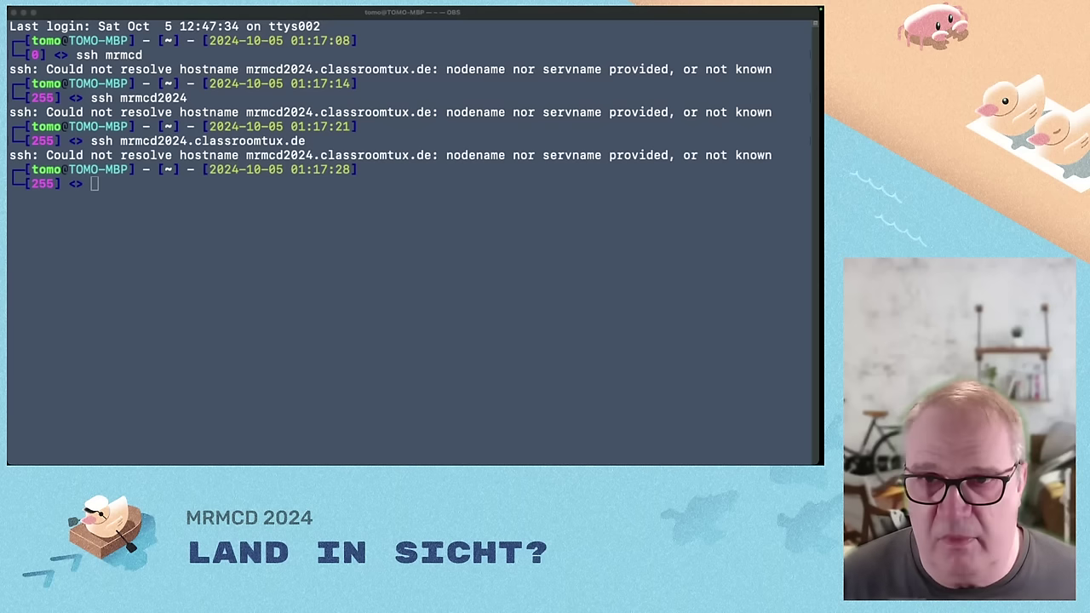
key(super+Tab)
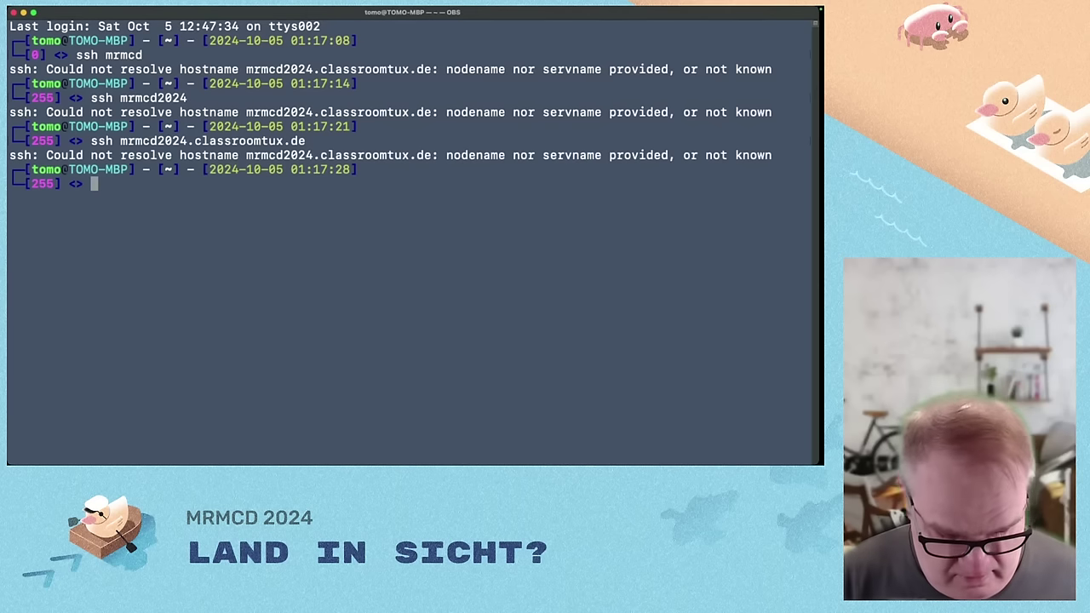
text(ssh)
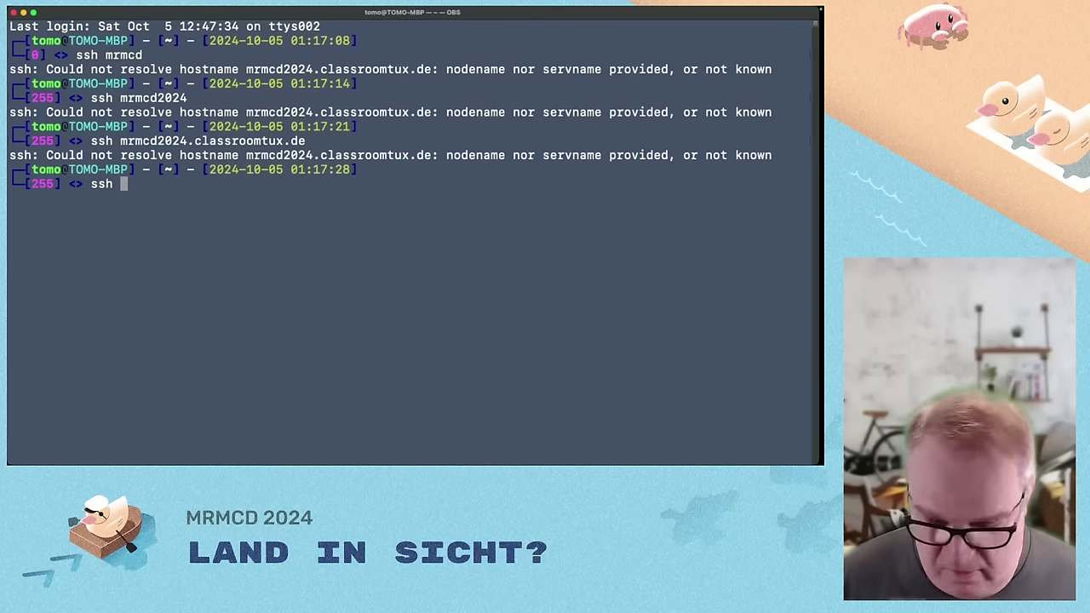
key(BackSpace)
key(BackSpace)
key(BackSpace)
key(BackSpace)
Step: In .ssh/config.d/mrmcd2024, set the mrmcd HostName to 138.201.192.100 and save
key(Up)
key(Up)
key(Up)
key(Up)
key(Return)
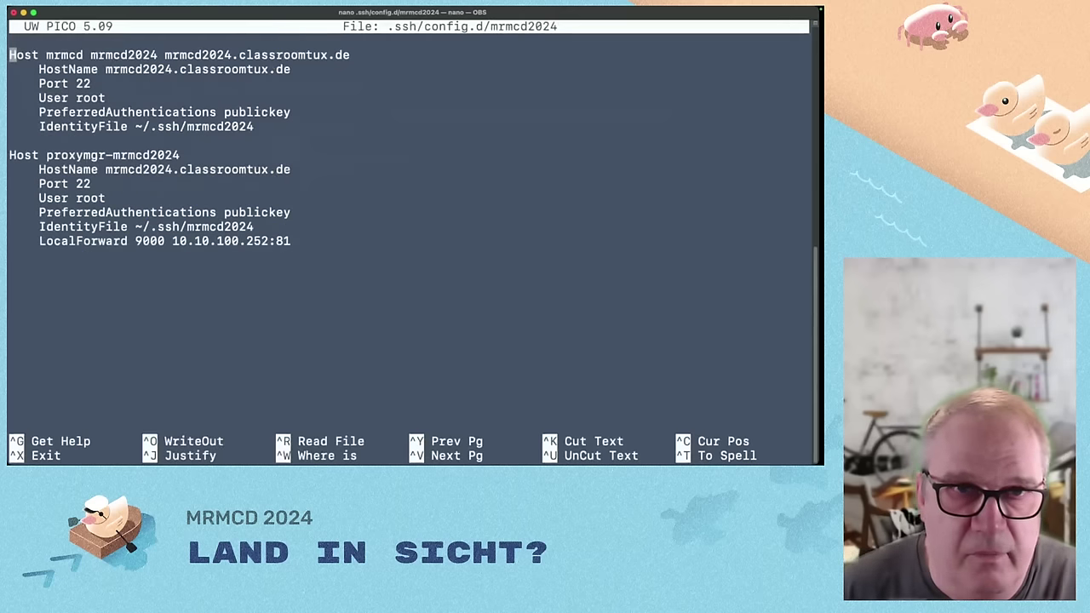
key(Right)
key(Right)
key(Down)
key(Down)
key(Left)
key(Left)
key(Left)
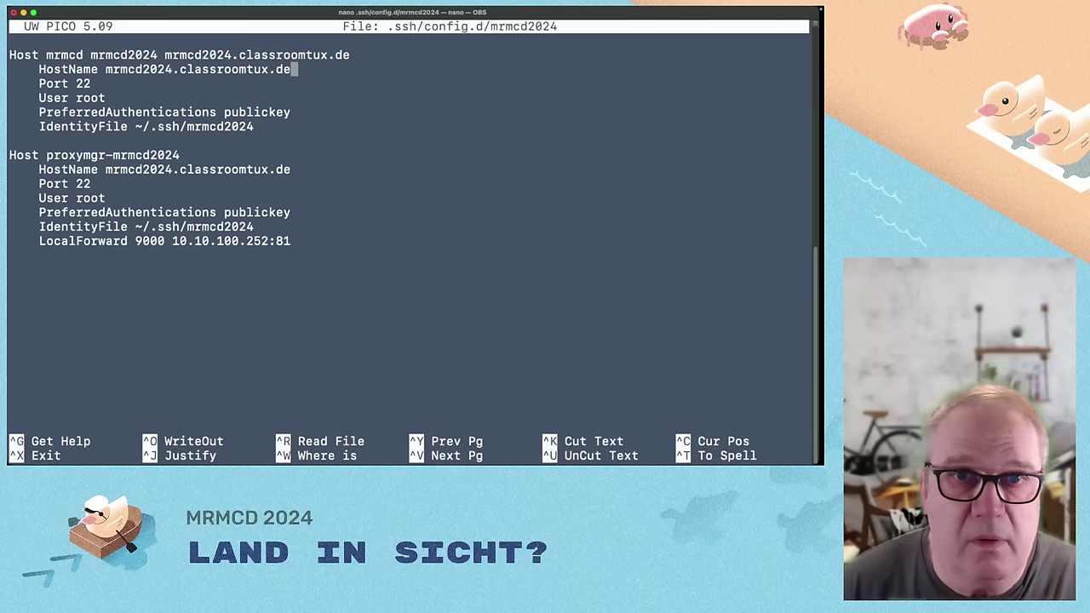
key(BackSpace)
key(BackSpace)
key(BackSpace)
key(BackSpace)
key(BackSpace)
key(BackSpace)
key(BackSpace)
key(BackSpace)
key(BackSpace)
key(BackSpace)
key(BackSpace)
key(BackSpace)
key(BackSpace)
key(BackSpace)
key(BackSpace)
key(BackSpace)
key(BackSpace)
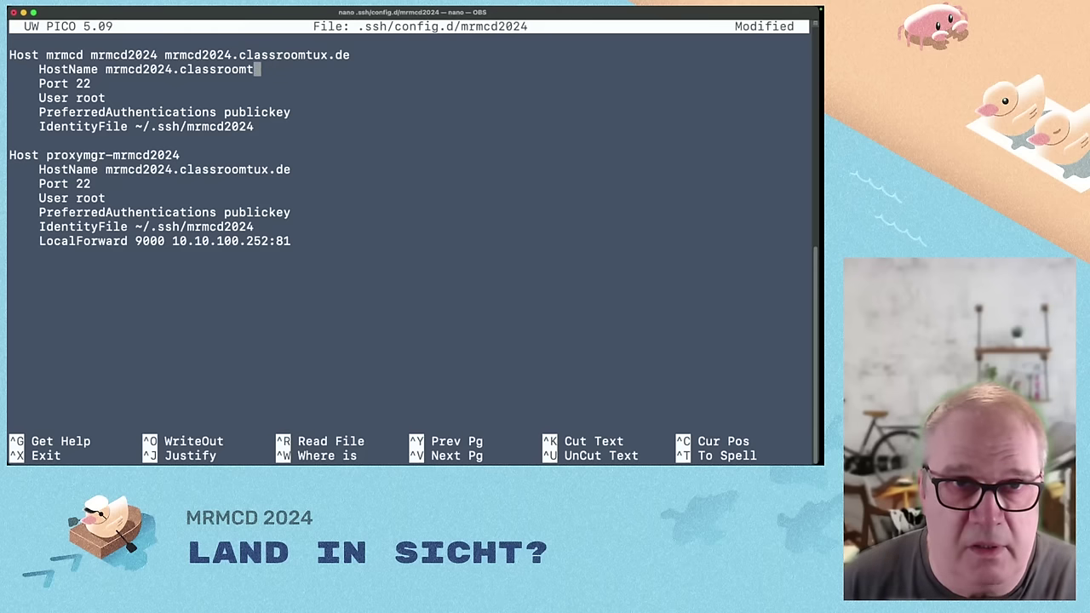
key(BackSpace)
key(BackSpace)
key(BackSpace)
key(BackSpace)
key(BackSpace)
key(BackSpace)
key(BackSpace)
key(BackSpace)
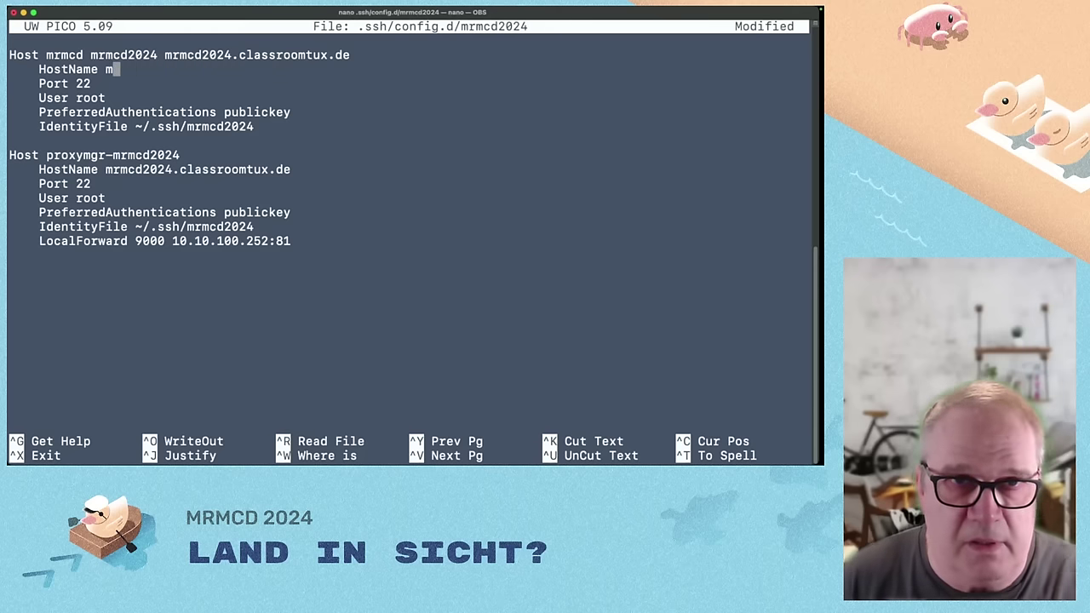
text(138.201.192.100)
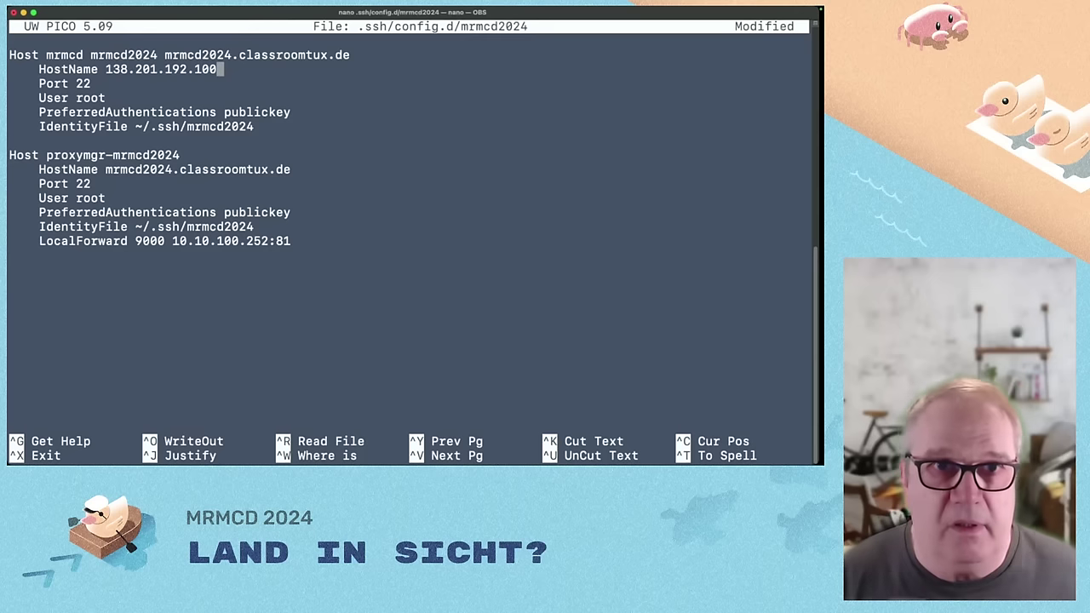
key(ctrl+x)
key(y)
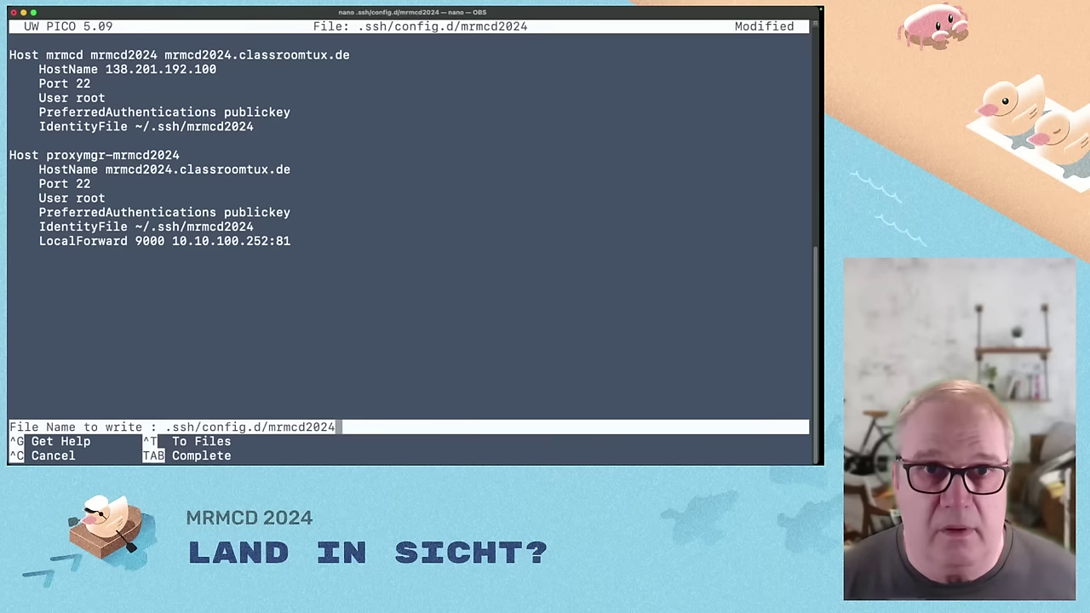
key(Return)
Step: SSH into mrmcd, accepting the new host key and entering the key passphrase
text(ssh mrmcd)
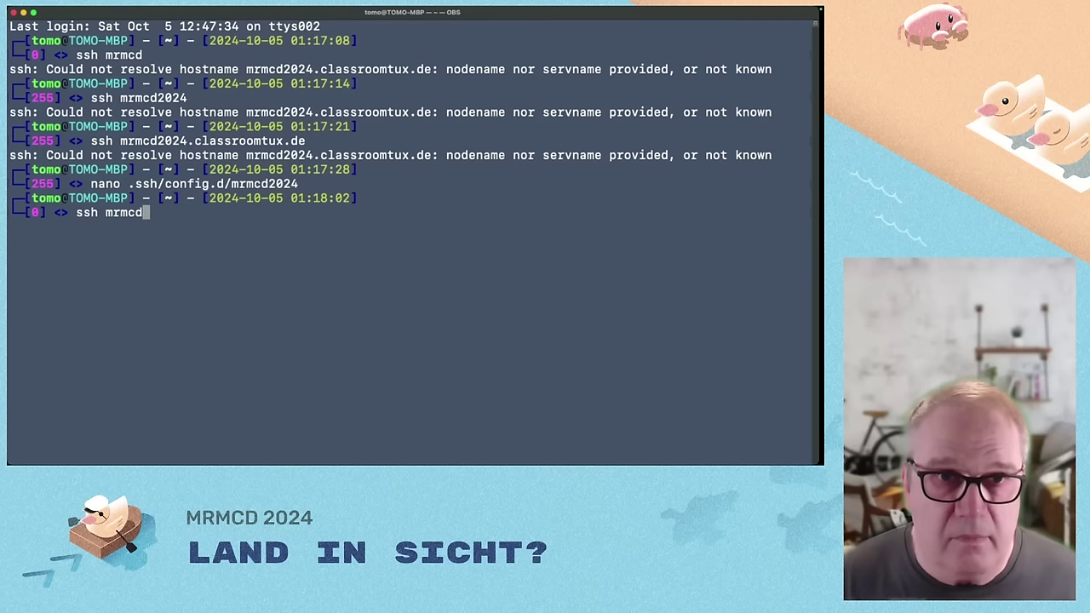
key(Return)
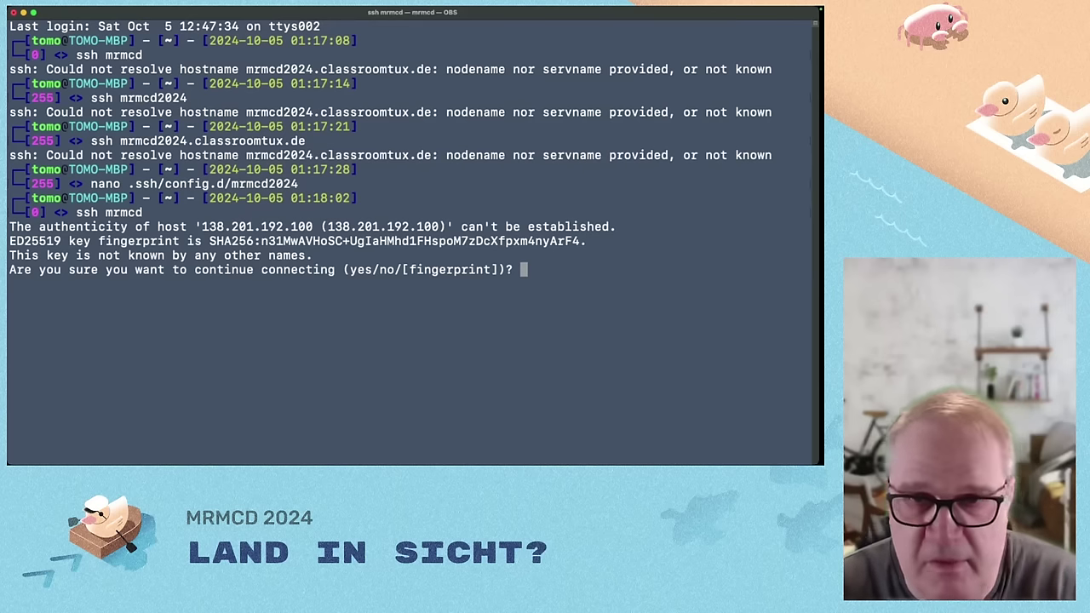
text(yes)
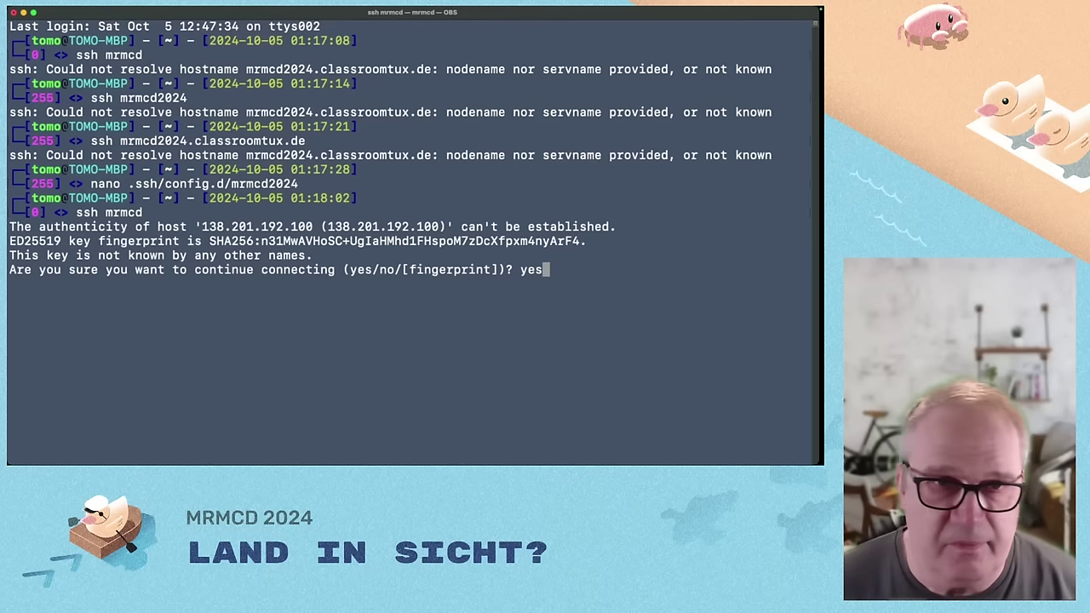
key(Return)
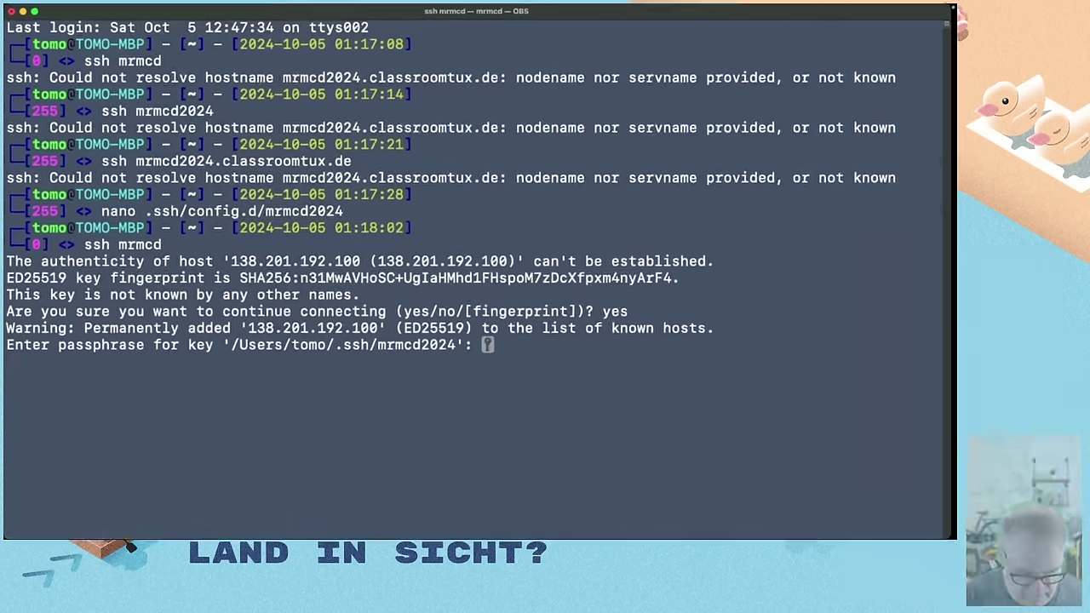
key(Return)
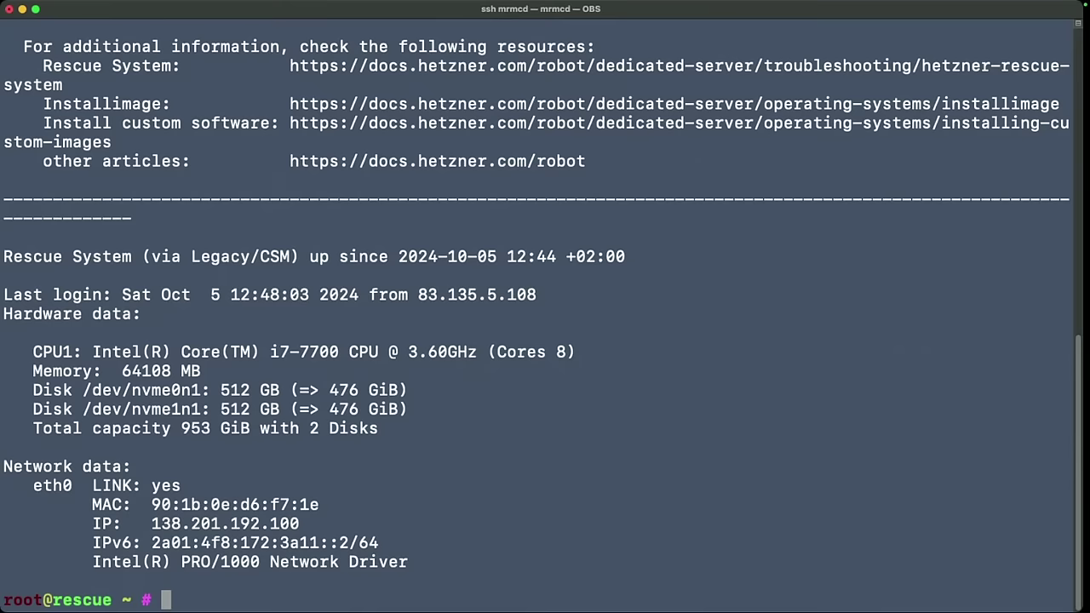
Step: Highlight the Rescue System documentation link, hardware data lines and Network data block
drag(290, 66, 892, 66)
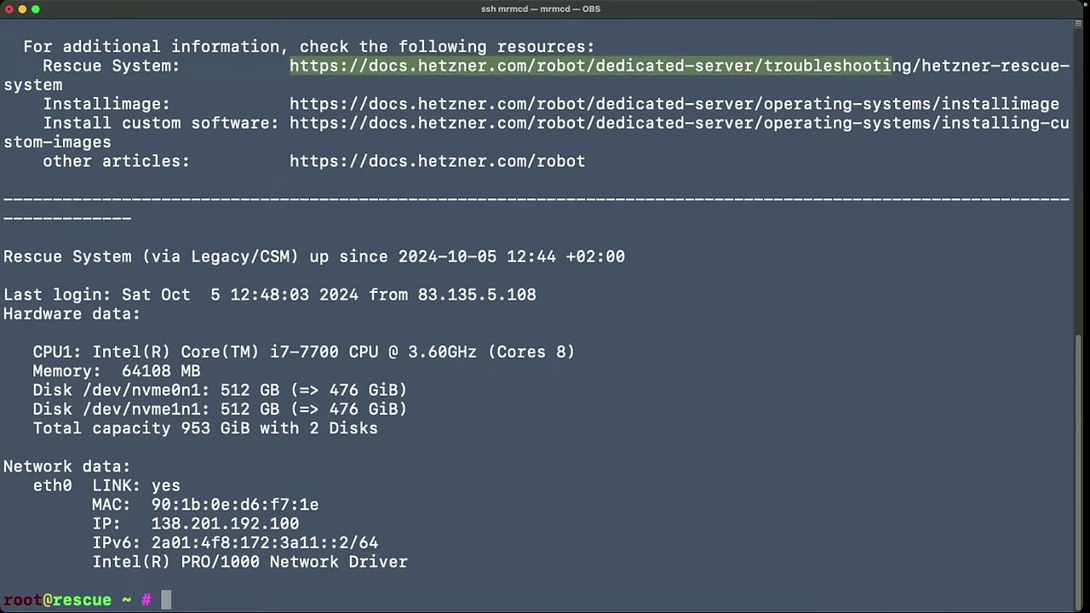
drag(33, 352, 392, 433)
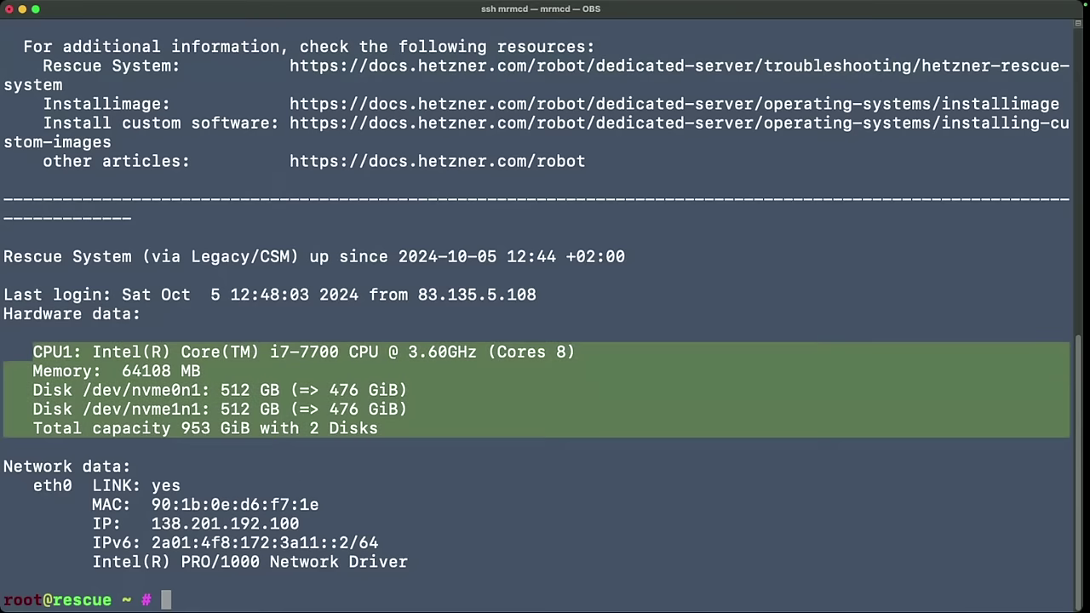
drag(4, 467, 408, 562)
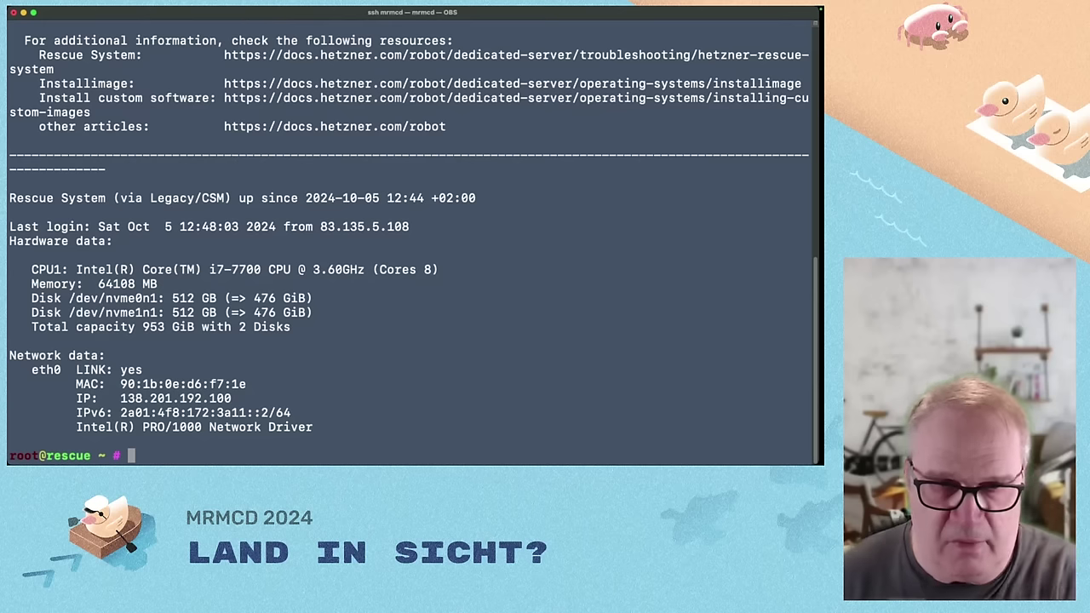
Step: Run installimage and choose Other images > Proxmox VE on Debian Bookworm
text(i)
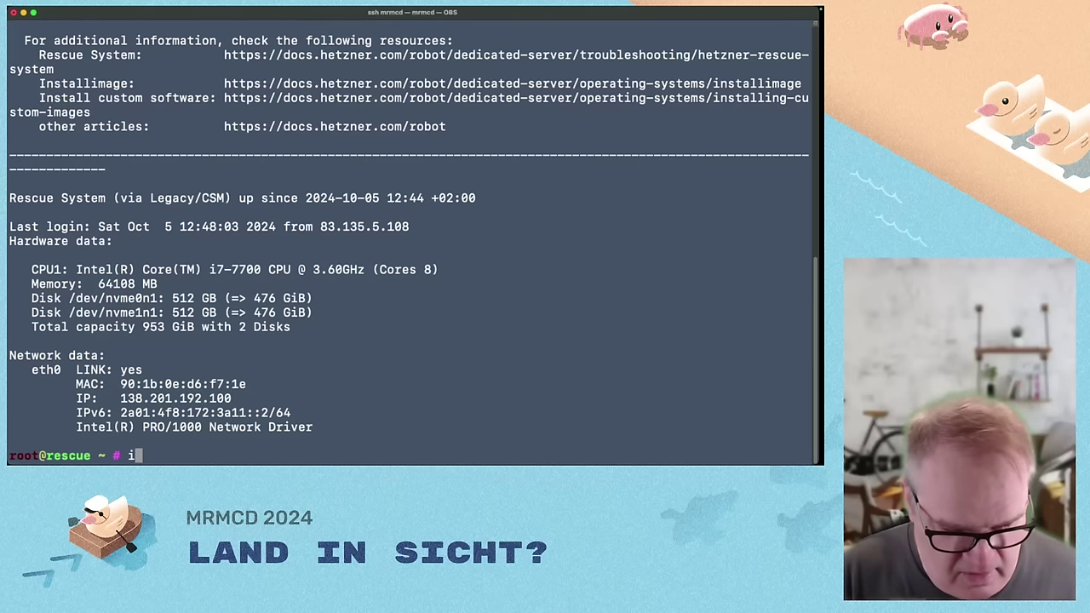
text(nstall)
text(l)
text(image)
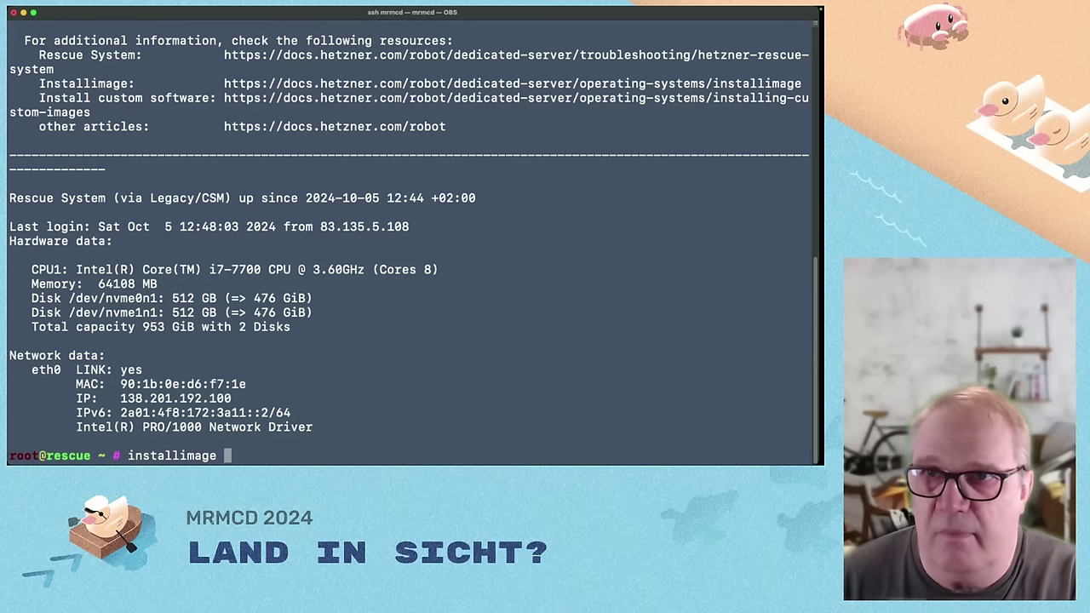
key(Return)
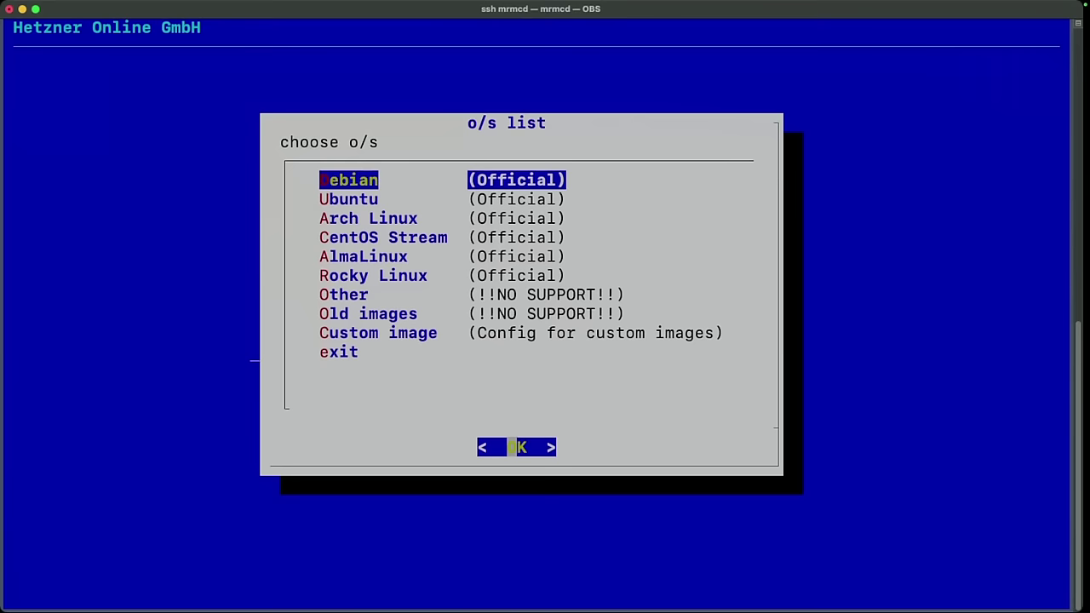
key(Down)
key(Down)
key(Down)
key(Down)
key(Down)
key(Down)
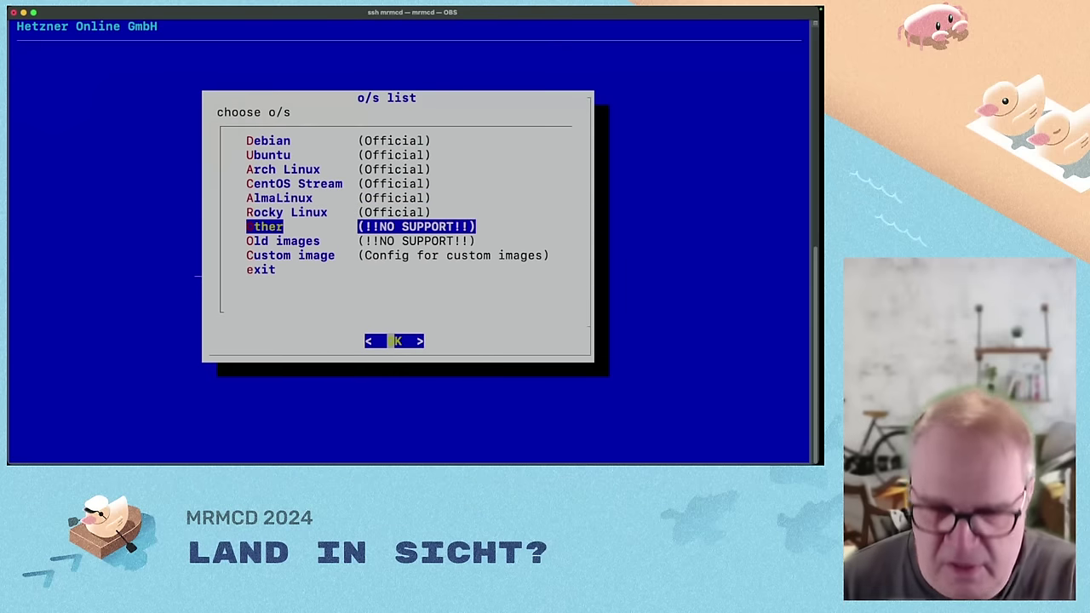
key(Return)
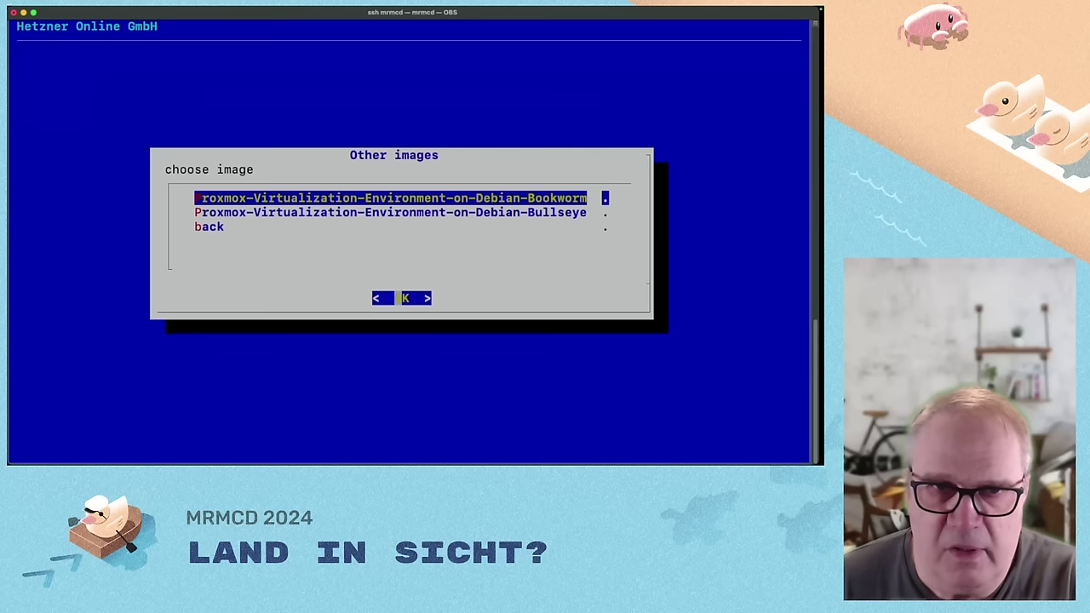
key(Return)
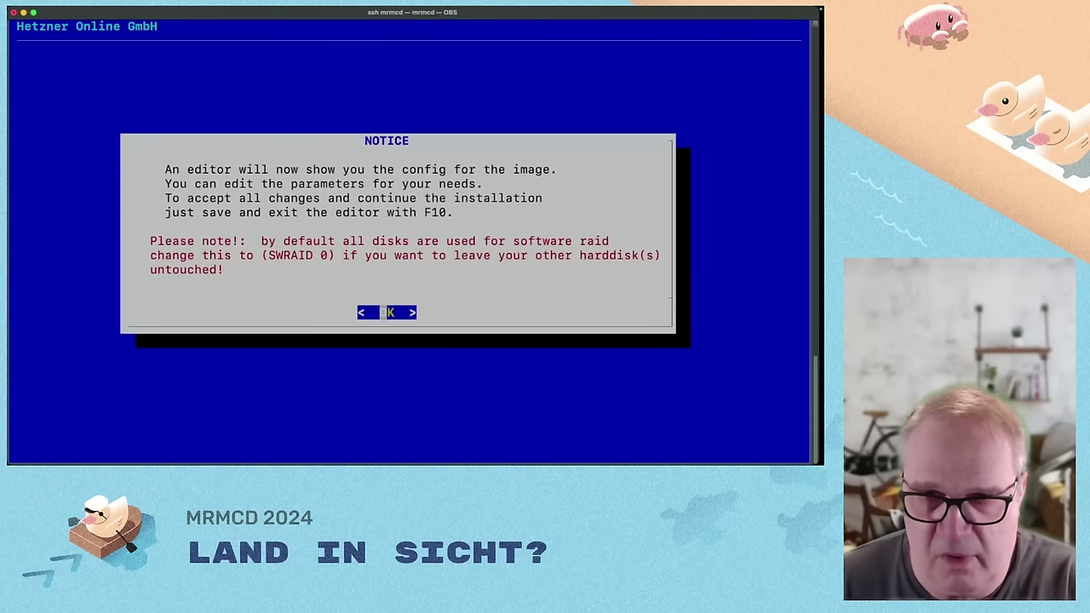
Step: Open install.conf and change SWRAIDLEVEL from 1 to 0
key(Return)
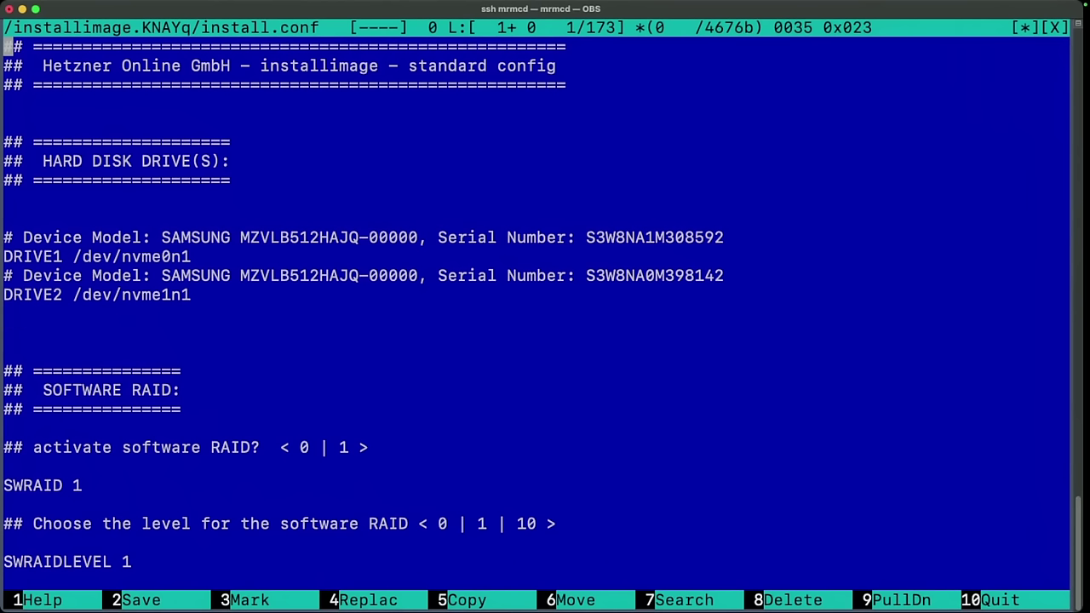
key(Down)
key(Down)
key(Down)
key(Down)
key(Down)
key(Down)
key(Down)
key(Down)
key(Down)
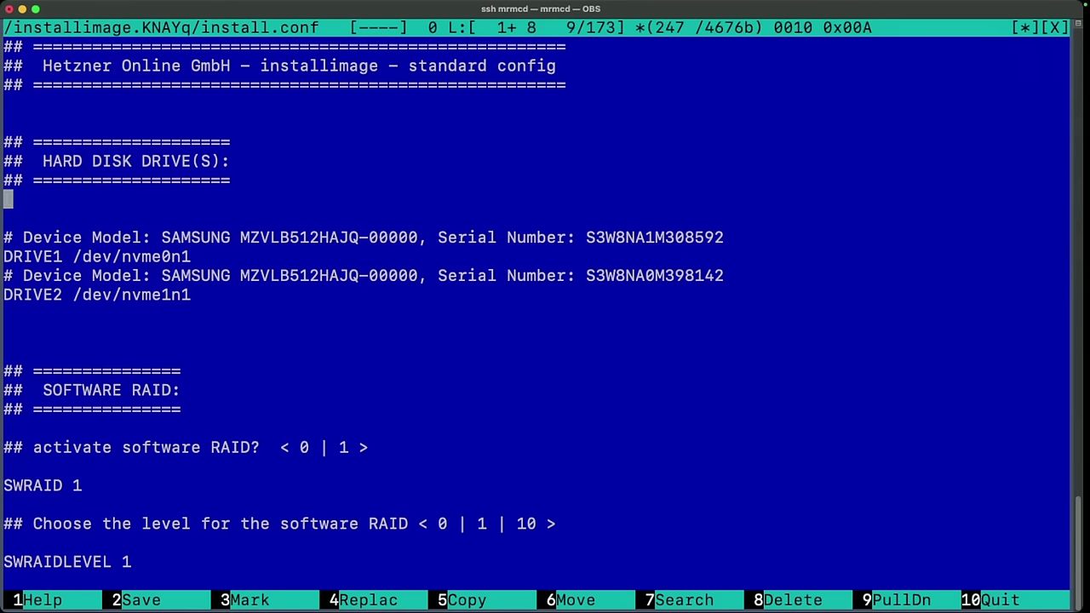
key(Down)
key(Down)
key(Down)
key(Down)
key(Down)
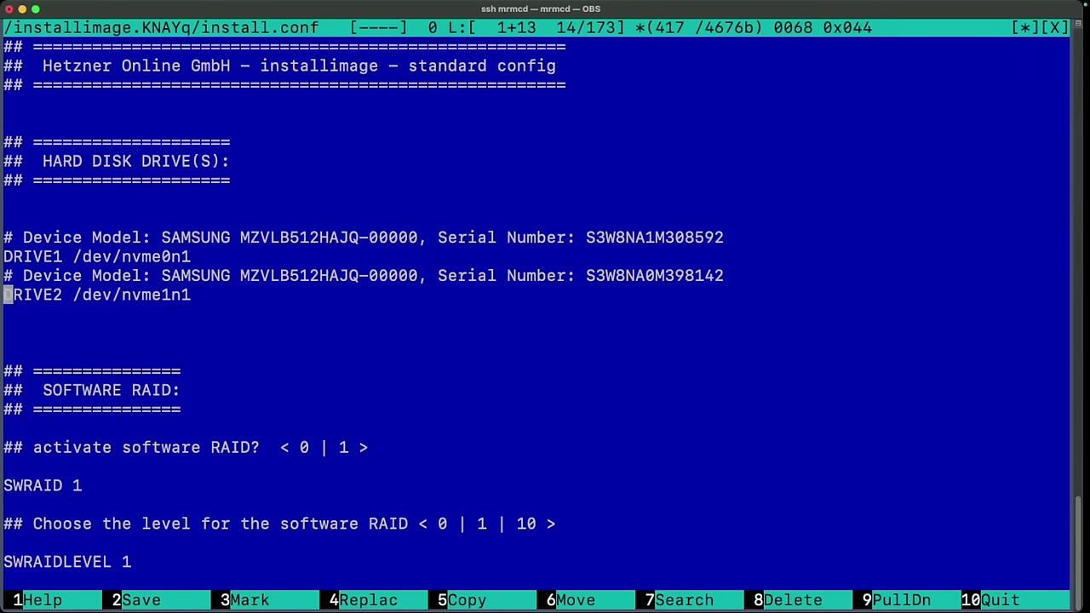
key(Down)
key(Down)
key(Down)
key(Down)
key(Down)
key(Down)
key(Down)
key(Down)
key(Down)
key(Down)
key(Down)
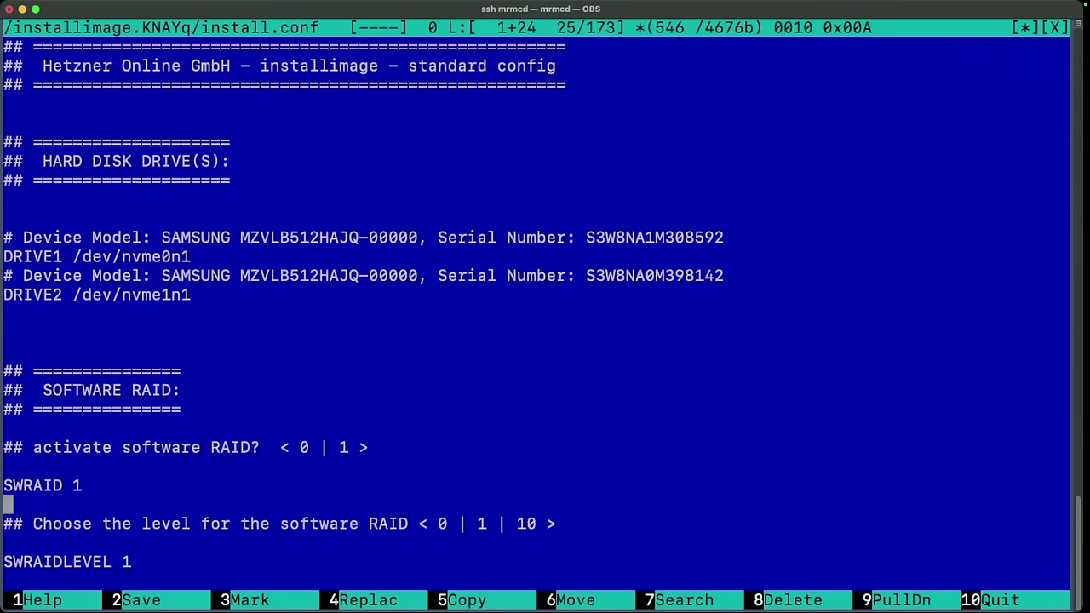
key(Down)
key(Down)
key(Down)
key(Down)
key(Down)
key(Down)
key(Down)
key(Down)
key(Down)
key(Down)
key(Down)
key(Down)
key(Down)
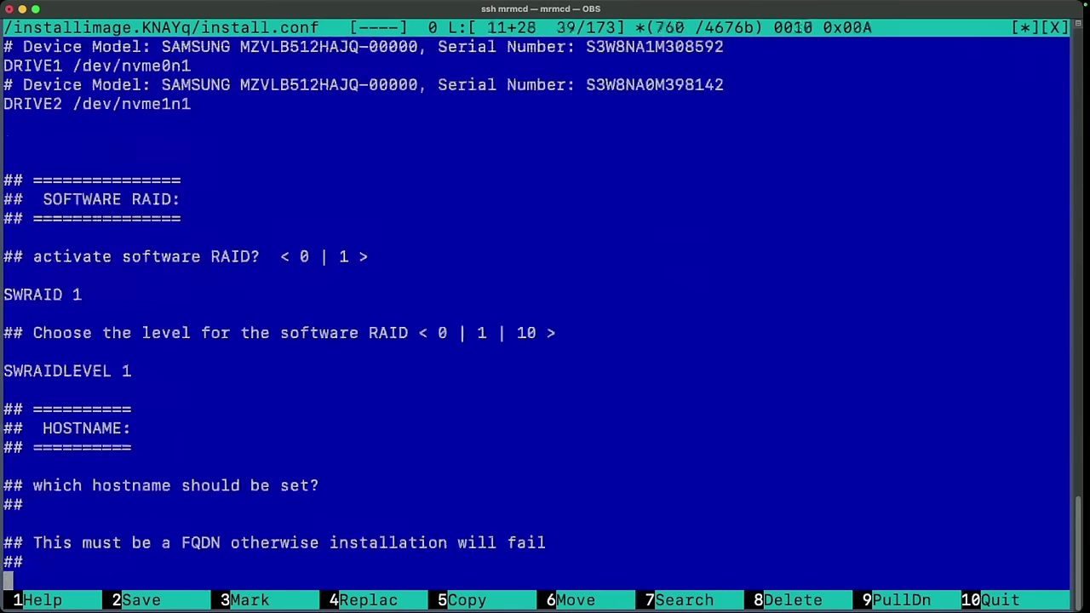
key(Down)
key(Up)
key(Up)
key(Up)
key(Up)
key(Up)
key(Up)
key(Up)
key(Up)
key(Up)
key(Up)
key(Up)
key(Up)
key(End)
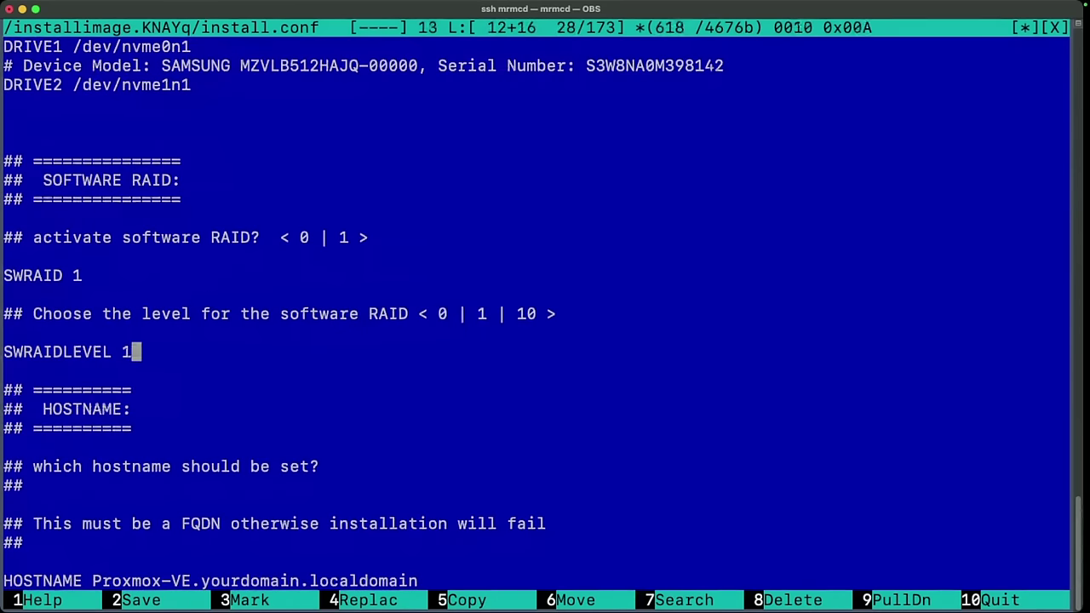
key(BackSpace)
text(0)
Step: Start erasing the default Proxmox-VE.yourdomain.localdomain value on the HOSTNAME line
key(Down)
key(Down)
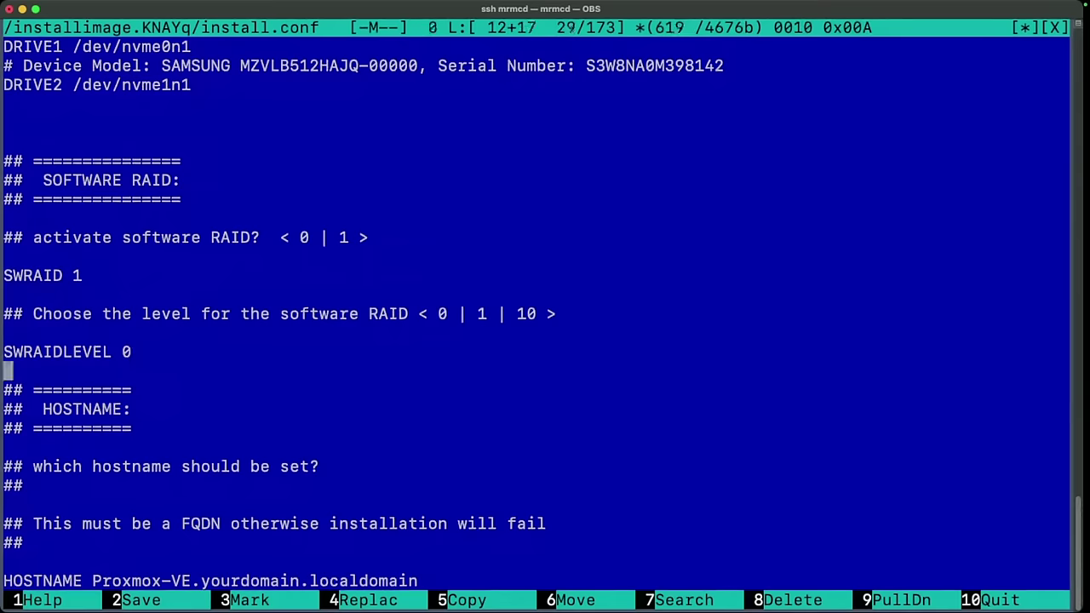
key(Down)
key(Down)
key(Down)
key(Down)
key(Down)
key(Down)
key(Down)
key(Down)
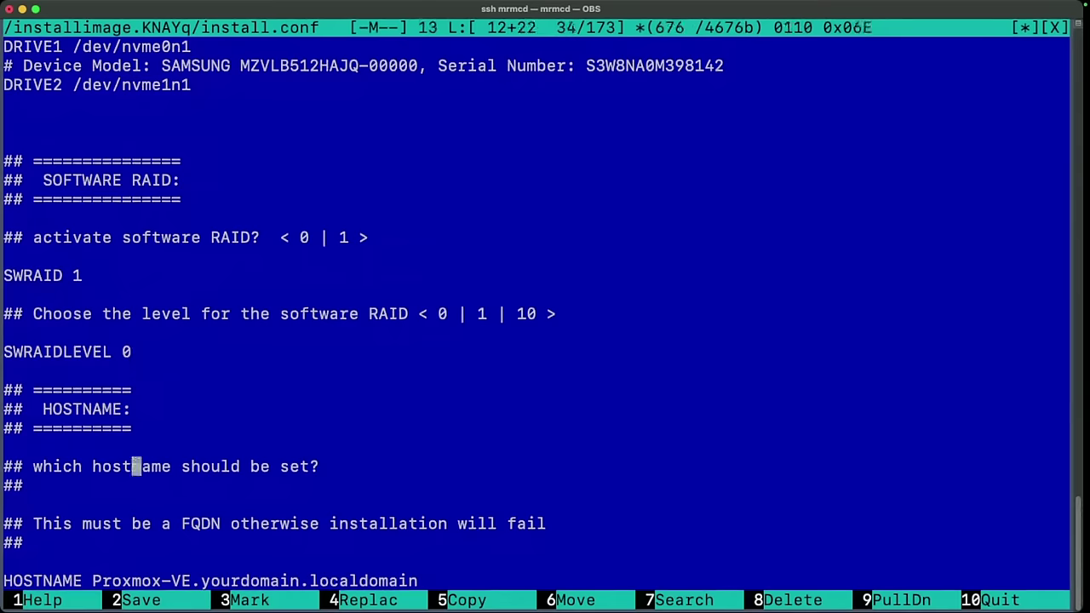
key(Down)
key(Down)
key(Down)
key(Down)
key(Up)
key(Up)
key(Home)
key(End)
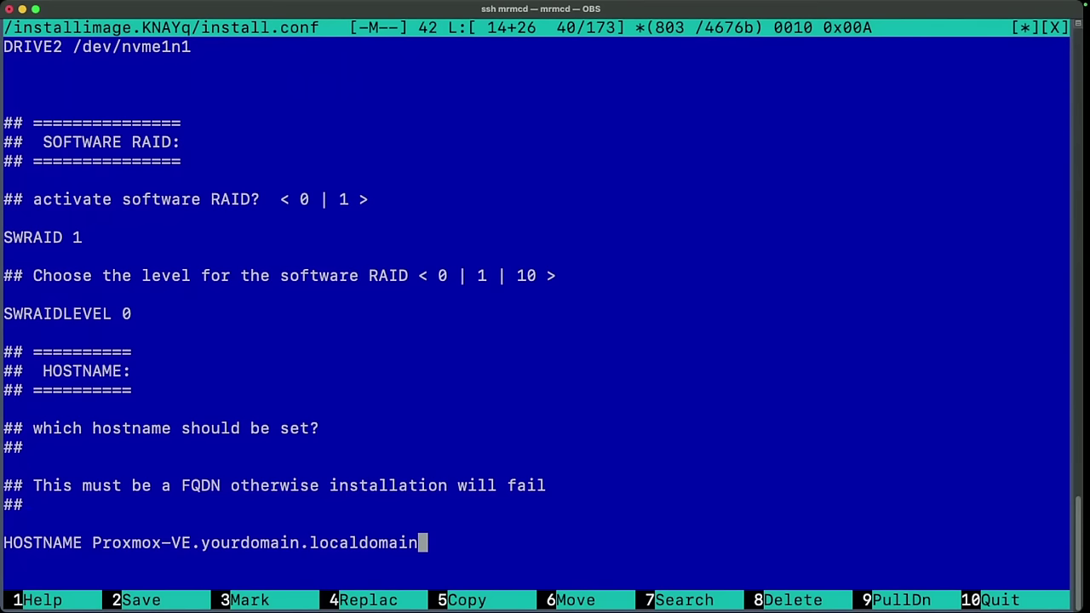
key(BackSpace)
key(BackSpace)
key(BackSpace)
key(BackSpace)
key(BackSpace)
key(BackSpace)
key(BackSpace)
key(BackSpace)
key(BackSpace)
key(BackSpace)
key(BackSpace)
key(BackSpace)
key(BackSpace)
key(BackSpace)
key(BackSpace)
key(BackSpace)
key(BackSpace)
key(BackSpace)
key(BackSpace)
key(BackSpace)
key(BackSpace)
key(BackSpace)
key(BackSpace)
key(BackSpace)
key(BackSpace)
key(BackSpace)
key(BackSpace)
key(BackSpace)
key(BackSpace)
key(BackSpace)
key(BackSpace)
key(BackSpace)
key(BackSpace)
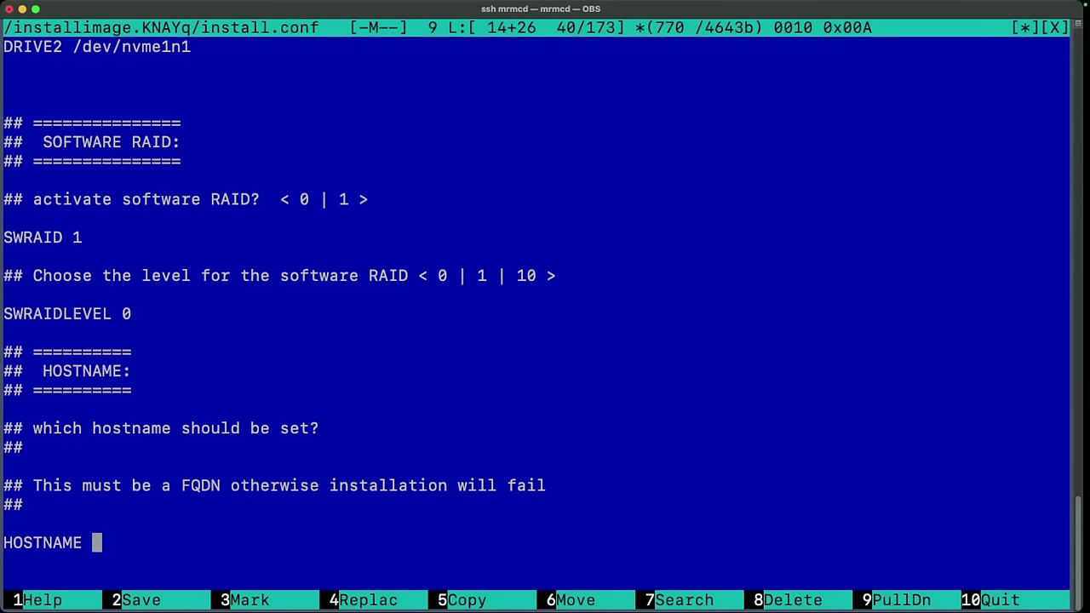
key(super+Tab)
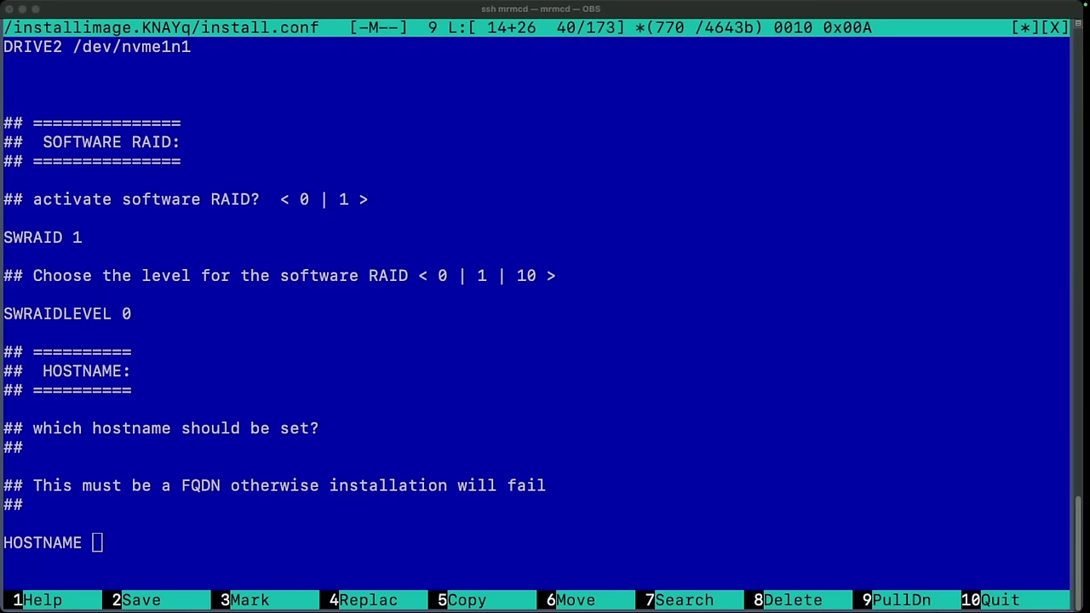
key(super+Tab)
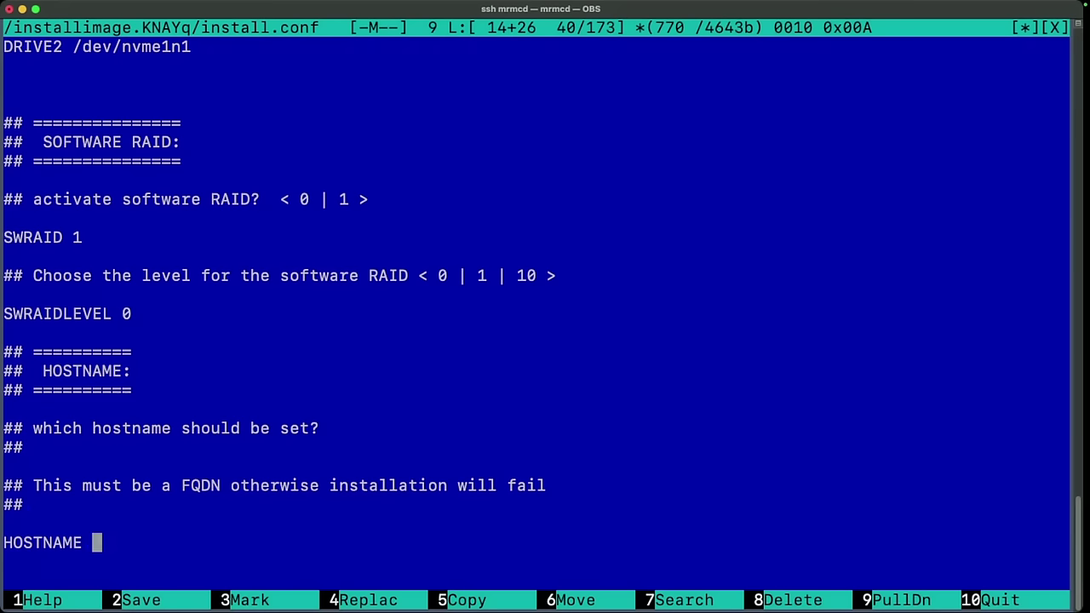
key(Return)
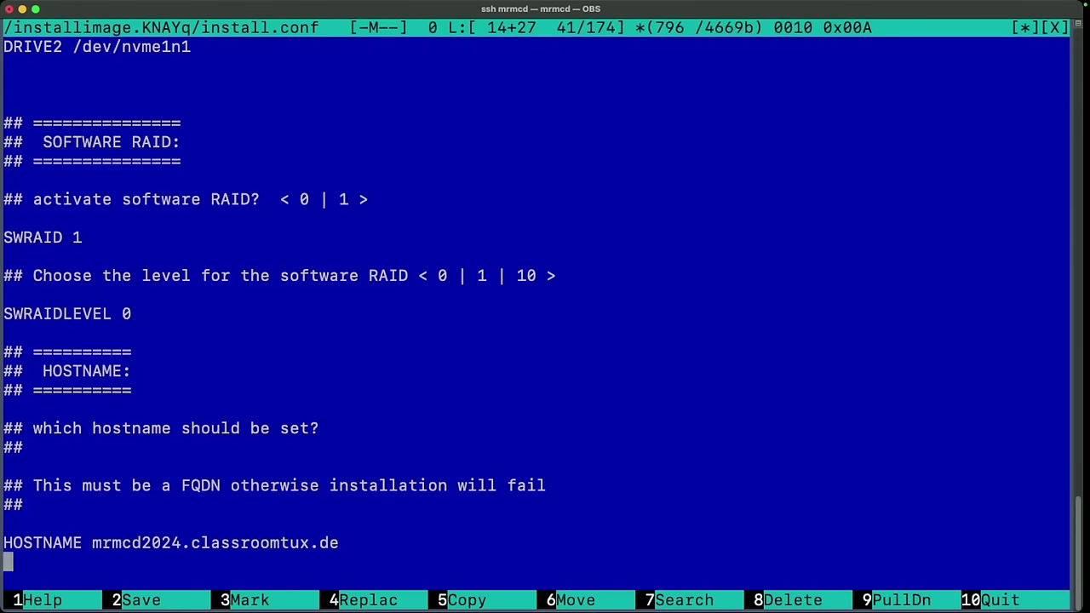
Step: Uncomment IPV4_ONLY and change its value from no to yes
key(Down)
key(Down)
key(Down)
key(Down)
key(Down)
key(Down)
key(Down)
key(Down)
key(Down)
key(Down)
key(Down)
key(Down)
key(Down)
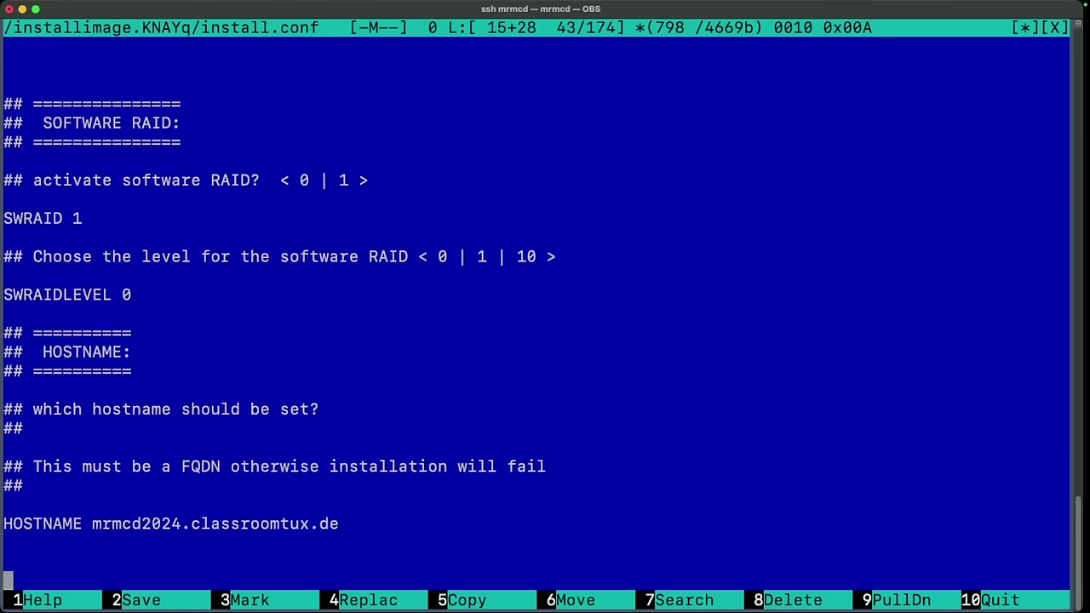
key(Up)
key(Up)
key(Up)
key(Up)
key(Up)
key(Up)
key(Right)
key(Right)
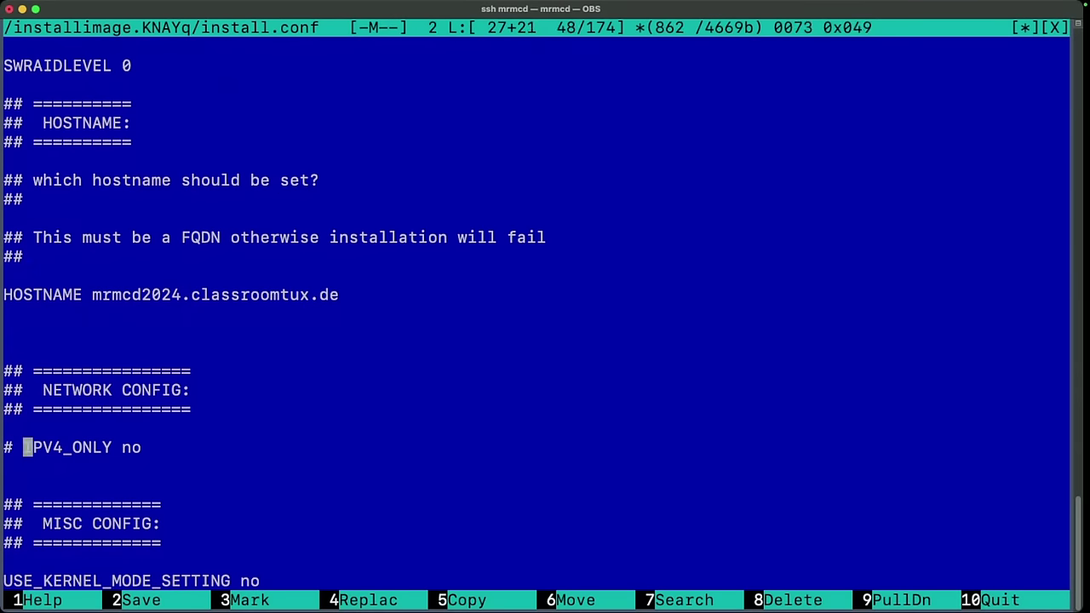
key(BackSpace)
key(BackSpace)
key(Down)
key(Left)
key(BackSpace)
key(BackSpace)
text(yes)
key(Down)
key(Down)
key(Down)
key(Down)
key(Down)
key(Down)
key(Down)
key(Down)
key(Down)
key(Down)
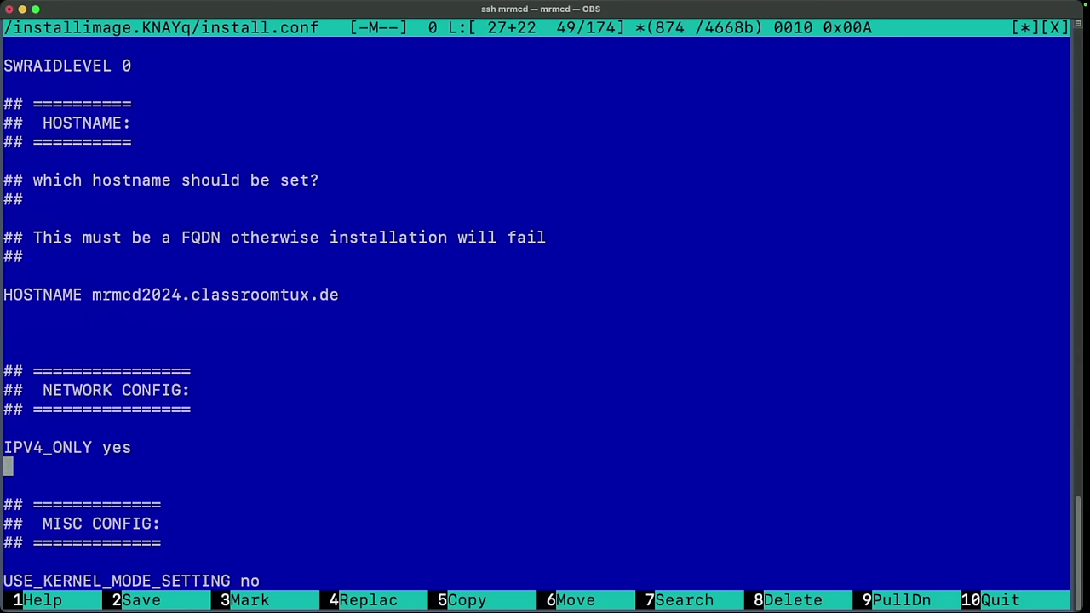
key(Down)
key(Down)
key(Down)
key(Down)
key(Down)
key(Down)
key(Down)
key(Down)
key(Down)
key(Down)
key(Down)
key(Down)
key(Down)
key(Down)
key(Down)
key(Down)
key(Down)
key(Down)
key(Down)
key(Down)
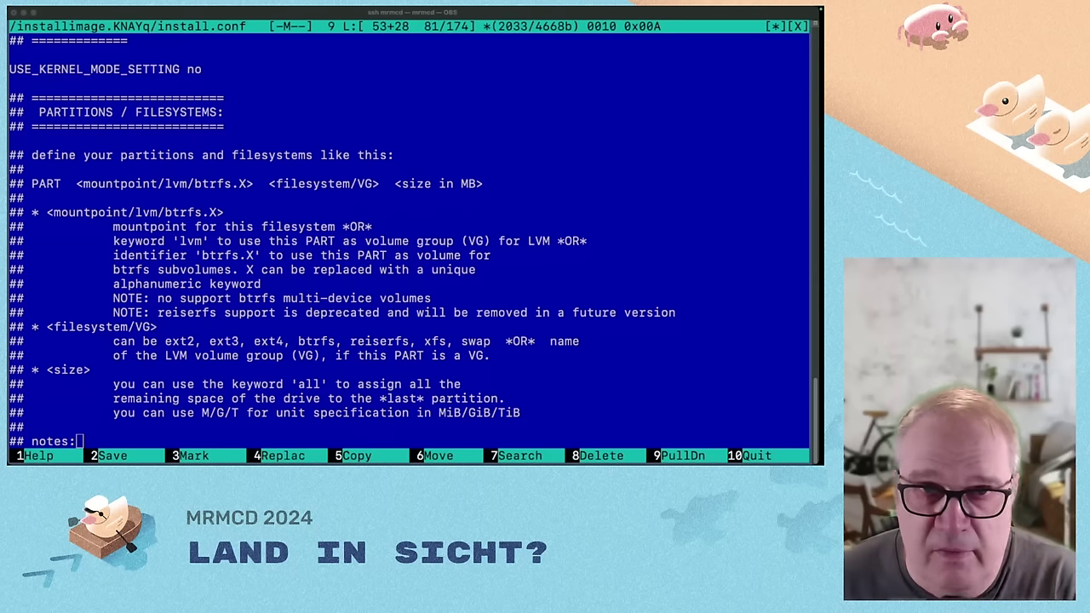
Step: Comment out the default PART /boot, PART lvm and LV vg0 lines with #
key(super+Tab)
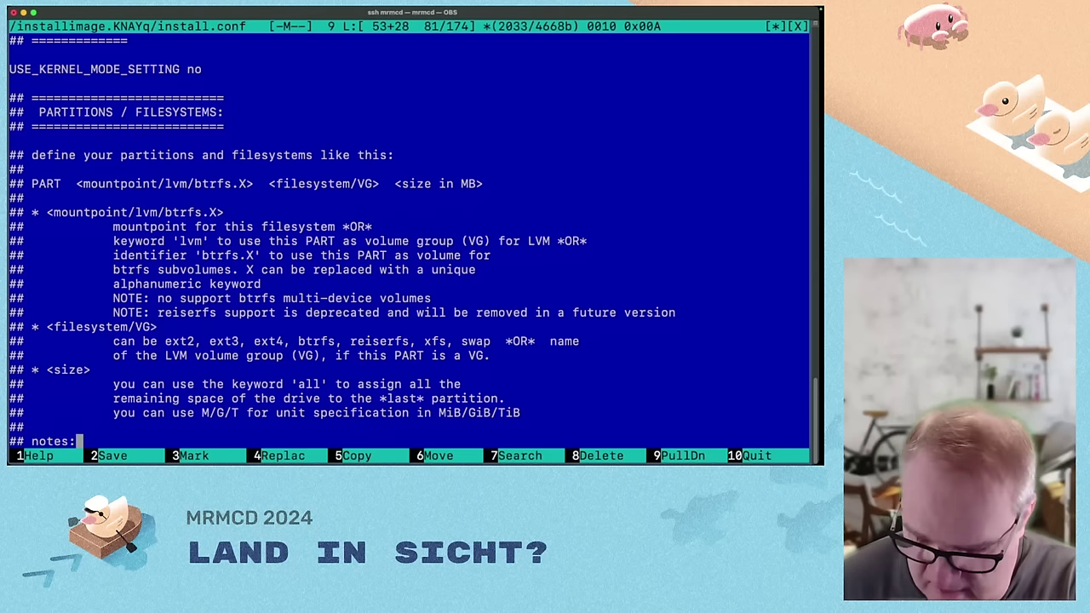
key(Down)
key(Down)
key(Down)
key(Down)
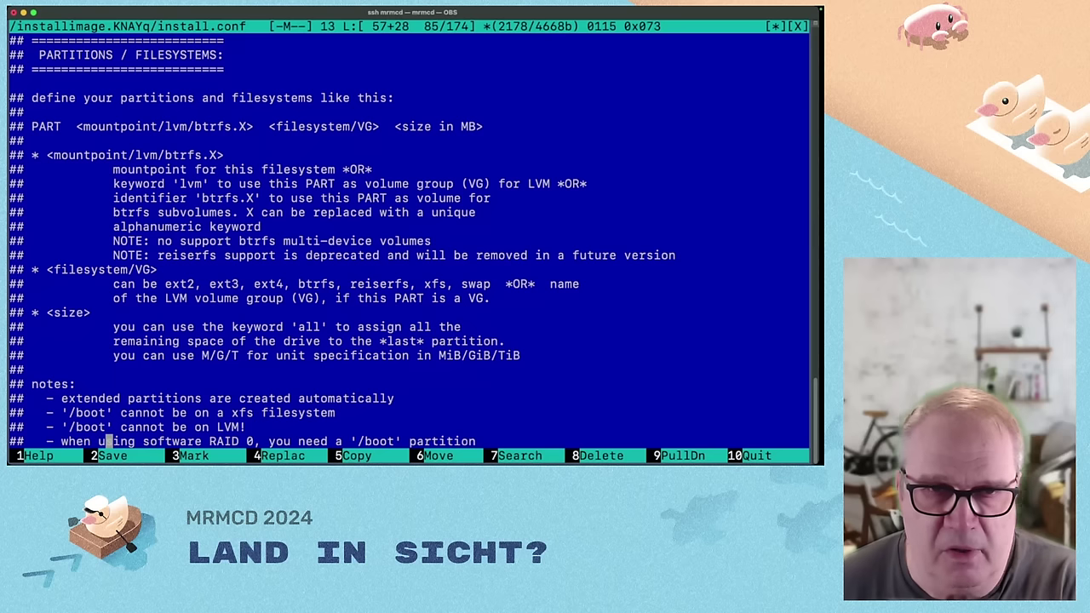
key(Down)
key(Down)
key(Down)
key(Down)
key(Down)
key(Down)
key(Down)
key(Down)
key(Down)
key(Down)
key(Down)
key(Down)
key(Down)
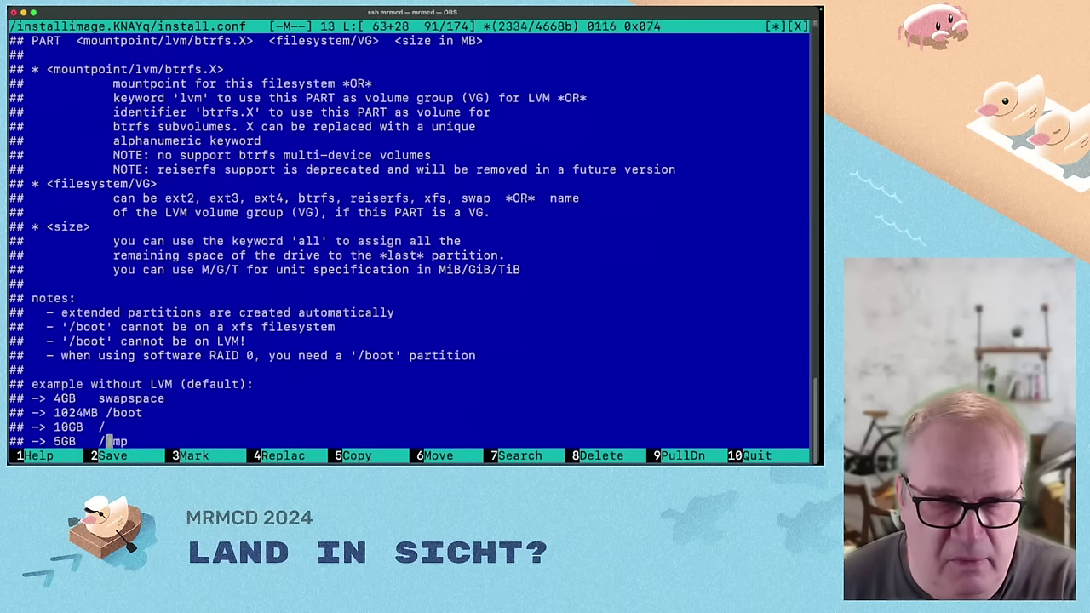
key(Down)
key(Down)
key(Down)
key(Down)
key(Down)
key(Down)
key(Down)
key(Down)
key(Down)
key(Down)
key(Down)
key(Down)
key(Down)
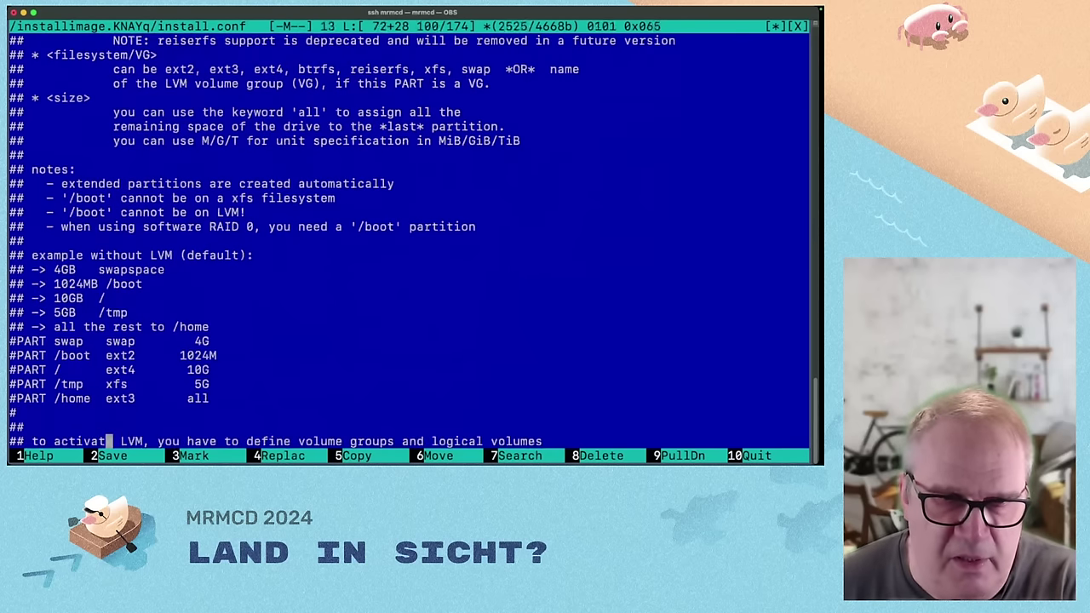
key(Down)
key(Down)
key(Down)
key(Down)
key(Down)
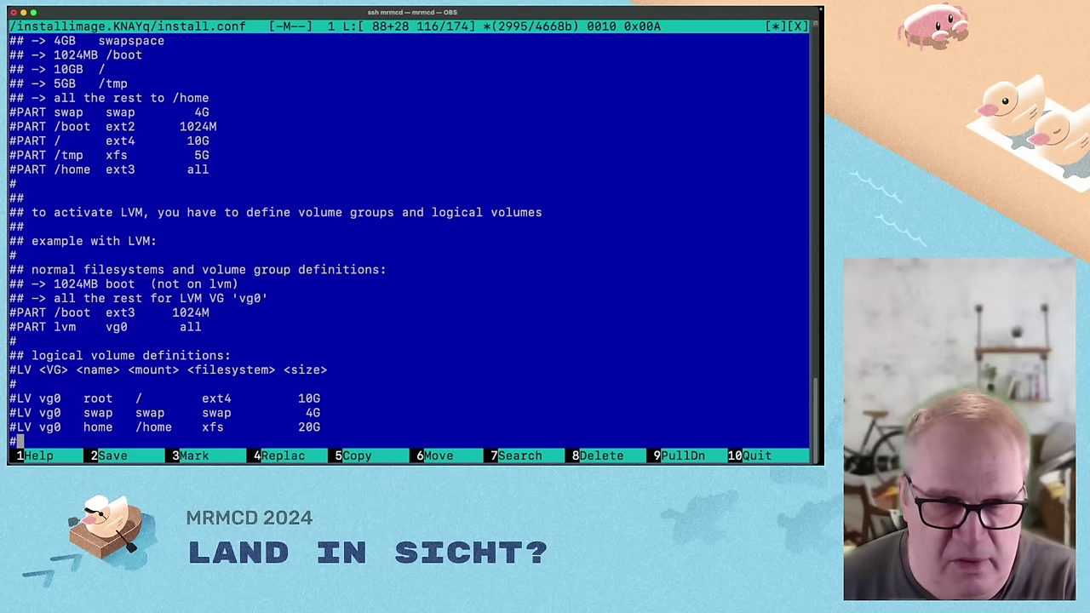
key(Down)
key(Down)
key(Down)
key(Down)
key(Down)
key(Down)
key(Down)
key(Down)
key(Down)
key(Down)
key(Down)
key(Down)
key(Down)
key(Down)
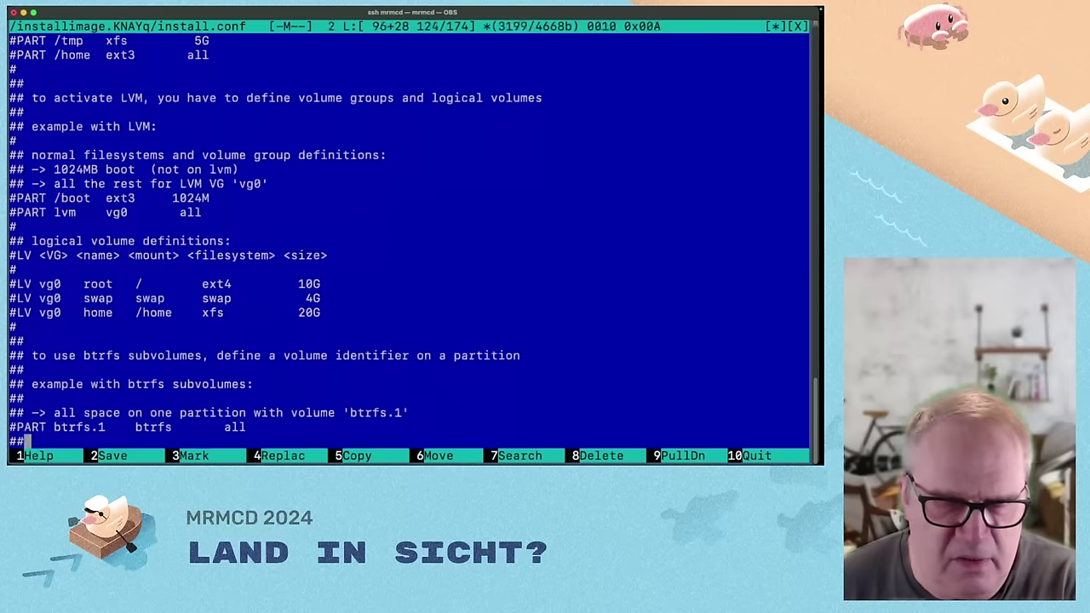
key(Down)
key(Down)
key(Down)
key(Down)
key(Down)
key(Down)
key(Down)
key(Down)
key(Down)
key(Down)
key(Down)
key(Down)
key(Down)
key(Down)
key(Down)
key(Down)
key(Down)
key(Down)
key(Down)
key(Down)
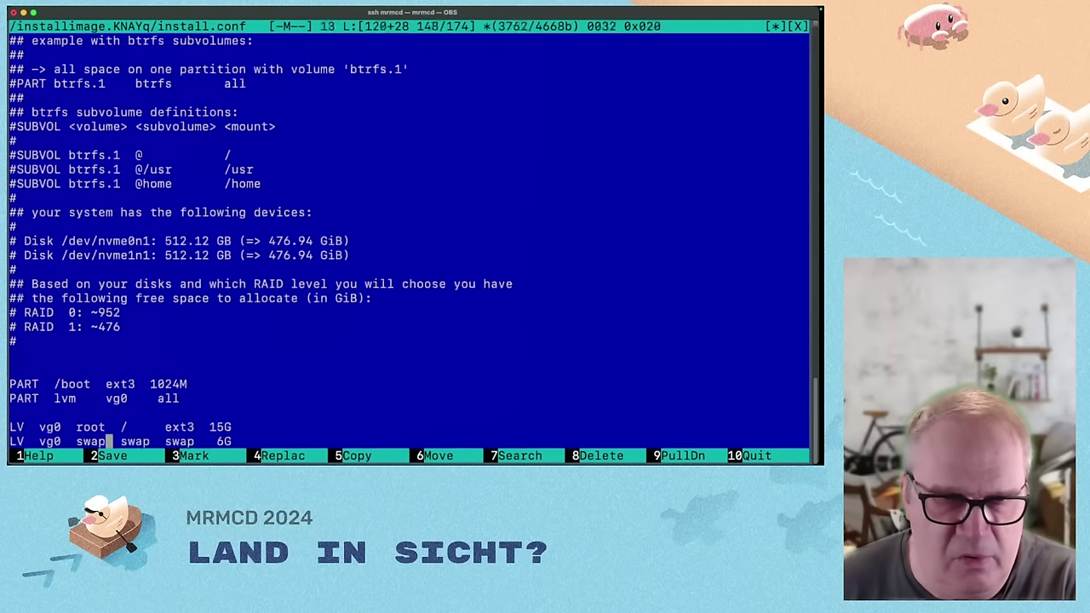
key(Down)
key(Up)
key(Up)
key(Up)
key(Up)
key(Up)
key(Up)
key(Up)
key(Up)
key(Up)
key(Up)
key(Up)
key(Up)
key(Up)
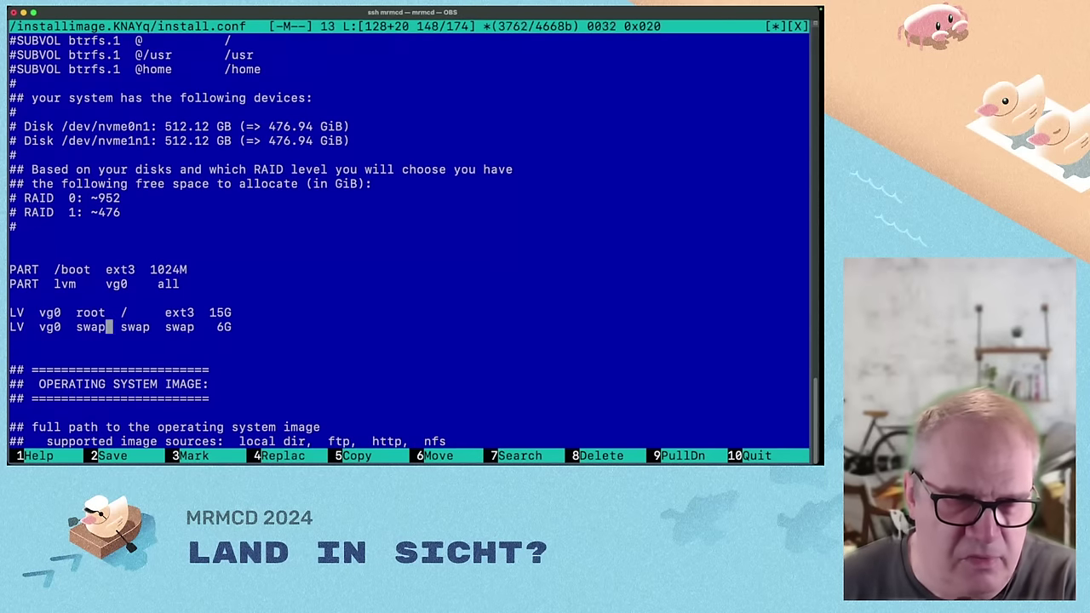
key(Down)
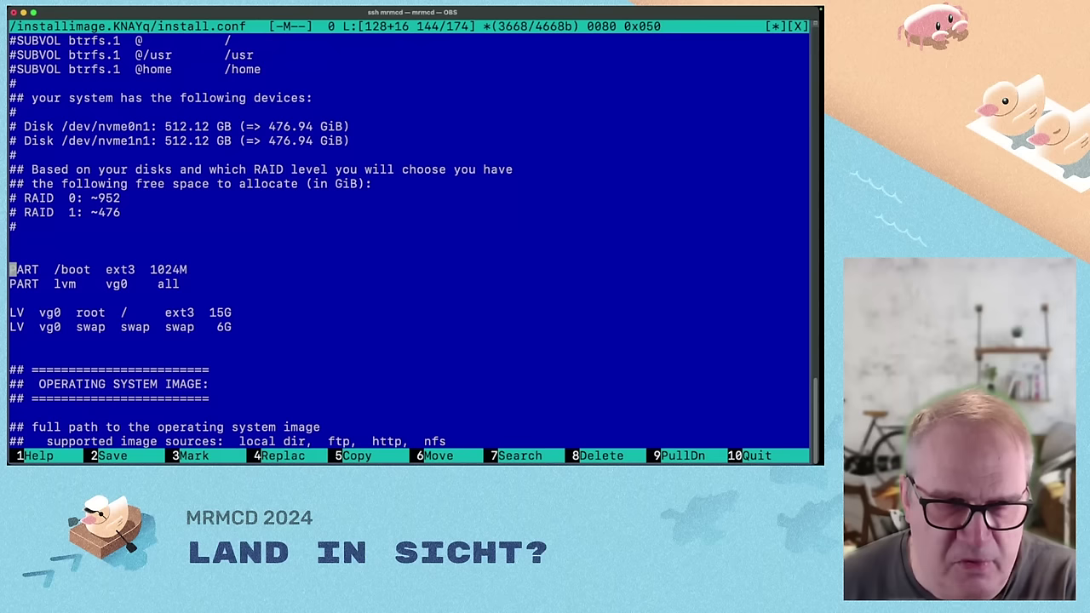
text(#)
key(Down)
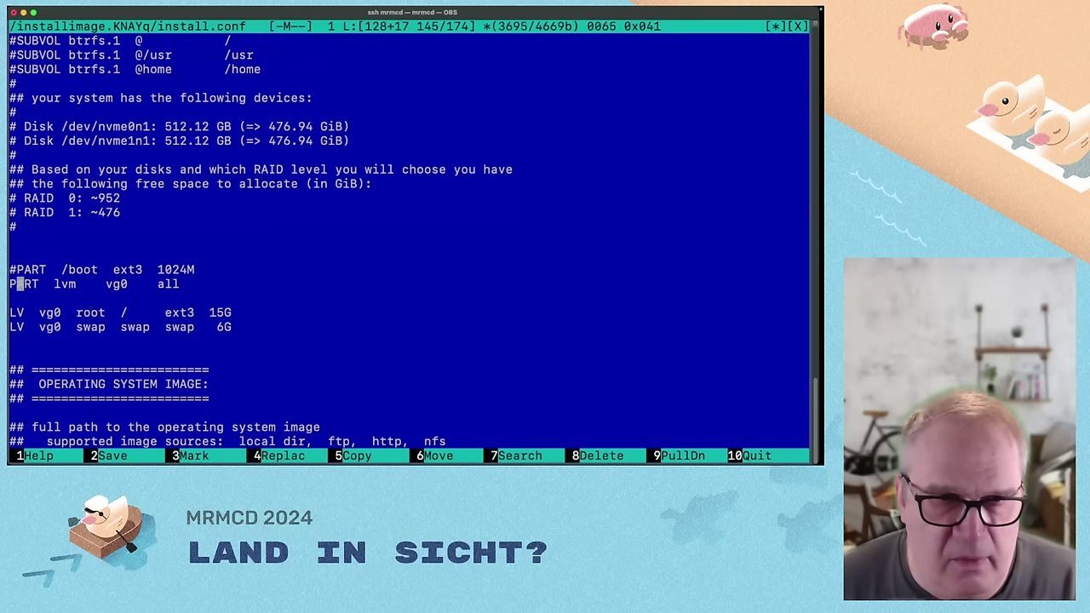
text(#)
key(Down)
key(Down)
key(Left)
text(#)
key(Down)
key(Left)
text(#)
key(Down)
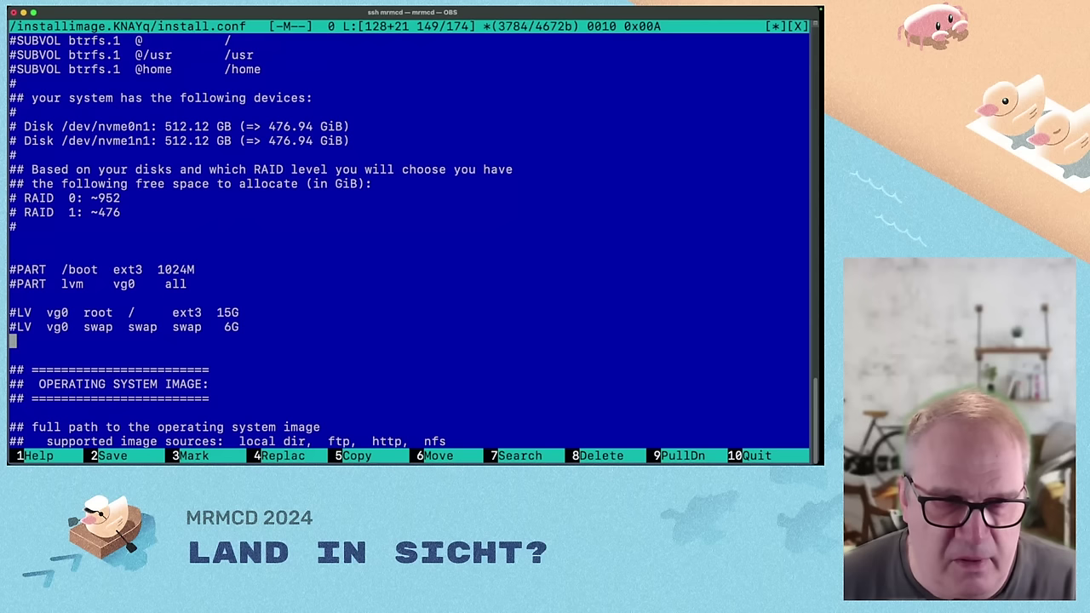
Step: Paste a BTRFS block: 1024M ext3 /boot, btrfs.1 rest, subvolumes /, /tmp, /var/lib/vz, /storage
key(Return)
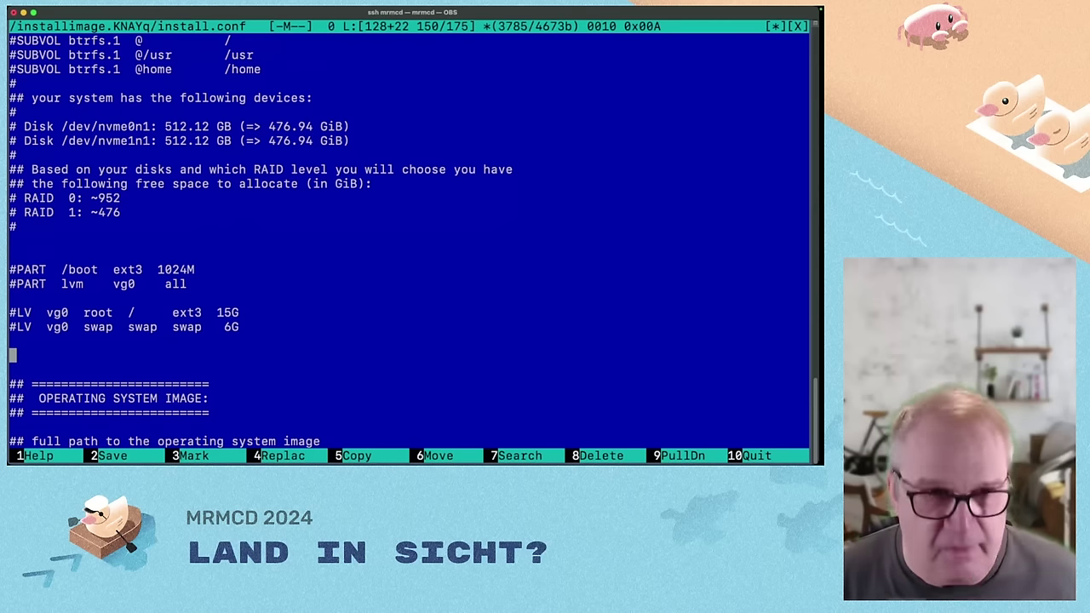
text(# BTRFS PART    /boot    ext3       1024M PART    btrfs.1  btrfs      all  SUBVOL  btrfs.1  @          / SUBVOL  btrfs.1  @tmp       /tmp SUBVOL  btrfs.1  @vz        /var/lib/vz SUBVOL  btrfs.1  @btrfs     /storage)
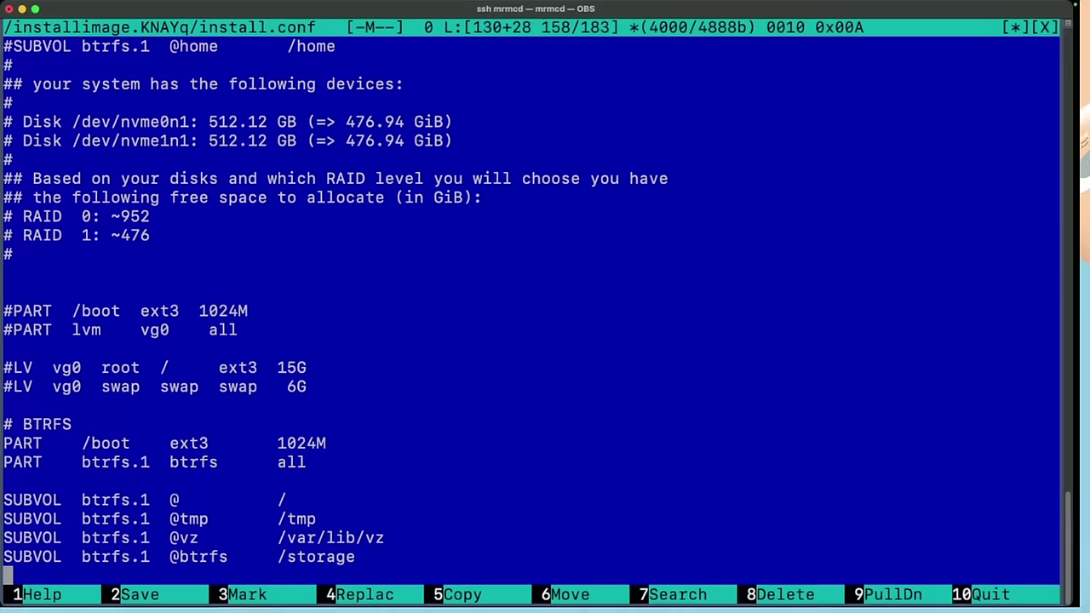
key(Down)
key(Down)
key(Down)
key(Down)
key(Down)
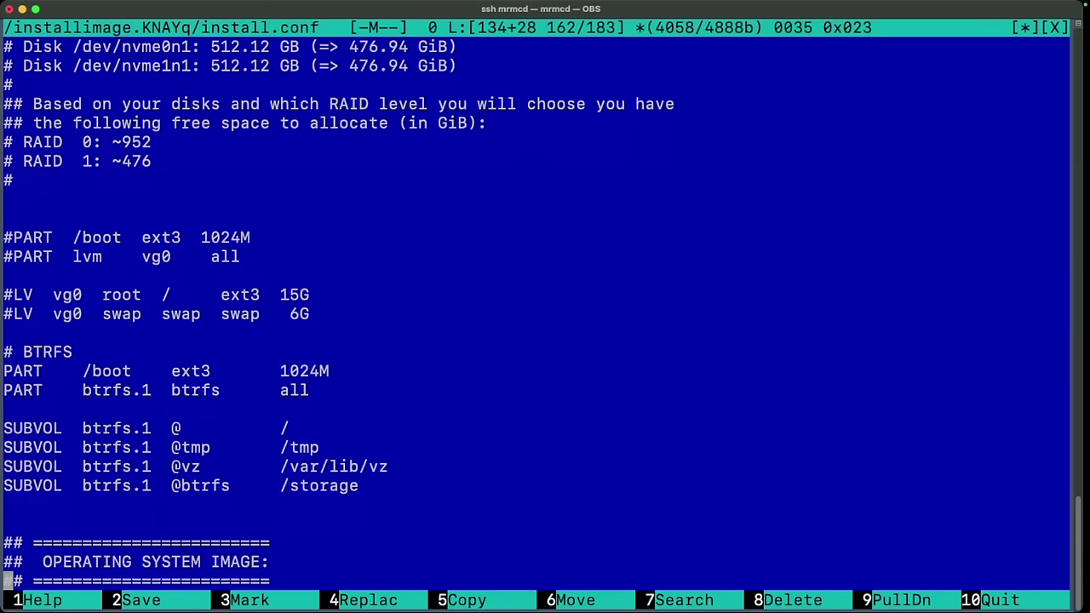
key(Down)
key(Down)
key(Down)
key(Down)
key(Down)
key(Down)
key(Down)
key(Down)
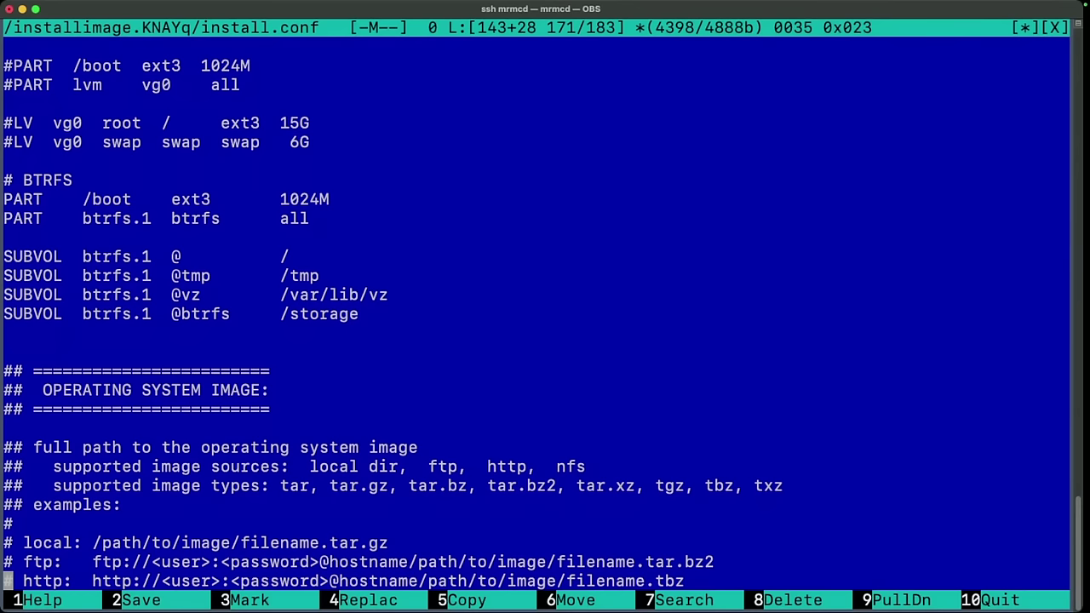
Step: Check the IMAGE line is Debian-bookworm-latest-amd64-base.tar.gz, then quit mcedit to the Close file prompt
key(Down)
key(Down)
key(Down)
key(Down)
key(Down)
key(Down)
key(Down)
key(Down)
key(Down)
key(Down)
key(Down)
key(Down)
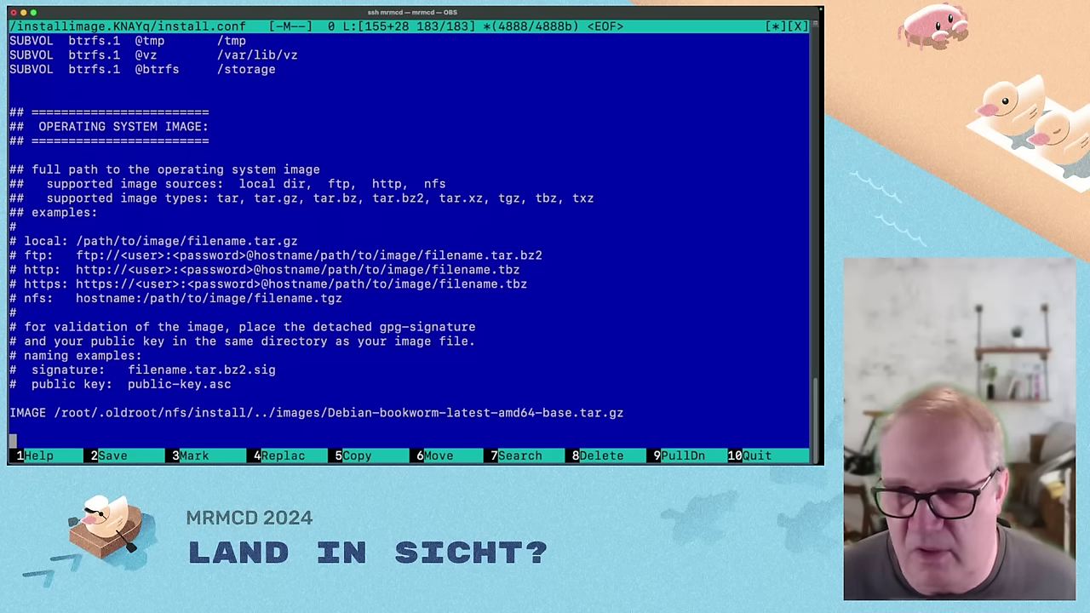
key(F10)
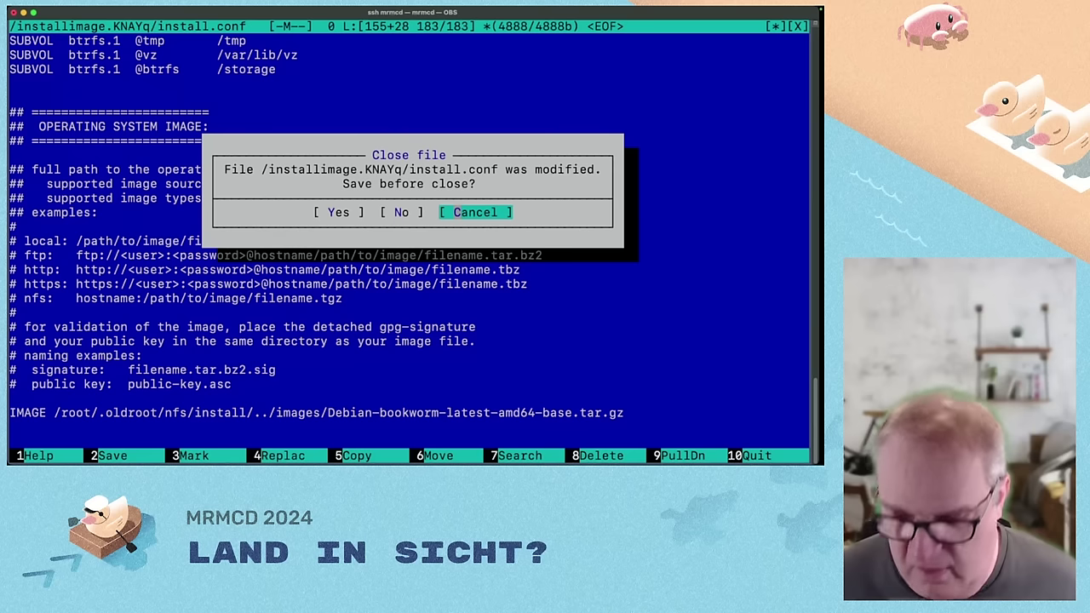
Step: Cancel the Close file dialog so install.conf stays open
key(Return)
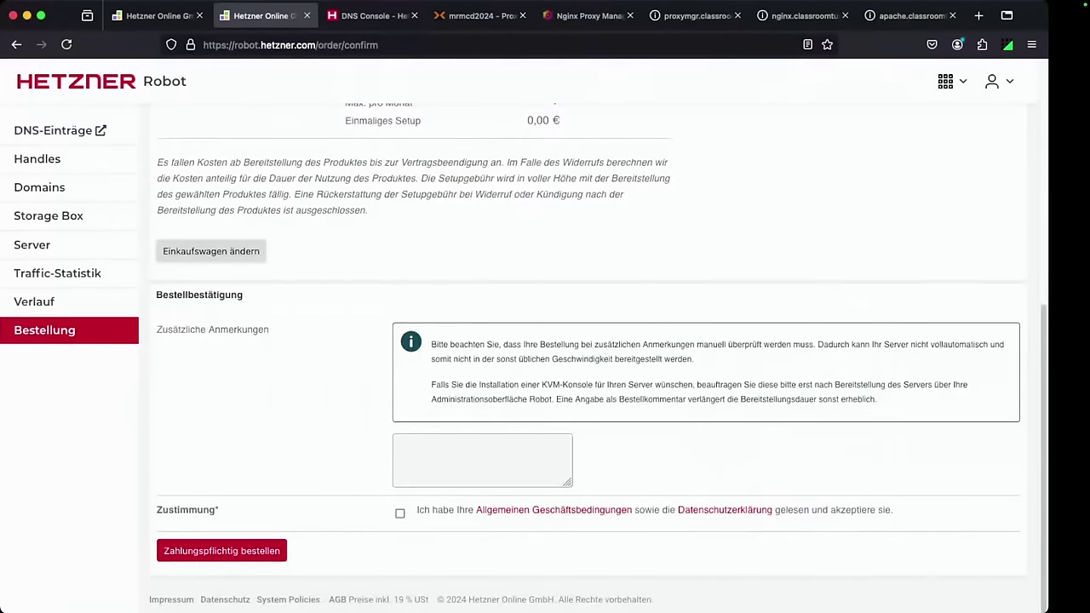
Step: Order 'Automatischen Hardware-Reset auslösen' for the auction server 138.201.192.100 via its Reset tab
key(ctrl+shift+Tab)
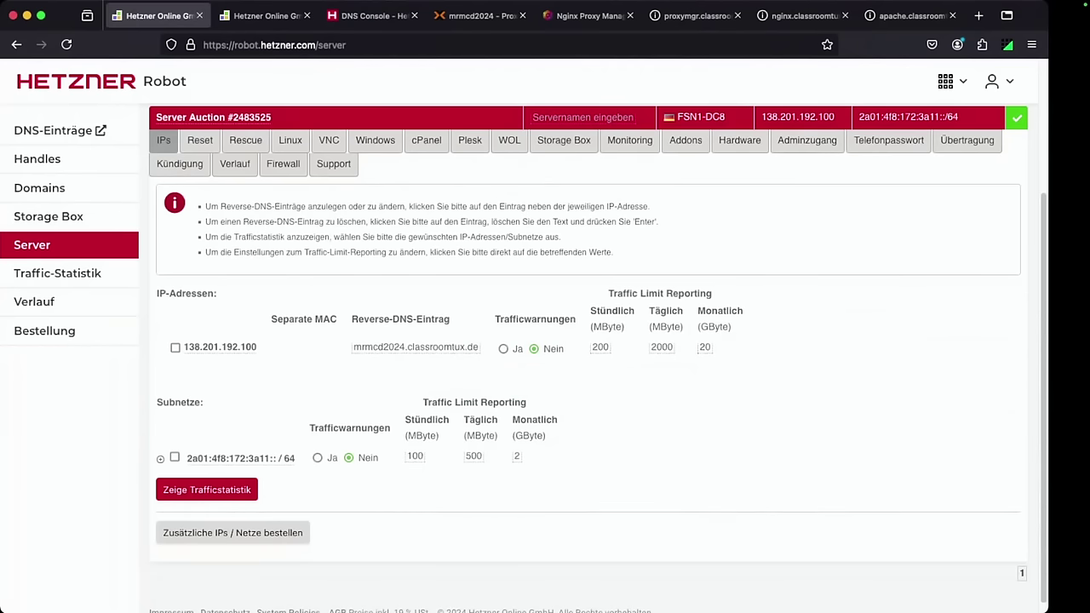
click(245, 140)
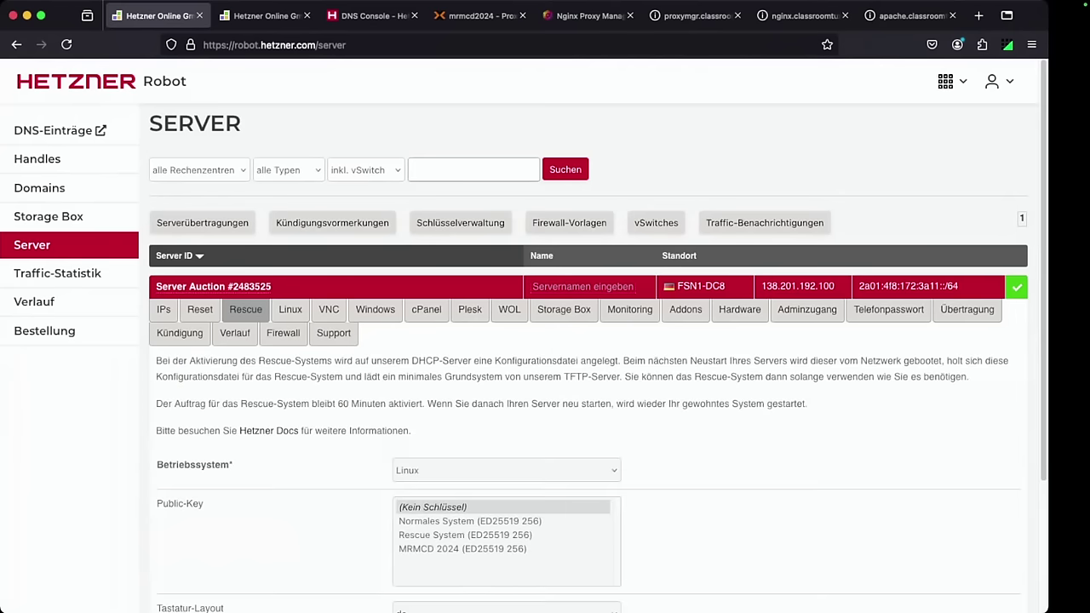
click(200, 309)
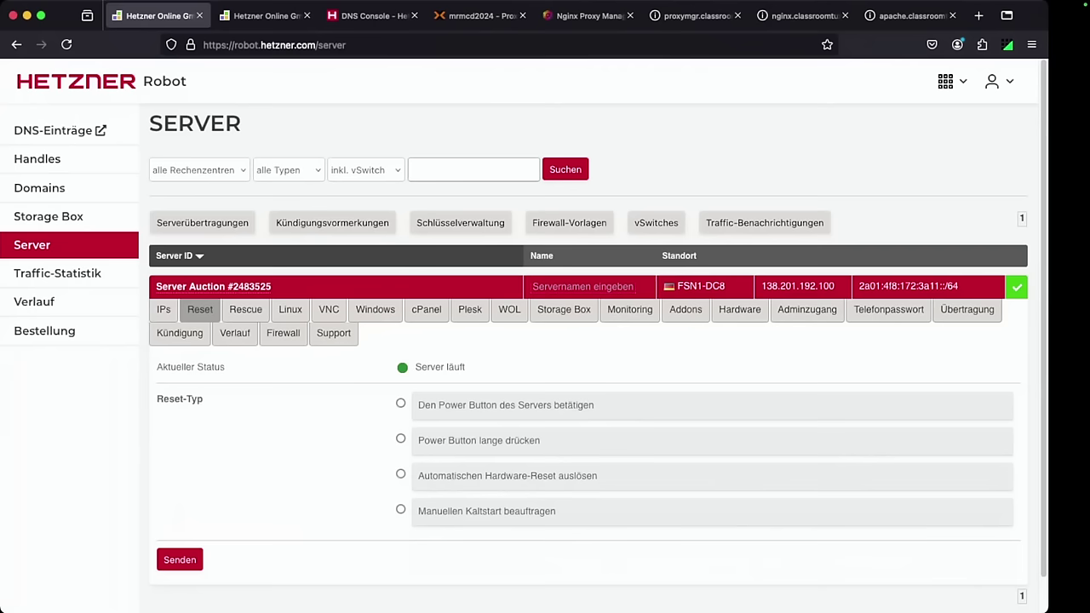
click(400, 473)
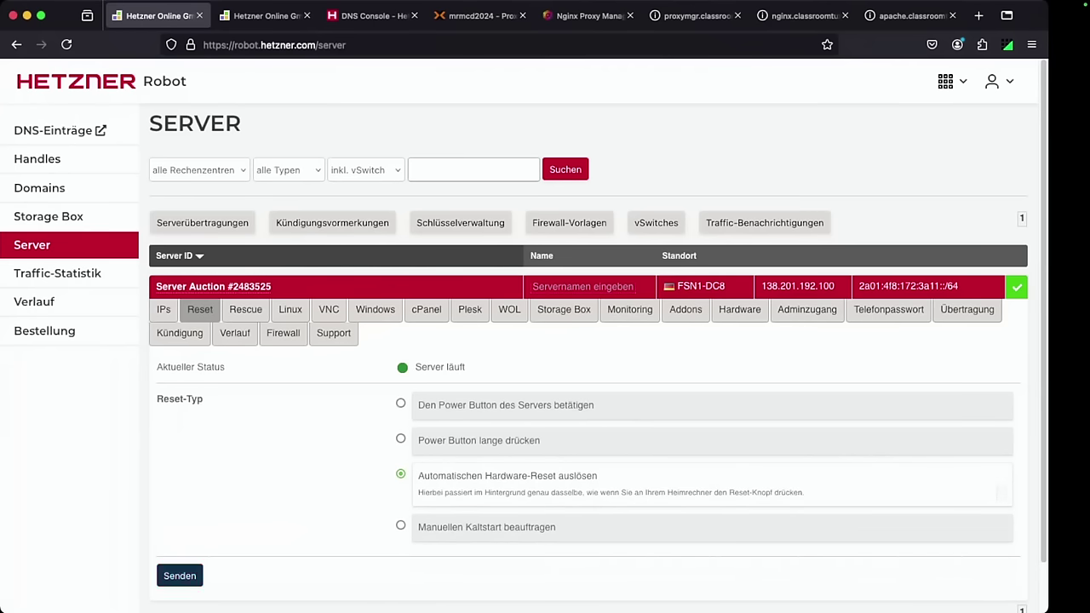
click(180, 576)
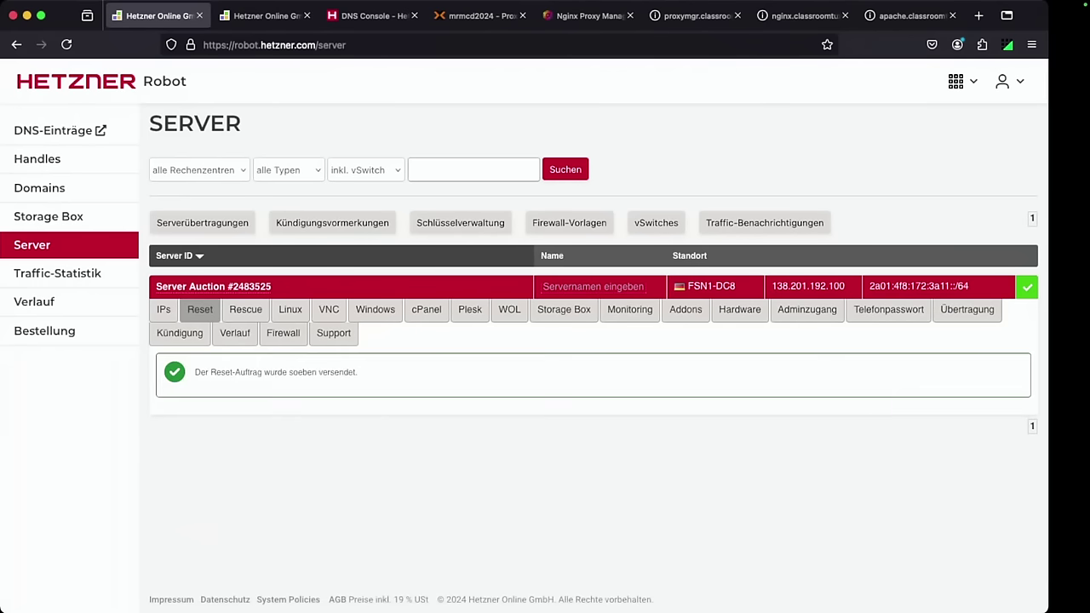
key(super+Tab)
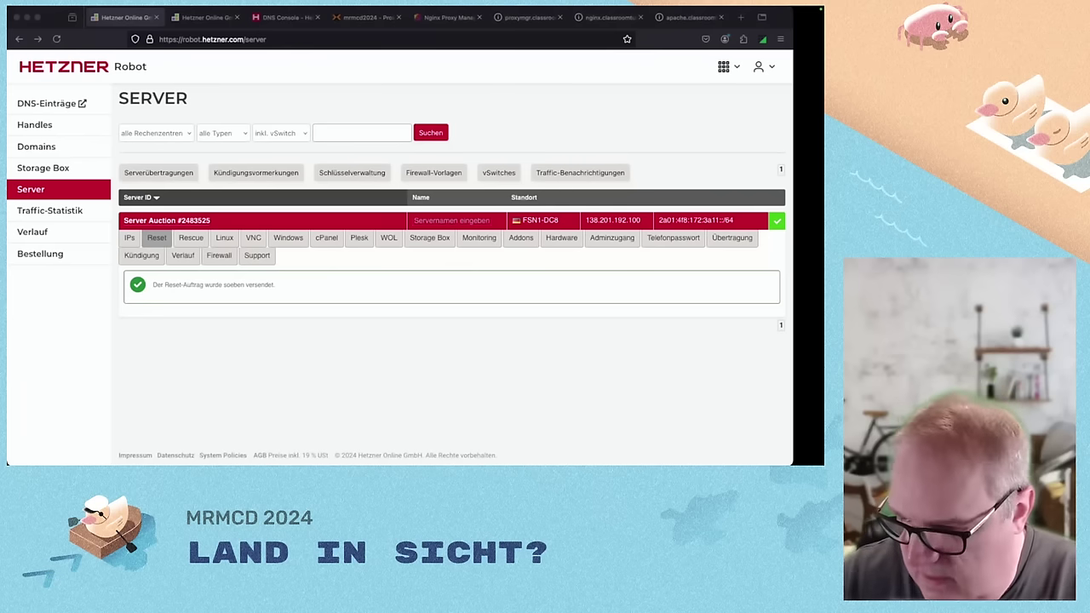
Step: Run ssh mrmcd, which fails with a changed host key warning for 138.201.192.100
key(super+Tab)
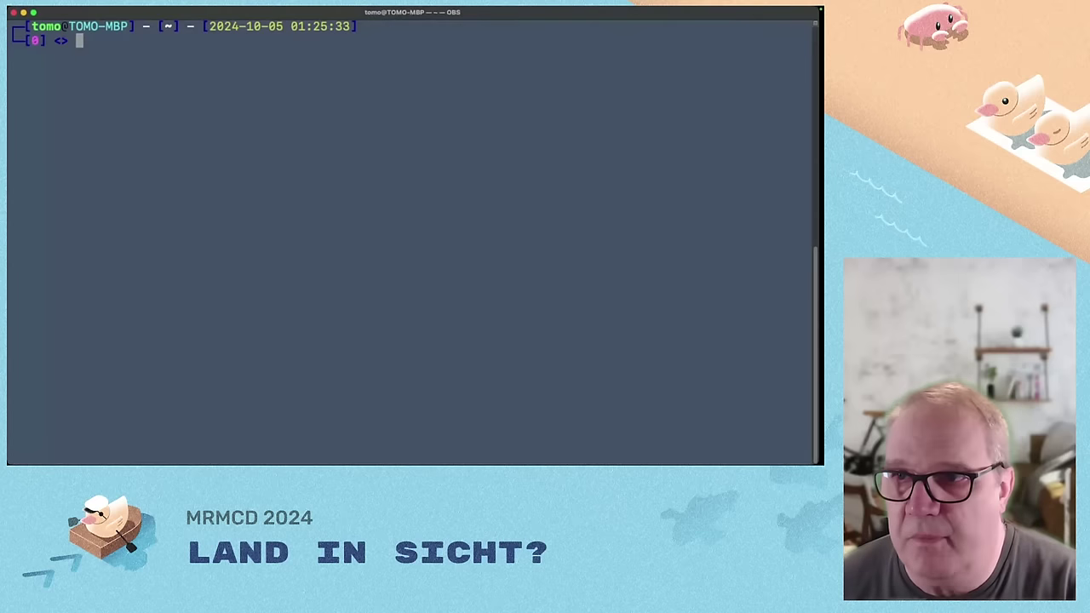
key(super+Tab)
key(super+Tab)
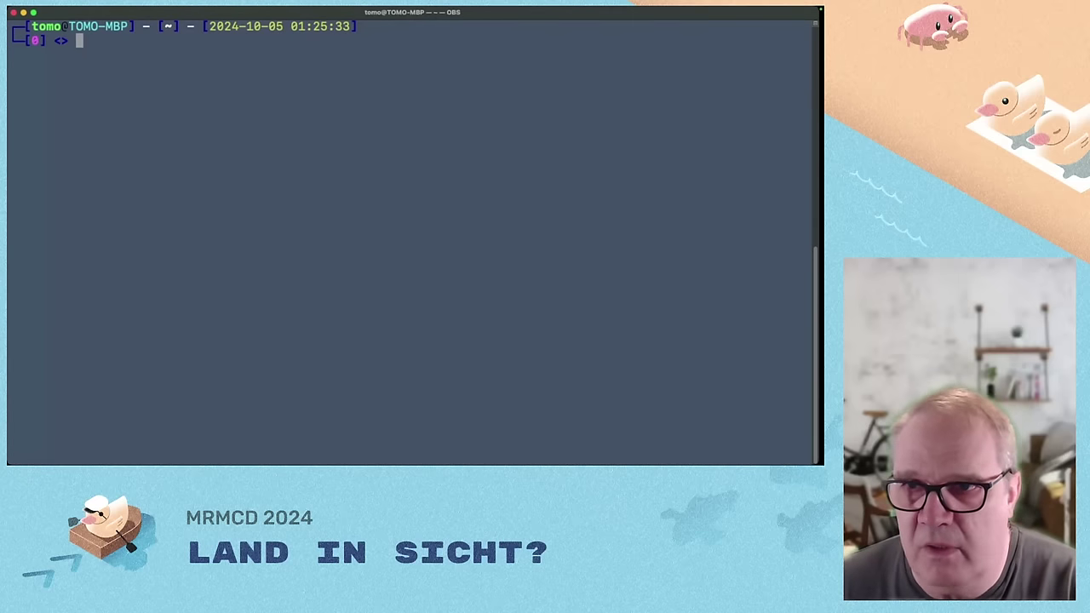
key(super+Tab)
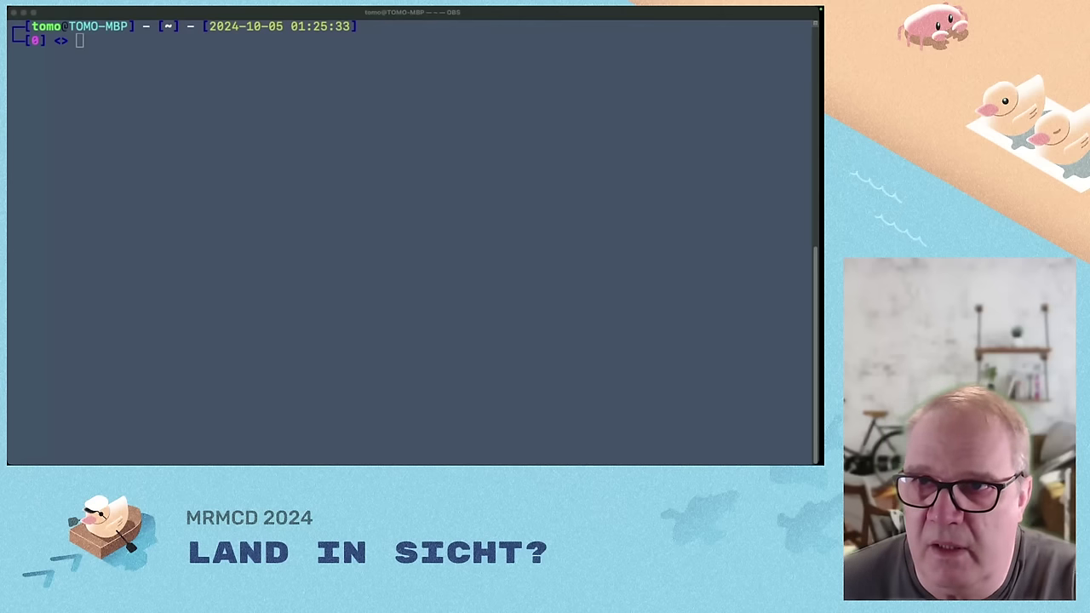
key(super+Tab)
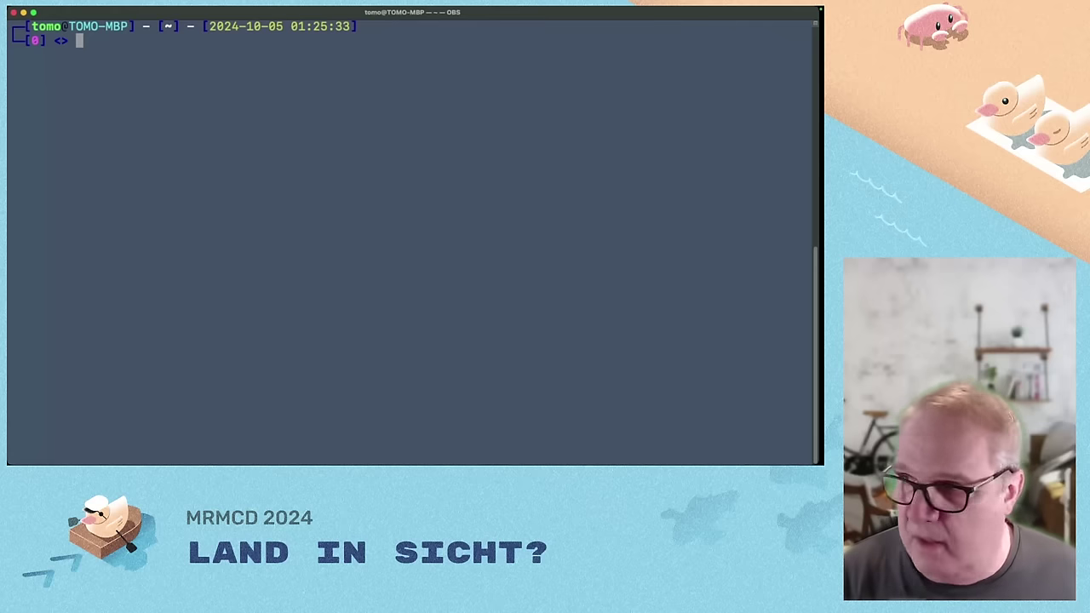
text(ssh mrm)
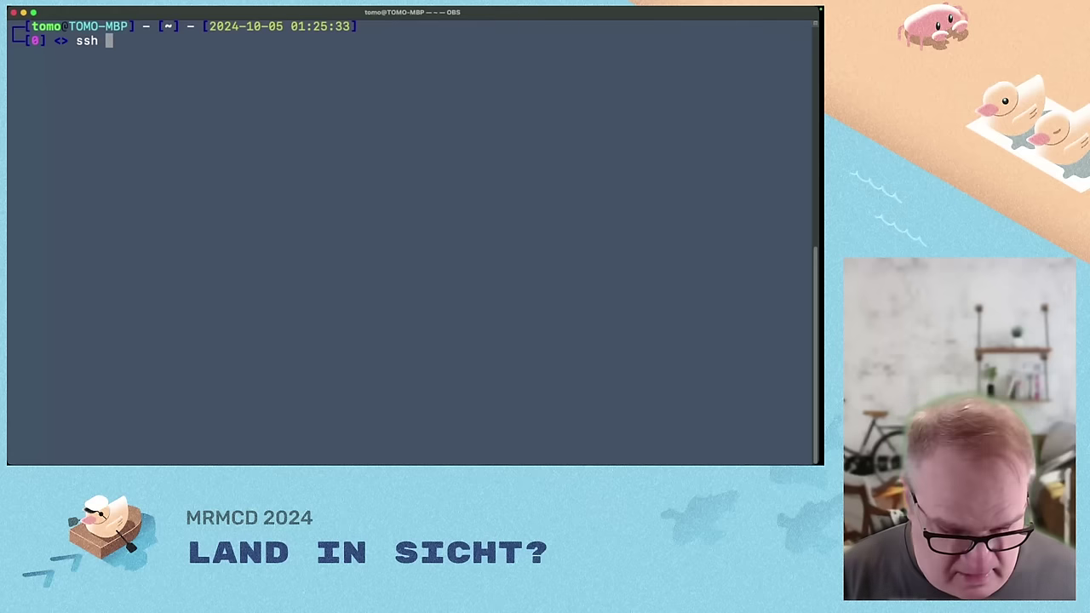
text(cd)
key(Return)
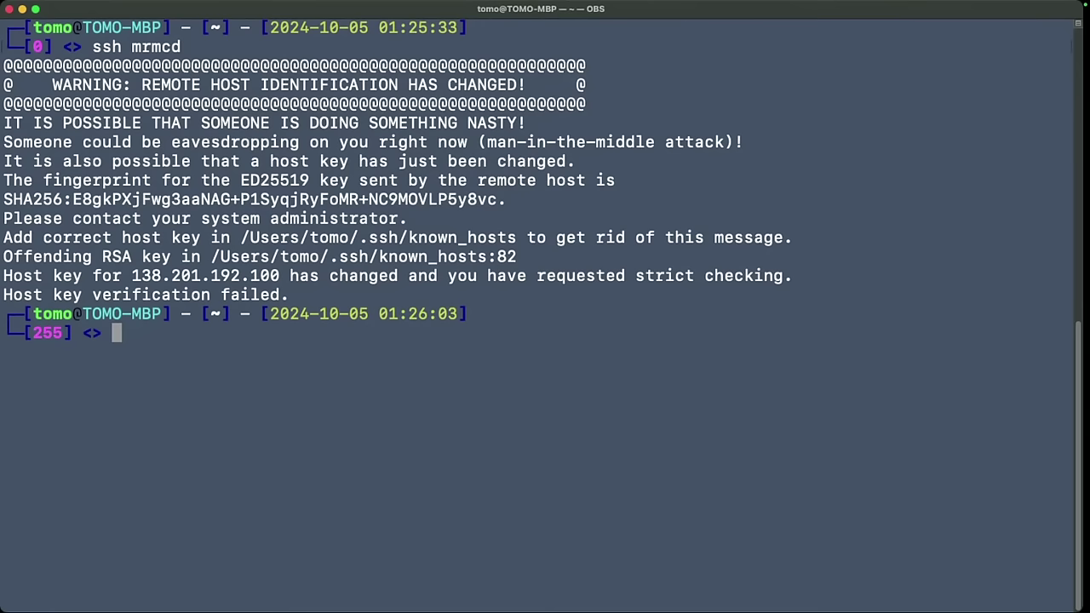
text(clear)
key(BackSpace)
key(BackSpace)
key(BackSpace)
key(BackSpace)
key(BackSpace)
key(super+v)
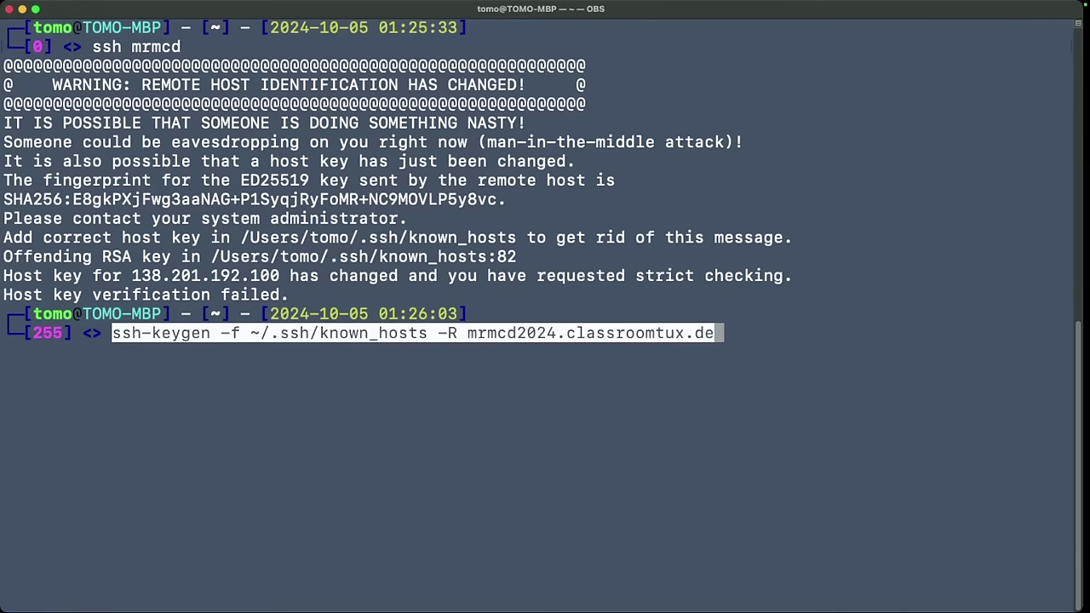
key(Return)
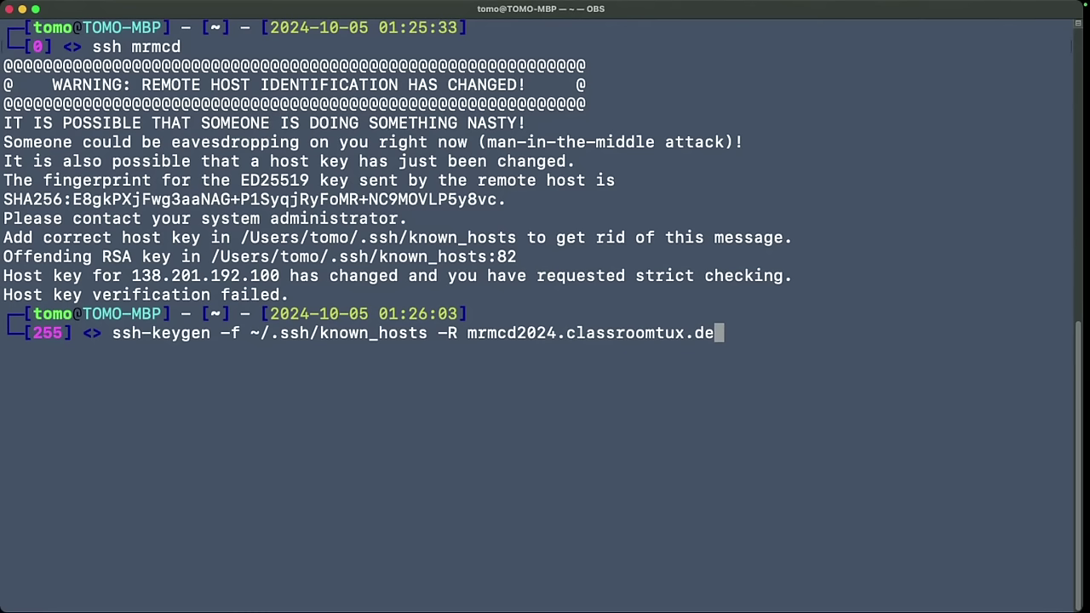
key(Return)
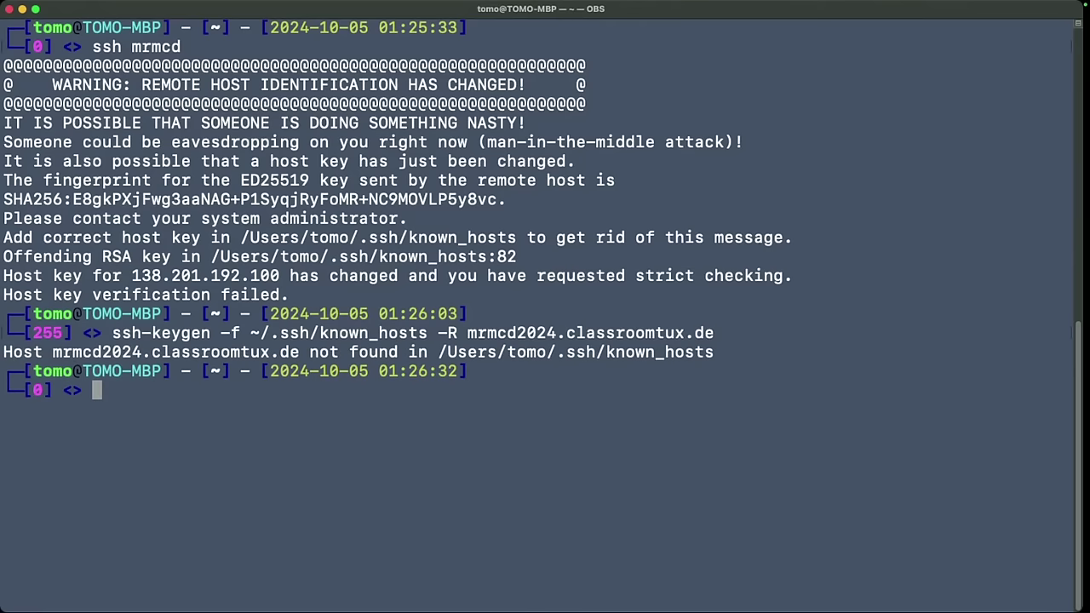
key(Up)
key(Up)
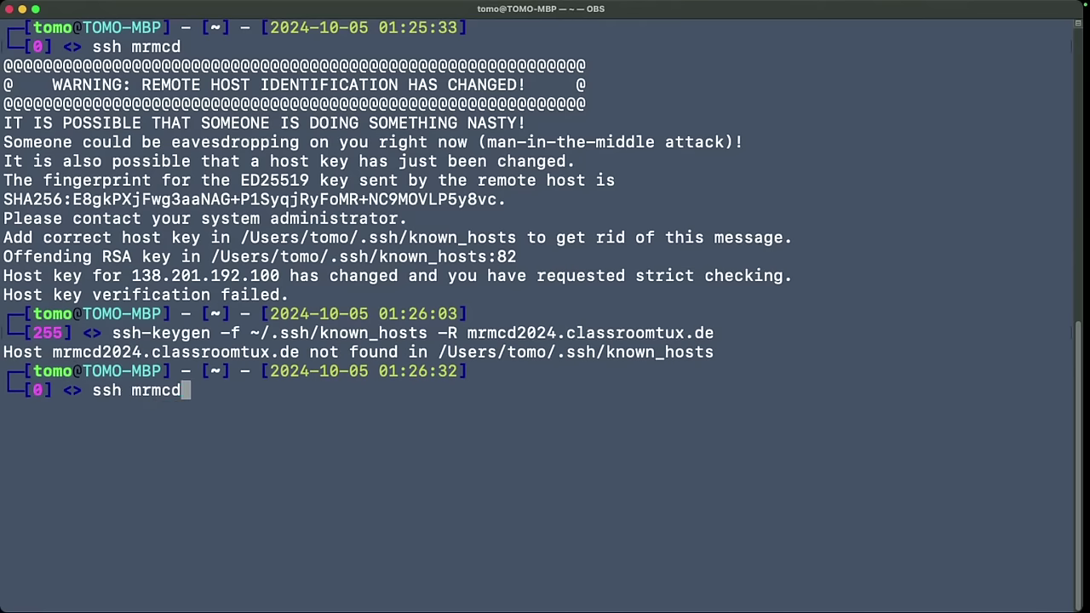
key(Return)
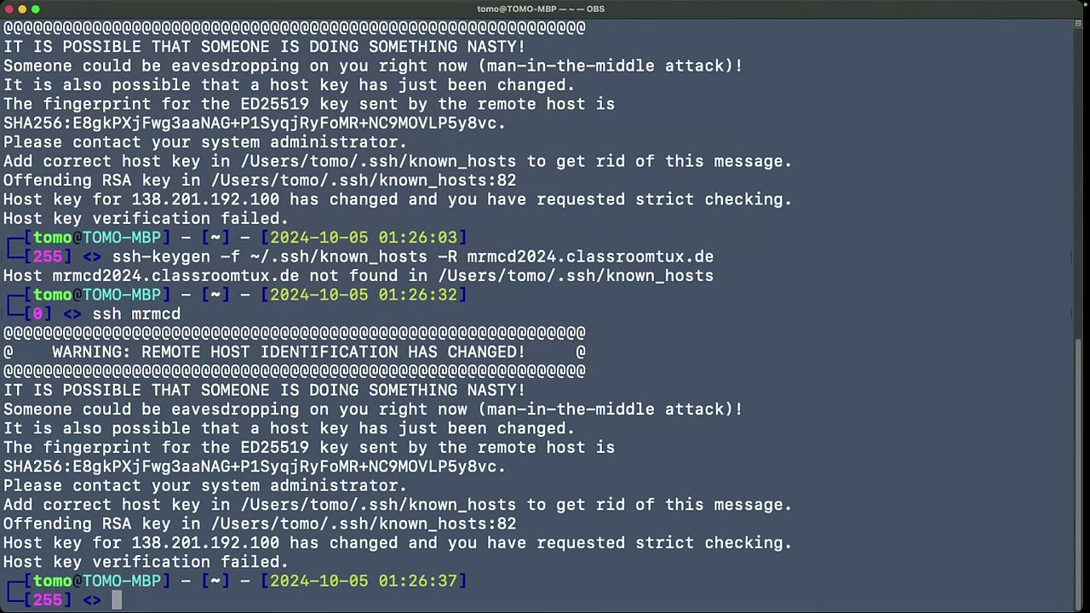
Step: Rerun the key removal for host mrmcd instead of the full domain
key(Up)
key(Up)
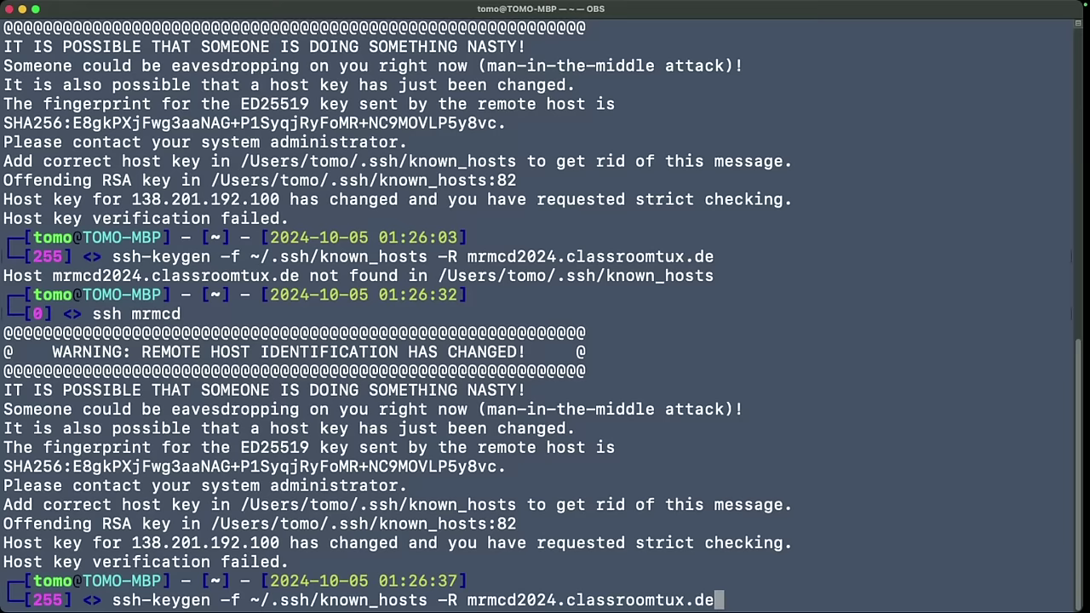
key(BackSpace)
key(BackSpace)
key(BackSpace)
key(BackSpace)
key(BackSpace)
key(BackSpace)
key(BackSpace)
key(BackSpace)
key(BackSpace)
key(BackSpace)
key(BackSpace)
key(BackSpace)
key(BackSpace)
key(BackSpace)
key(BackSpace)
key(BackSpace)
key(BackSpace)
key(BackSpace)
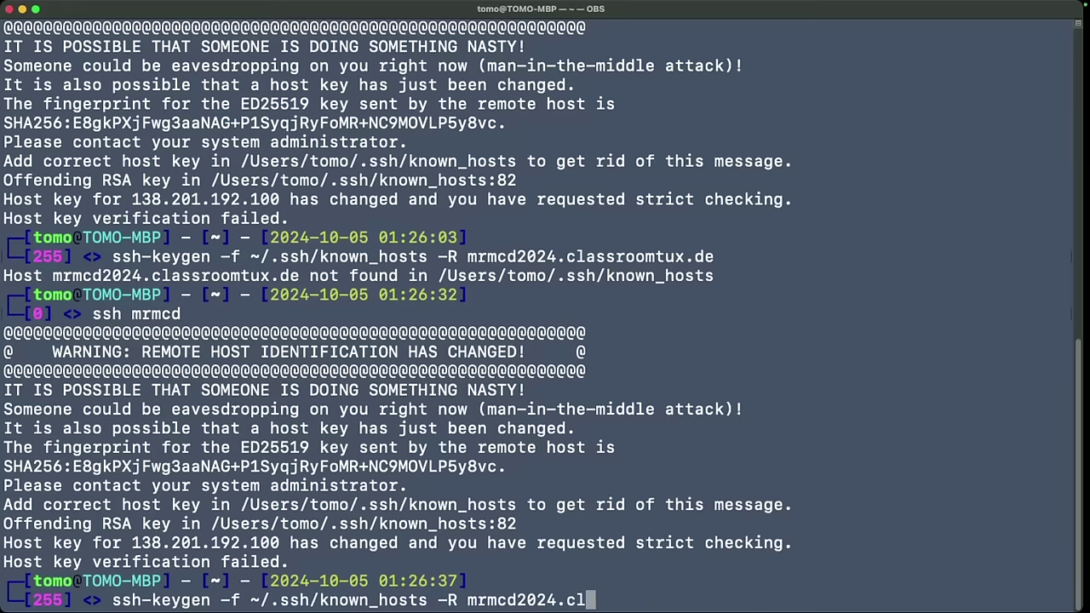
key(BackSpace)
key(BackSpace)
key(Return)
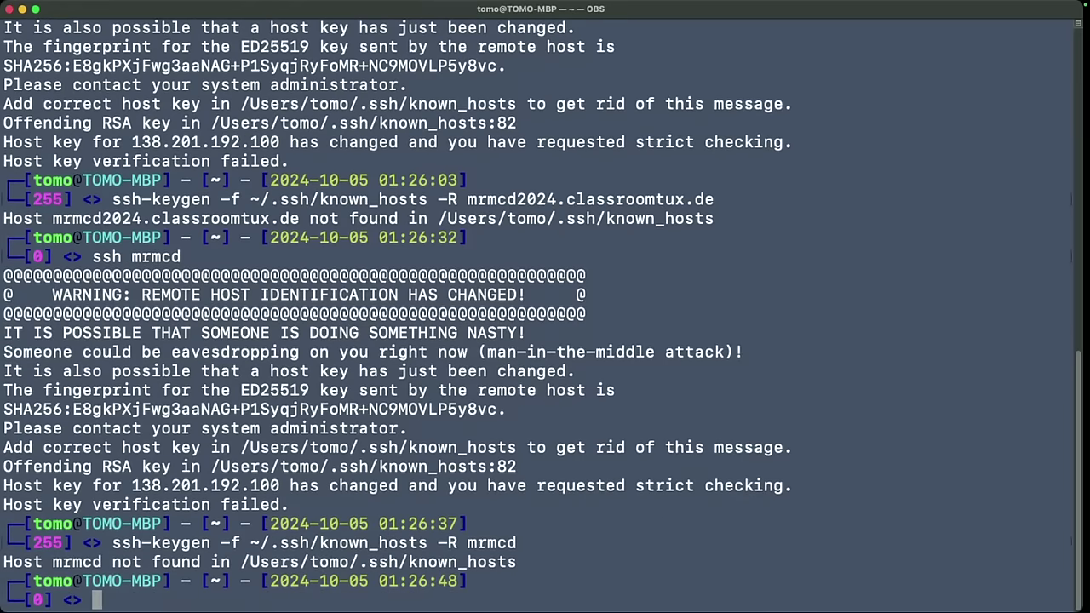
key(Up)
text(2024)
key(Return)
key(Up)
key(Tab)
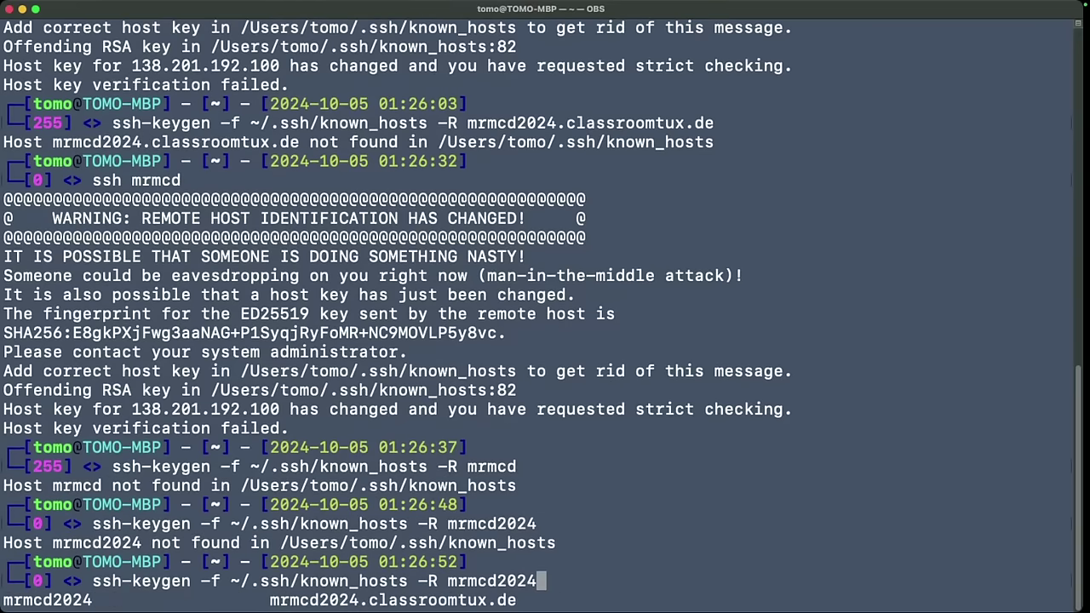
text(.)
key(Tab)
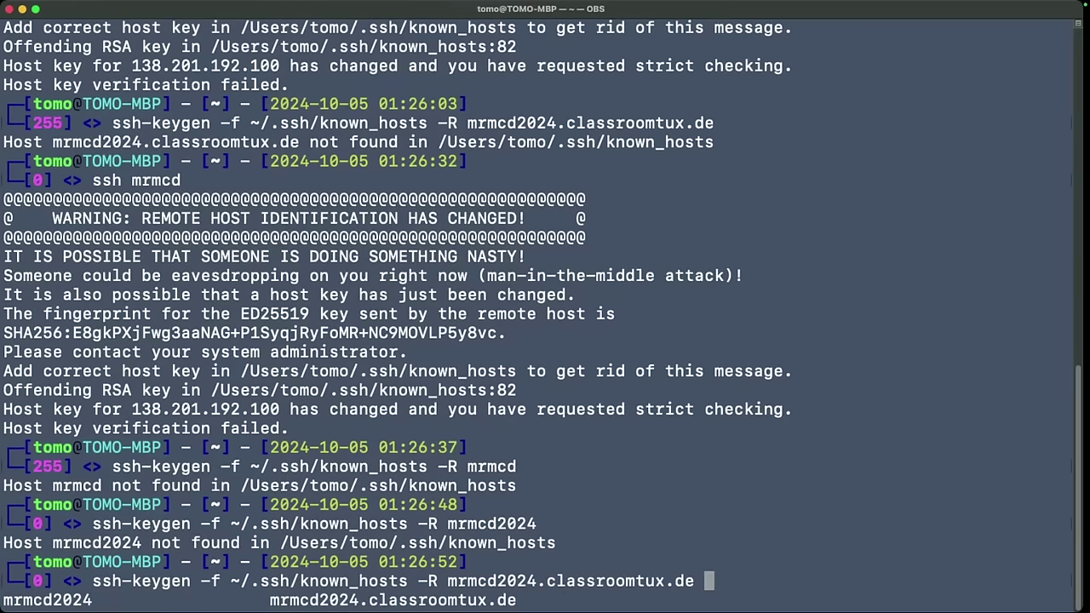
key(Return)
key(Up)
key(BackSpace)
key(BackSpace)
key(BackSpace)
key(BackSpace)
key(BackSpace)
key(BackSpace)
key(BackSpace)
key(BackSpace)
key(BackSpace)
key(BackSpace)
key(BackSpace)
key(BackSpace)
key(BackSpace)
key(BackSpace)
key(BackSpace)
key(BackSpace)
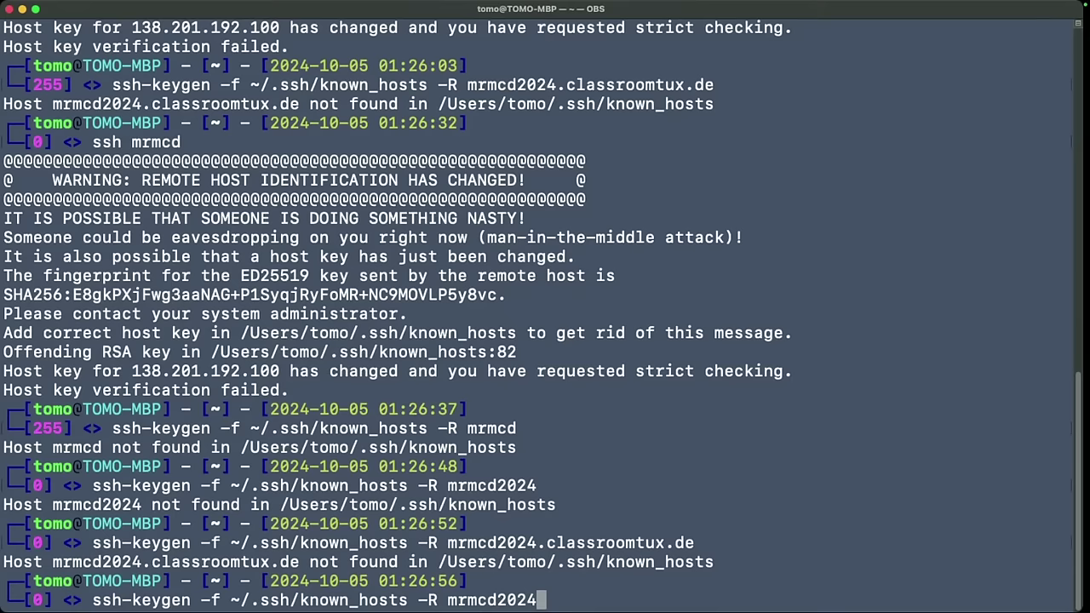
key(BackSpace)
key(BackSpace)
key(BackSpace)
key(BackSpace)
key(Up)
key(Up)
key(Up)
key(Up)
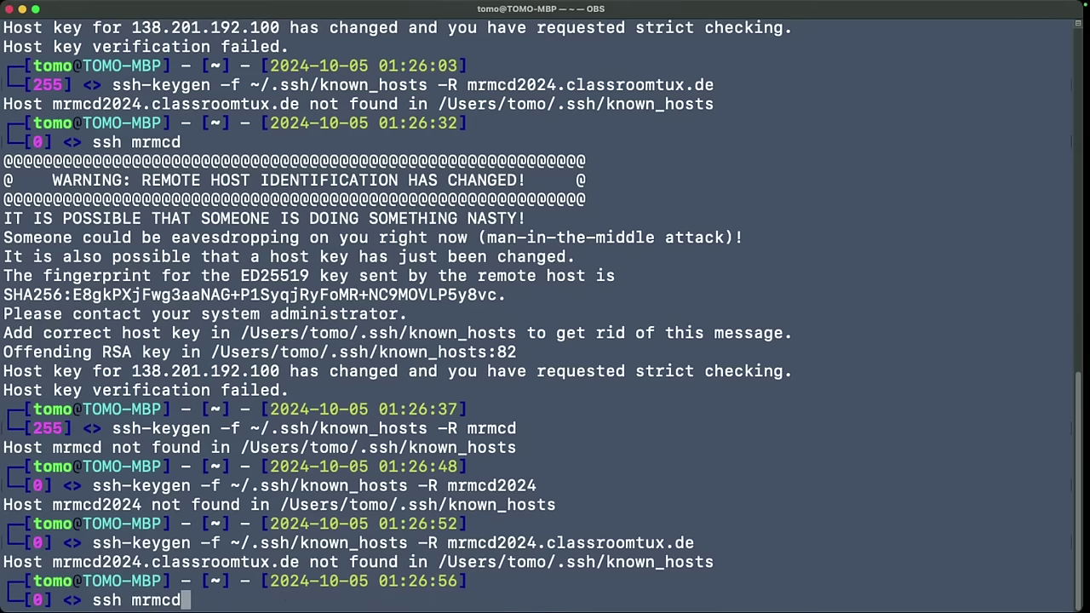
text(2024.classroomtux.de)
key(Return)
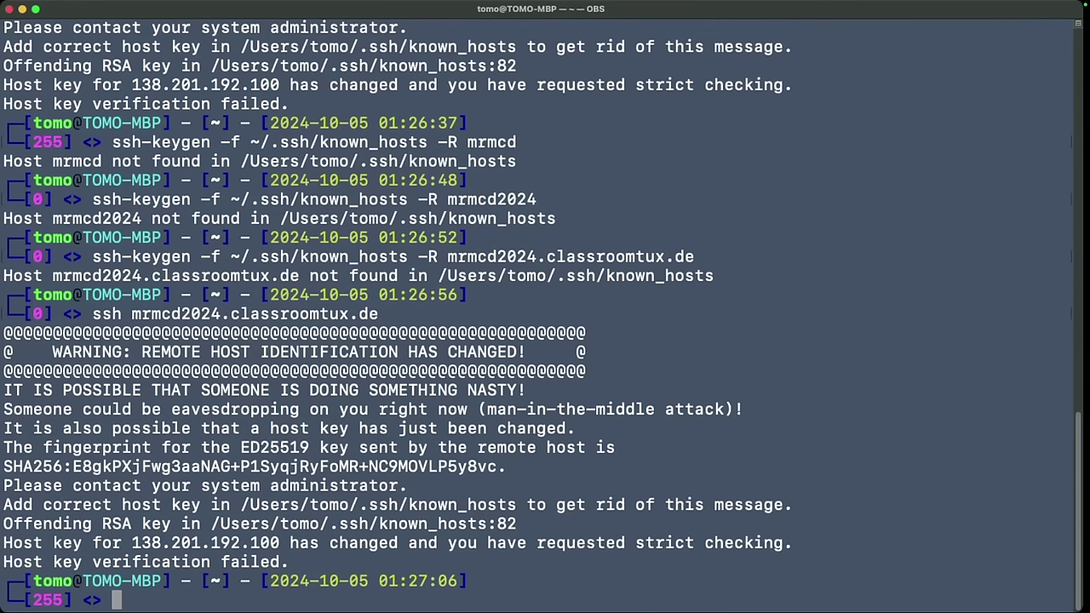
text(ssh-del-mrmcd)
key(Return)
key(Up)
key(Up)
key(Up)
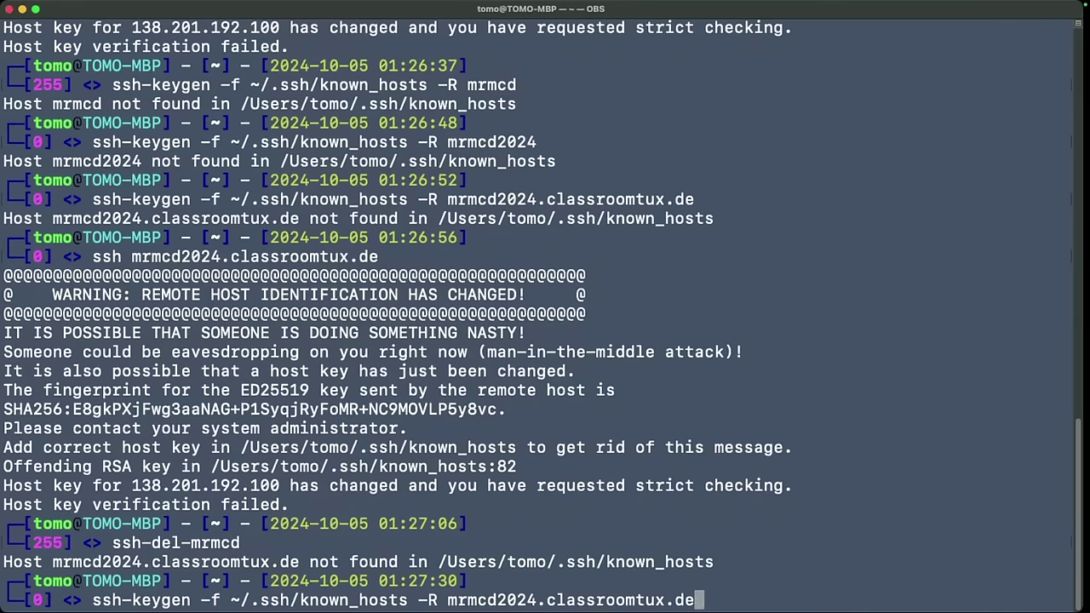
key(BackSpace)
key(BackSpace)
key(BackSpace)
key(BackSpace)
key(BackSpace)
key(BackSpace)
key(BackSpace)
key(BackSpace)
key(BackSpace)
key(BackSpace)
key(BackSpace)
key(BackSpace)
key(BackSpace)
key(BackSpace)
key(BackSpace)
key(BackSpace)
key(Down)
key(Down)
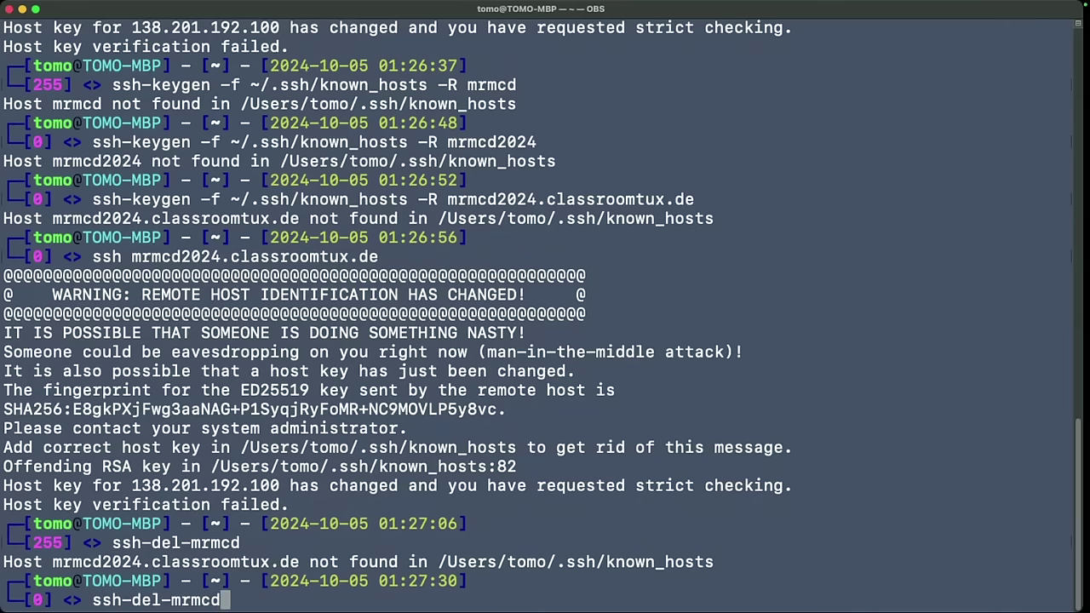
key(Up)
key(Return)
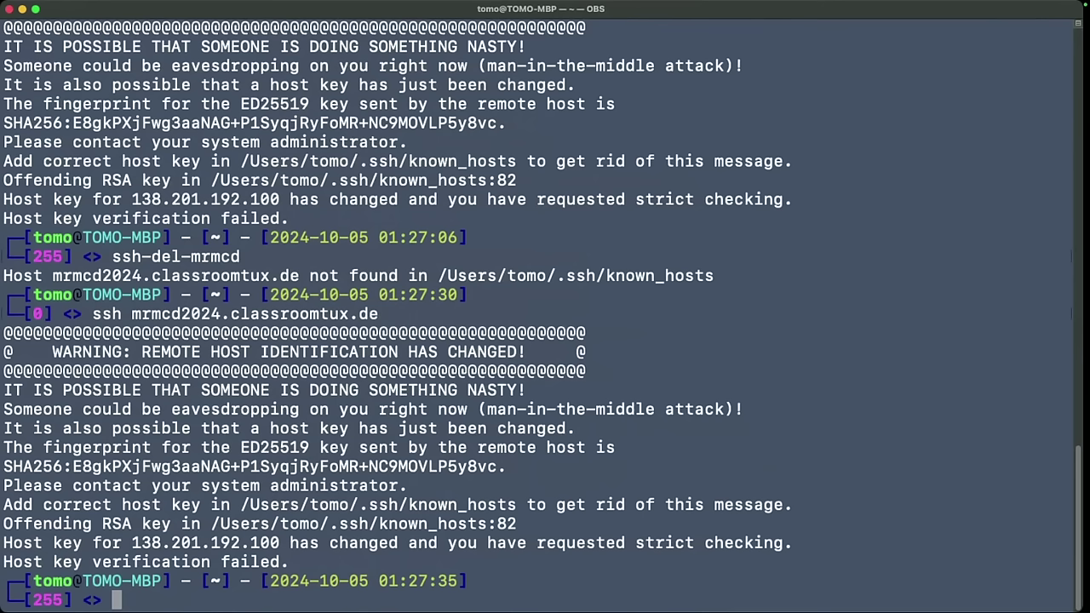
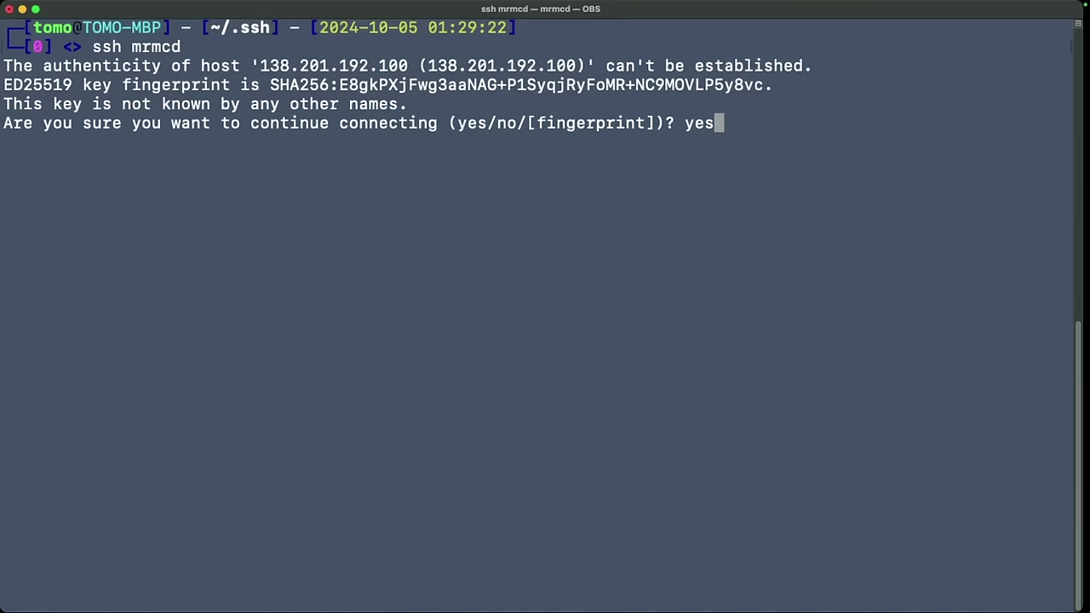
Step: Accept the mrmcd2024 host key and log in to its root shell with the key passphrase
key(Return)
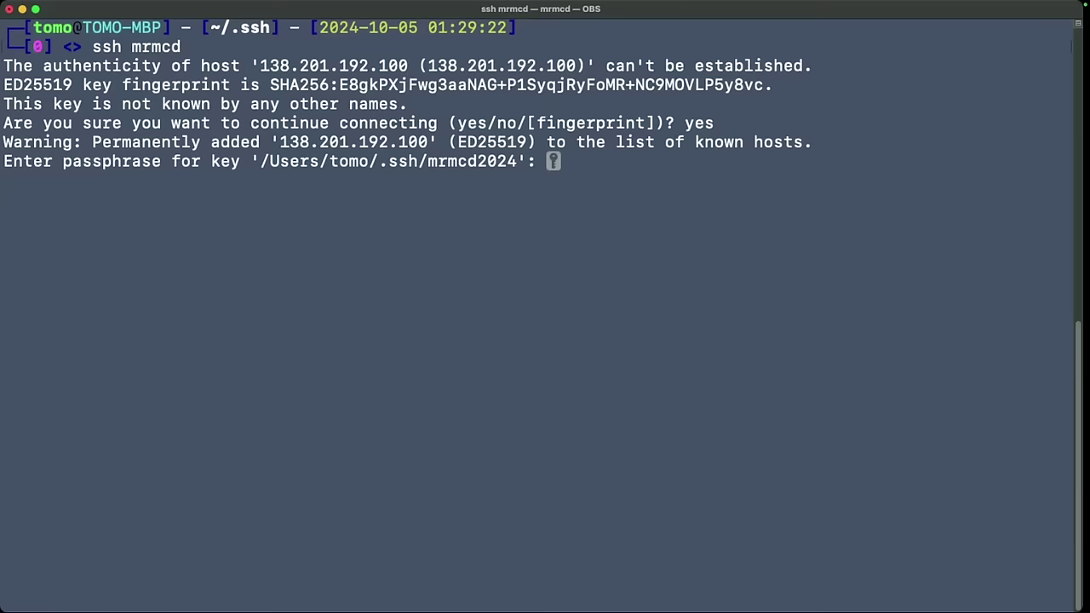
key(Return)
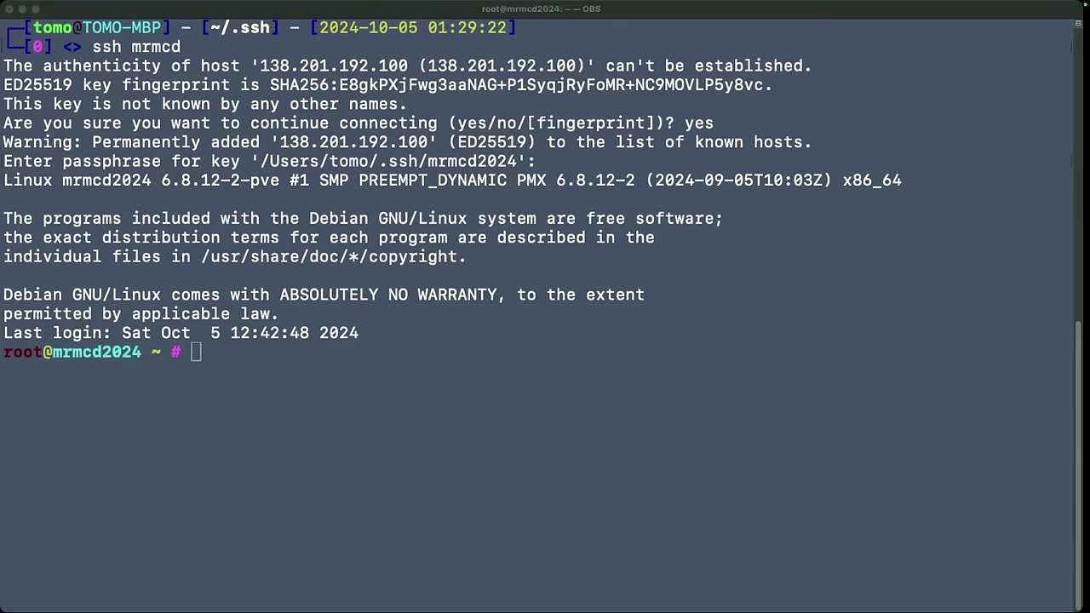
key(super+Tab)
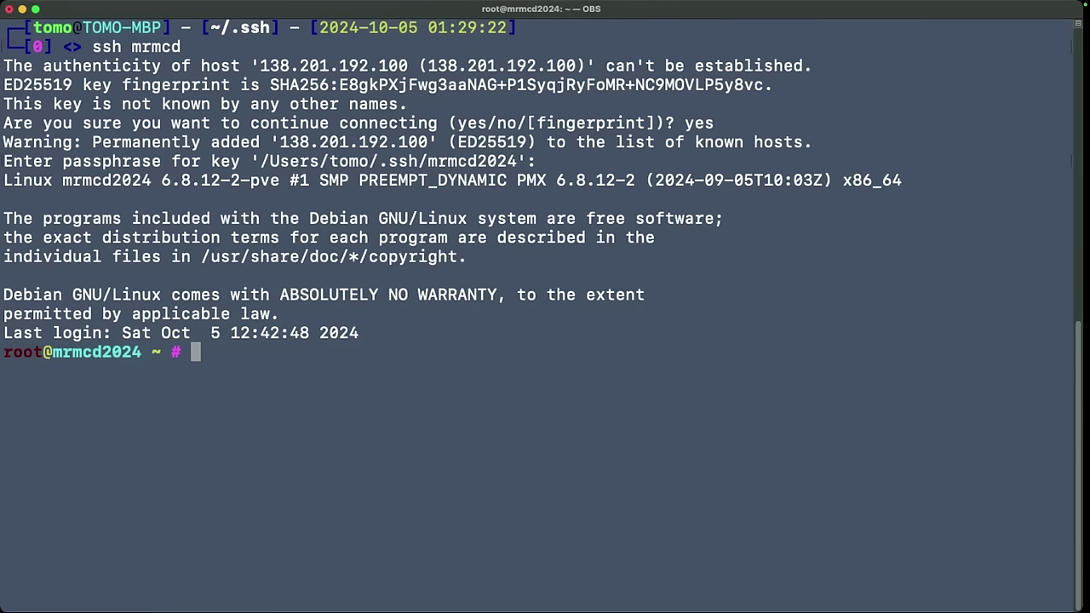
key(super+Tab)
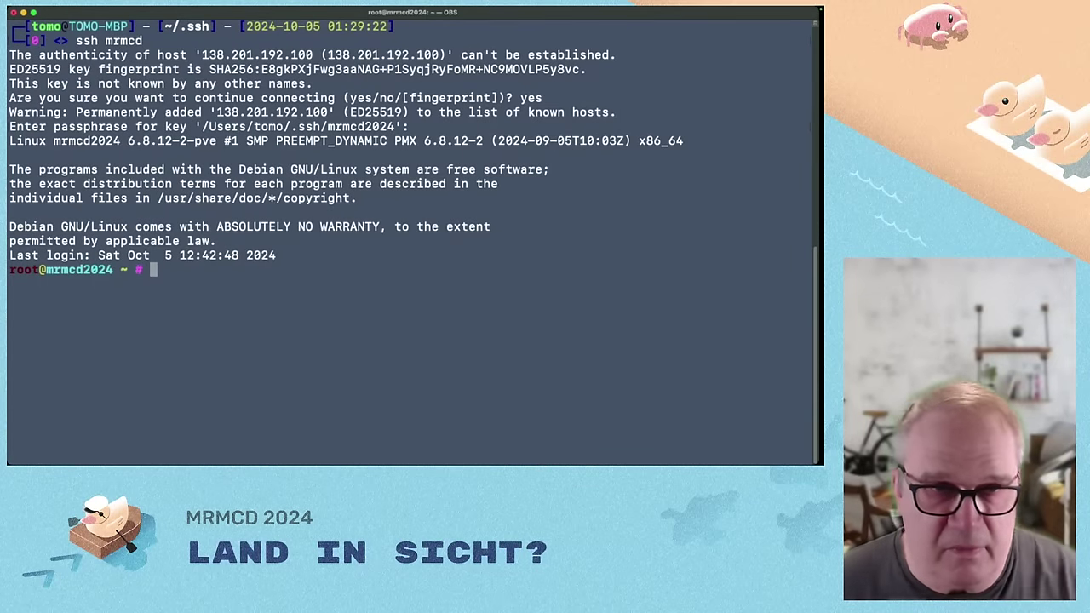
Step: Run passwd and enter the new root password twice
text(passwd)
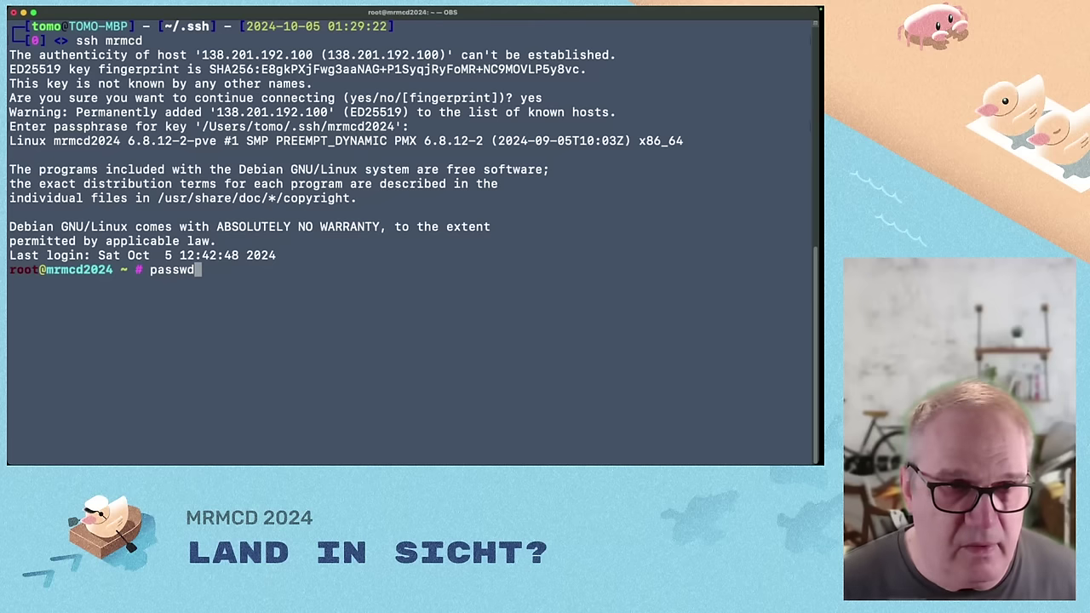
key(Return)
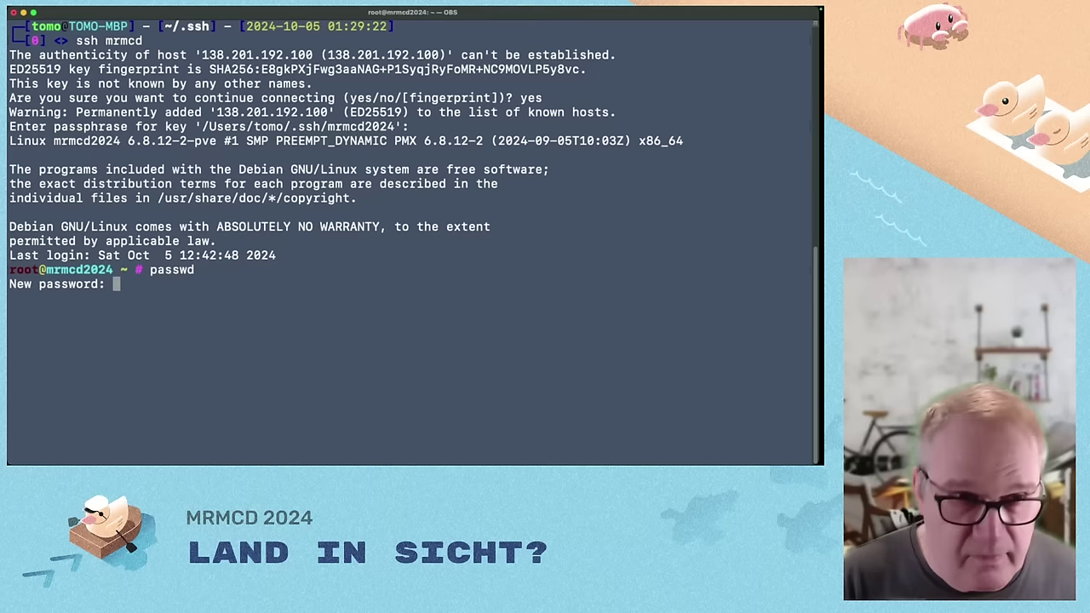
key(Return)
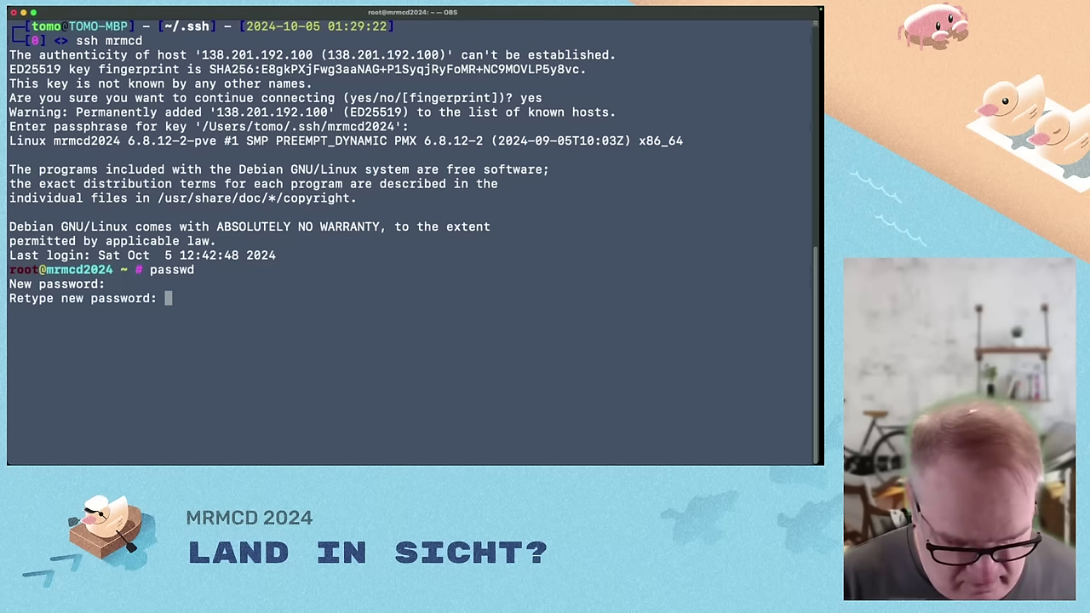
key(Return)
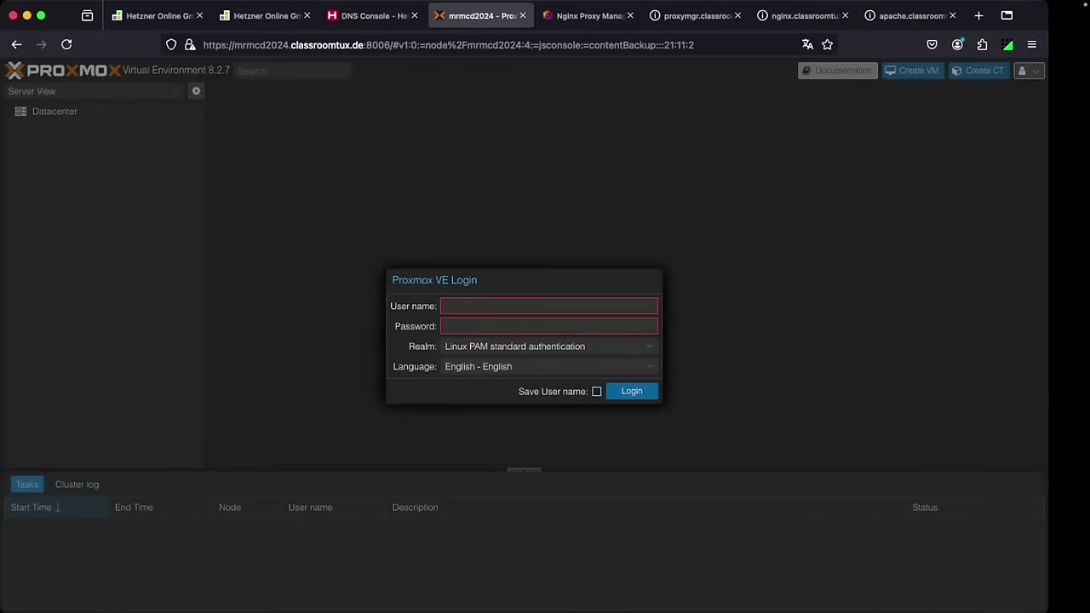
Step: Reload Proxmox, log in as root with the new password and dismiss the subscription notice
click(67, 44)
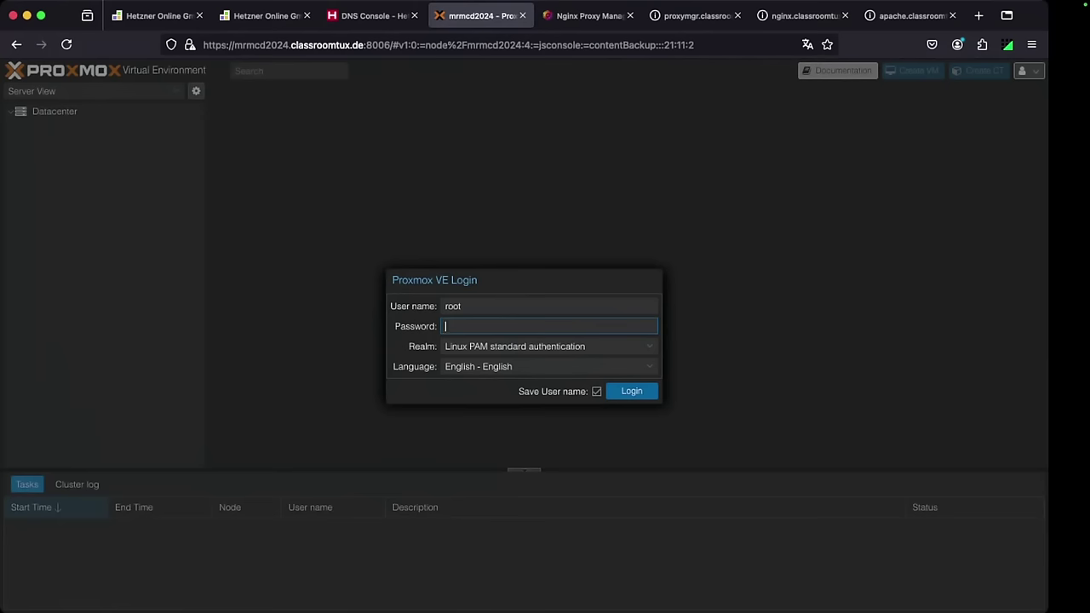
key(shift+Tab)
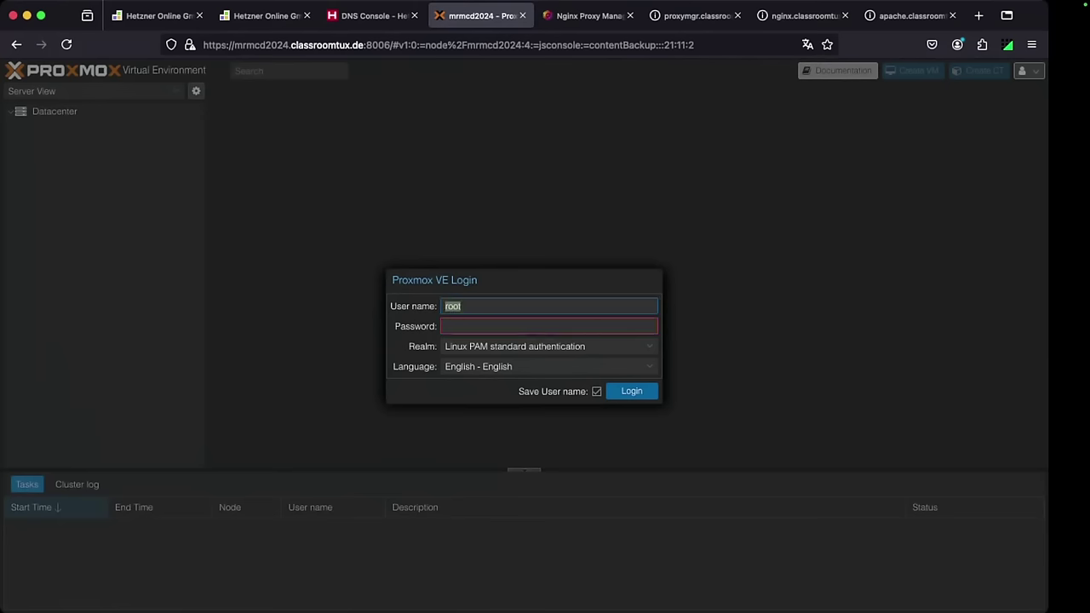
key(Tab)
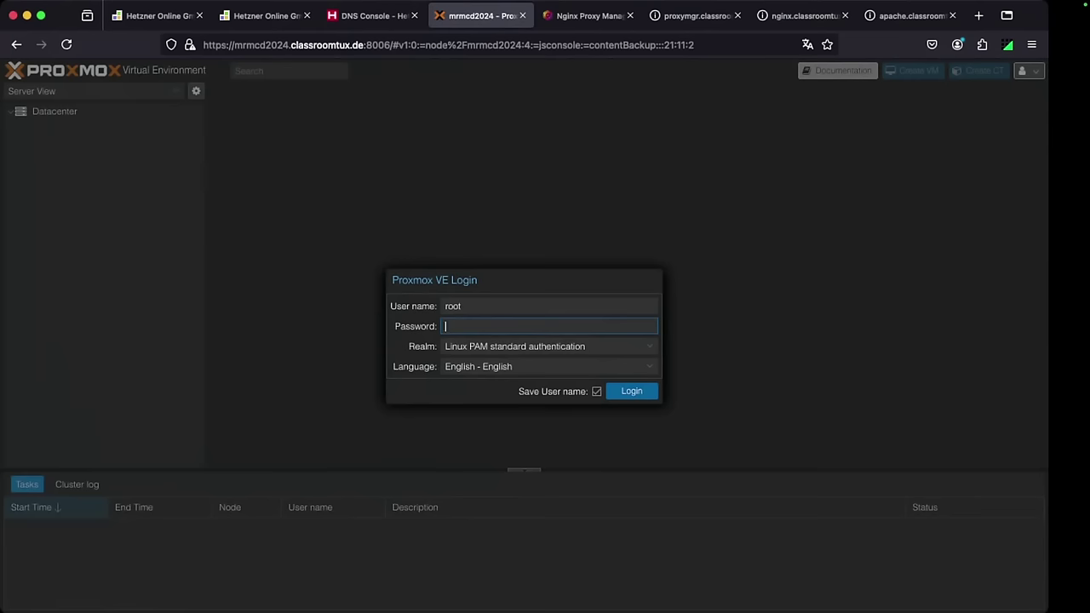
text(••••••••)
key(Return)
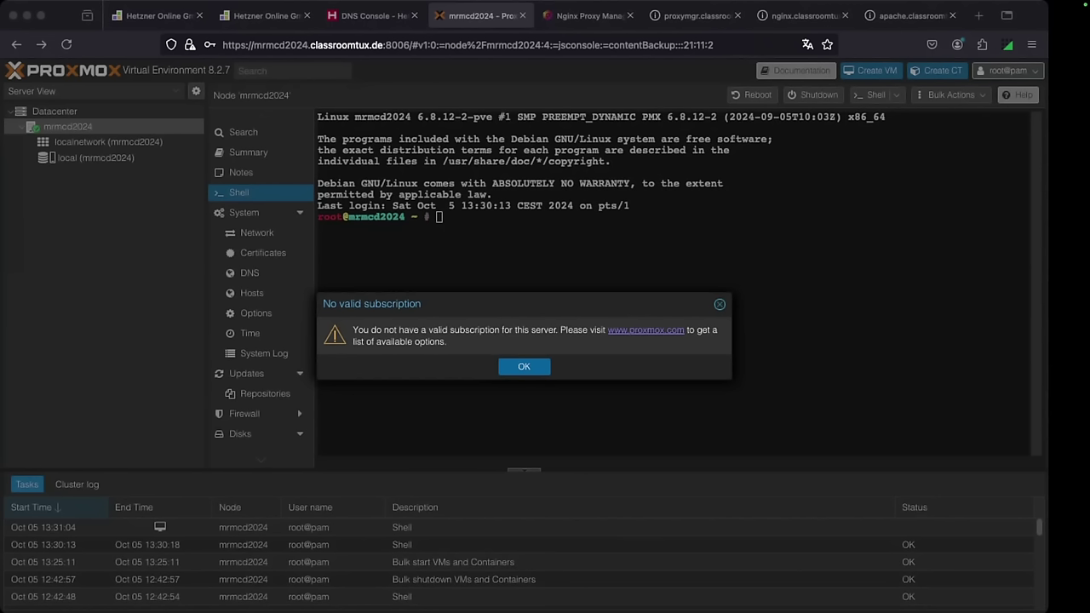
key(super+Tab)
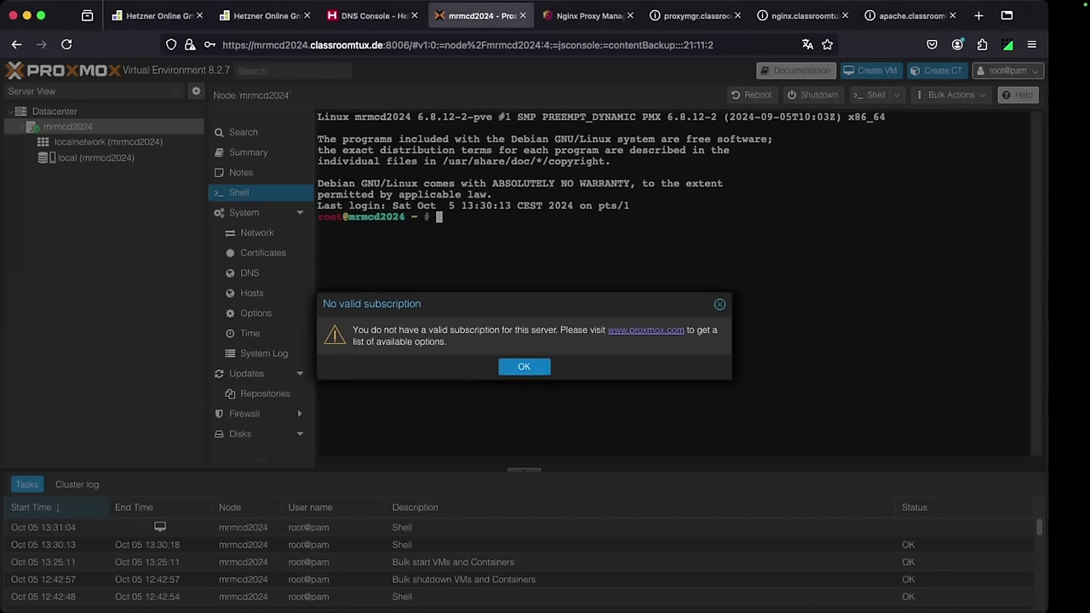
key(Return)
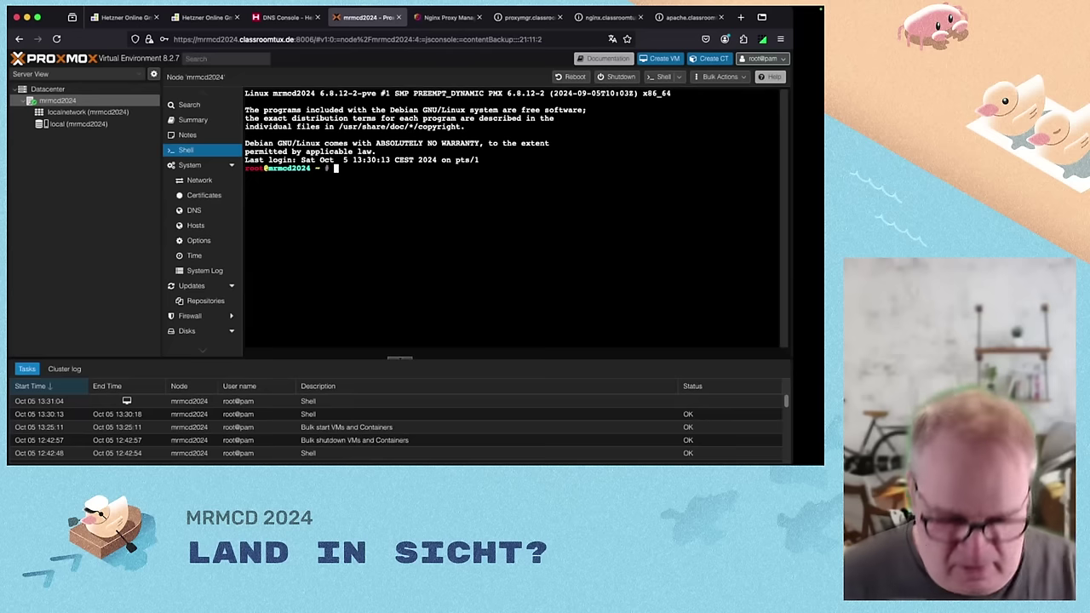
text(nano .bash)
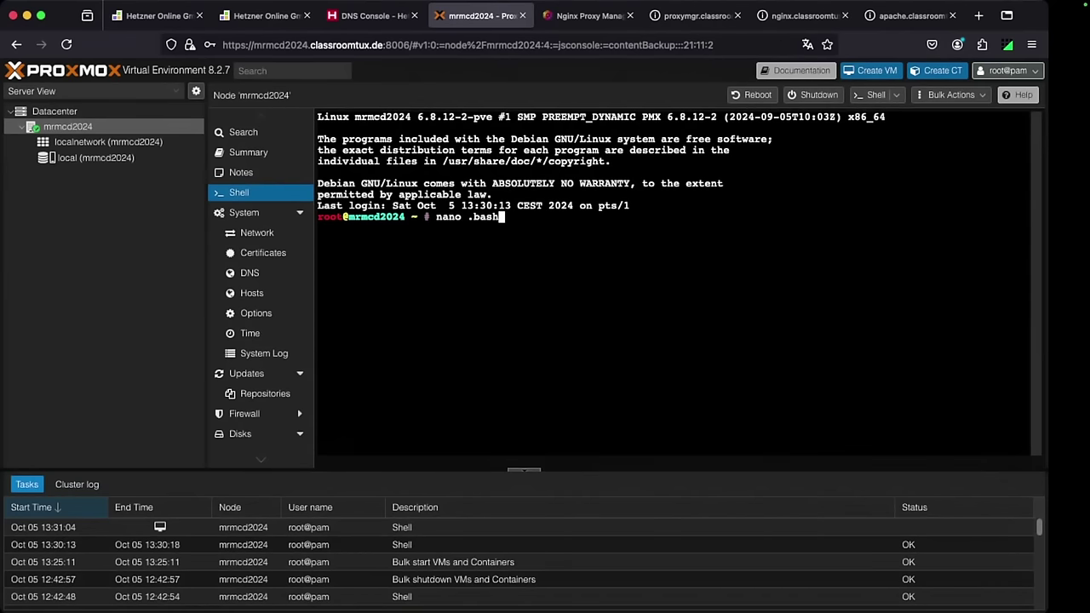
key(Return)
key(ctrl+x)
key(Up)
text(rc)
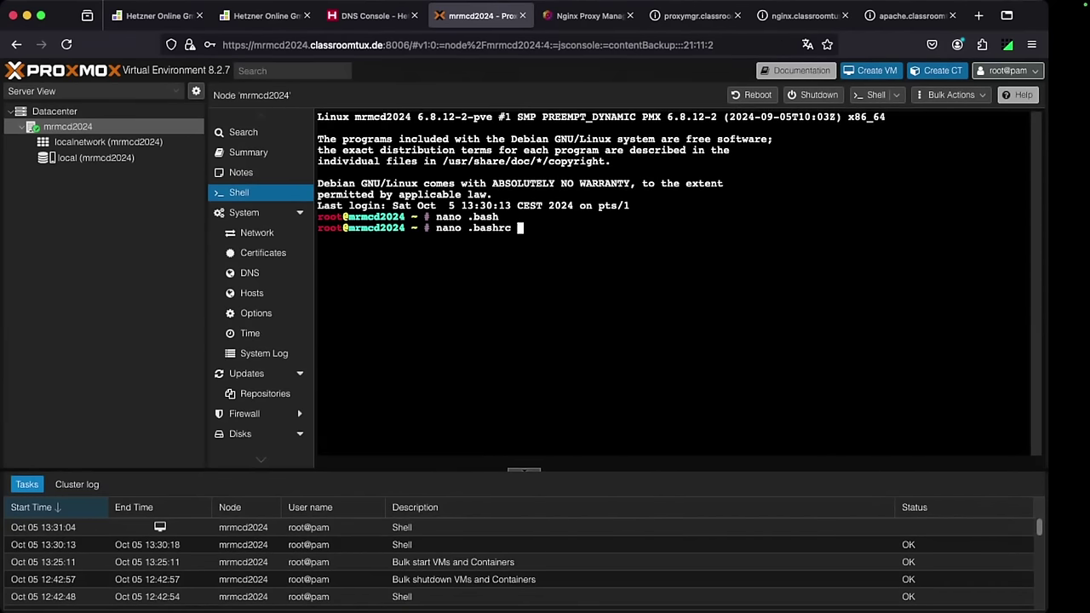
key(Return)
key(Page_Down)
key(Page_Down)
key(Page_Down)
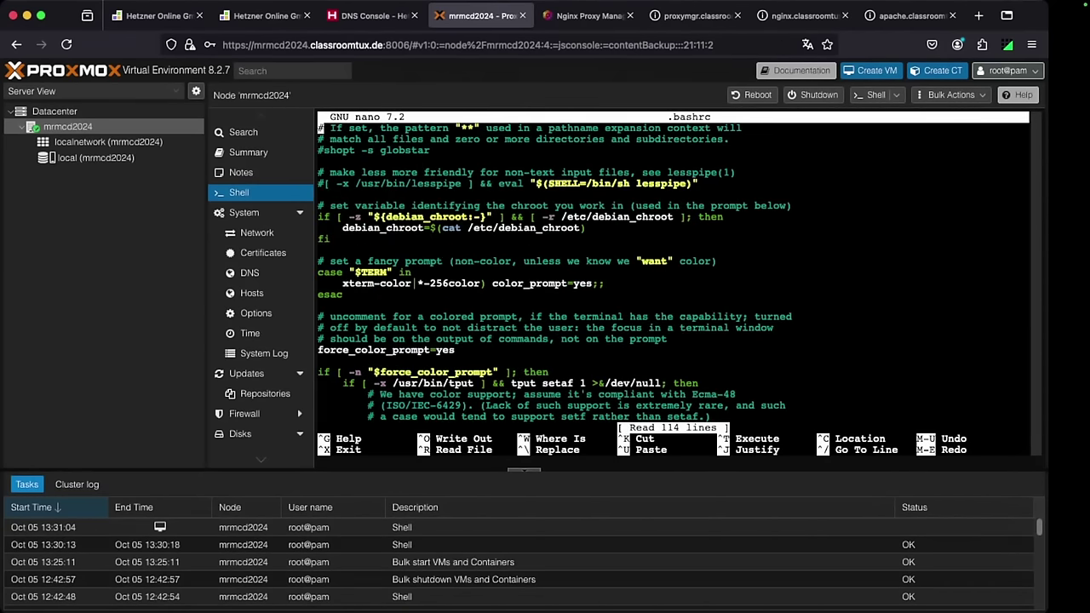
click(321, 139)
key(Down)
key(Down)
key(Down)
key(Down)
key(Down)
key(Down)
key(Down)
key(Down)
key(Down)
key(Down)
key(Down)
key(Down)
key(Down)
key(Down)
key(Down)
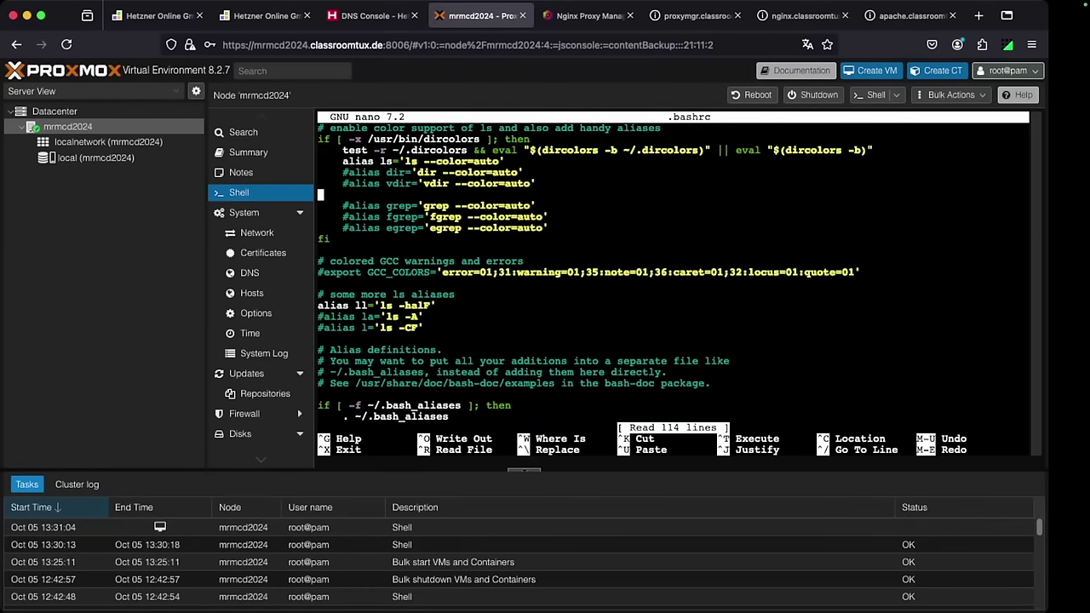
key(Down)
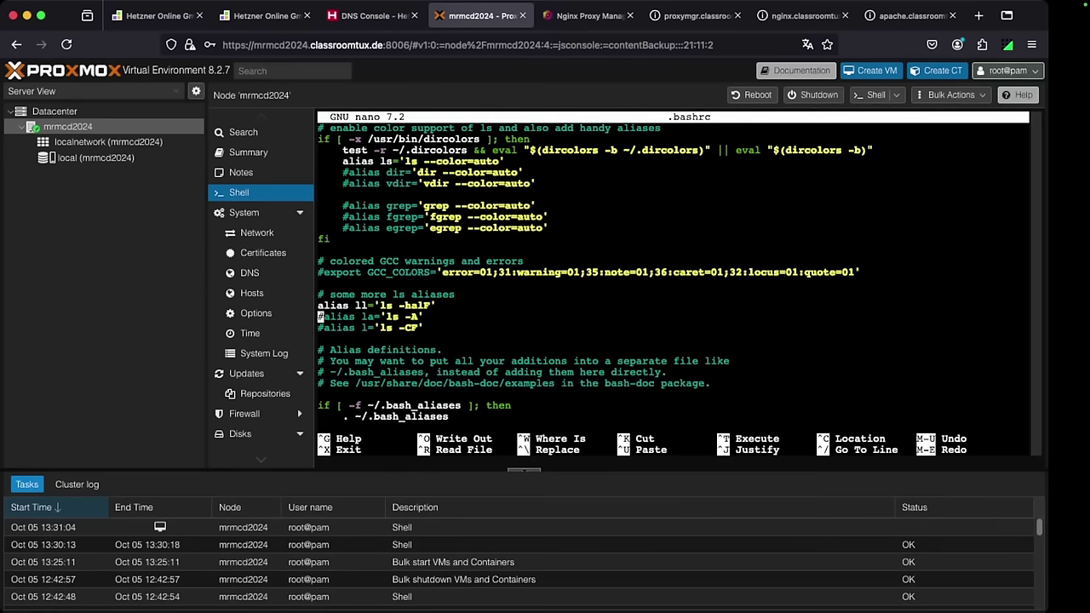
key(ctrl+x)
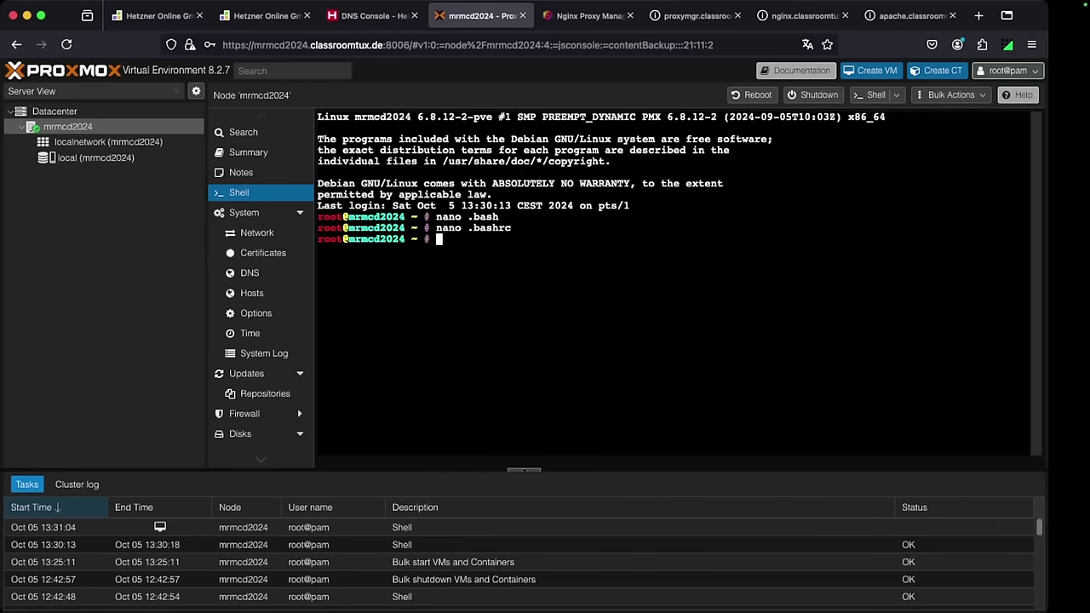
key(super+Tab)
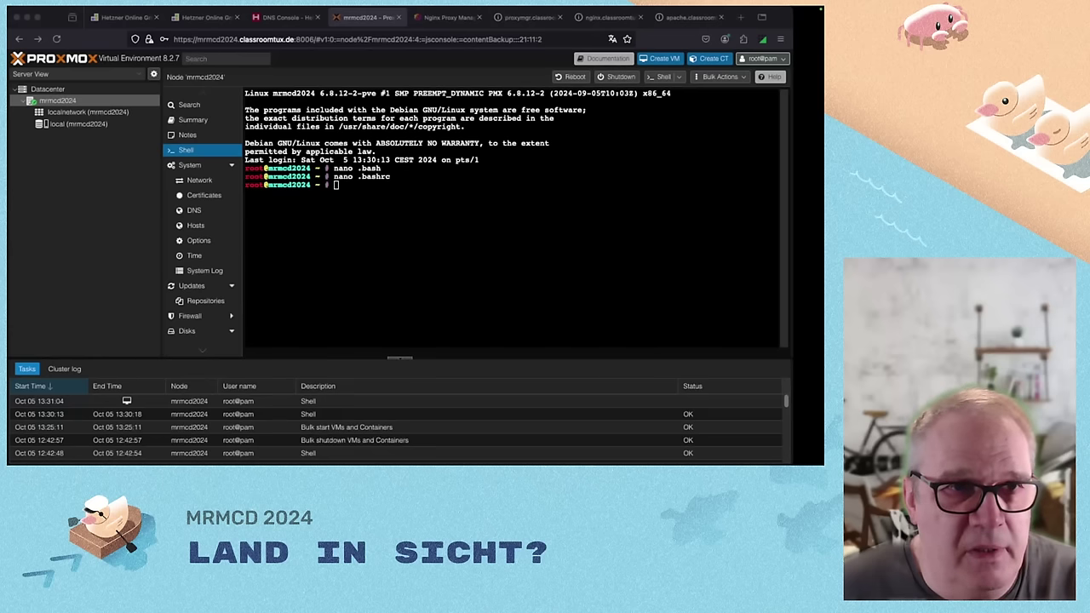
Step: Go from the node's Certificates page to Datacenter > ACME, collapsing the Permissions group
click(203, 195)
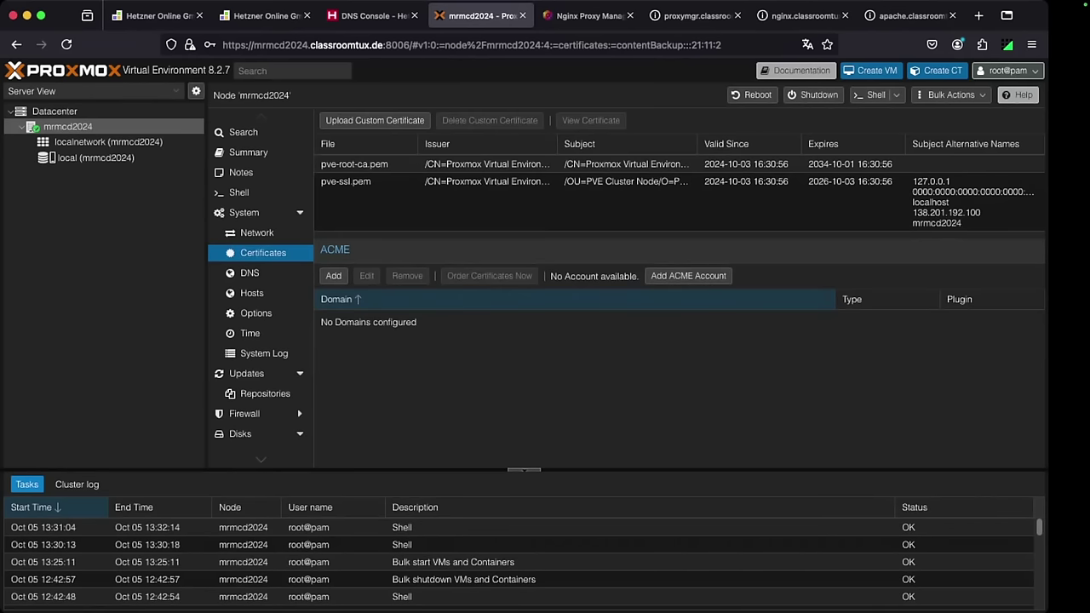
click(55, 111)
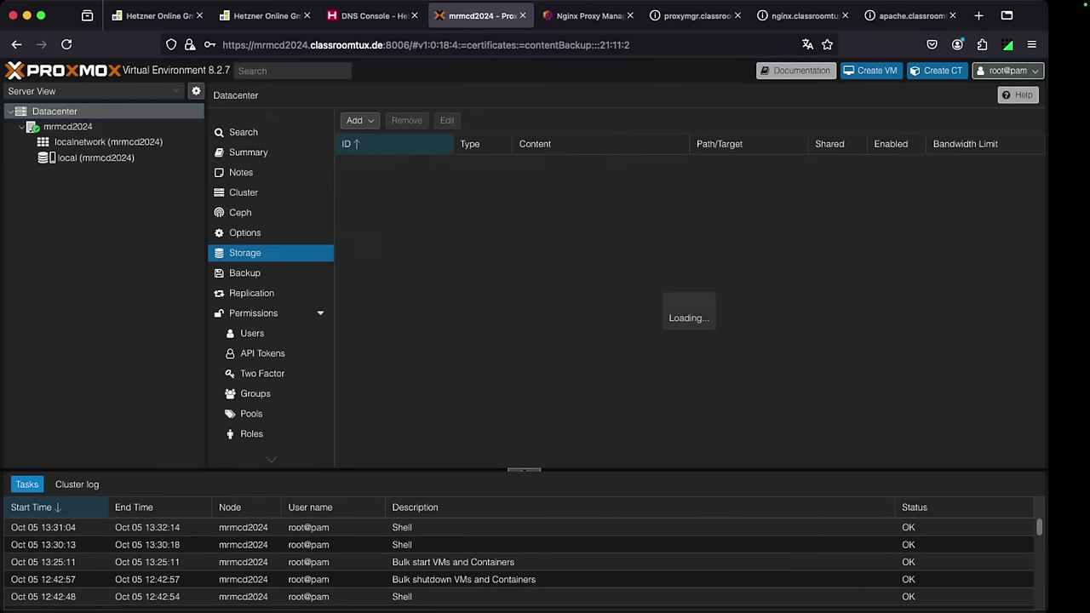
click(320, 312)
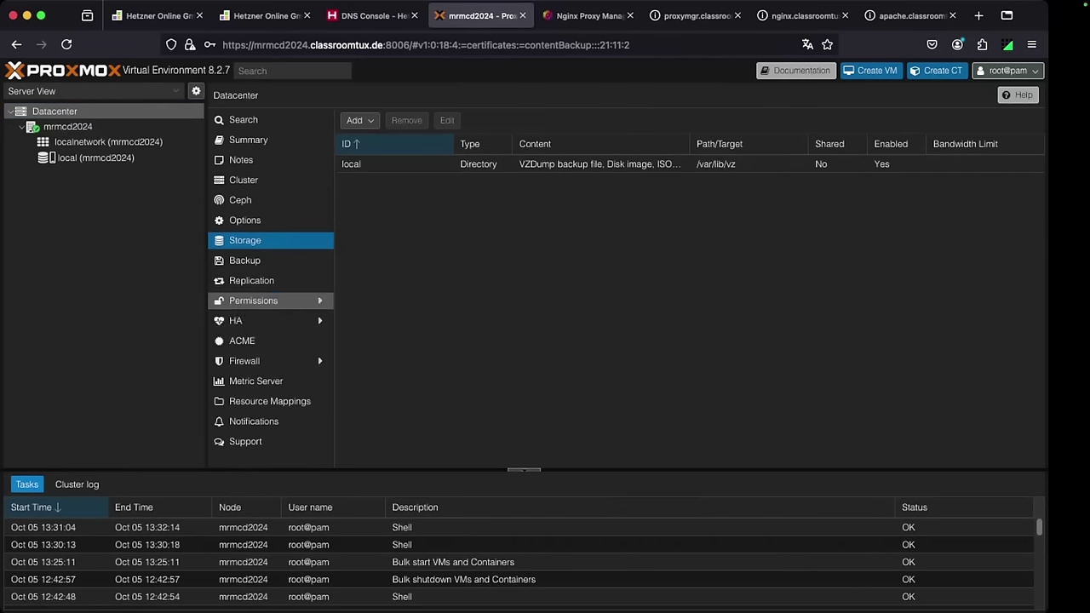
click(256, 340)
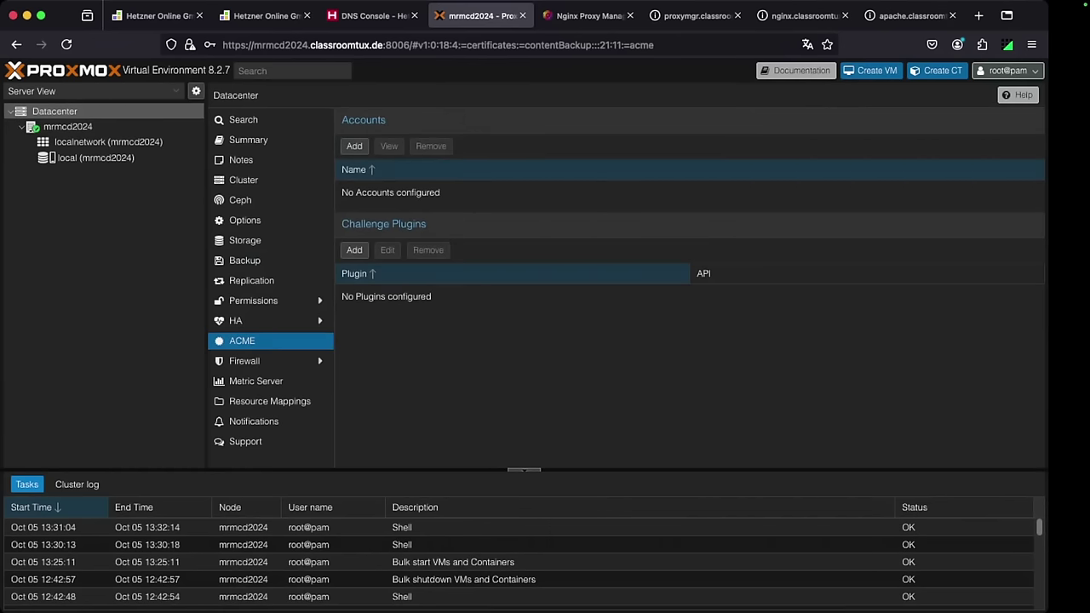
Step: Start a new ACME account named LEv2-Staging and enter the contact e-mail address
click(354, 146)
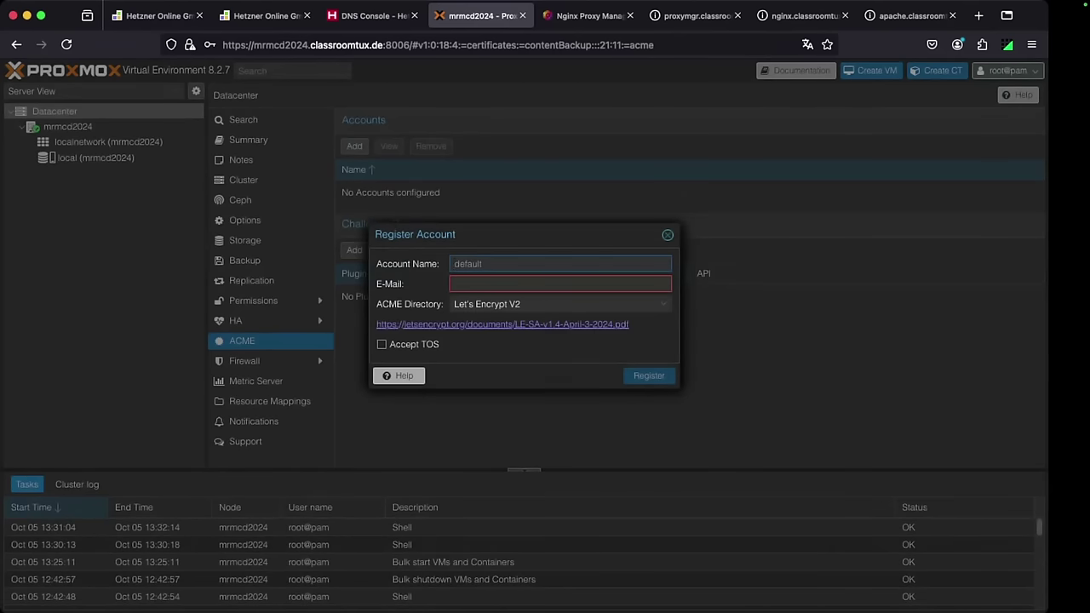
text(LEv2-Stag)
key(super+Tab)
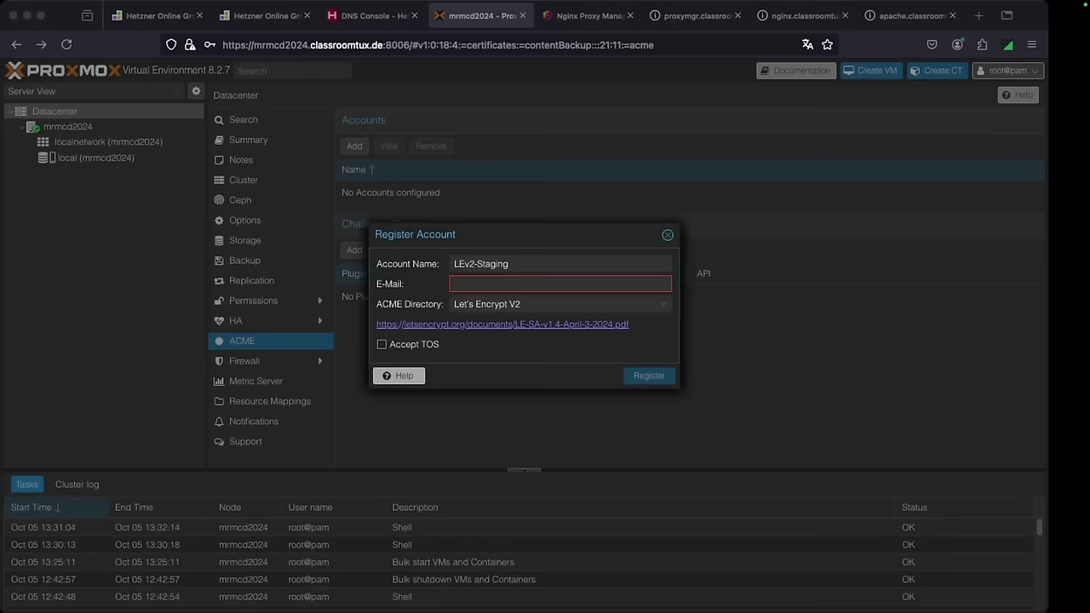
key(super+Tab)
key(Tab)
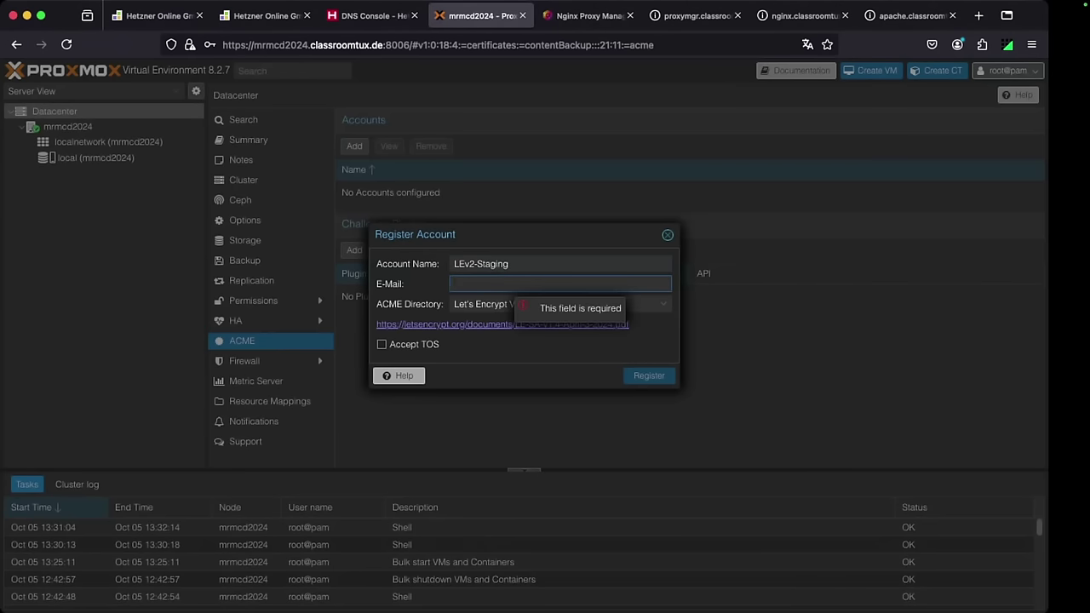
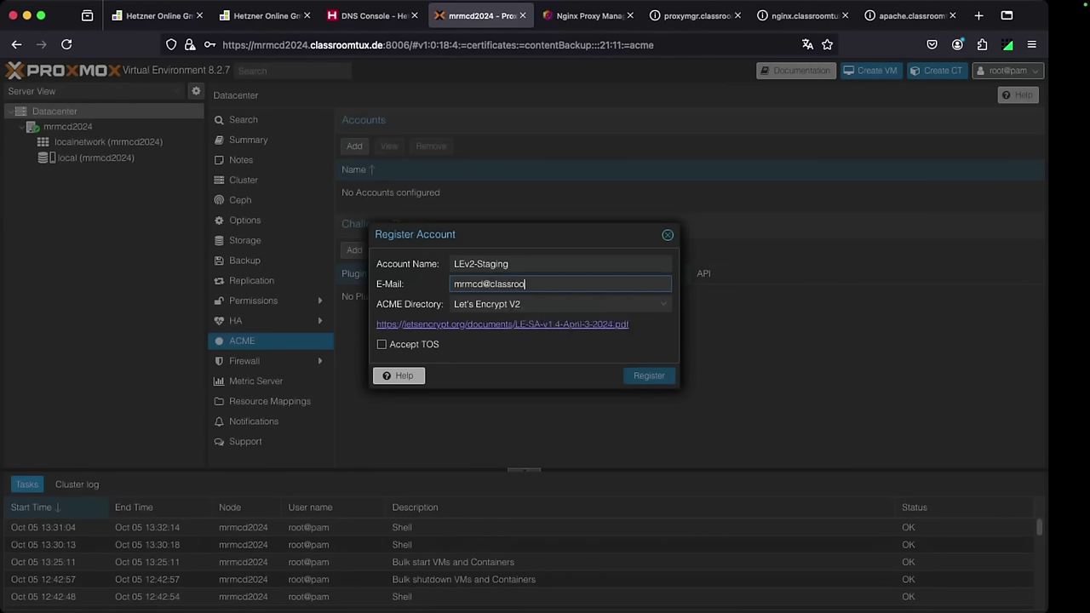
key(alt+shift+Left)
key(alt+shift+Left)
key(super+c)
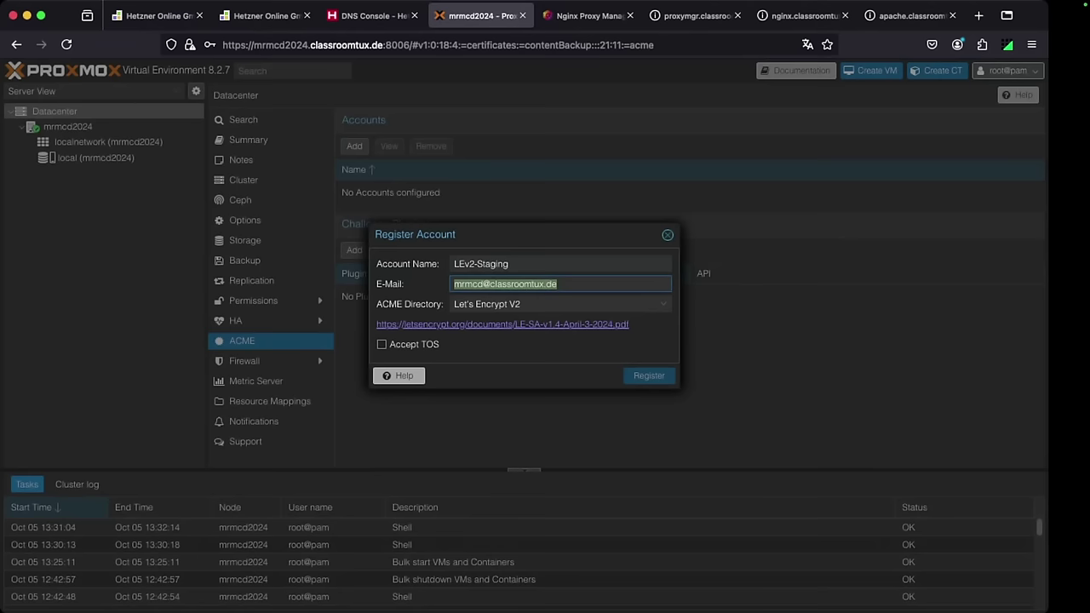
Step: Choose the Let's Encrypt V2 Staging directory, accept the TOS and register the account
key(Tab)
key(Down)
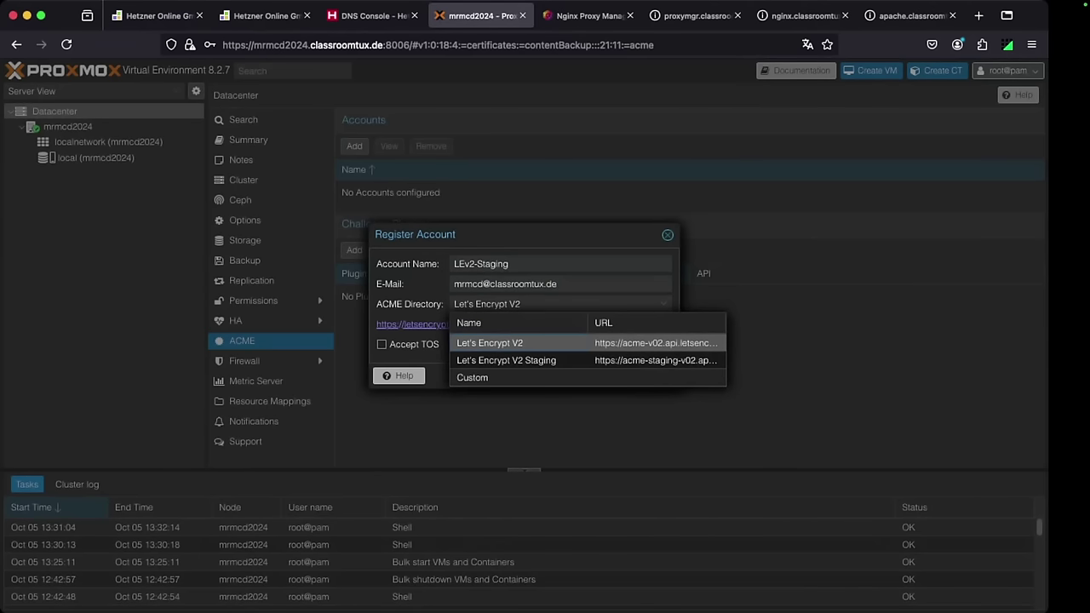
key(Down)
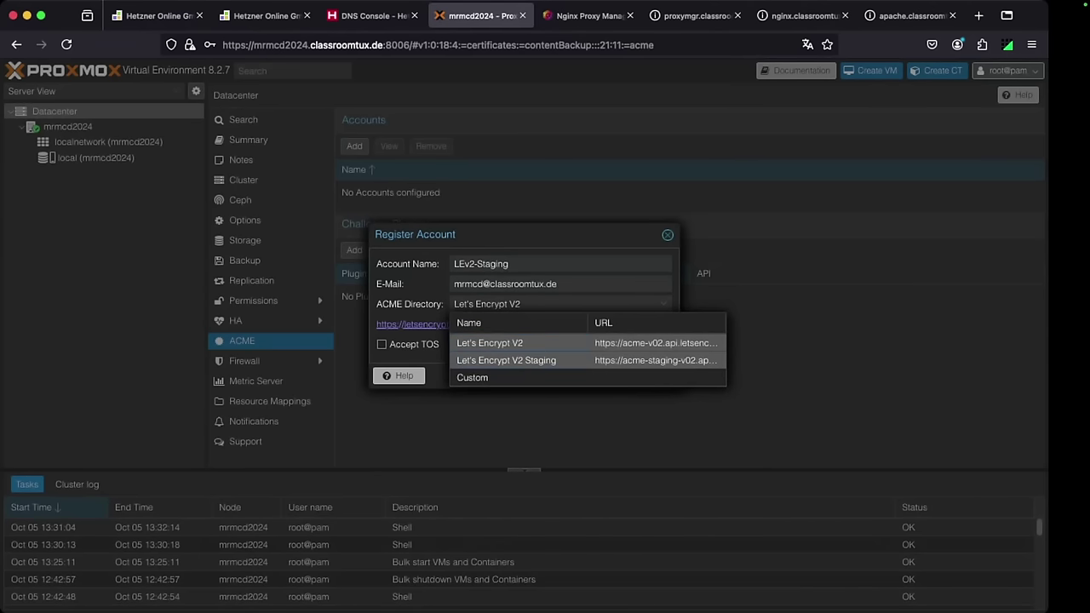
key(Return)
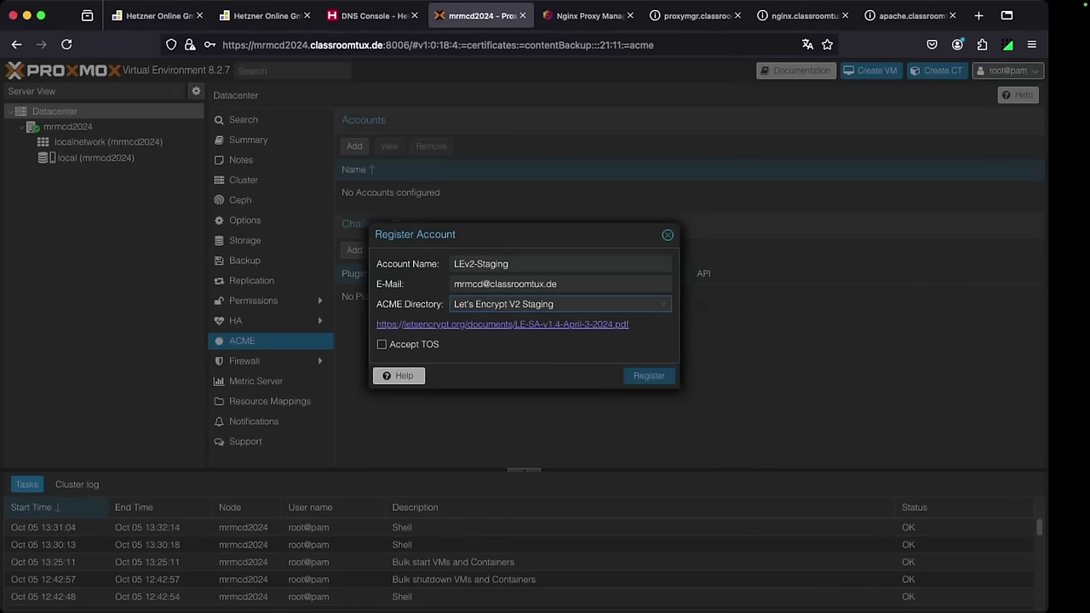
key(Tab)
key(Tab)
key(space)
key(Tab)
key(Return)
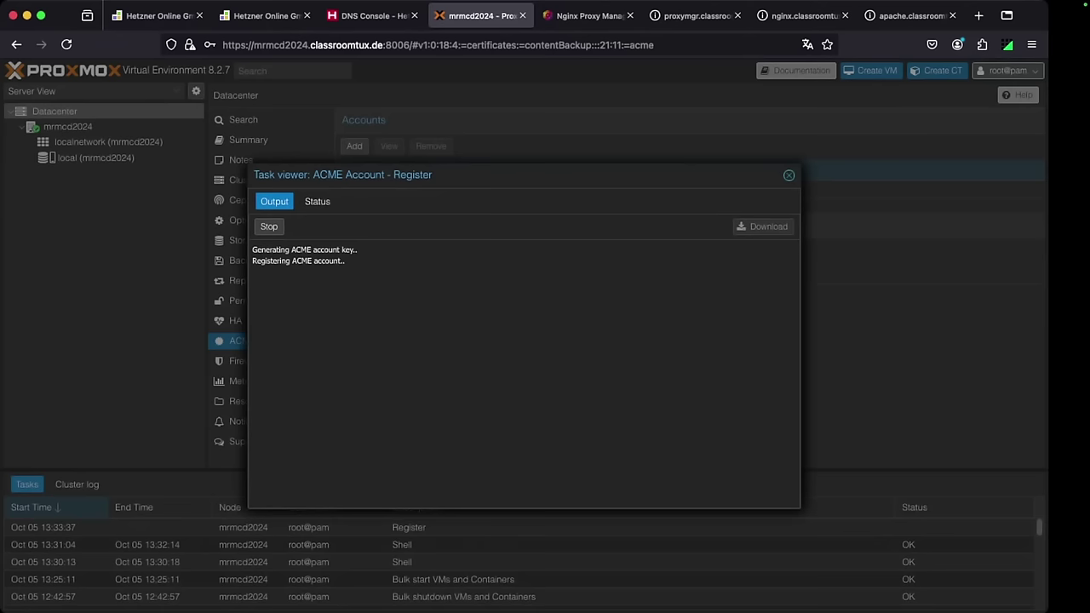
click(788, 175)
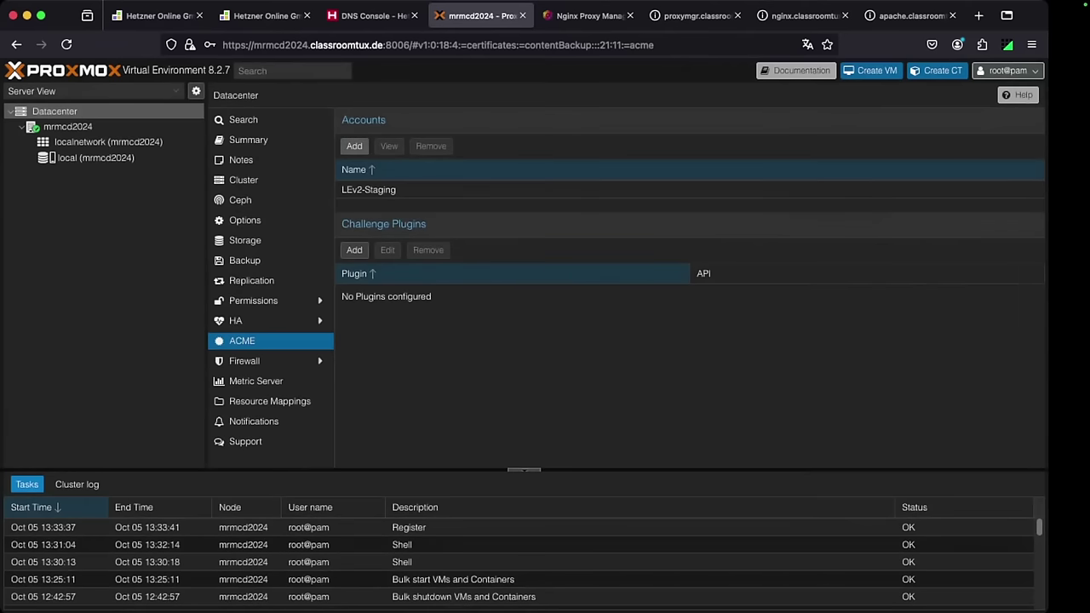
Step: Register a second account, LEv2, with the same e-mail and accepted TOS
click(354, 145)
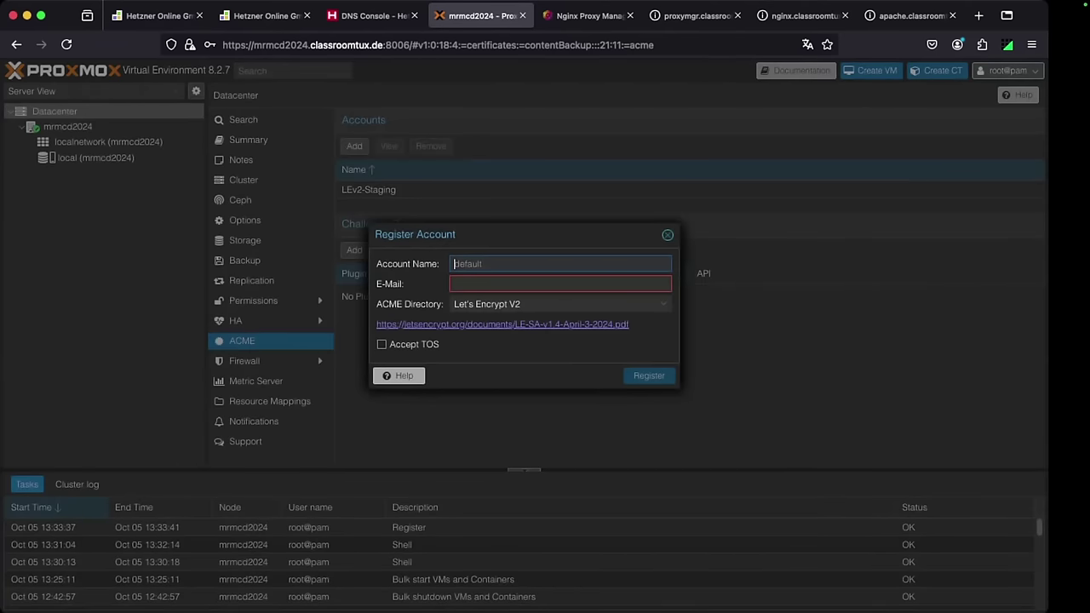
text(LEv2)
key(Tab)
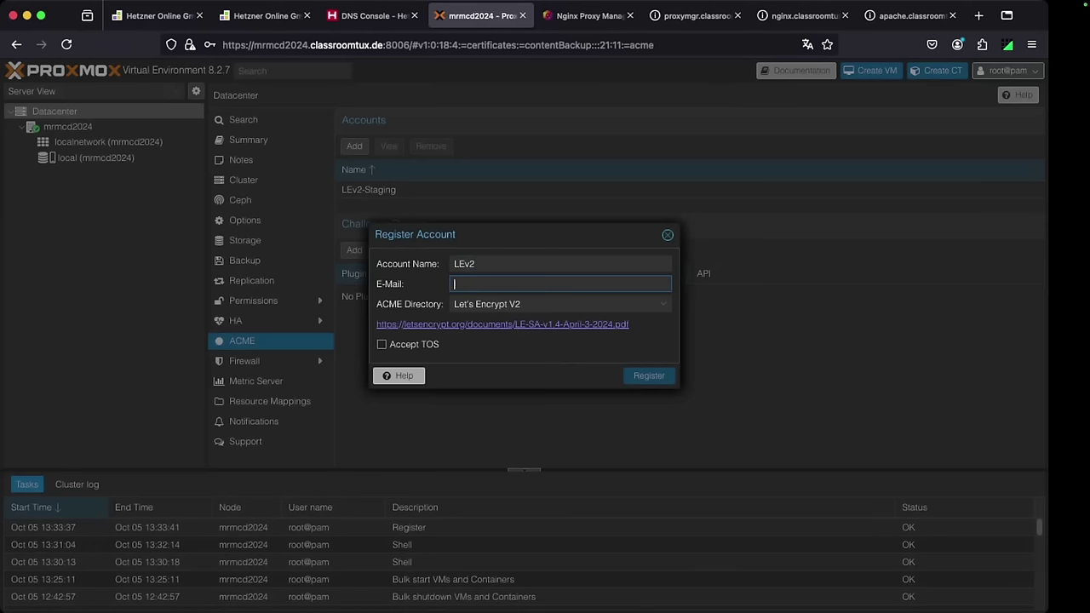
key(super+v)
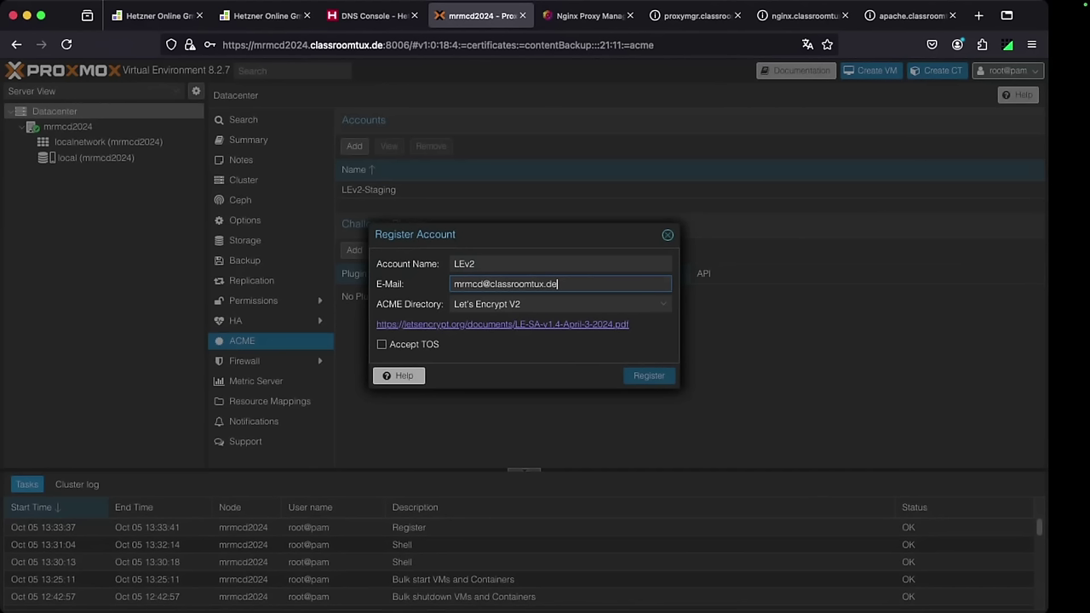
click(381, 344)
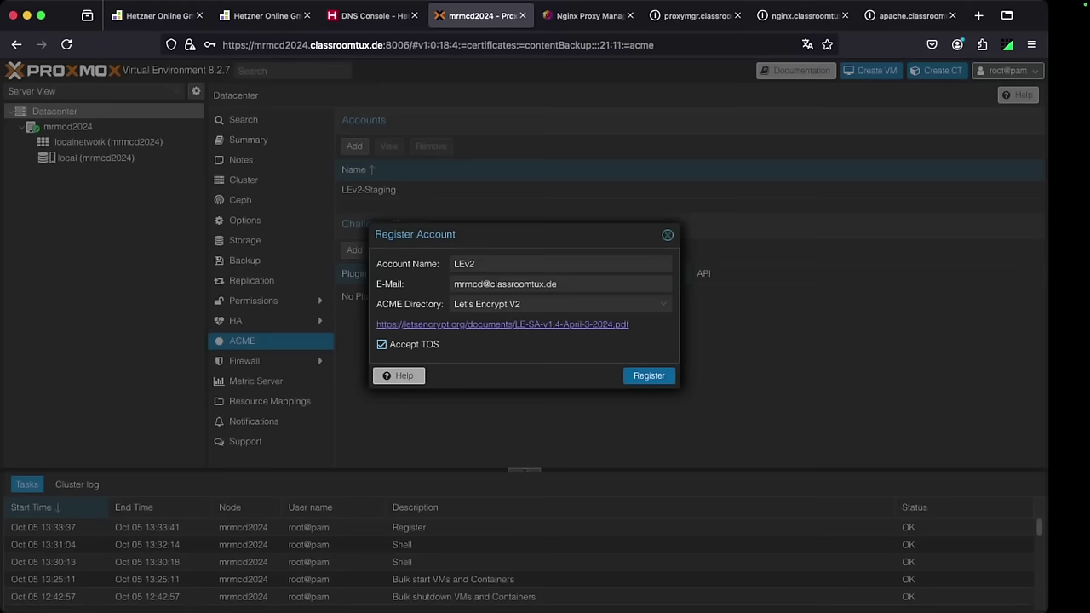
click(649, 375)
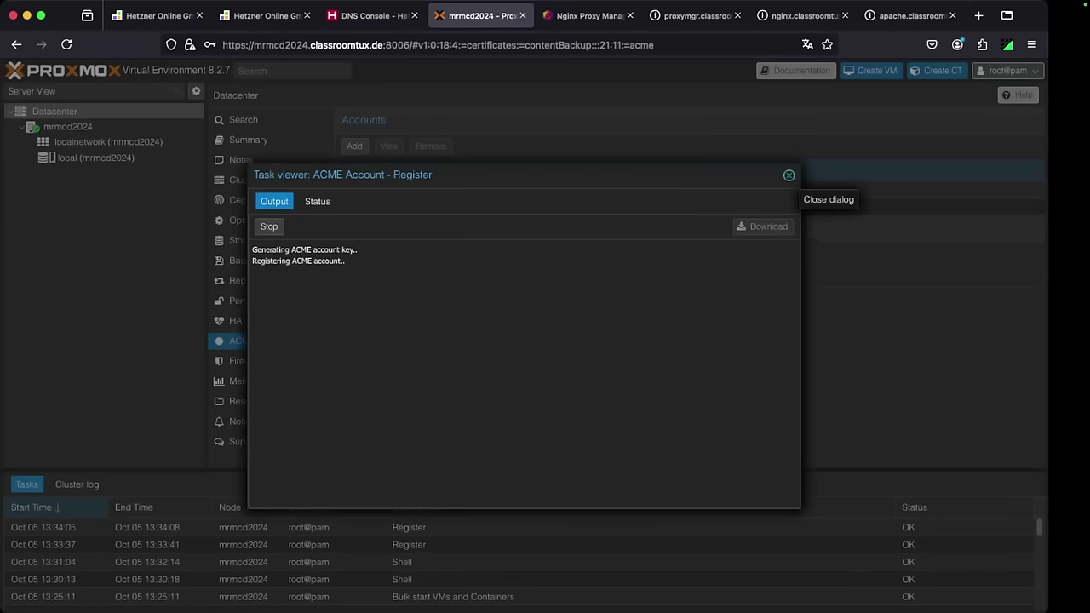
click(788, 175)
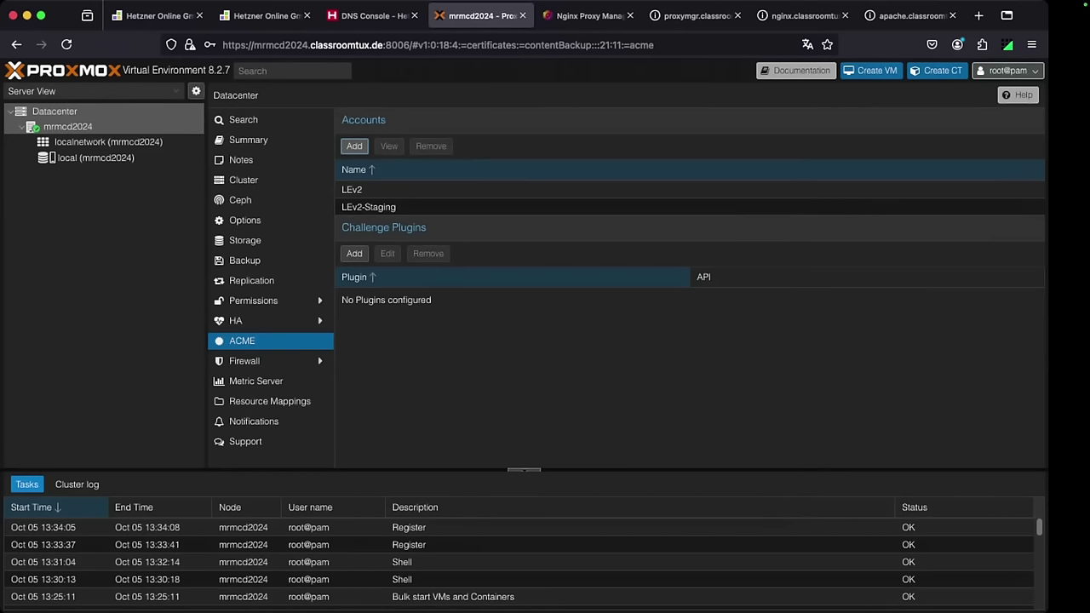
Step: Set the mrmcd2024 node's ACME certificates to use the LEv2-Staging account
click(67, 126)
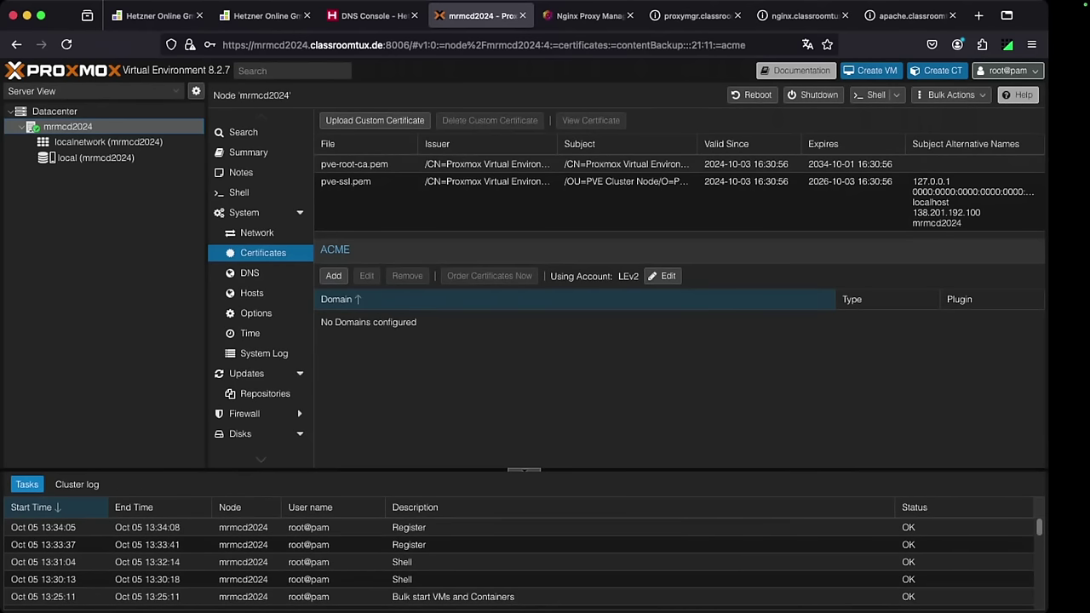
click(663, 276)
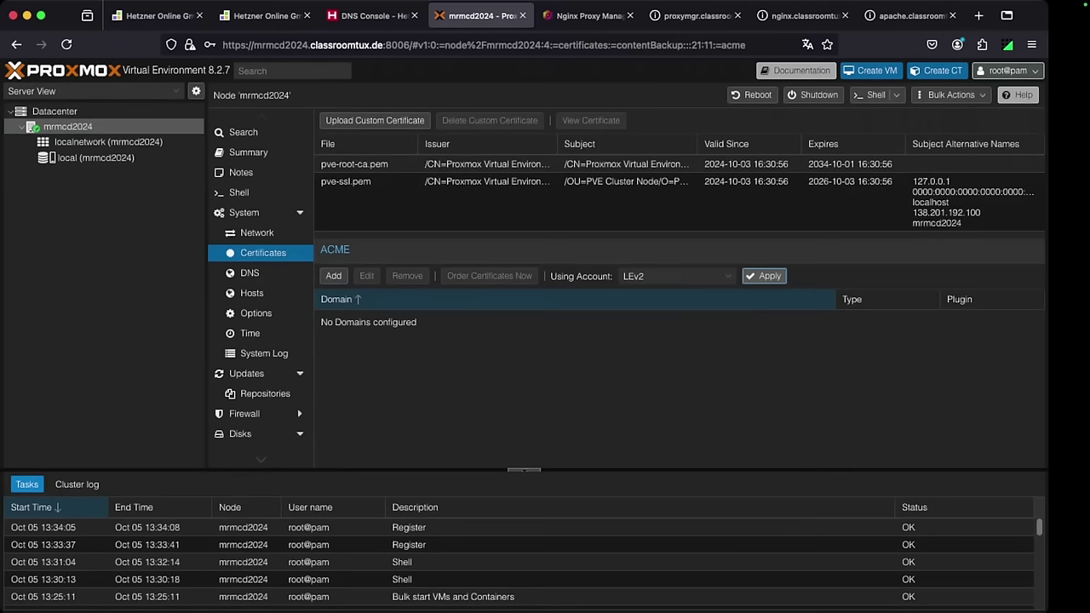
click(728, 276)
click(651, 292)
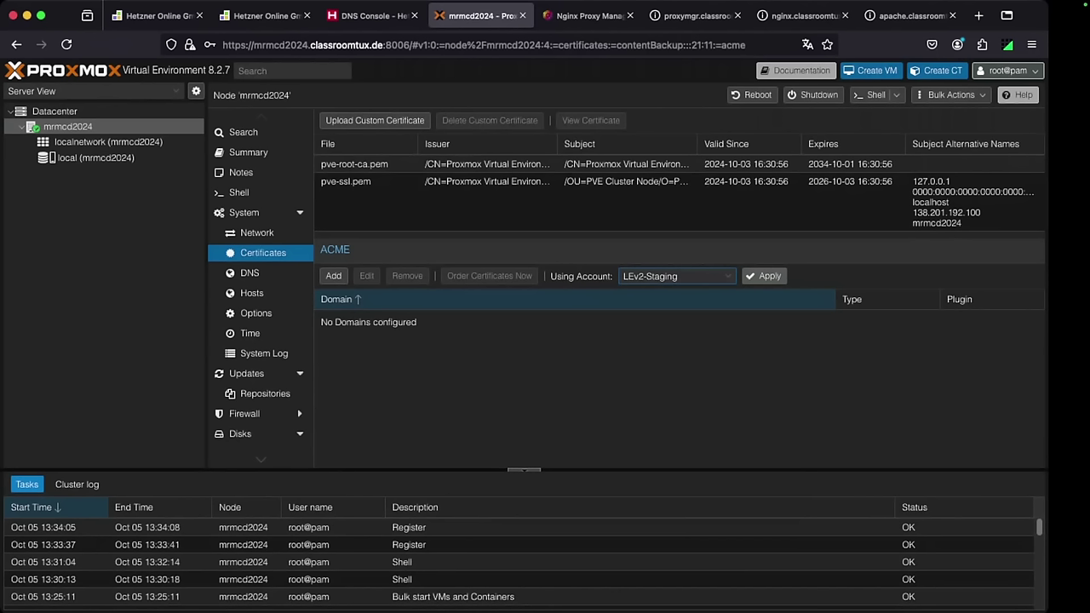
click(764, 276)
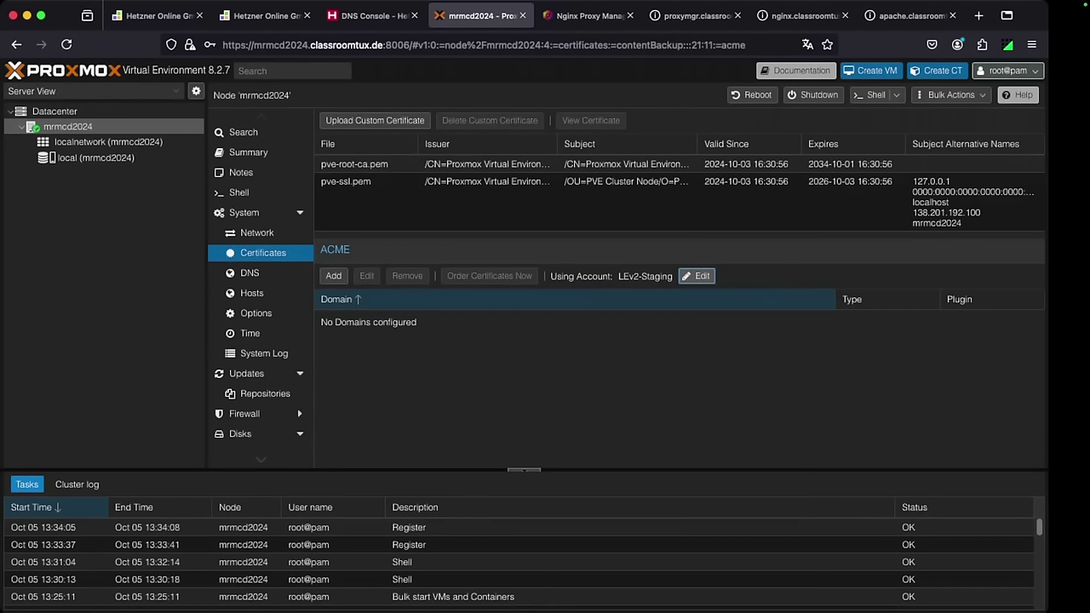
Step: Add the ACME domain mrmcd.classroomtux.de with the default HTTP challenge
click(333, 276)
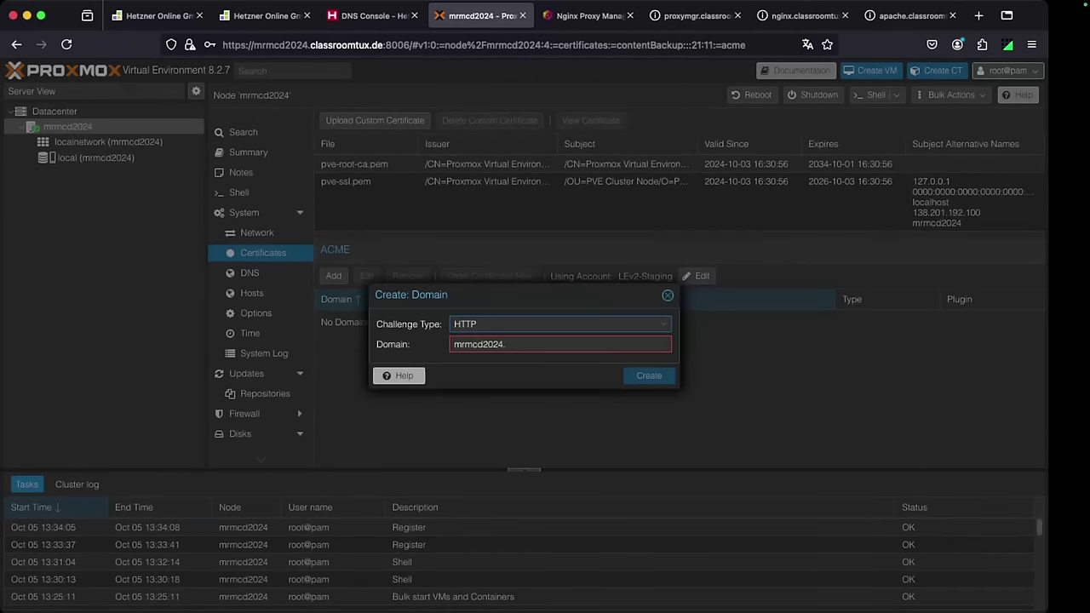
click(506, 344)
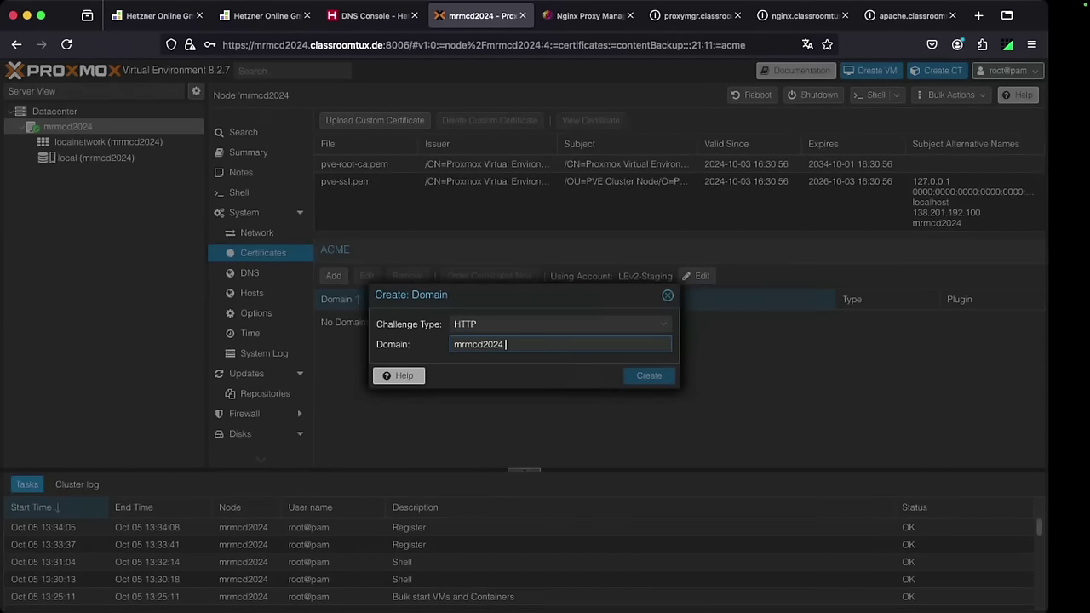
key(super+a)
key(super+v)
click(492, 344)
key(BackSpace)
text(.)
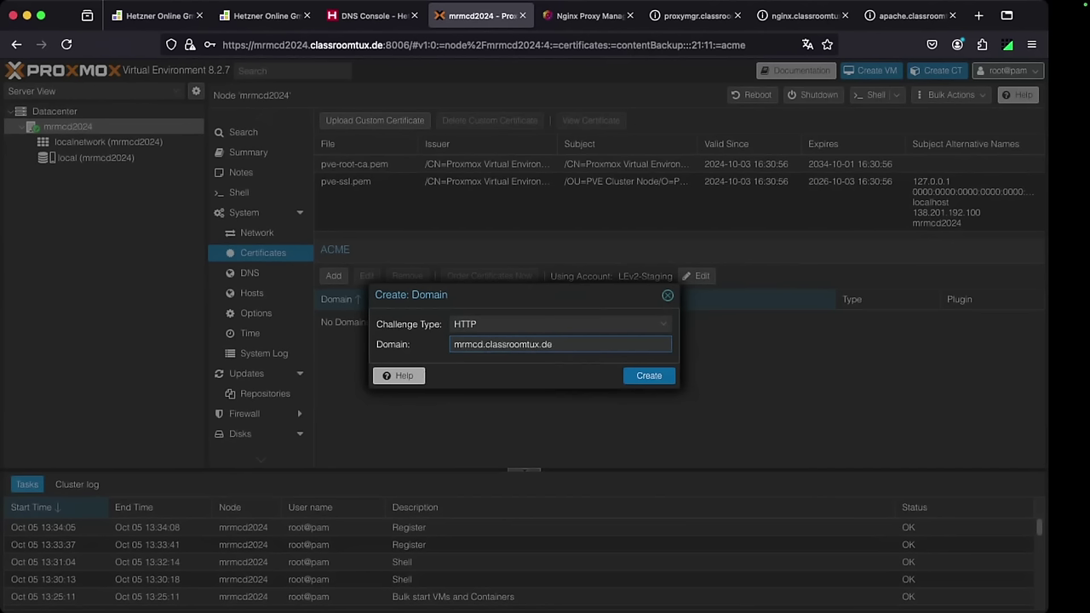
key(Return)
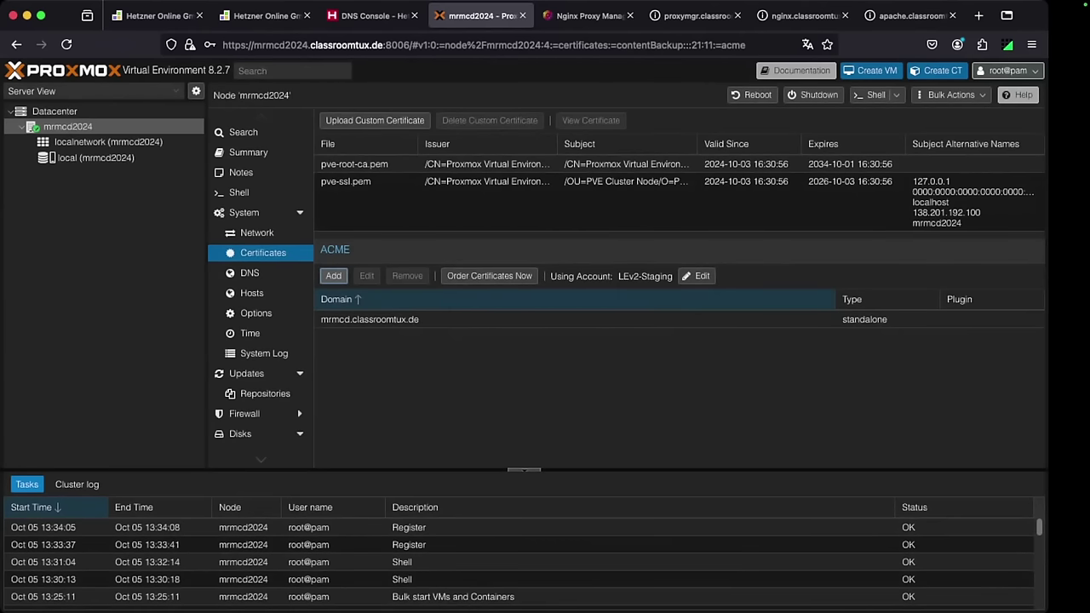
click(55, 111)
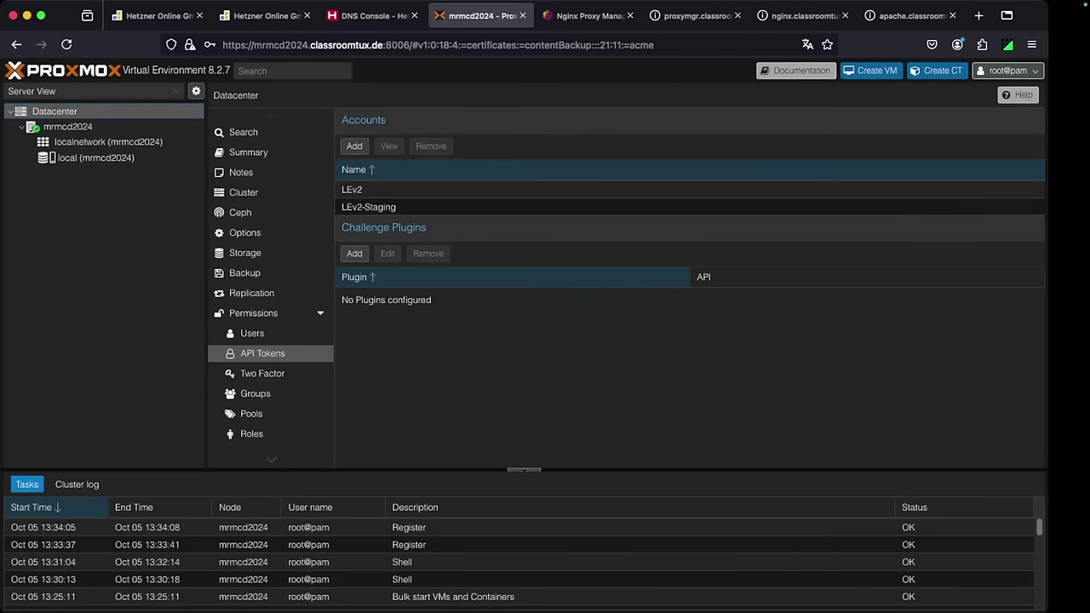
scroll(264, 353, down, 3)
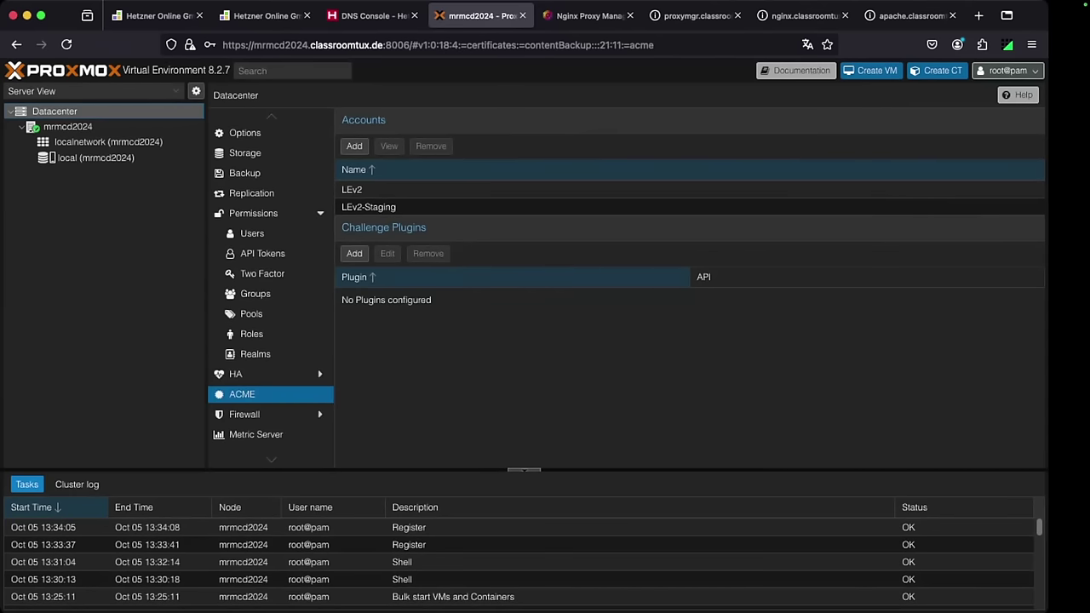
click(354, 253)
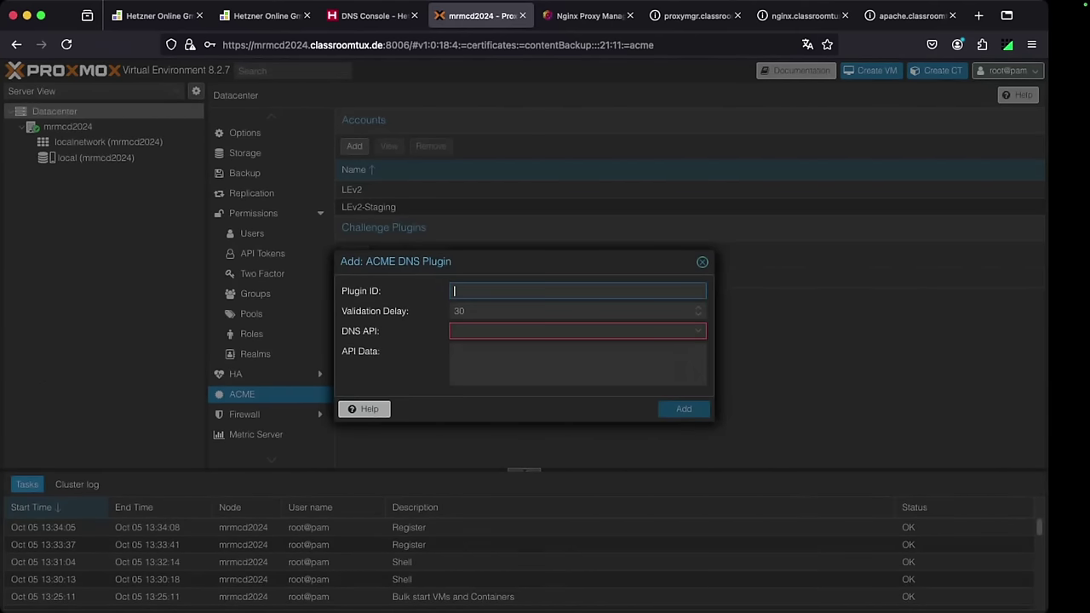
click(701, 261)
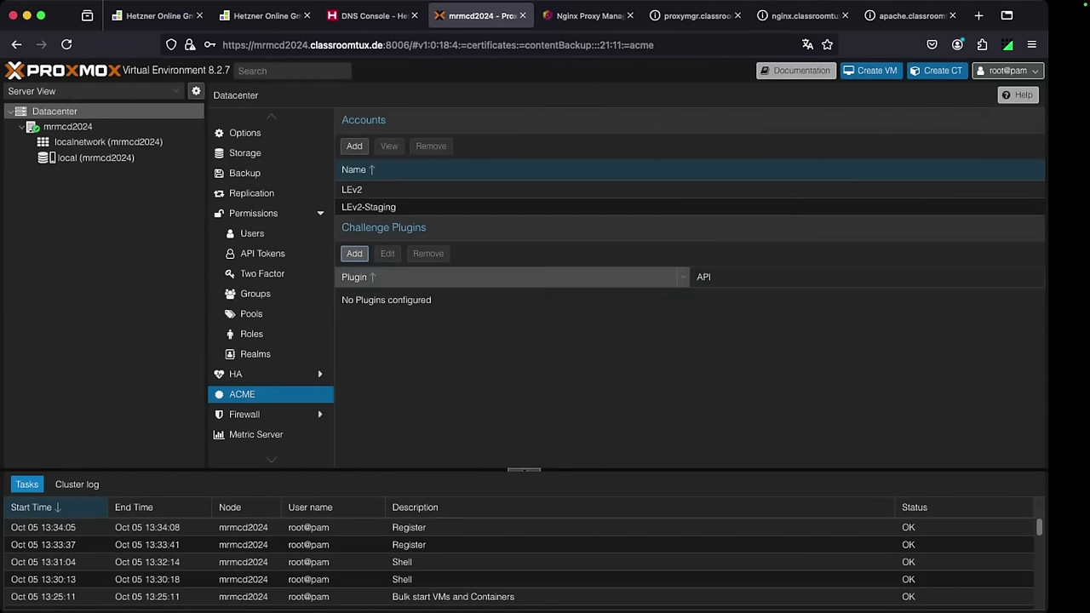
click(68, 126)
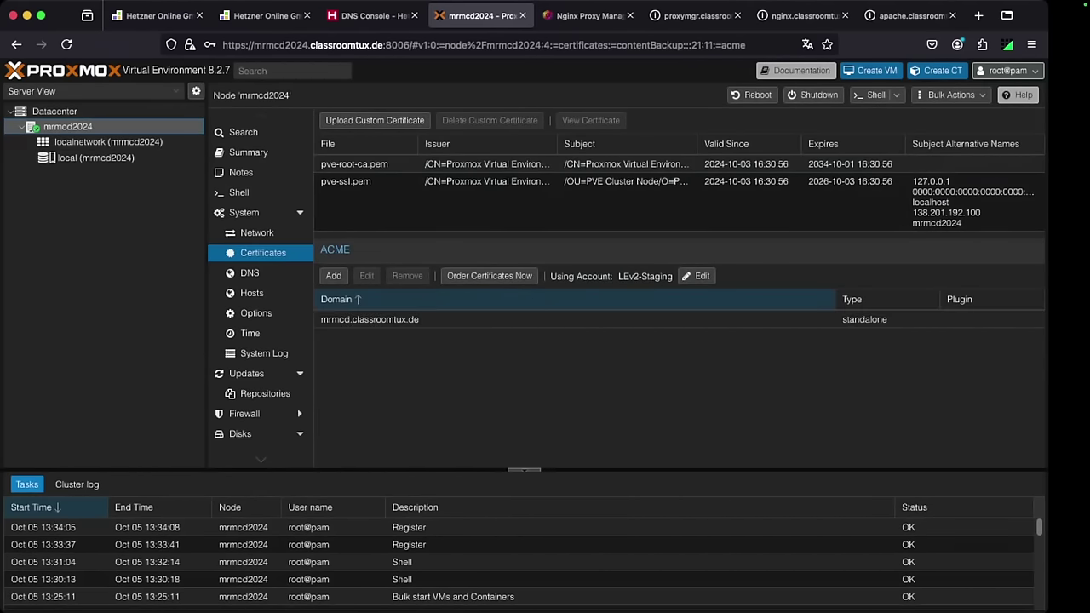
Step: Order a certificate for mrmcd.classroomtux.de and close the failed order log
click(426, 320)
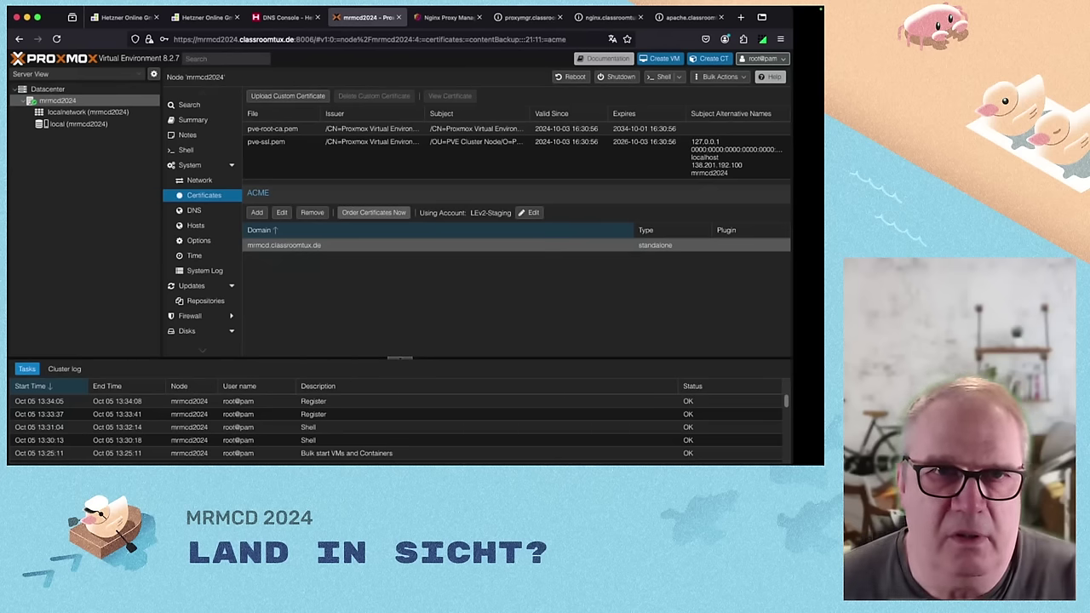
click(373, 212)
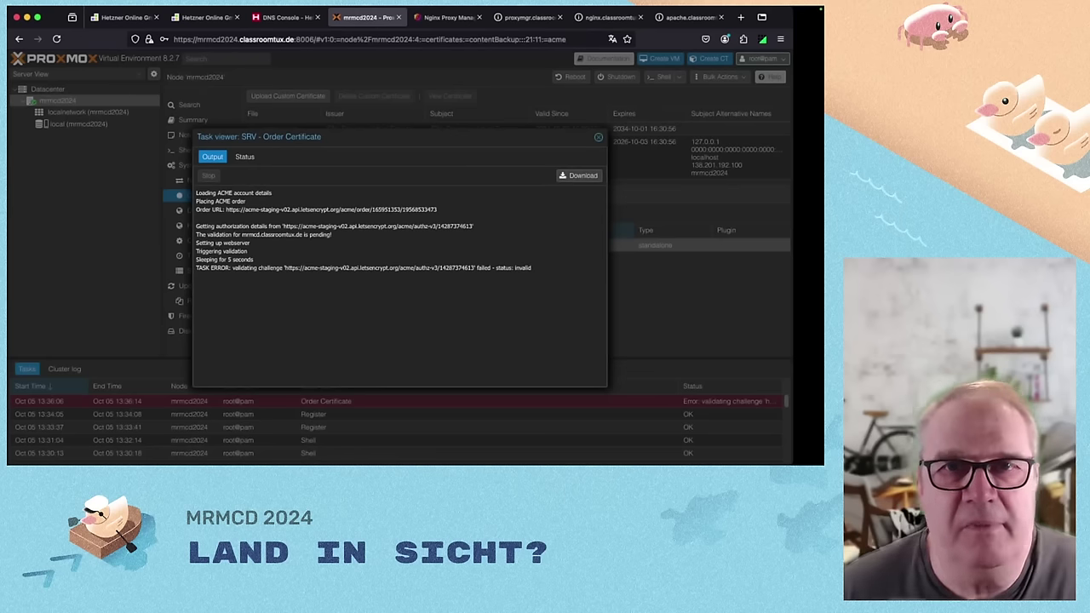
key(Escape)
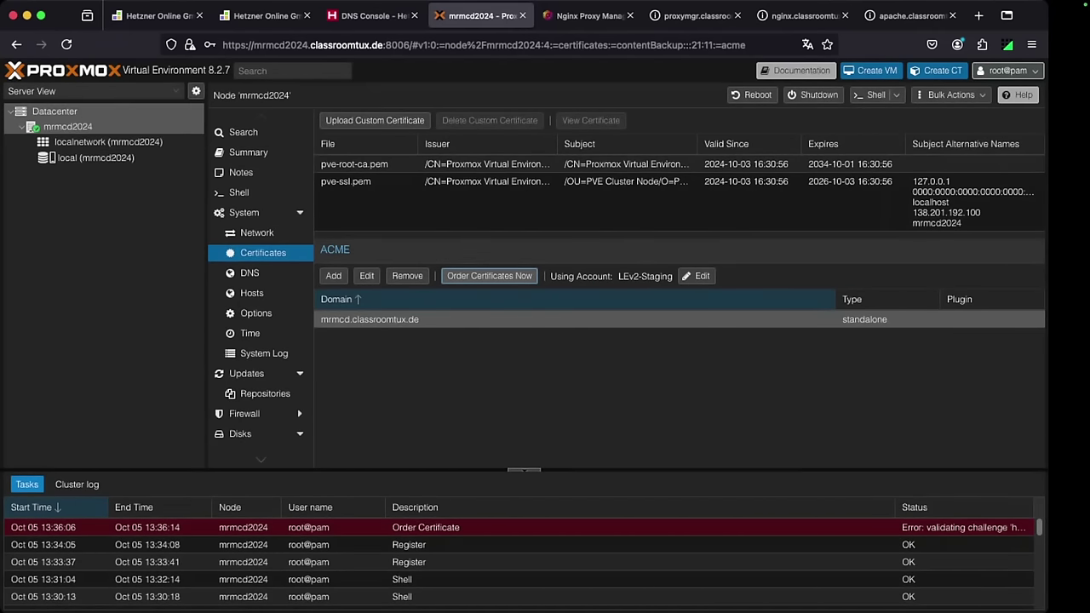
Step: Open the LEv2-Staging account's details under Datacenter > ACME, confirm it is valid, and close them
click(54, 110)
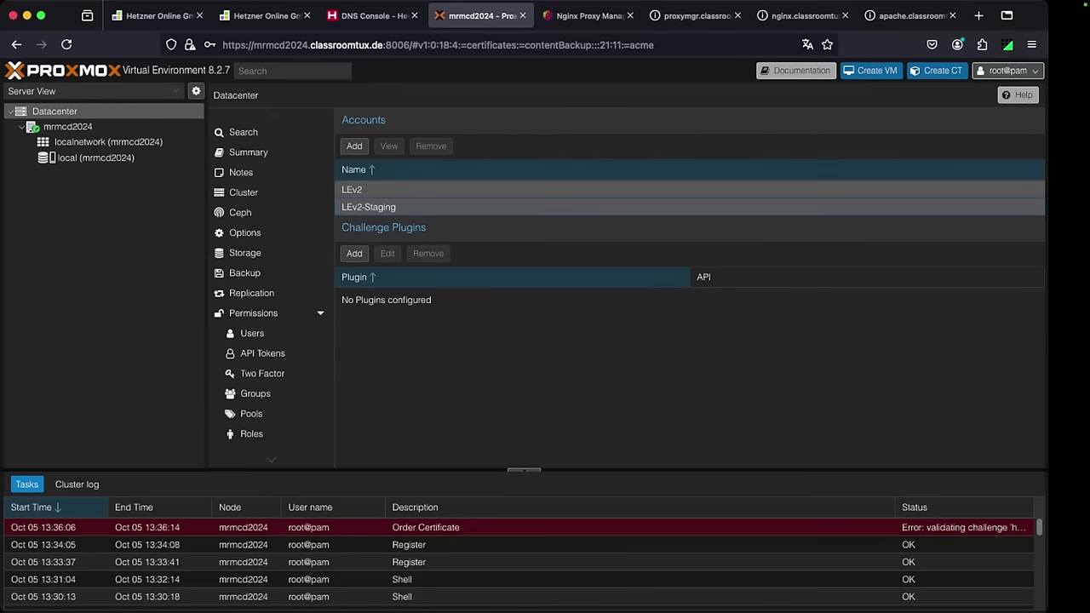
click(352, 189)
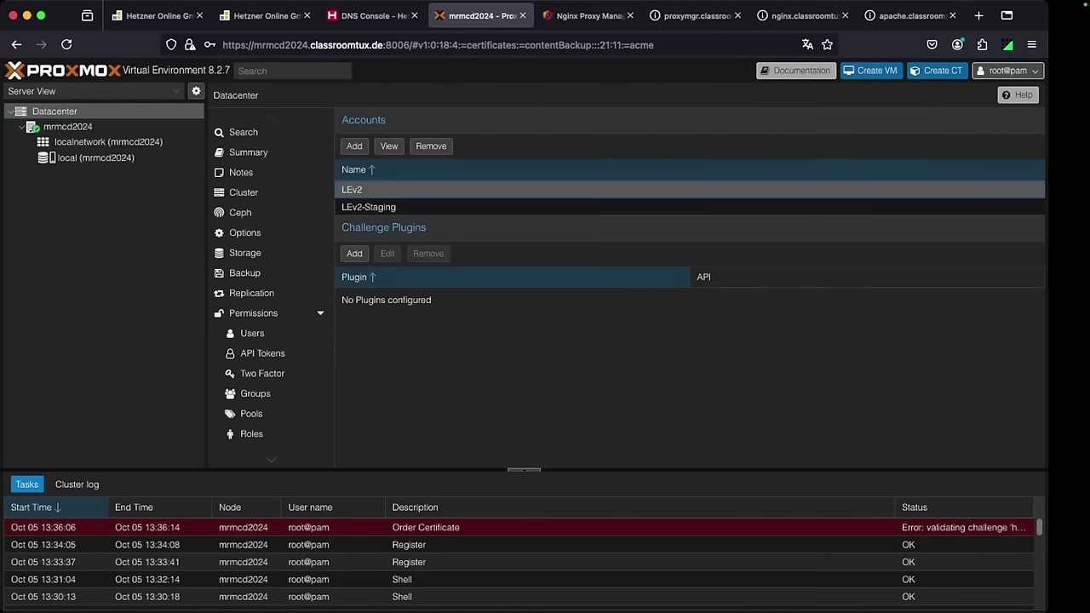
click(368, 207)
click(388, 145)
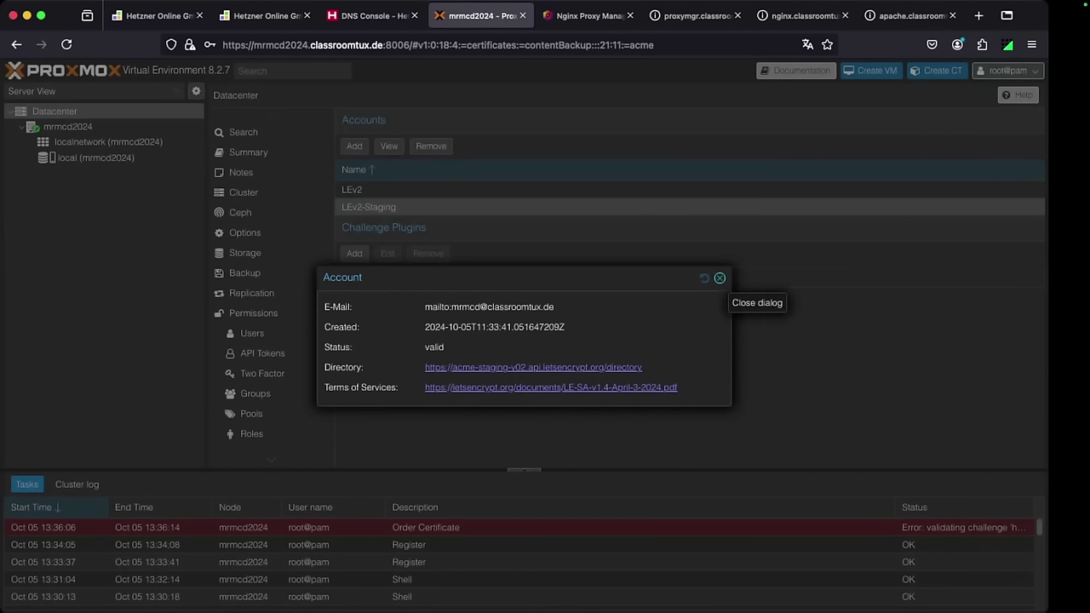
click(719, 277)
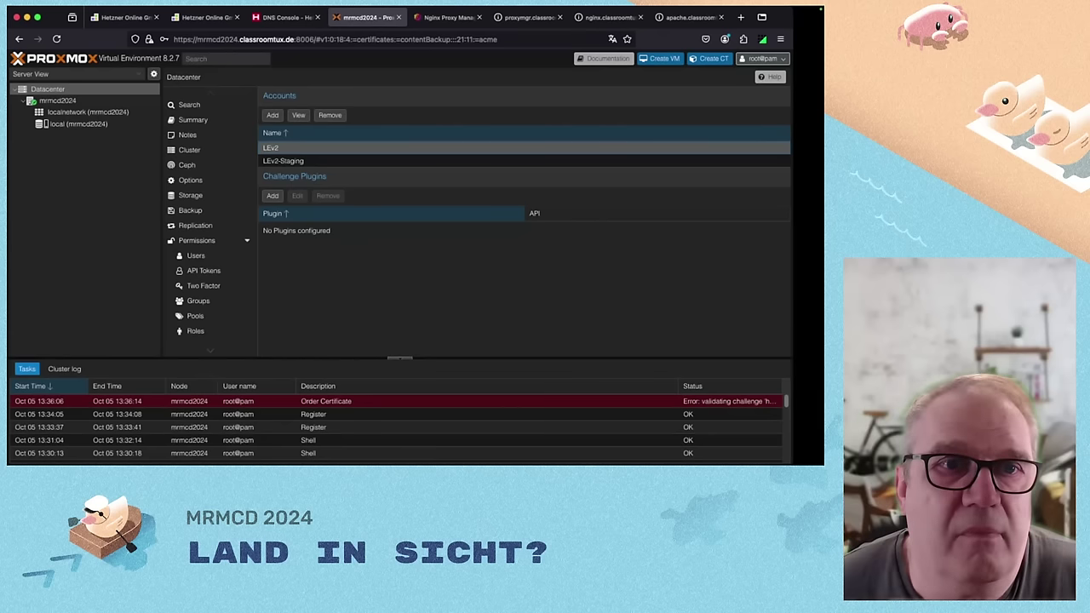
click(57, 101)
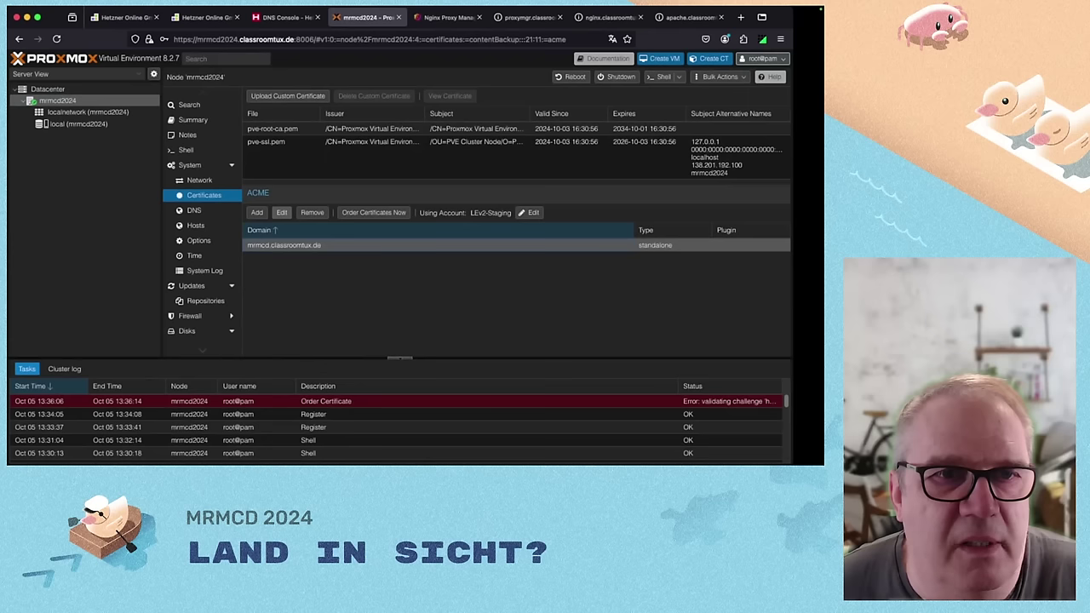
click(281, 212)
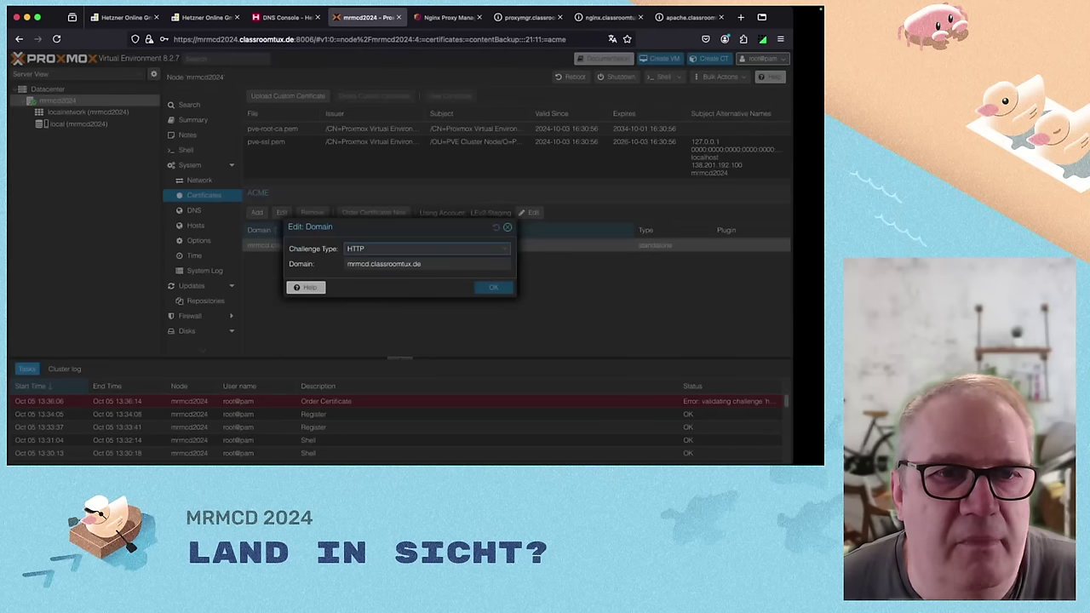
text(2024)
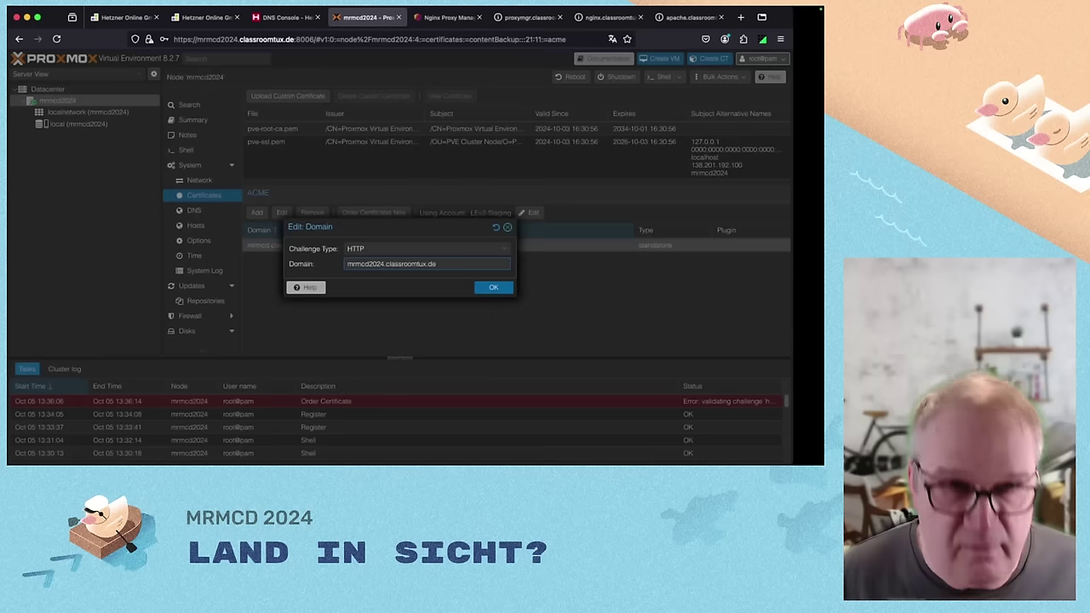
key(Tab)
key(Return)
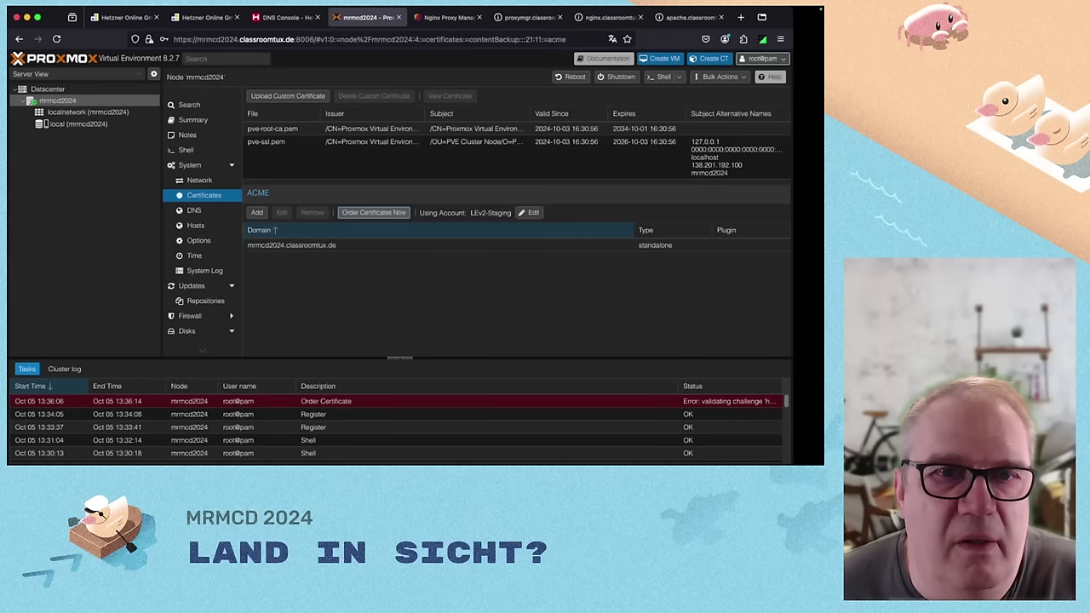
key(shift+Tab)
key(Return)
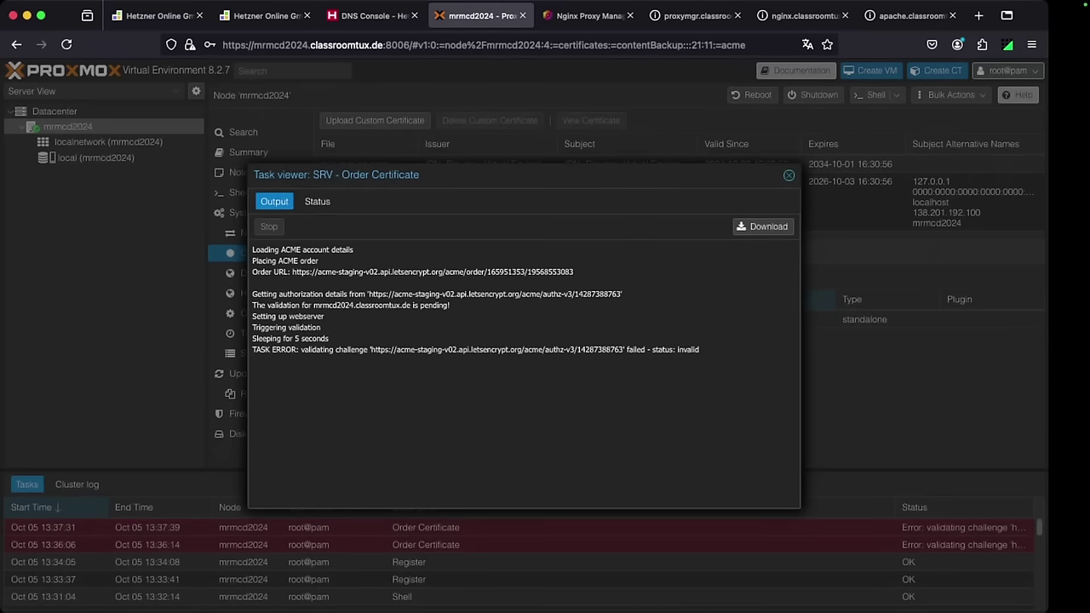
click(789, 174)
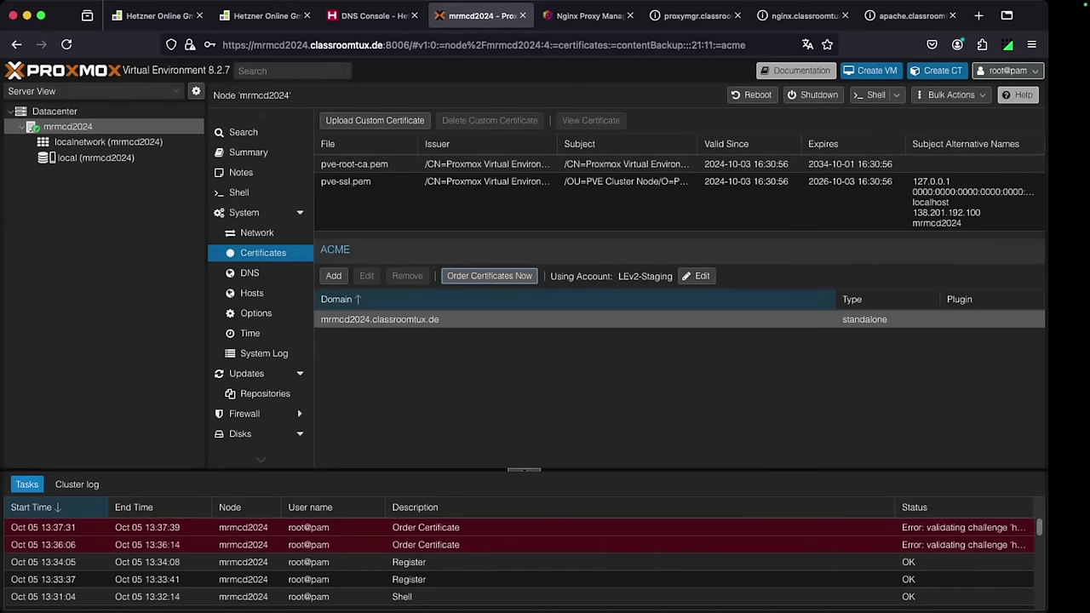
click(379, 319)
click(407, 276)
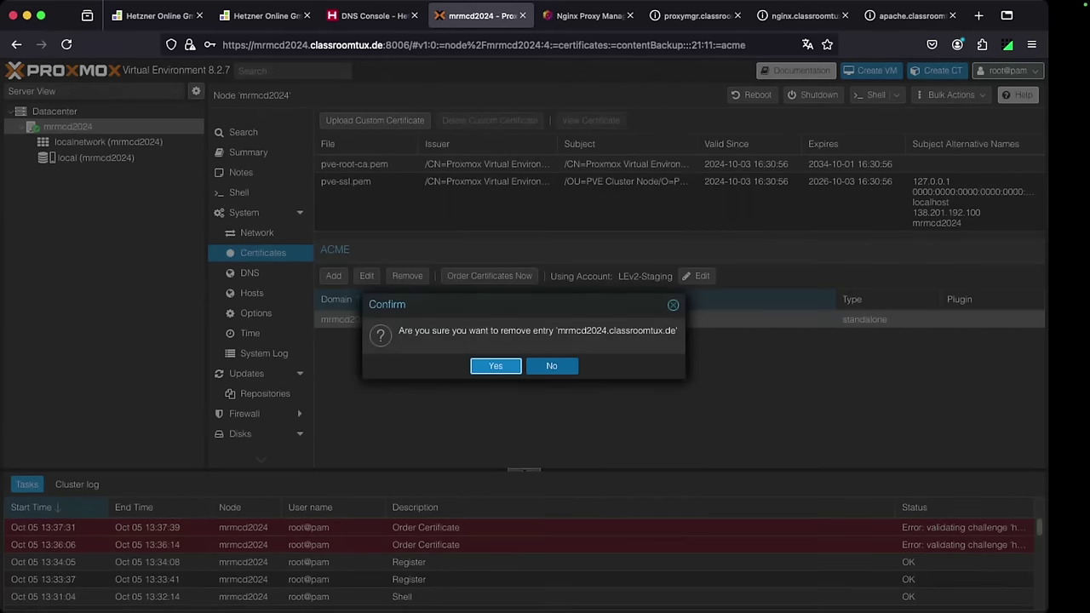
key(Return)
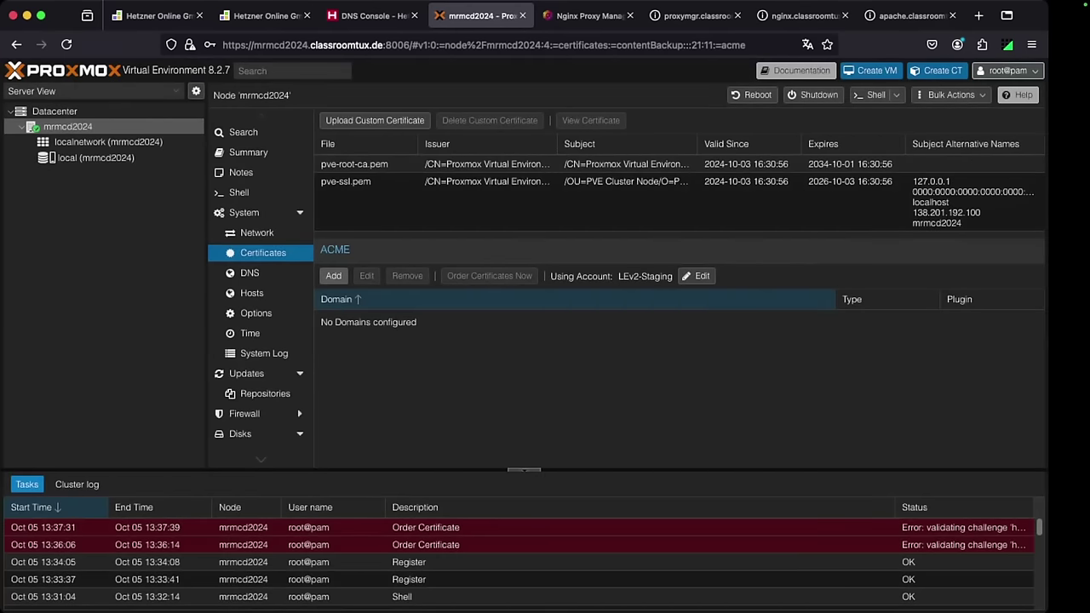
click(333, 276)
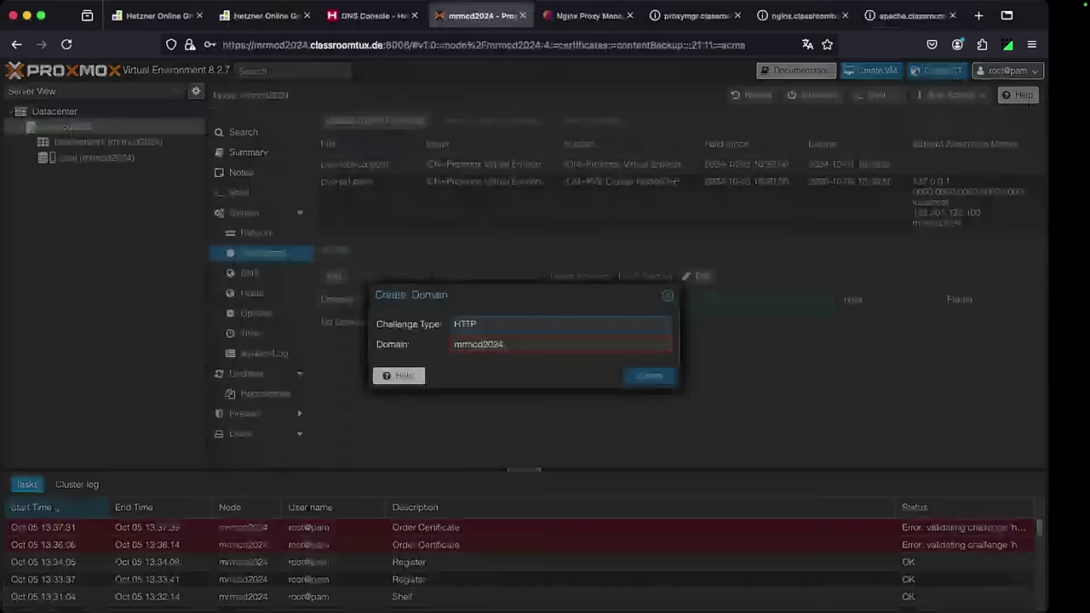
text(.)
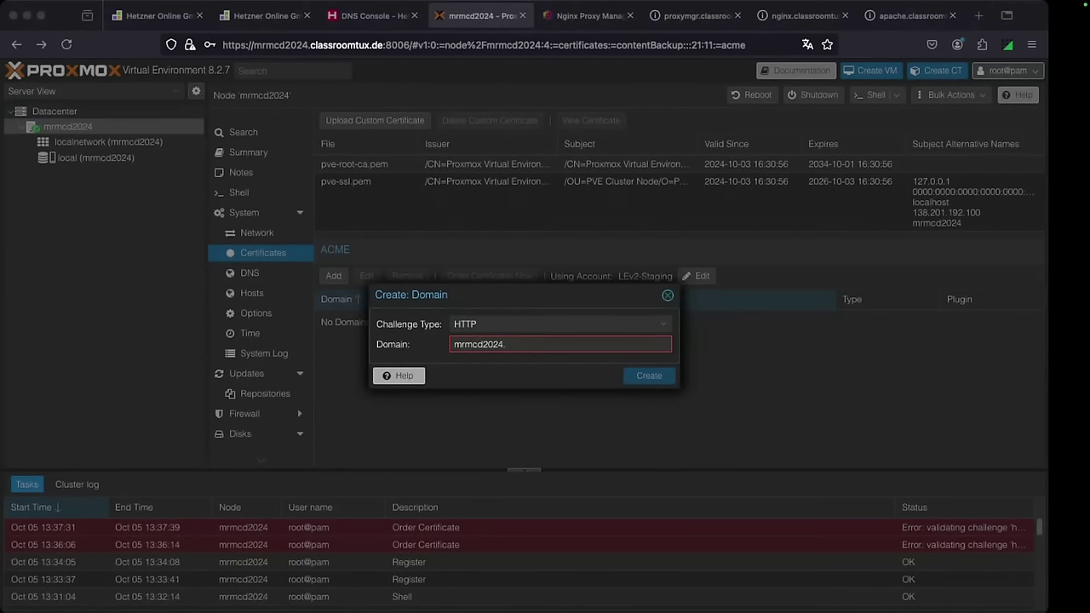
key(super+l)
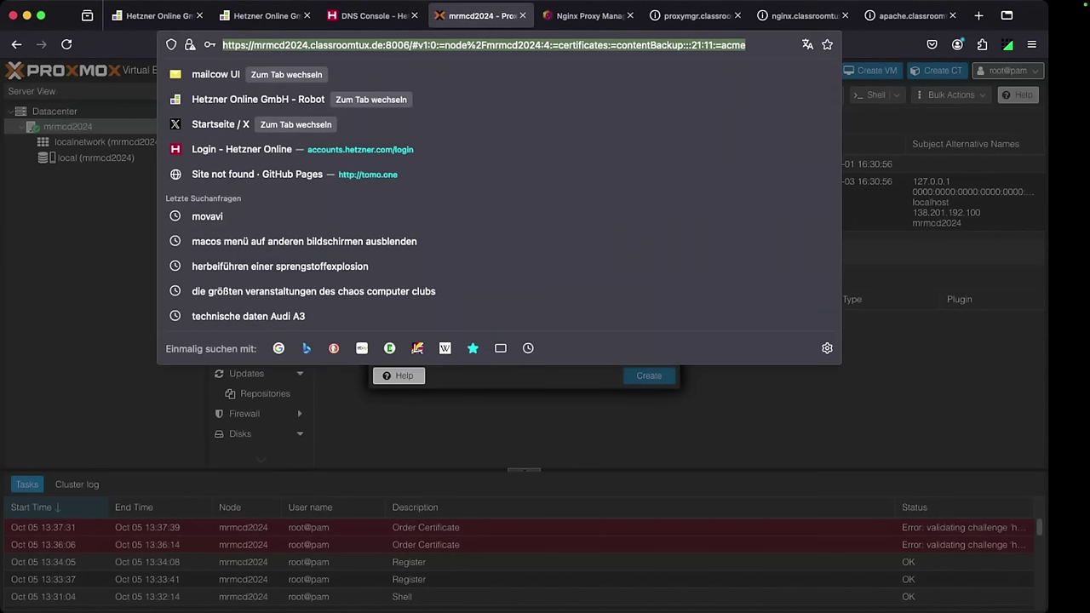
drag(383, 45, 254, 45)
key(super+c)
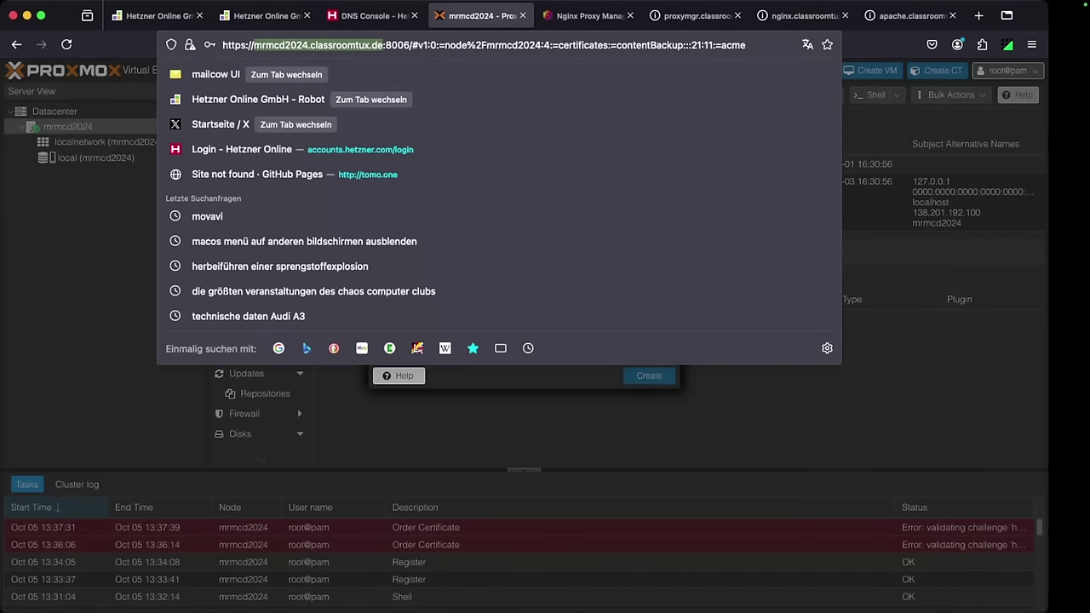
click(553, 344)
key(super+a)
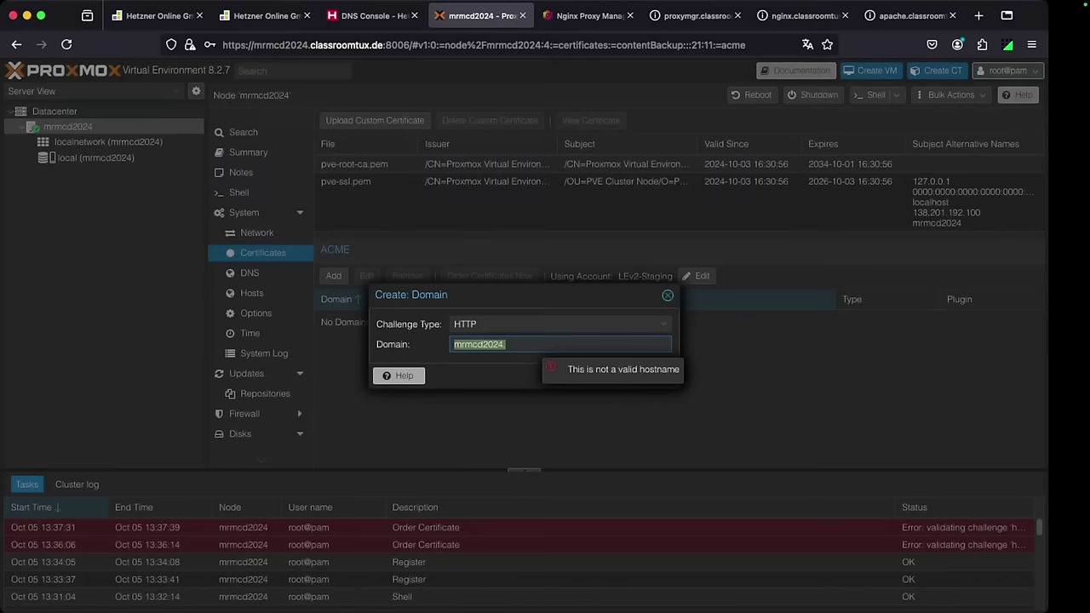
key(super+v)
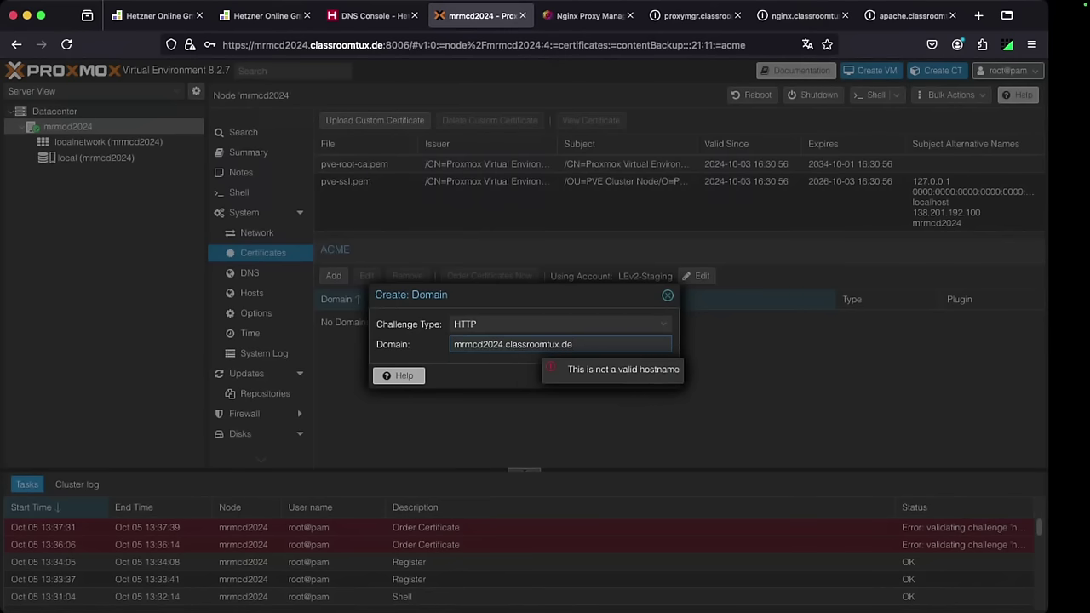
key(Tab)
key(Return)
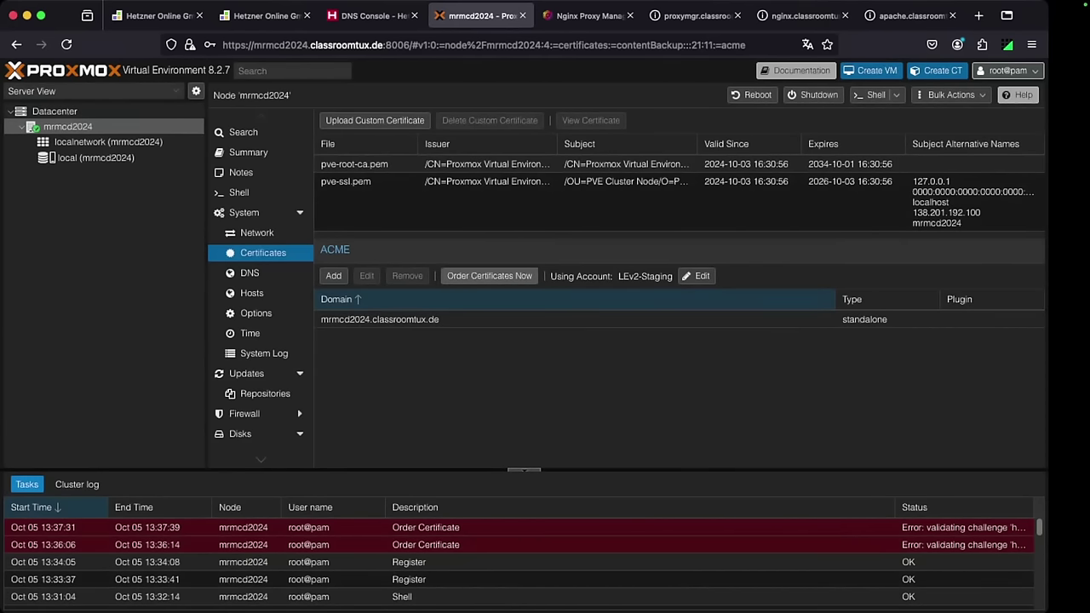
click(489, 275)
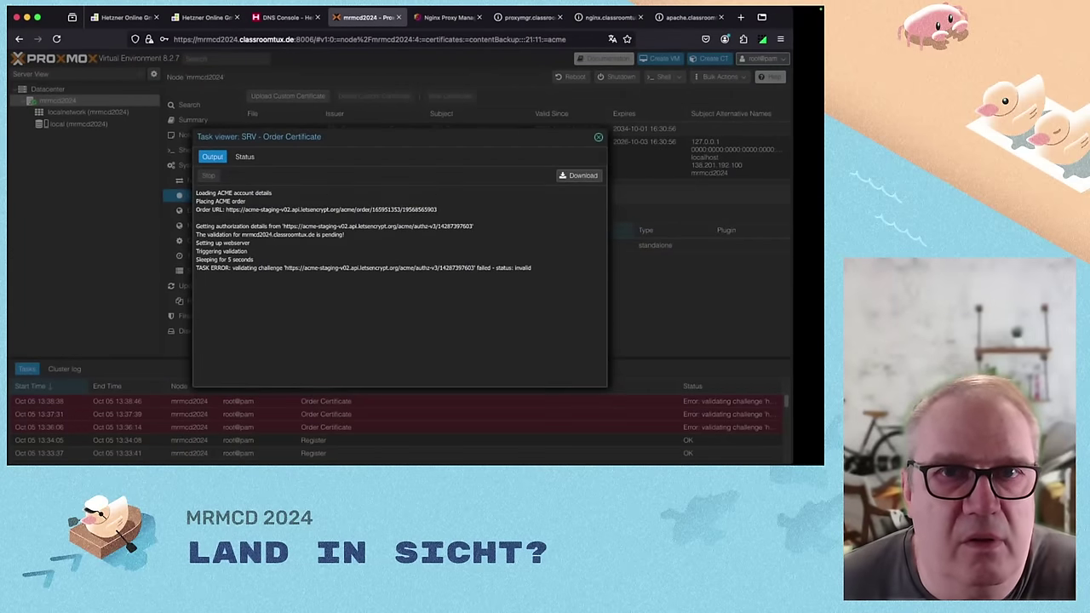
key(Escape)
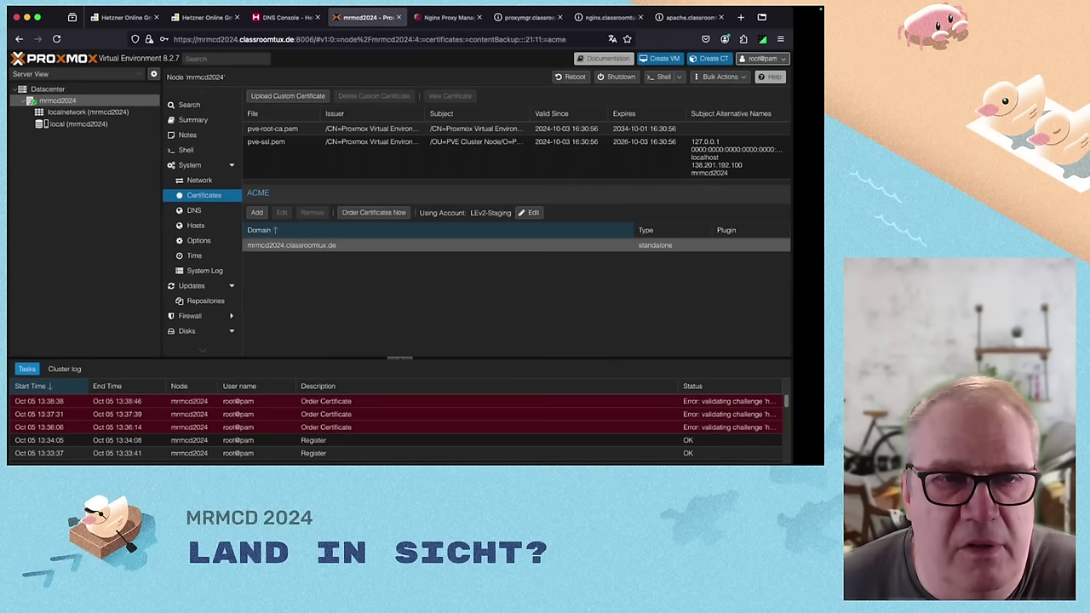
click(291, 245)
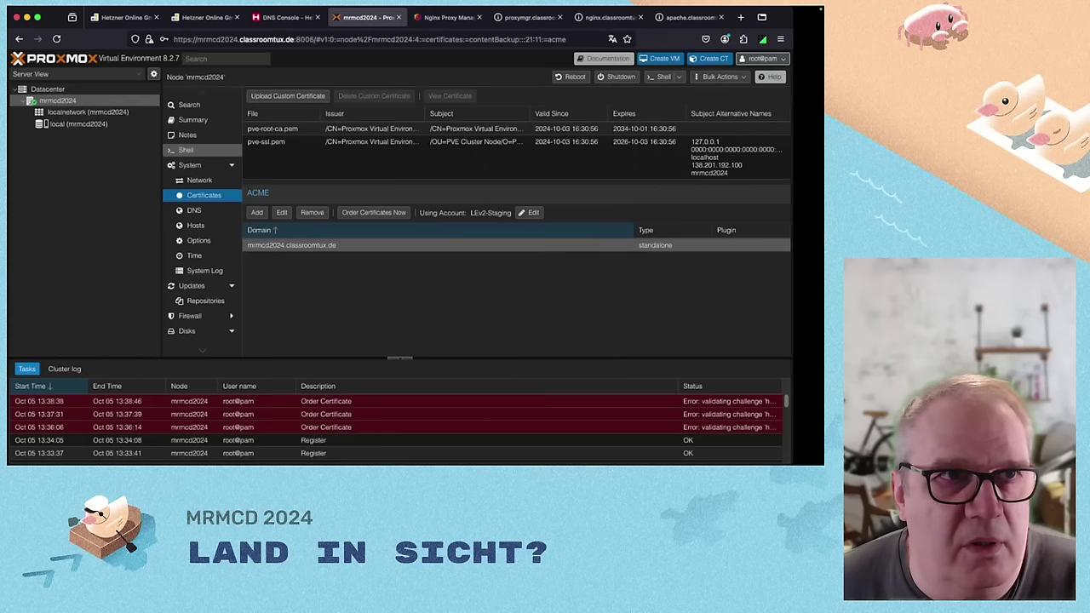
Step: Review the LEv2-Staging ACME account details under Datacenter > ACME, then remove it
click(47, 89)
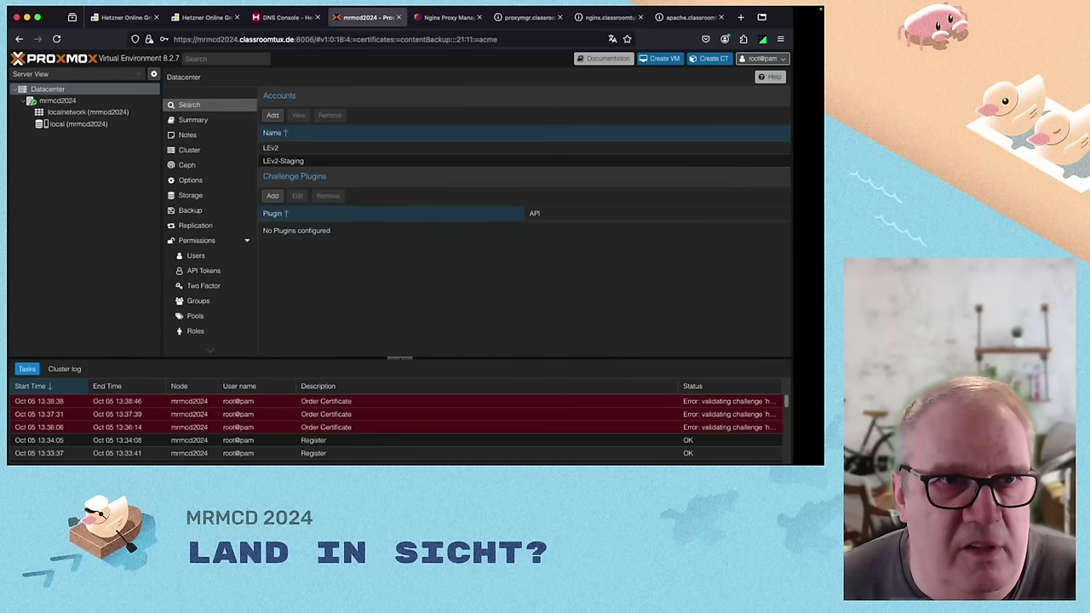
click(282, 160)
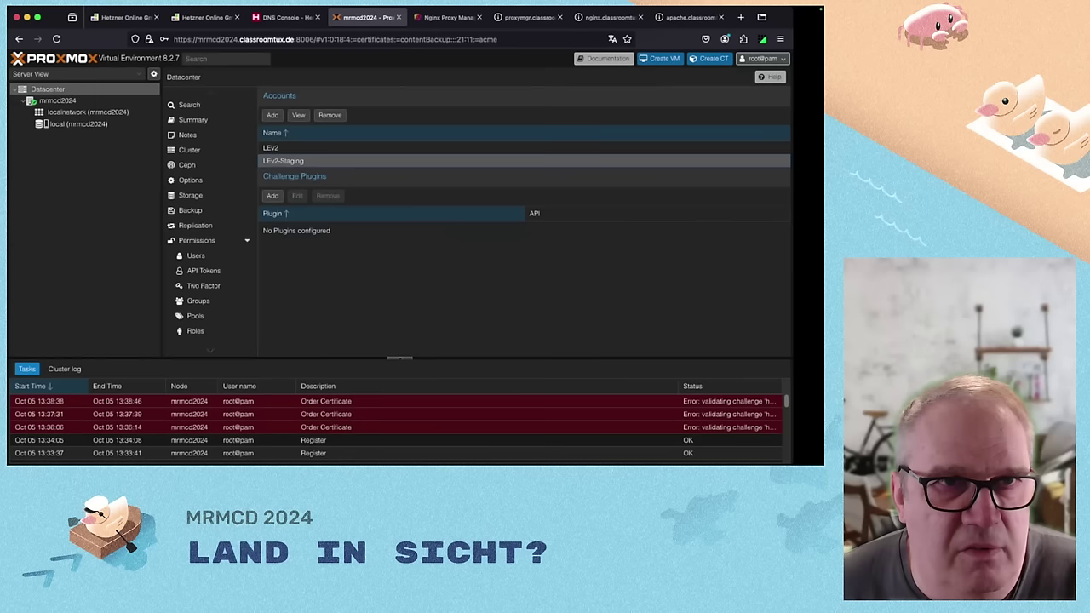
click(298, 115)
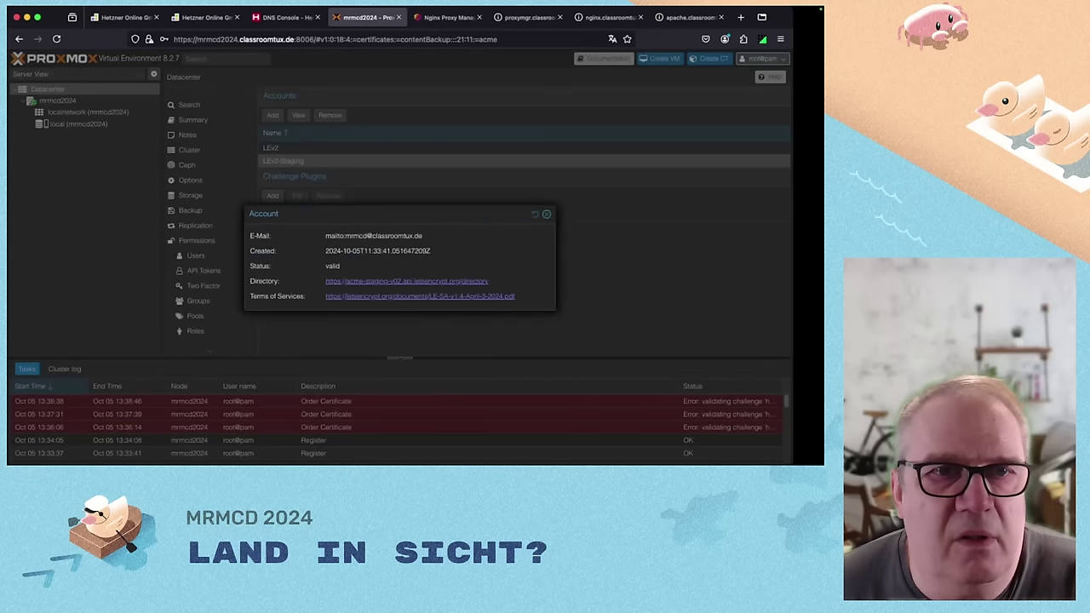
key(Escape)
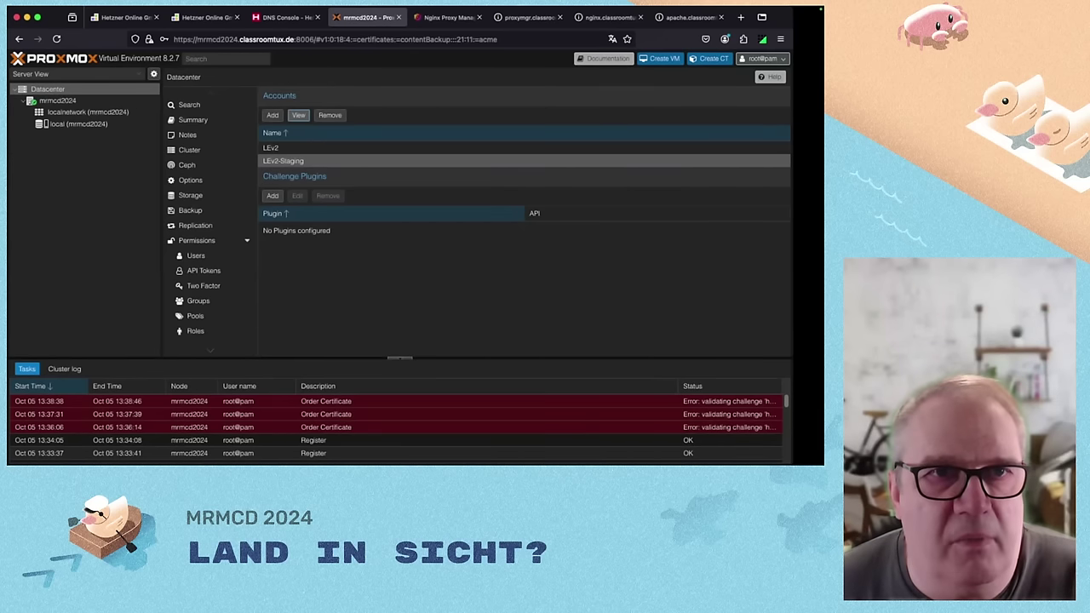
click(330, 115)
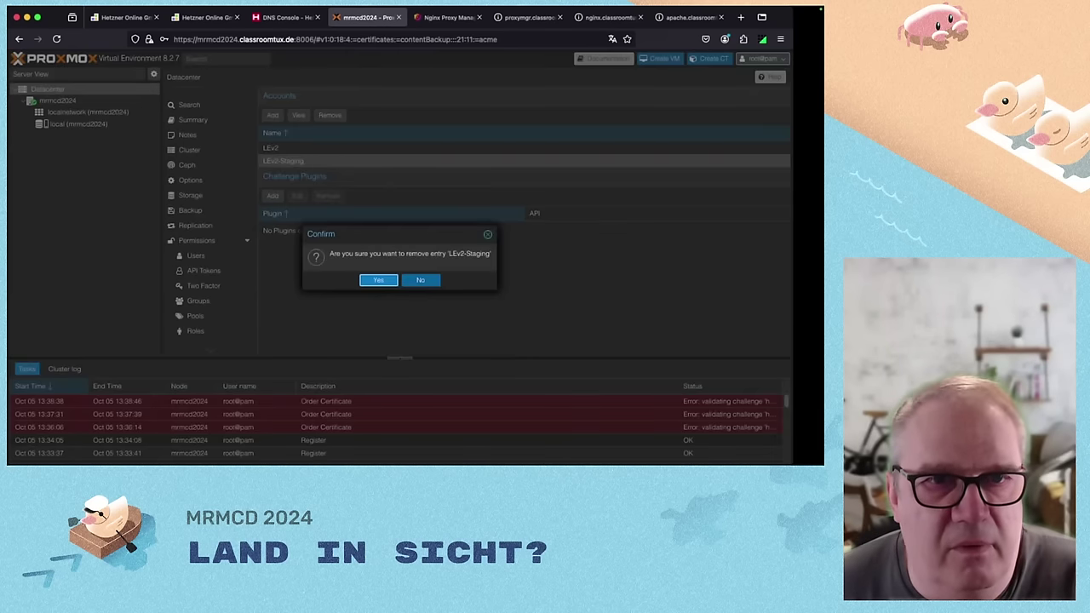
key(Return)
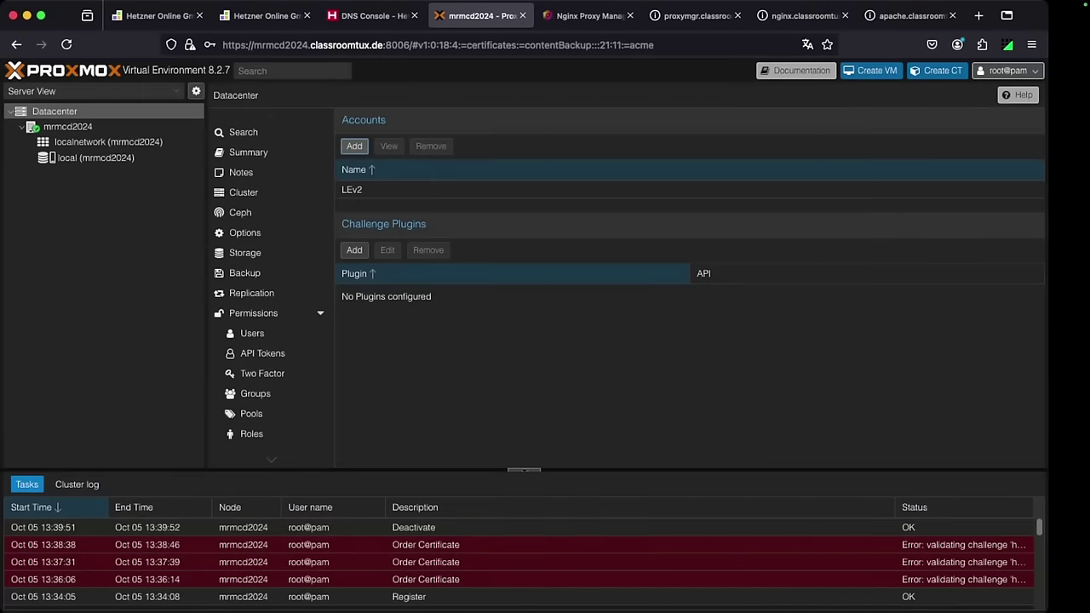
Step: Remove the LEv2 ACME account as well
click(352, 189)
click(430, 145)
key(Return)
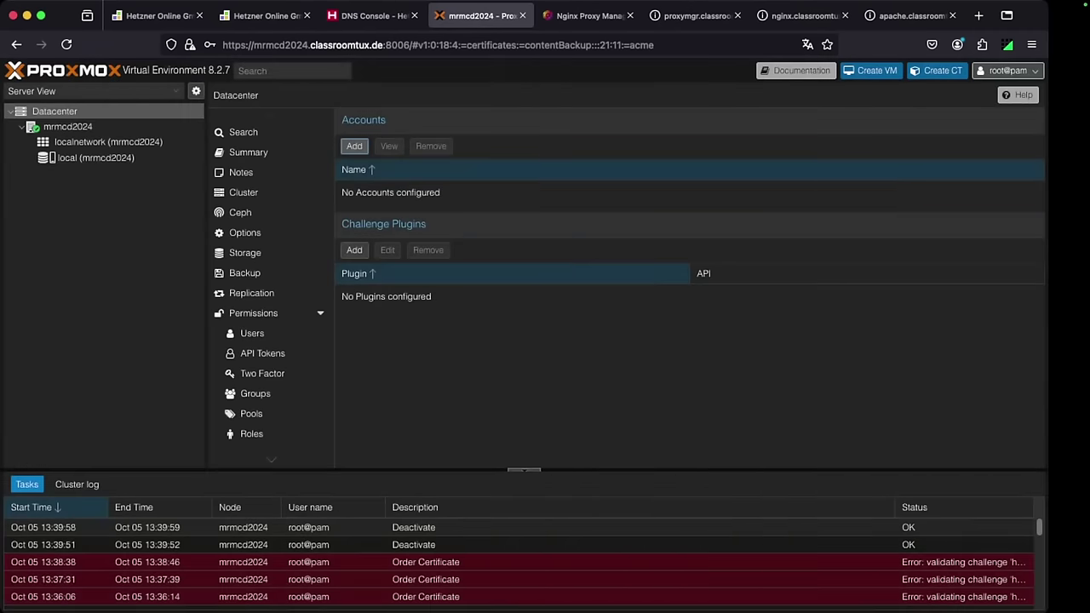
Step: Start a new ACME account named LEv2-Staging using the Let's Encrypt V2 Staging directory
click(354, 146)
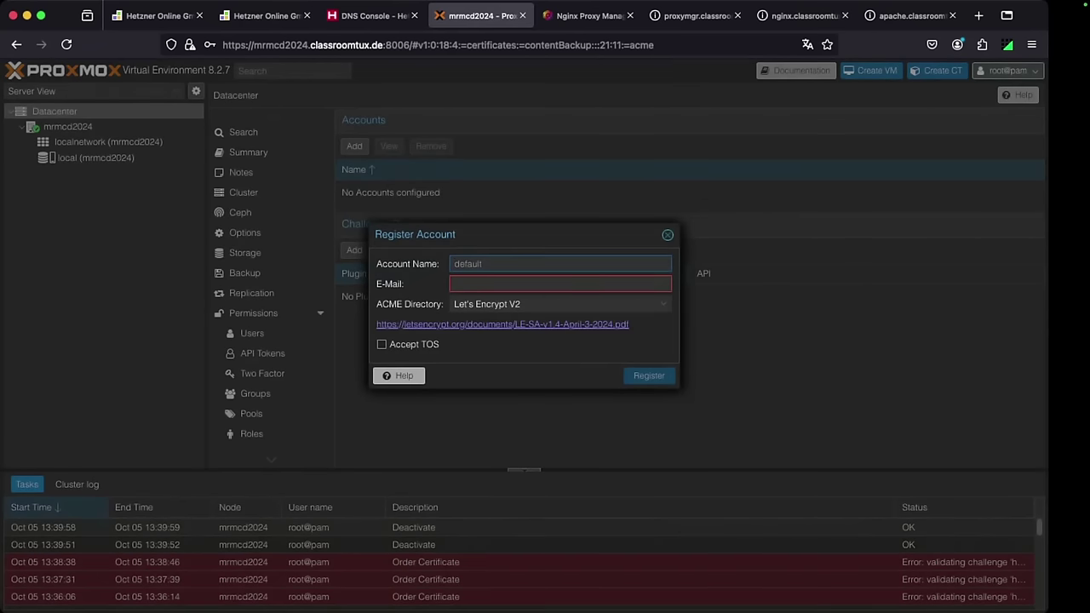
text(LE)
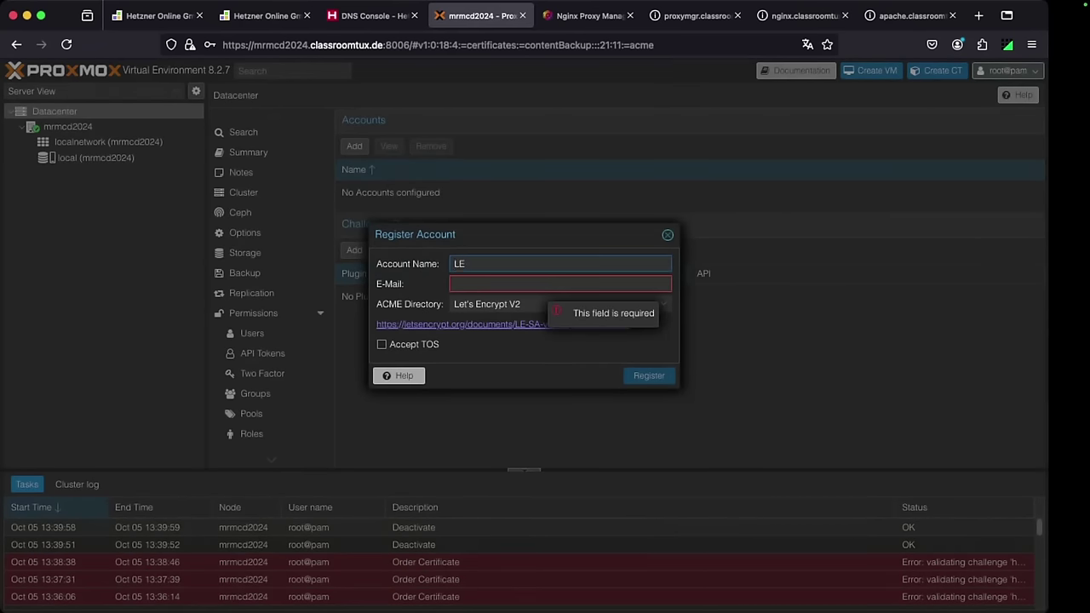
text(v2-Staging)
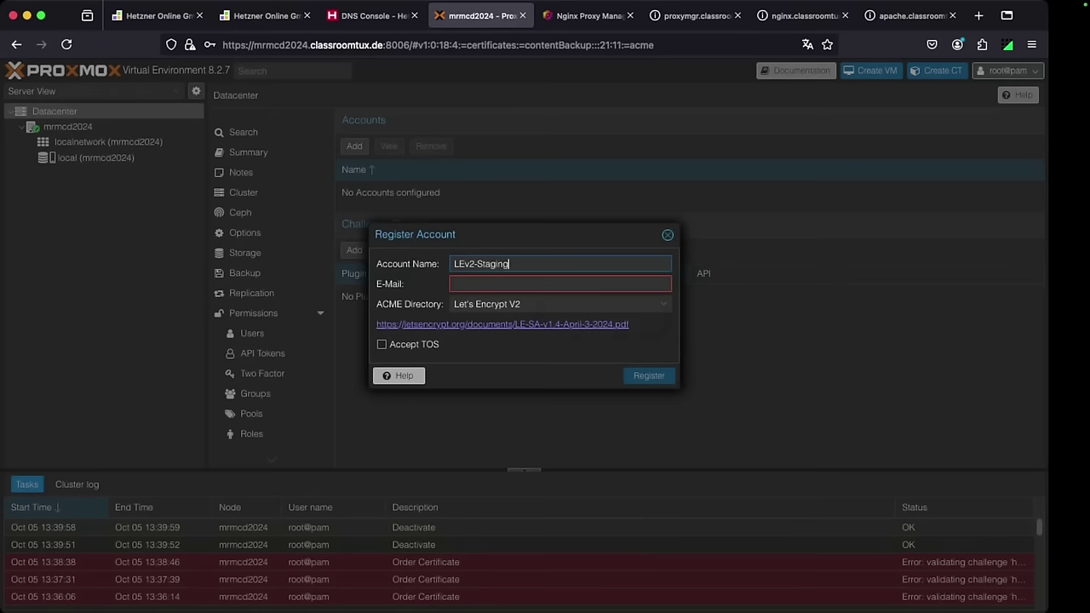
key(Tab)
key(Tab)
key(Down)
key(Down)
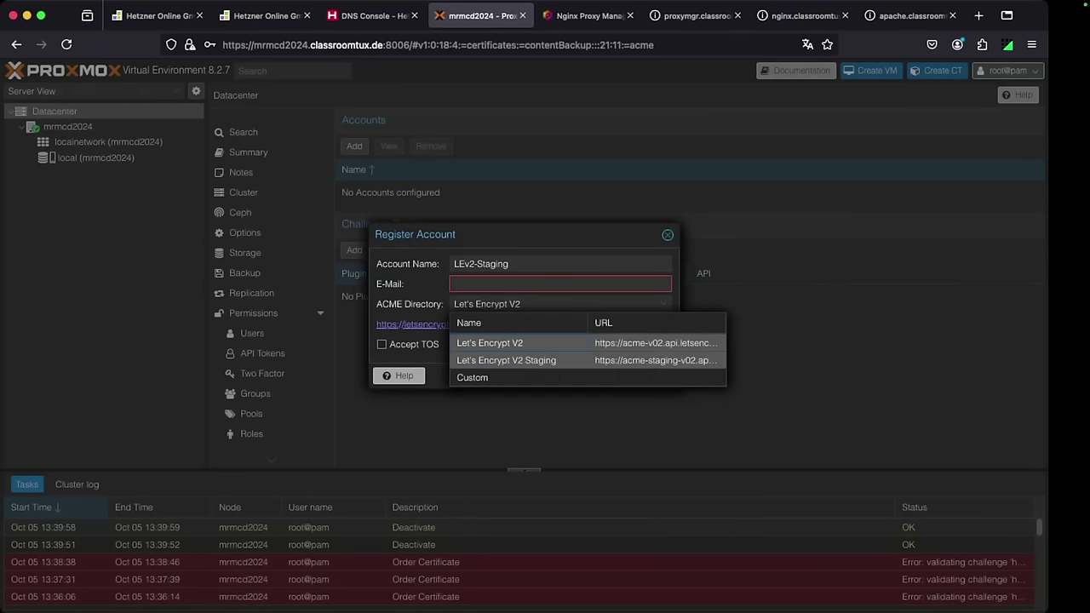
key(Return)
key(shift+Tab)
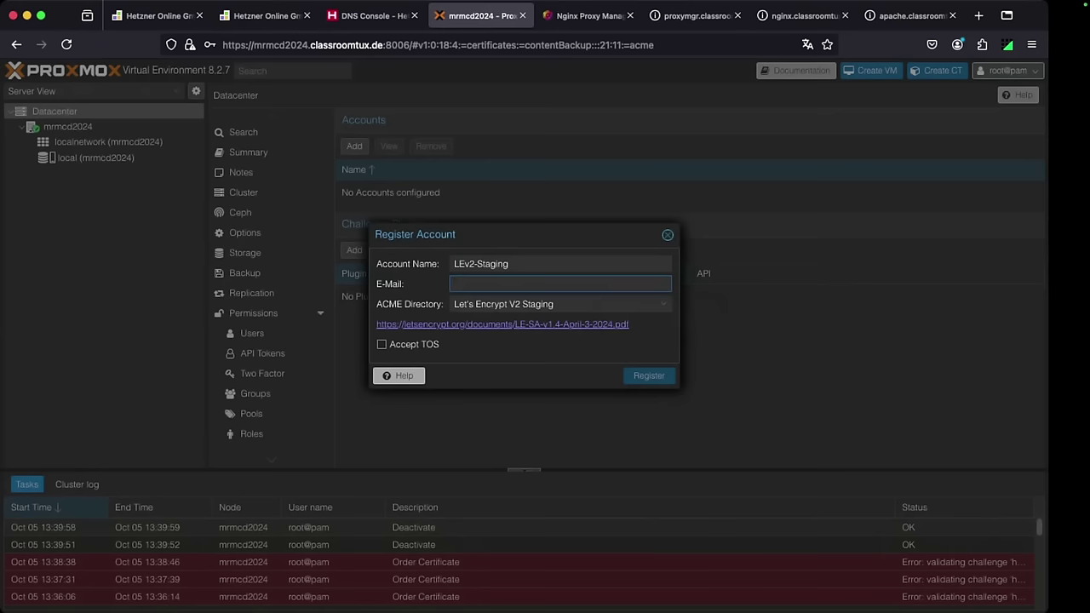
key(super+Tab)
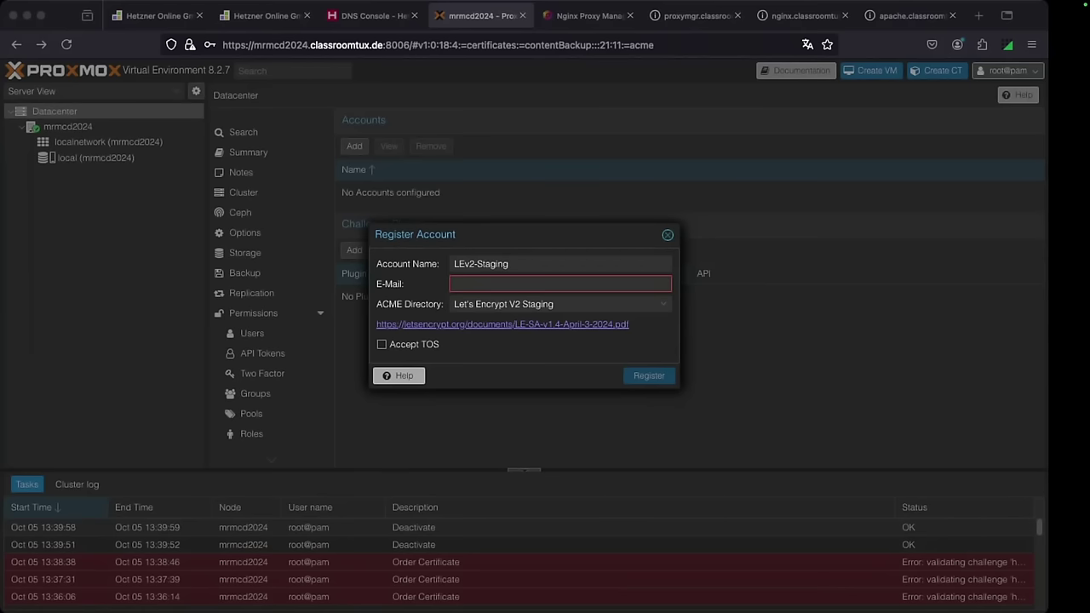
Step: Enter the contact e-mail address, accept the terms of service, and register the account
click(511, 284)
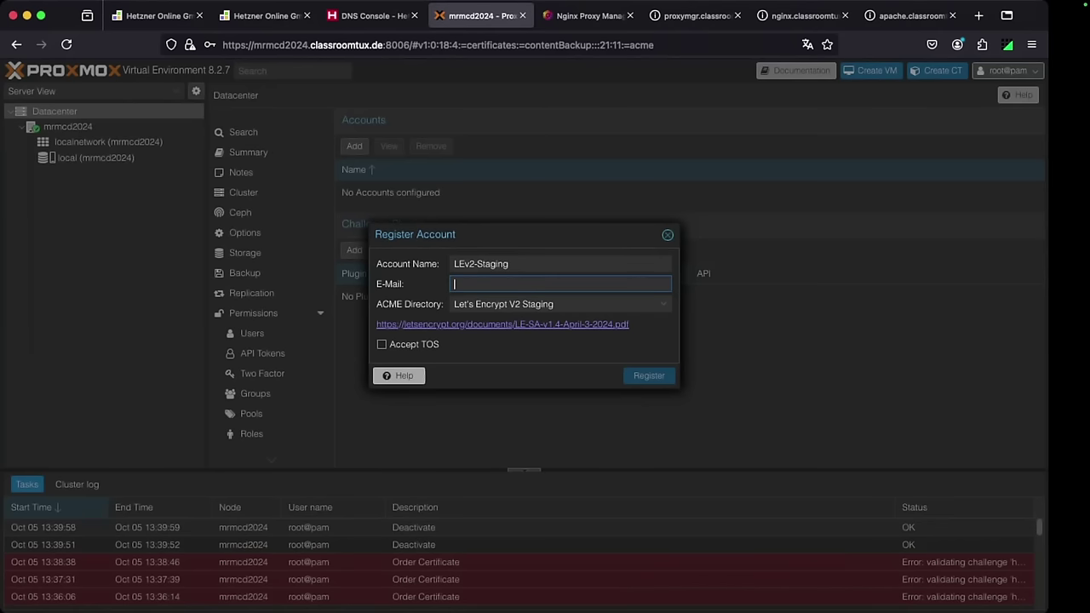
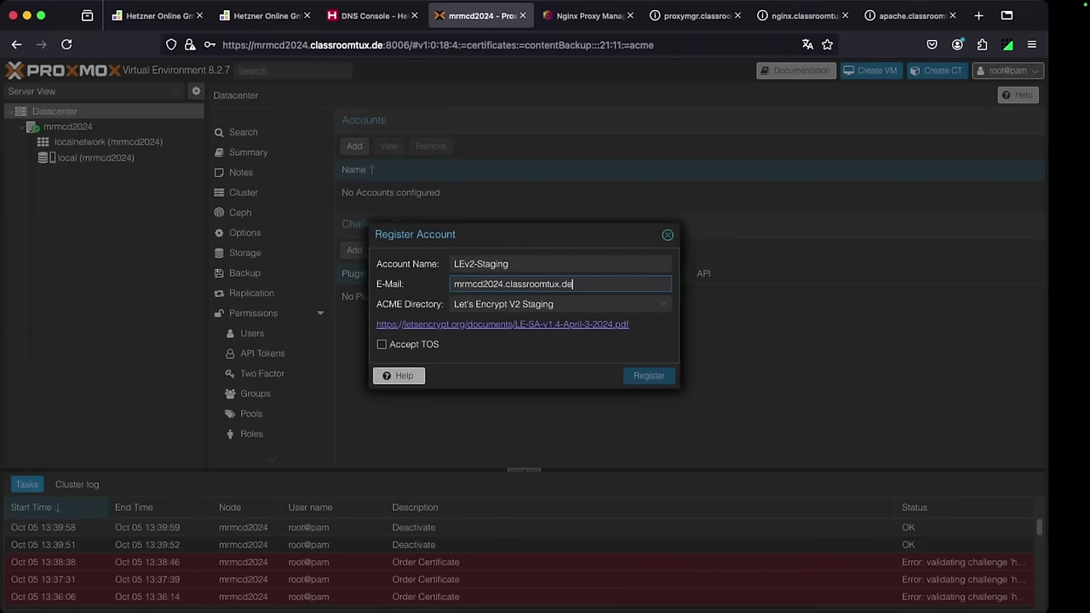
key(Left)
key(Left)
key(Left)
key(Left)
key(Left)
key(Left)
key(Left)
key(Left)
key(Left)
key(Left)
key(Left)
key(BackSpace)
key(BackSpace)
key(BackSpace)
key(BackSpace)
key(BackSpace)
text(@)
click(381, 344)
click(649, 376)
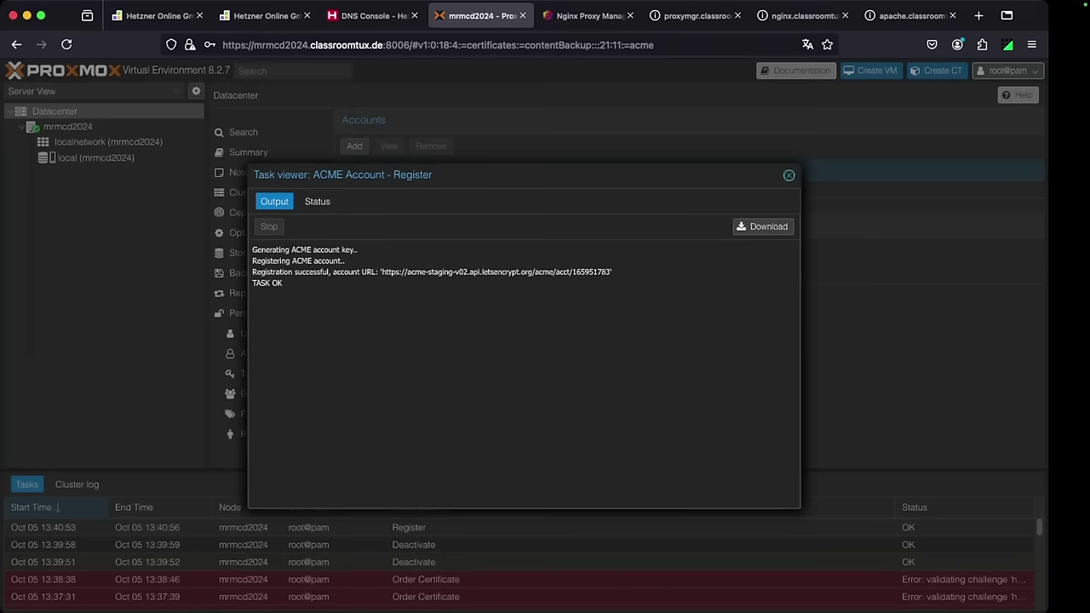
Step: Start another ACME account named LEv2 and enter the contact e-mail address
click(788, 174)
click(354, 146)
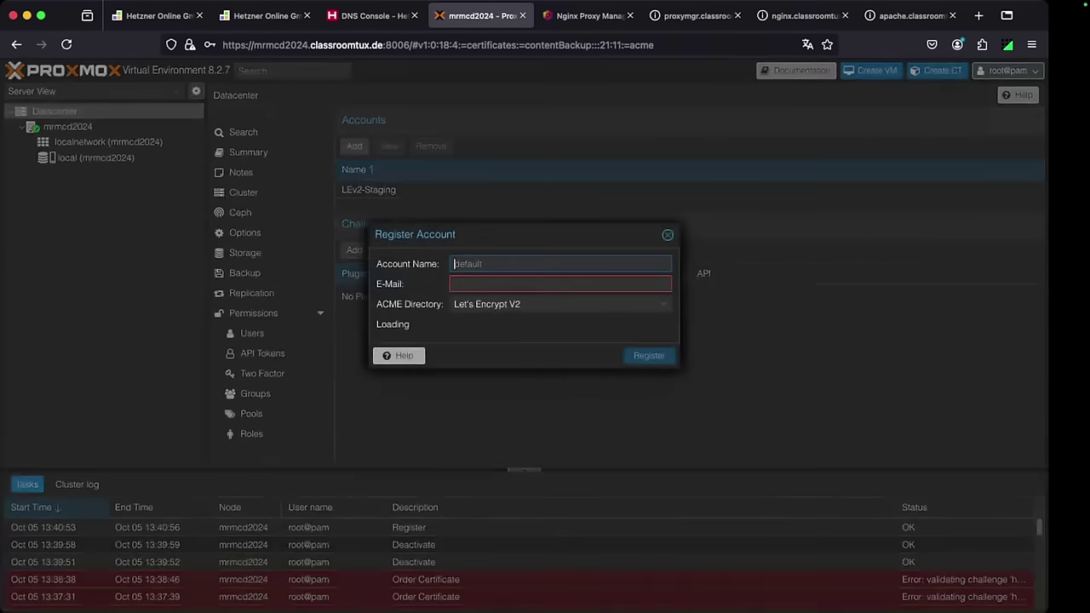
text(LEv2)
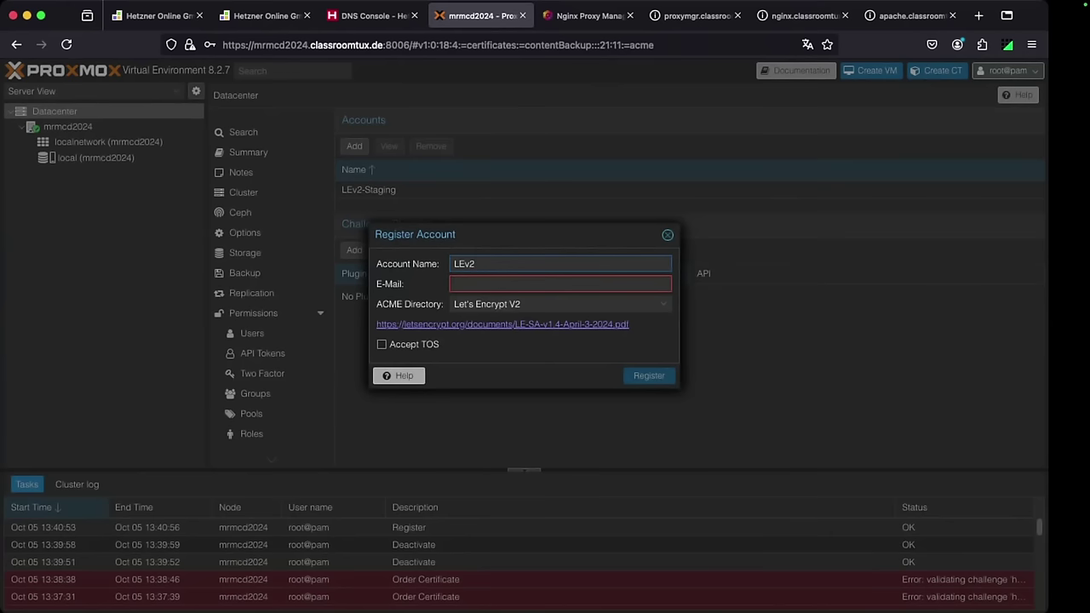
key(Tab)
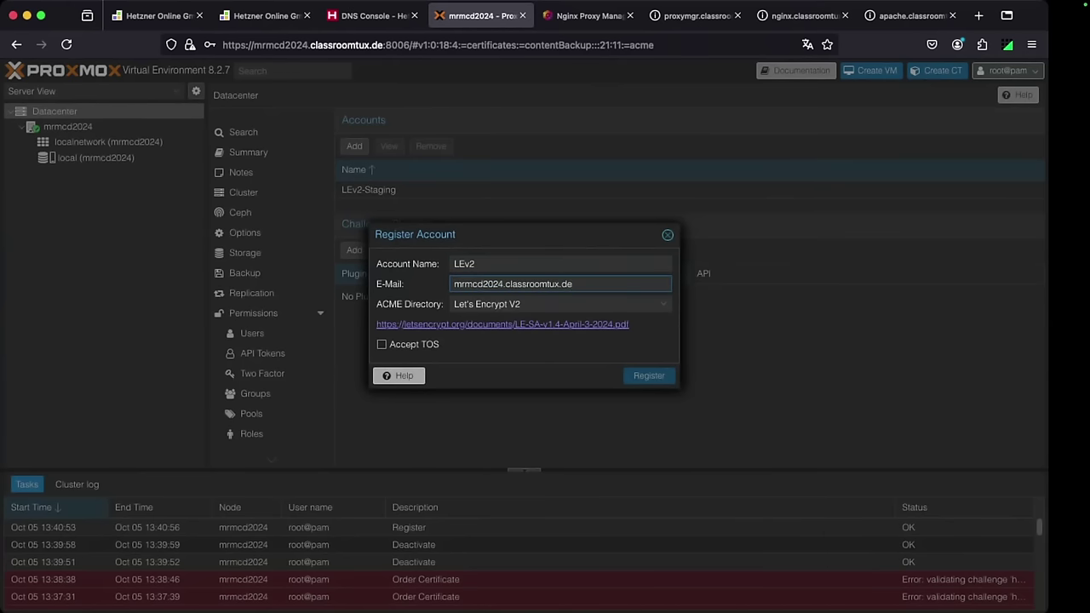
key(Left)
key(Left)
key(Left)
key(Left)
key(Left)
key(Left)
key(Left)
key(Left)
key(Left)
key(Left)
key(Left)
key(Left)
key(Left)
key(Left)
key(BackSpace)
key(BackSpace)
key(BackSpace)
key(BackSpace)
key(BackSpace)
text(@)
Step: Keep the Let's Encrypt V2 directory, accept the terms of service, and register LEv2
key(Tab)
key(Down)
key(Escape)
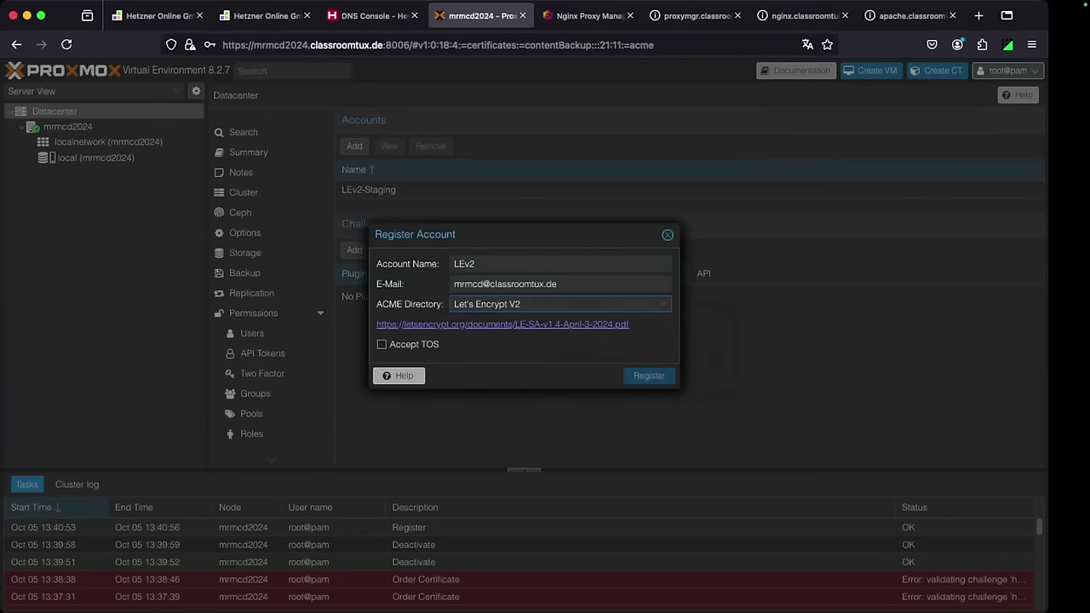
key(Tab)
key(space)
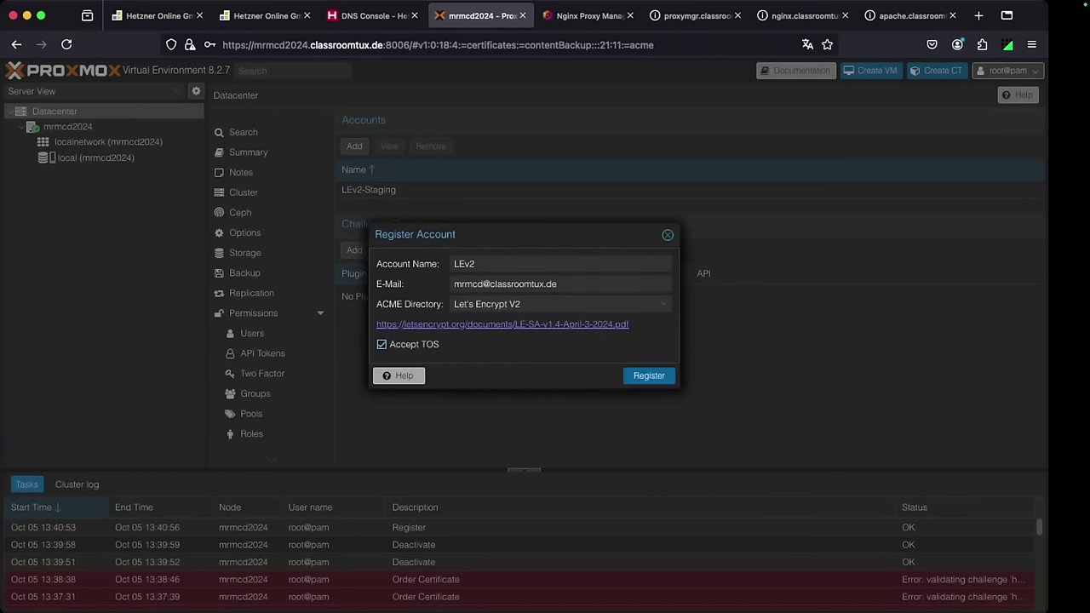
key(Return)
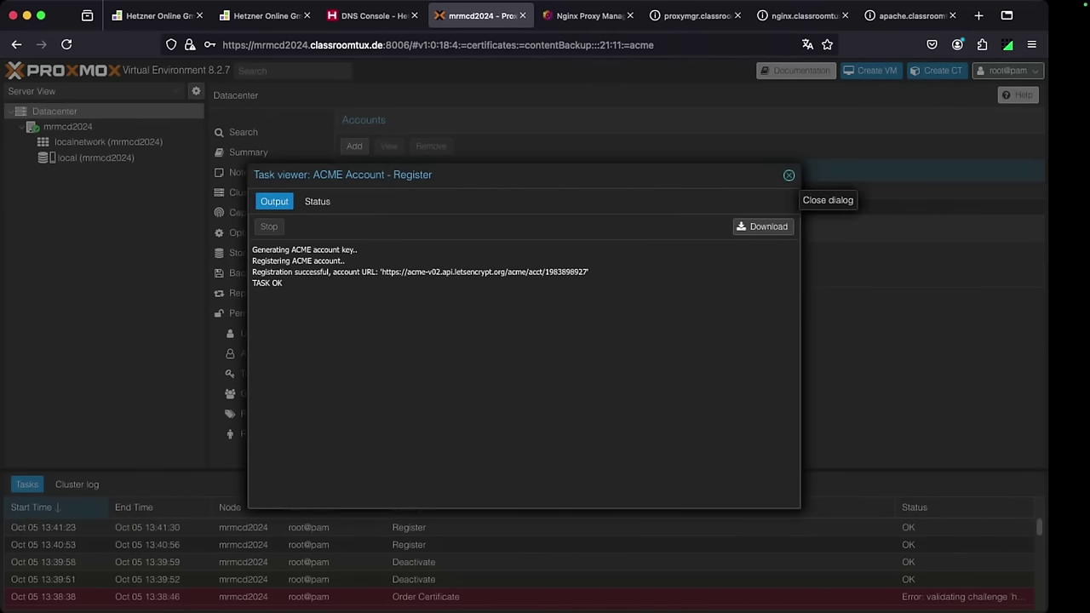
Step: Set the node certificate ACME account to LEv2-Staging and order a certificate, which fails
click(788, 175)
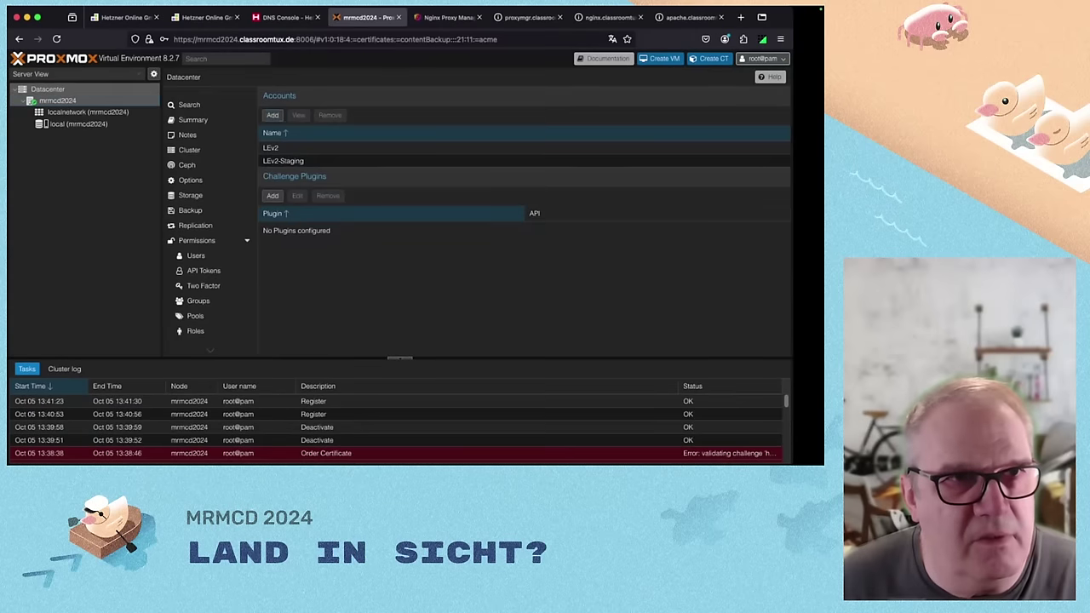
click(67, 126)
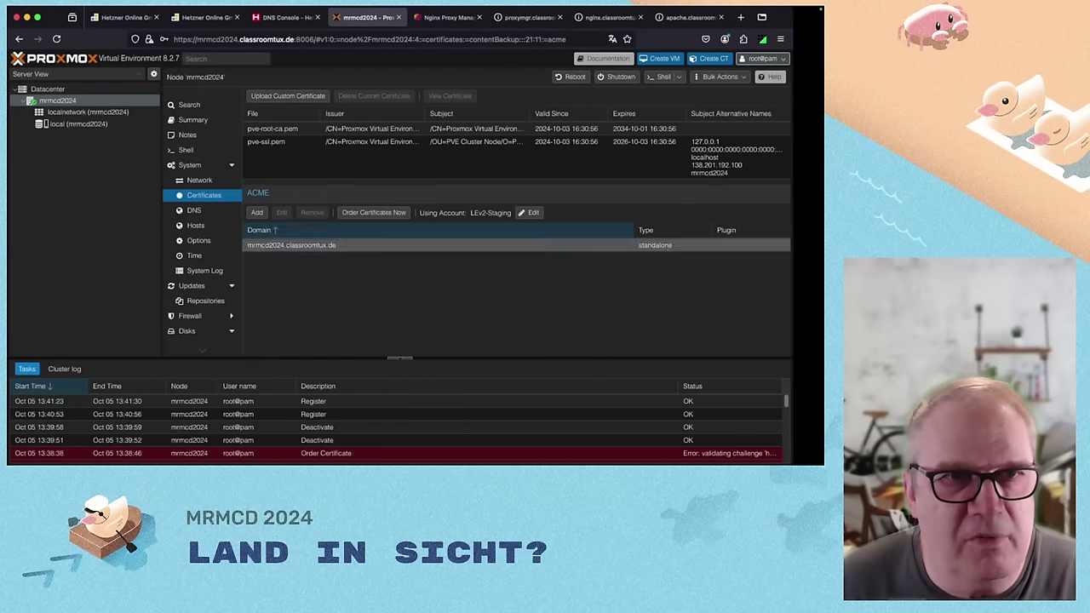
click(528, 212)
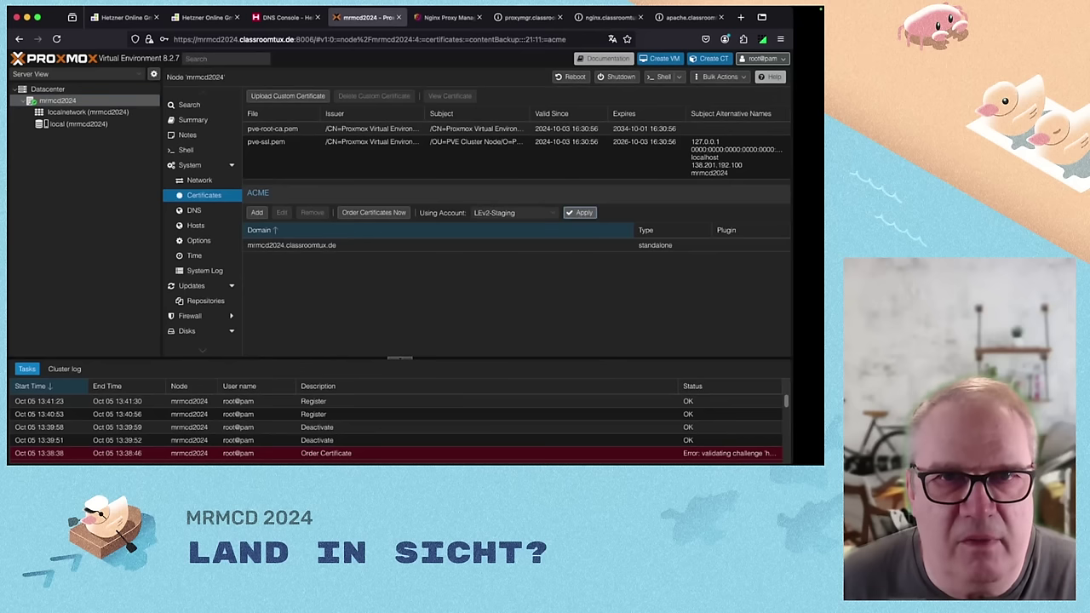
click(510, 212)
click(503, 237)
click(580, 212)
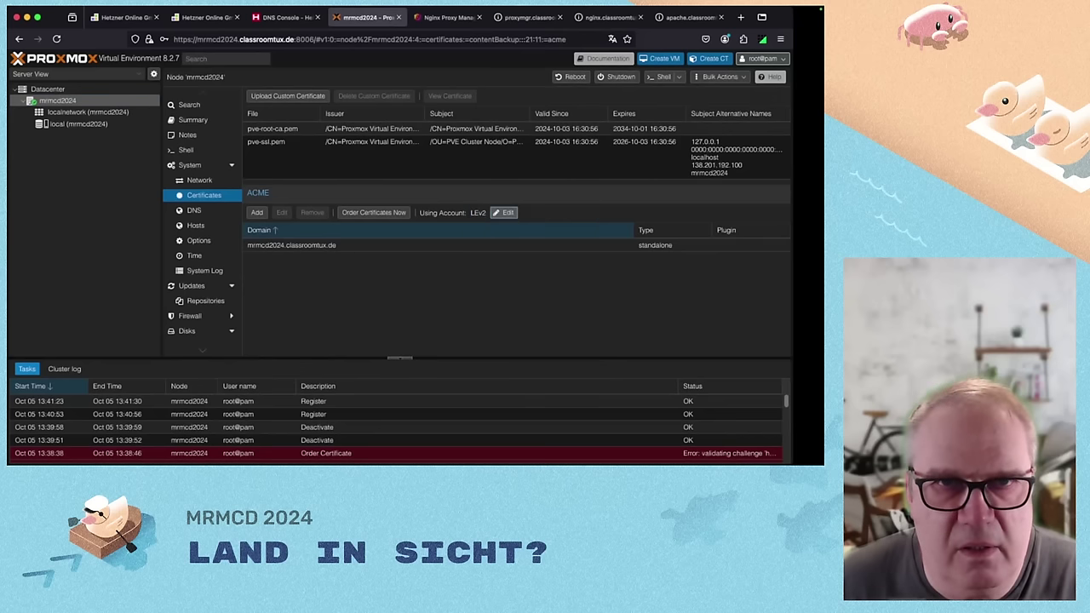
click(503, 212)
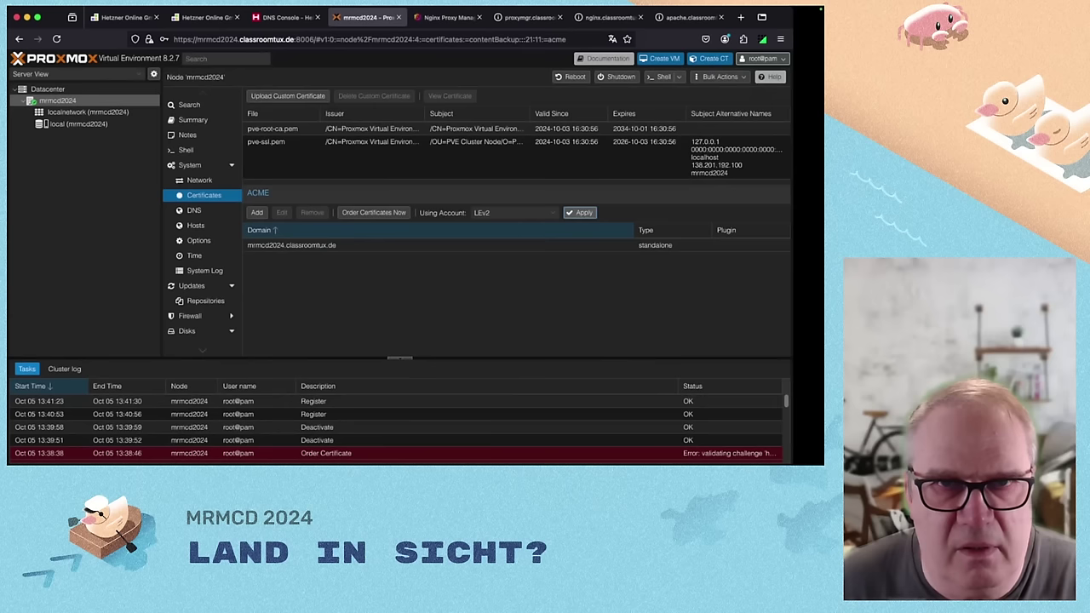
click(511, 212)
click(502, 225)
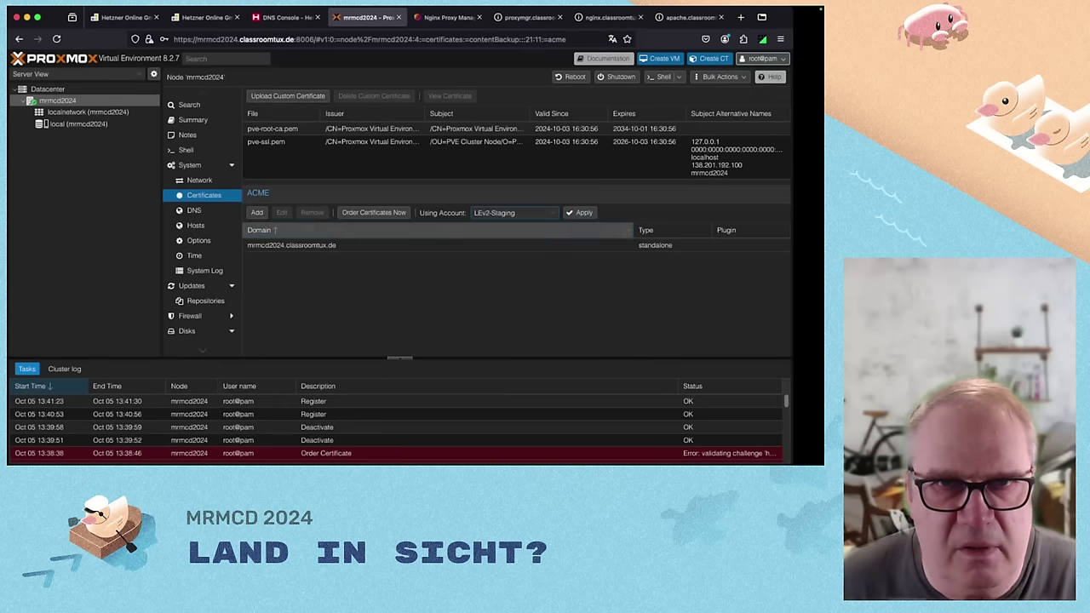
click(580, 212)
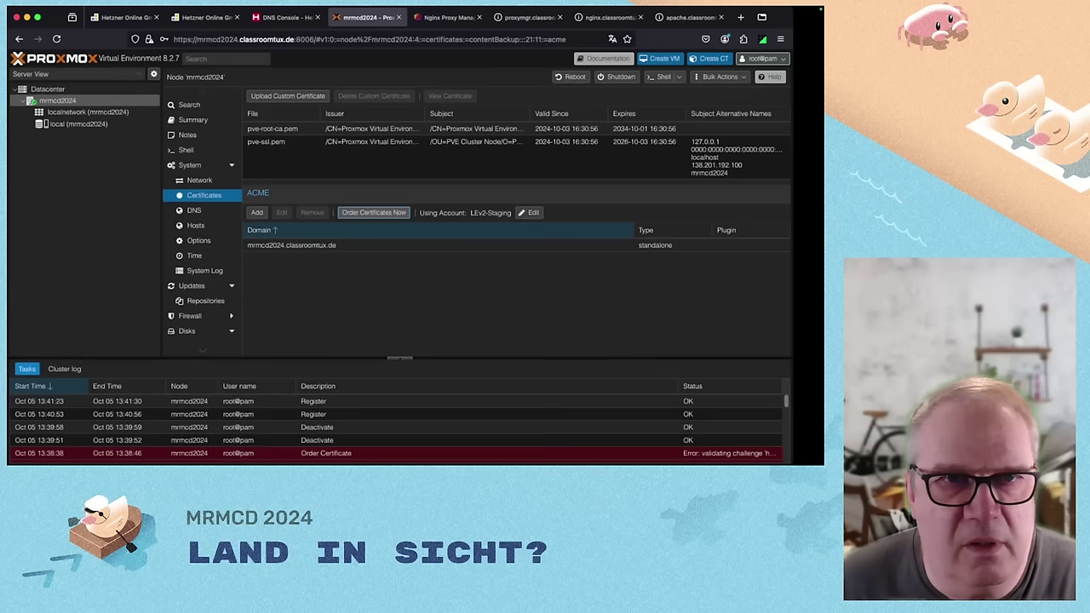
click(373, 212)
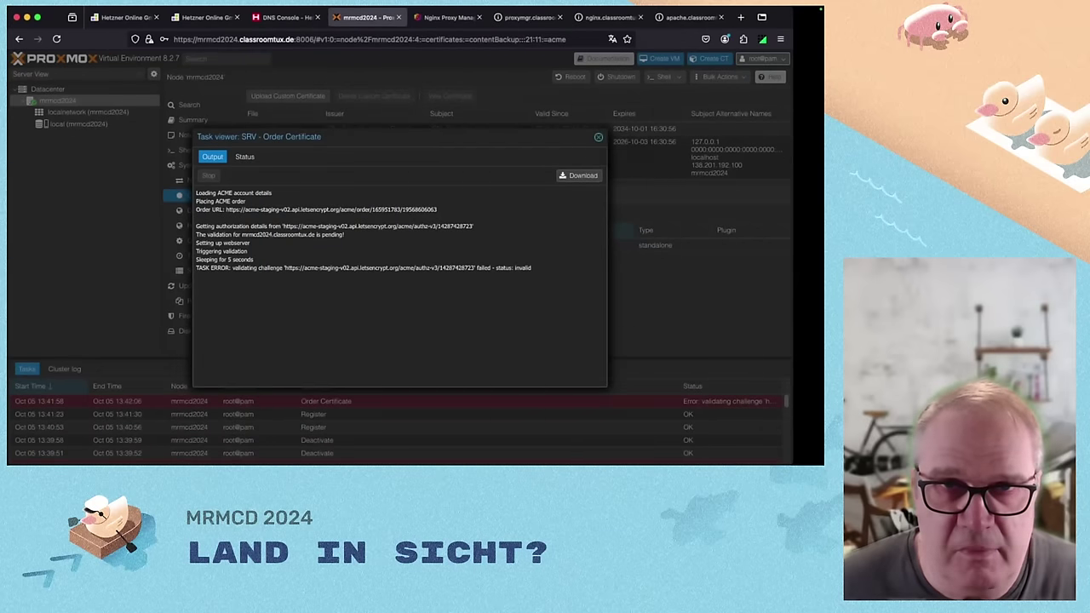
key(Escape)
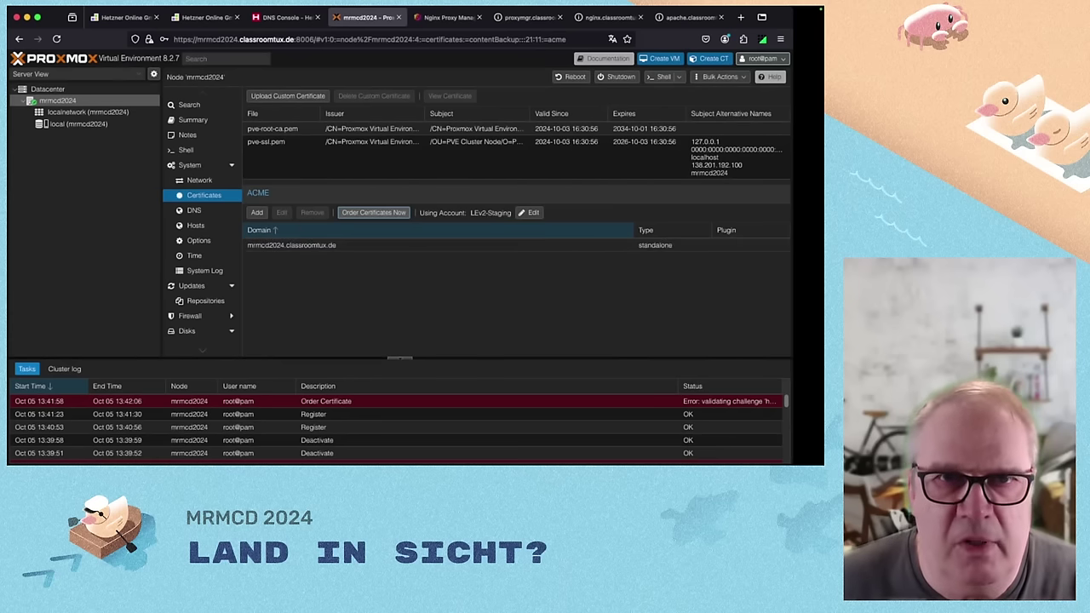
Step: Switch the node's ACME account to LEv2 and order the certificate again
click(528, 212)
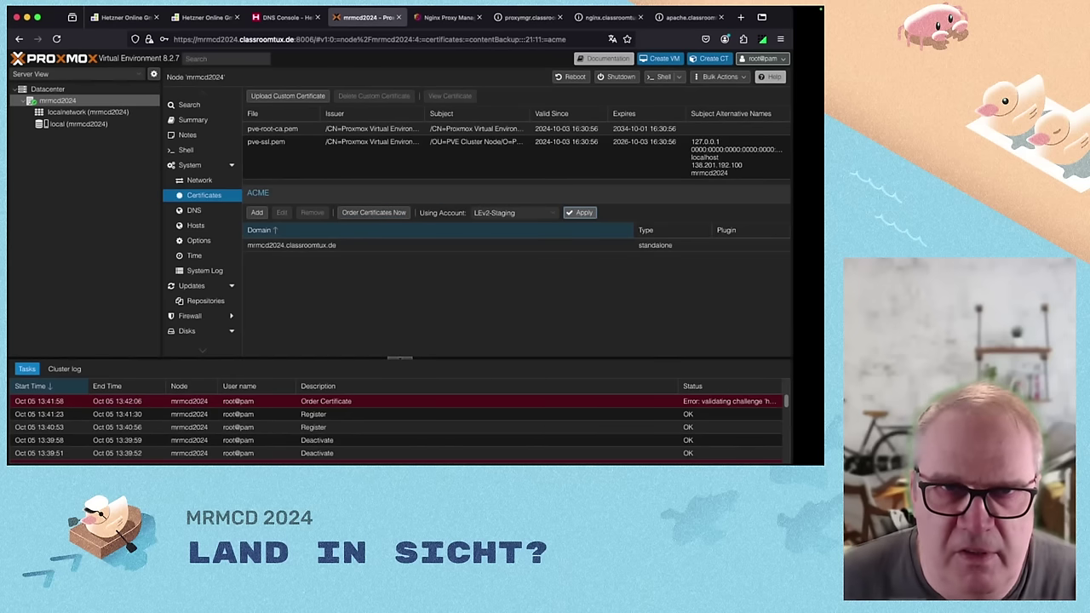
click(545, 212)
click(485, 236)
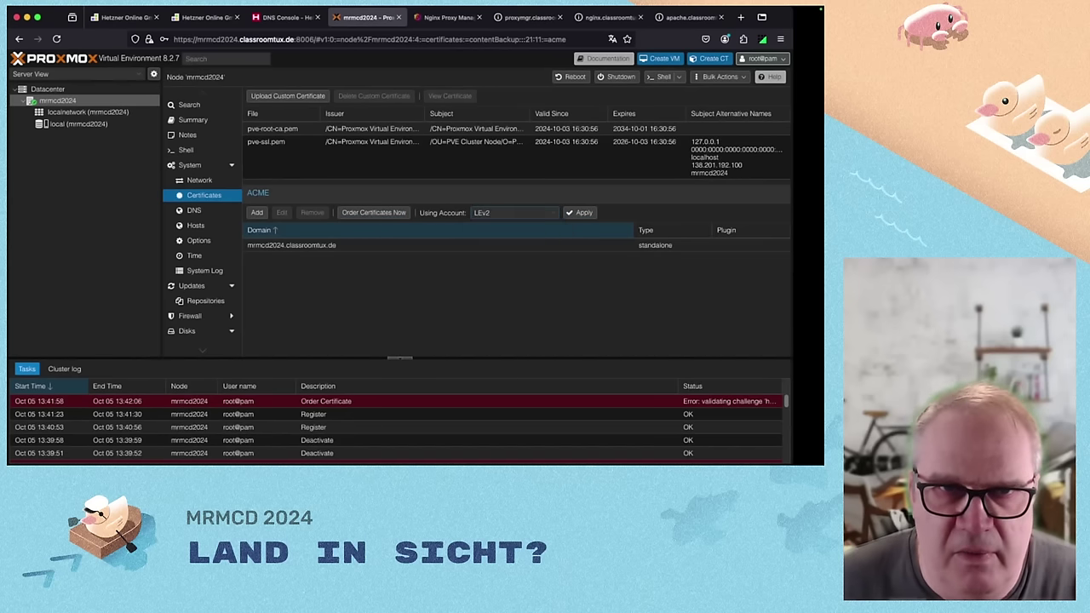
click(580, 212)
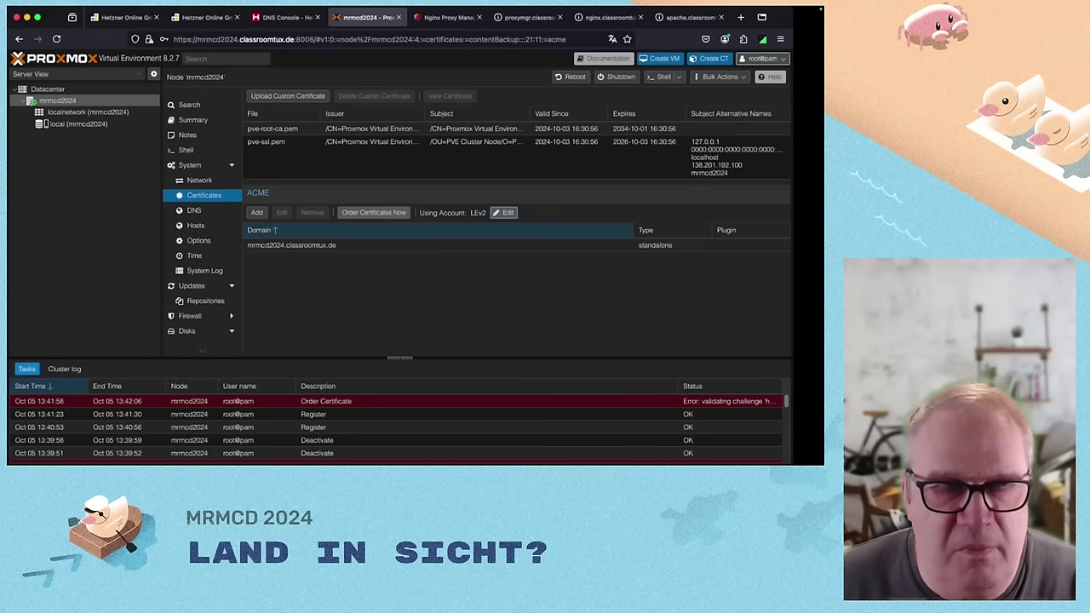
click(373, 212)
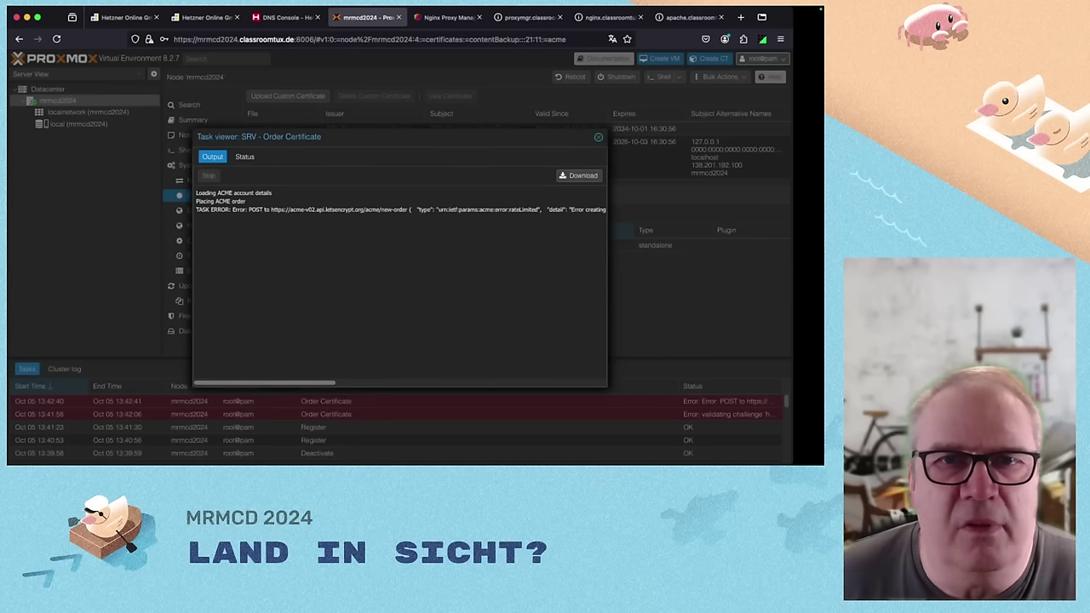
Step: Close the Task viewer: SRV - Order Certificate window showing the failed order
click(598, 138)
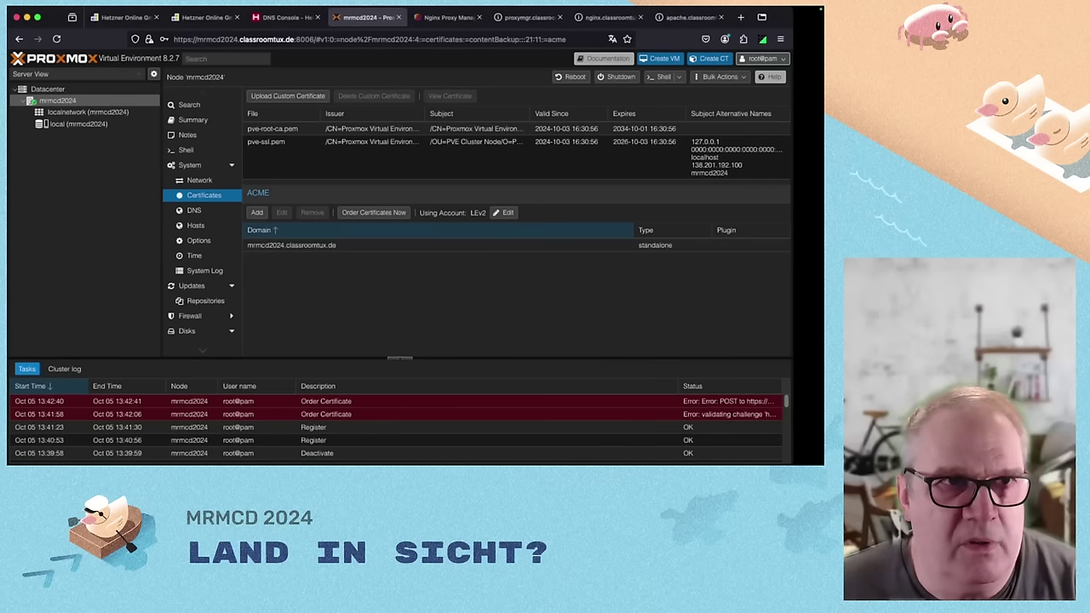
Step: Uncheck Enable on the local storage in Datacenter > Storage and save
click(48, 88)
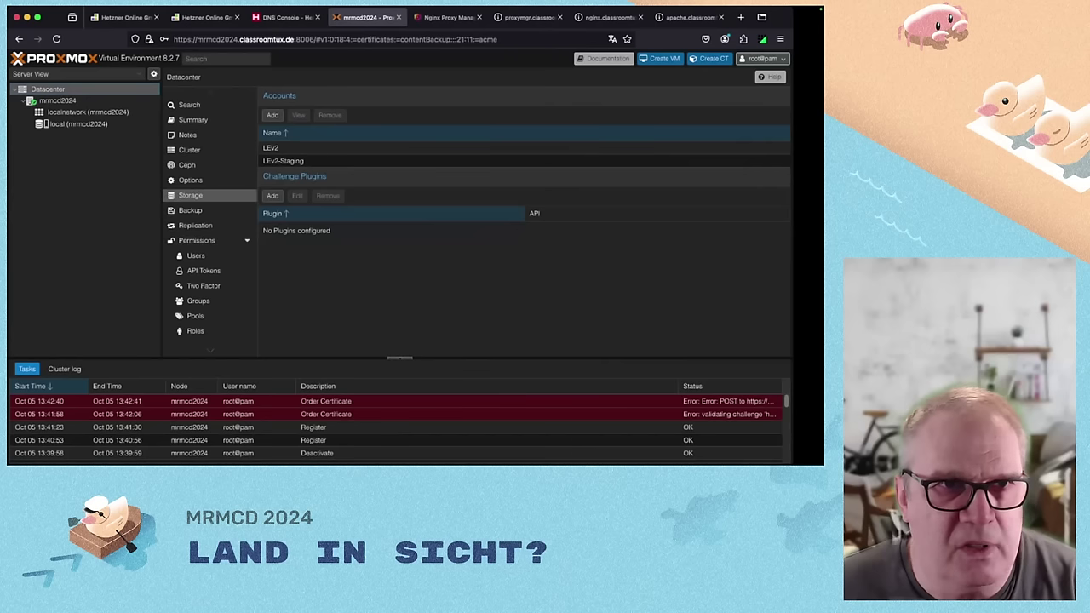
click(191, 195)
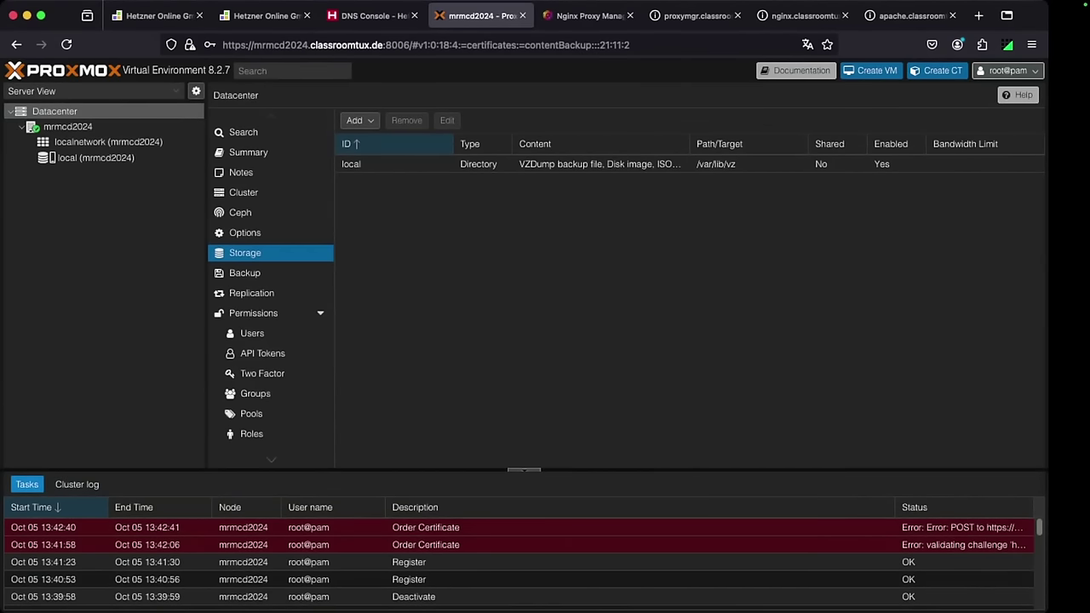
click(374, 163)
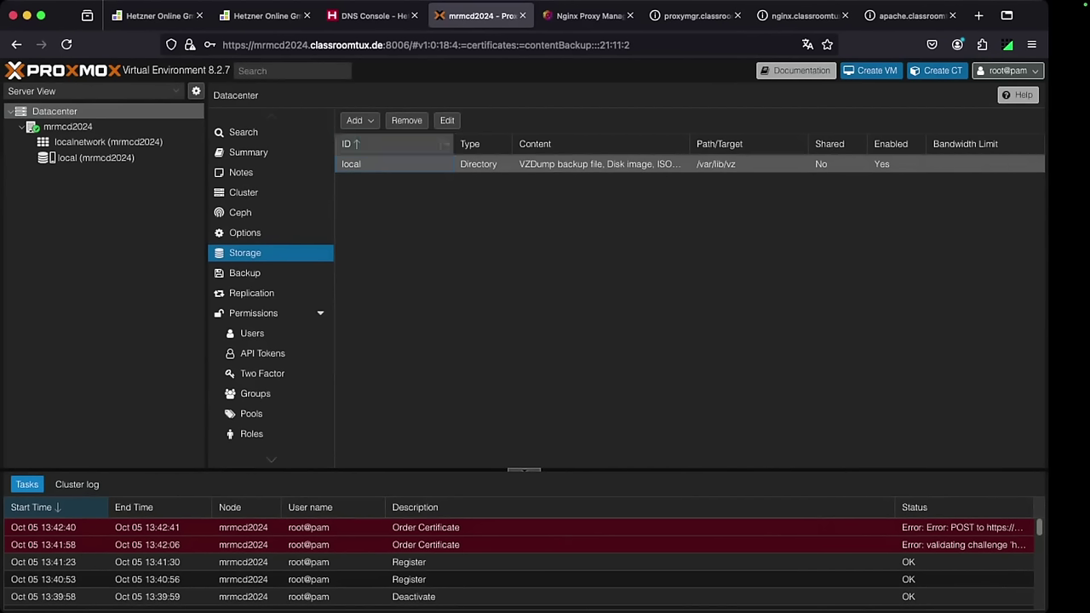
click(447, 120)
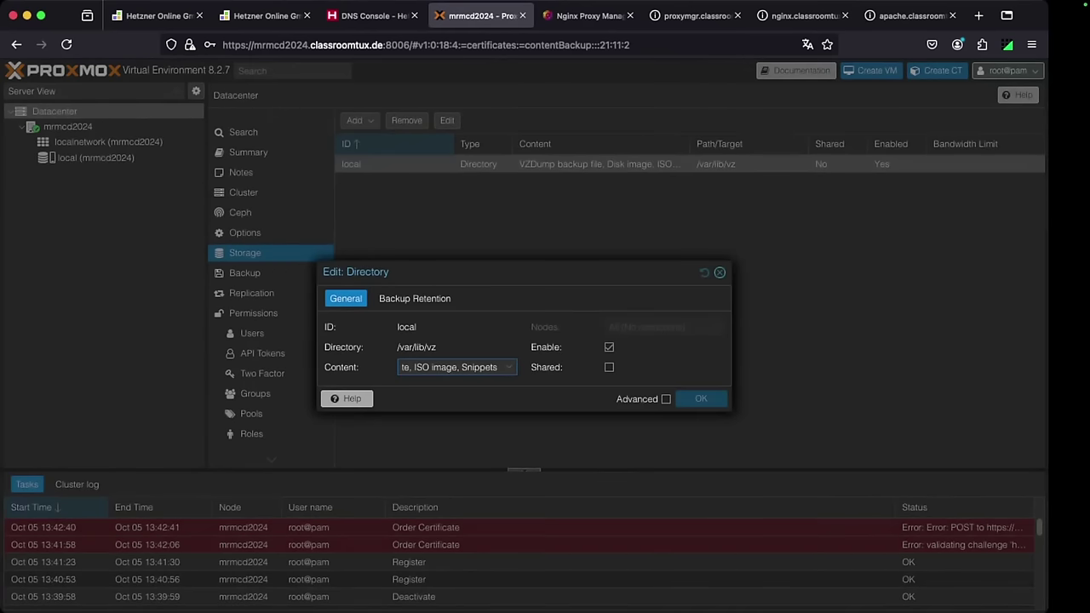
click(609, 347)
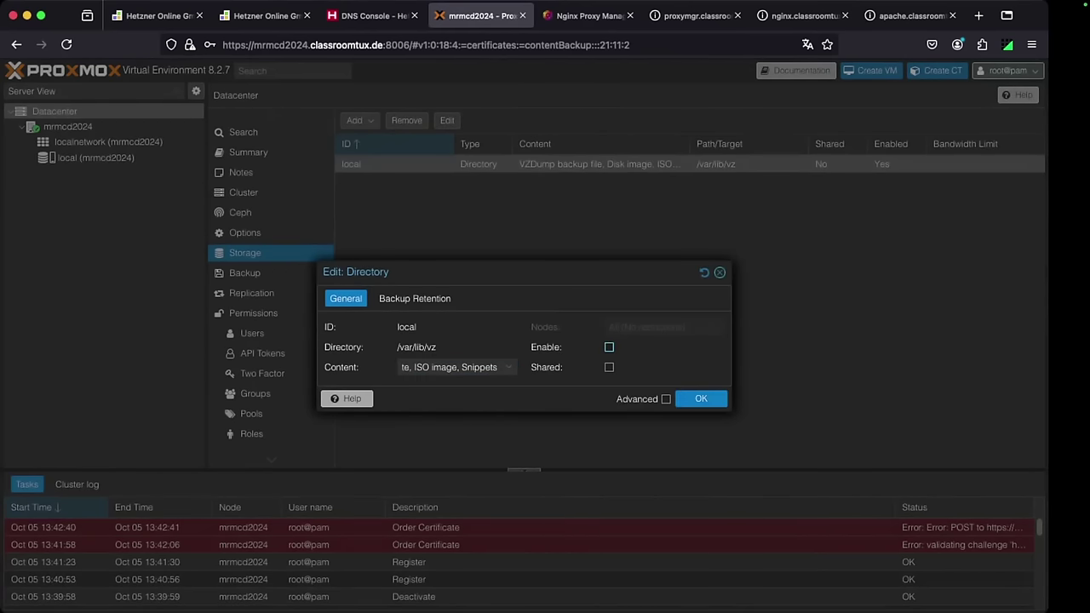
click(700, 399)
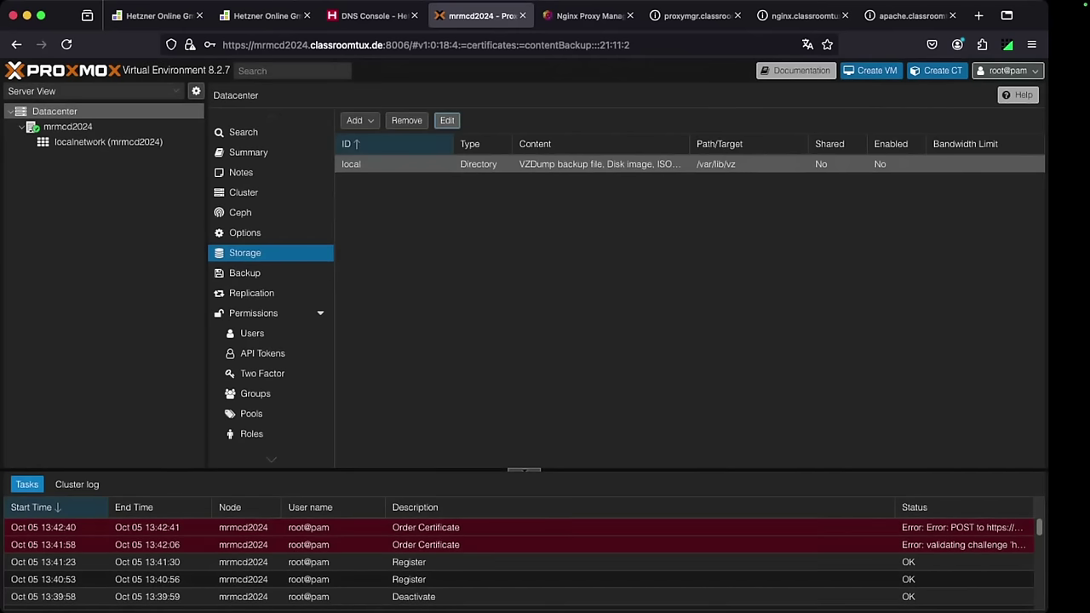
Step: Add a BTRFS storage with ID mrmcd and path /storage/mrmcd
click(358, 121)
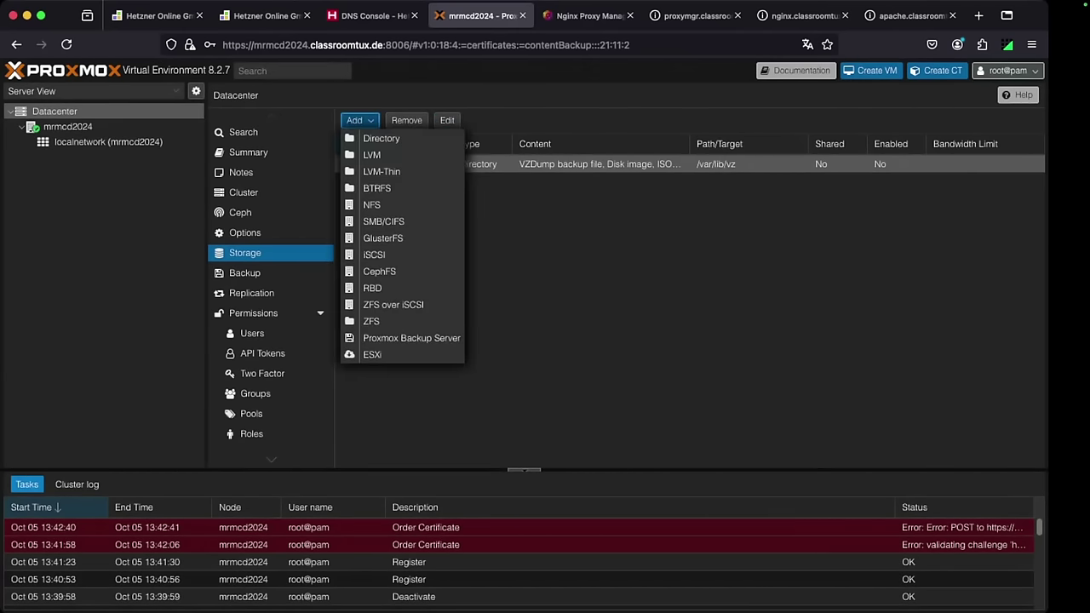
key(Escape)
key(Return)
key(Down)
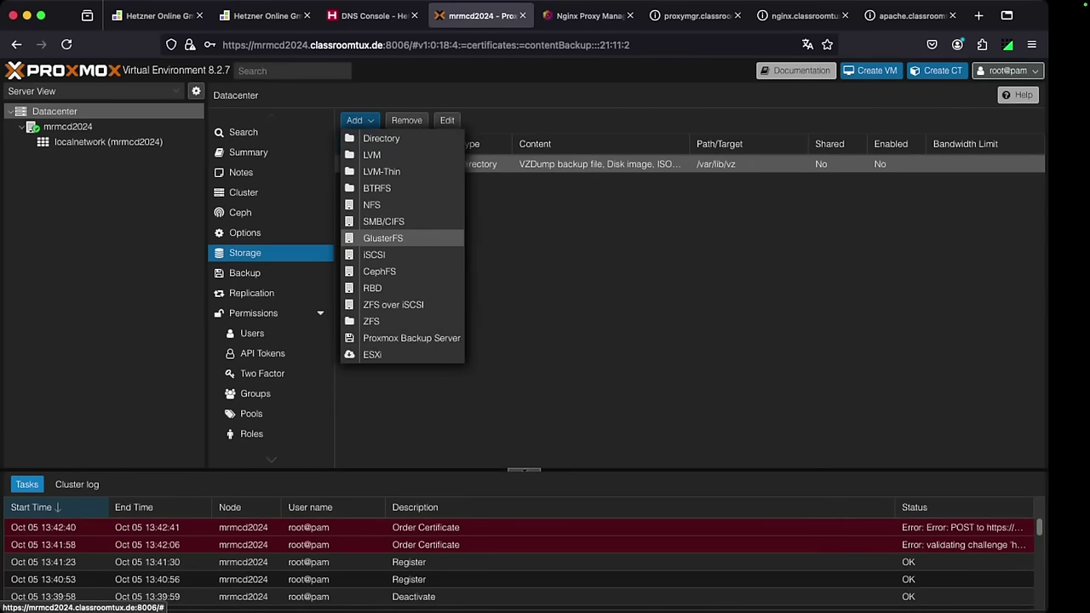
key(Up)
key(Up)
key(Up)
key(Return)
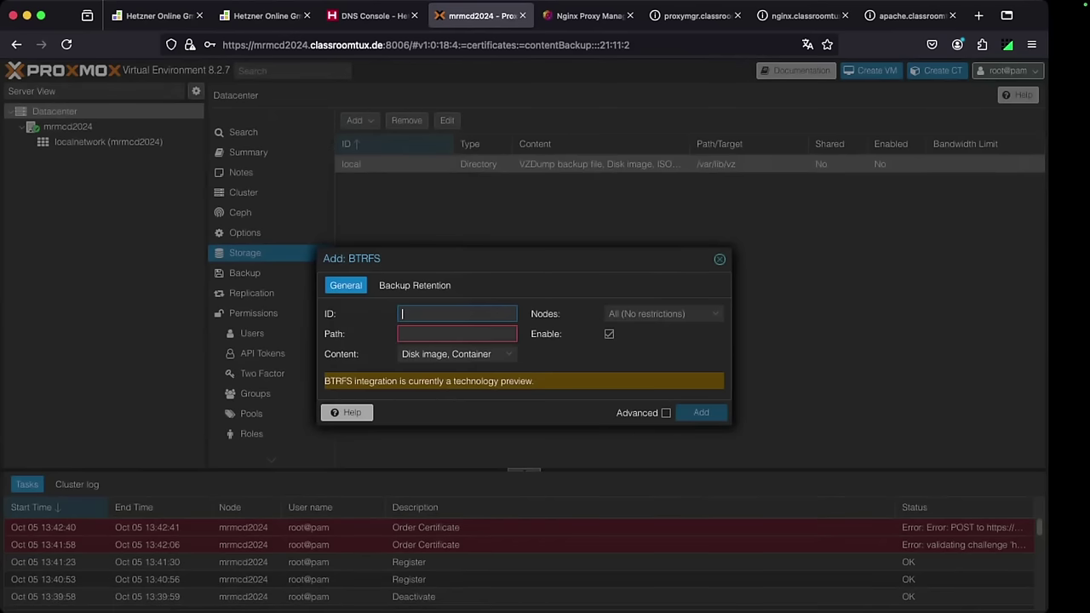
text(mrmcd)
key(Tab)
text(/storage/)
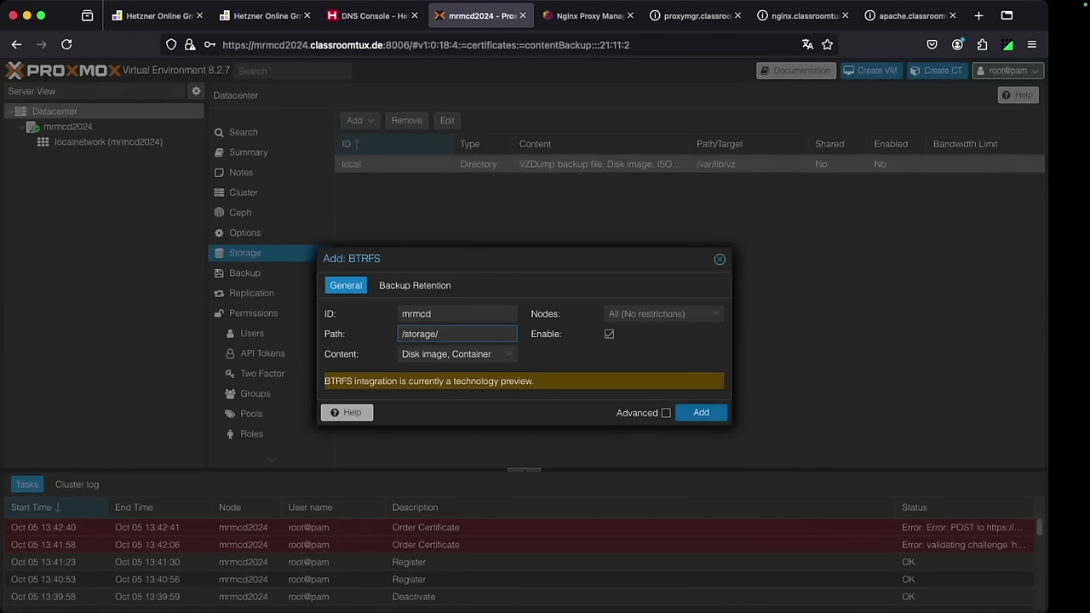
key(BackSpace)
text(mrmcd)
Step: Choose backups, disk images and ISO images as content and create the mrmcd storage
key(Tab)
key(Down)
key(Down)
key(space)
key(Down)
key(Down)
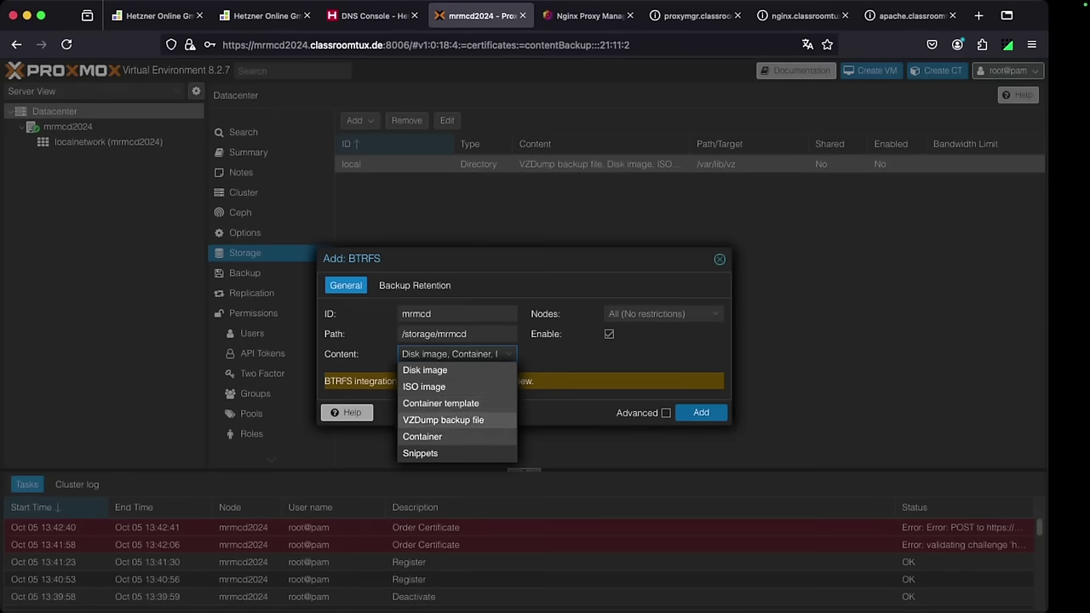
key(Down)
key(Down)
key(Escape)
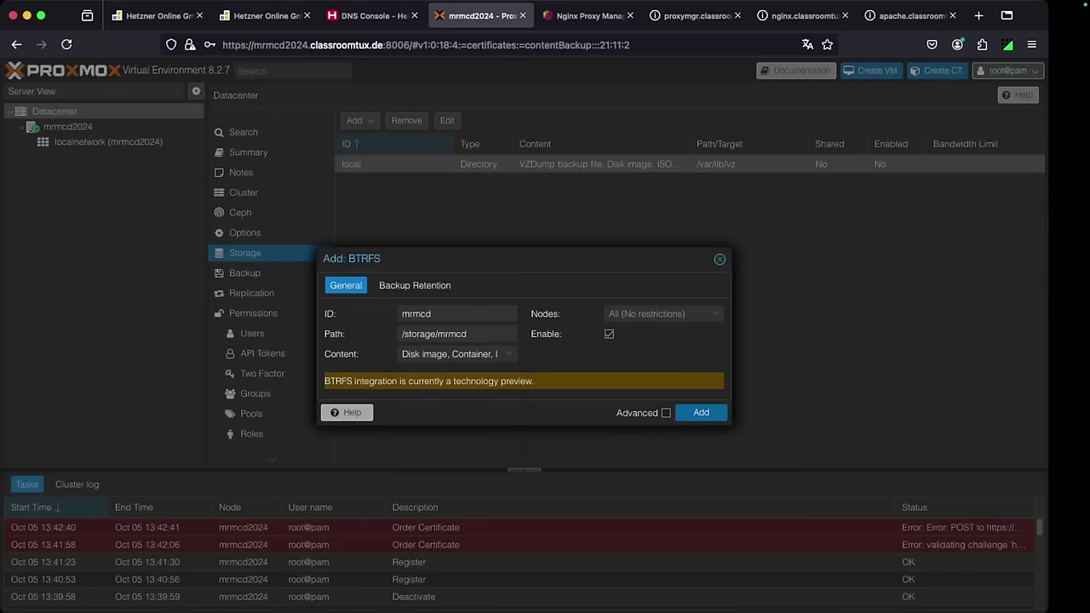
key(Return)
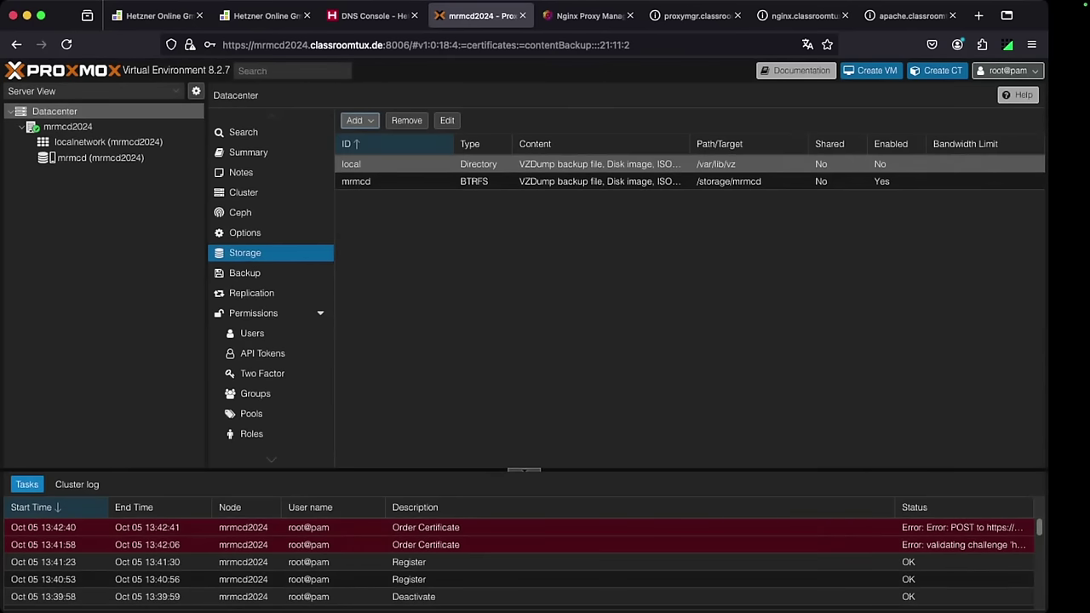
key(super+Tab)
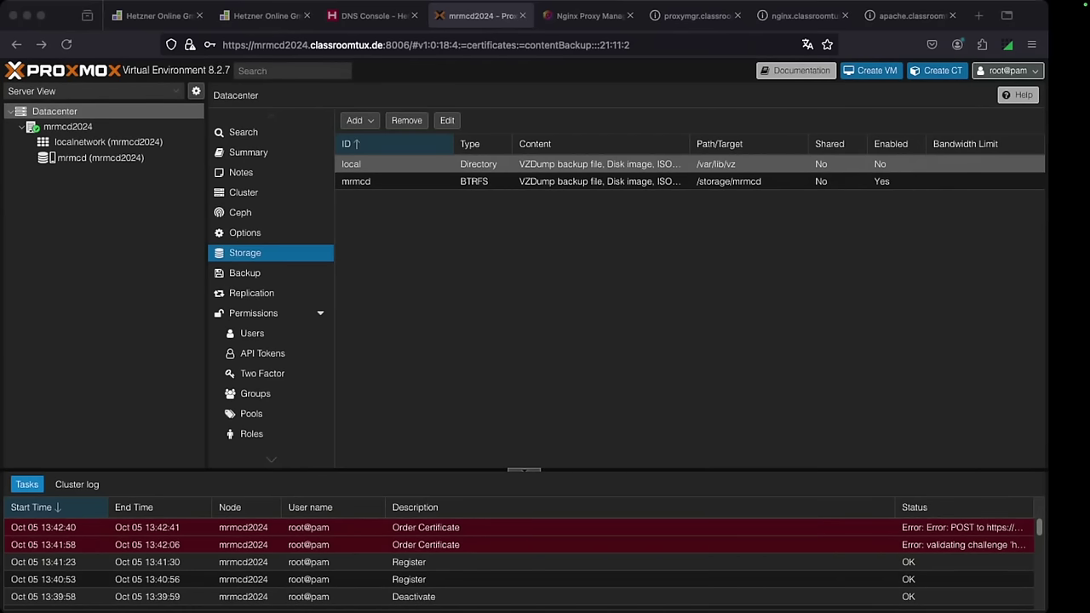
click(154, 15)
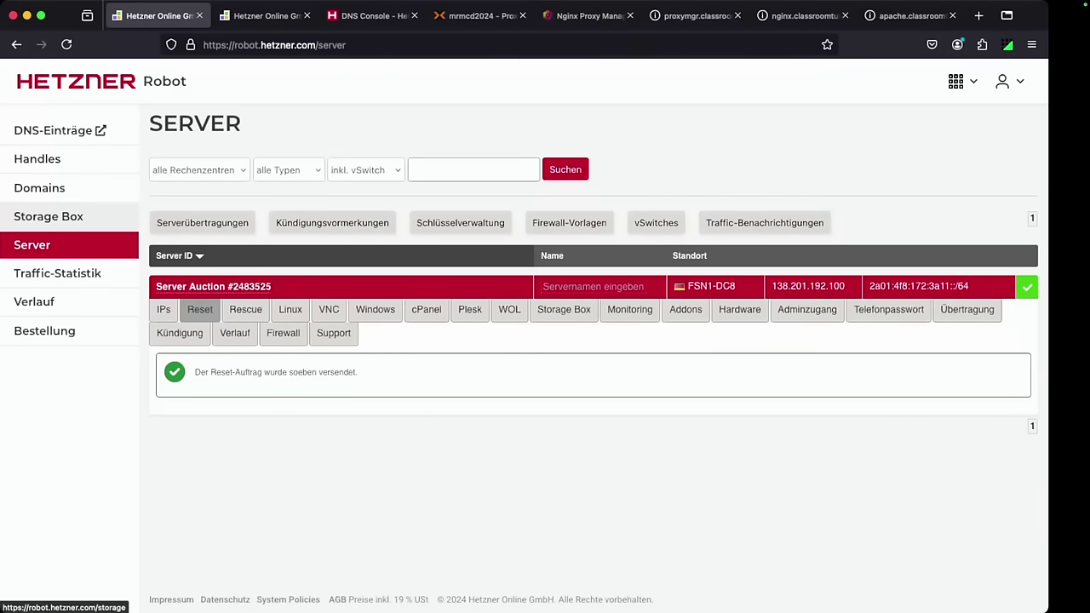
click(48, 216)
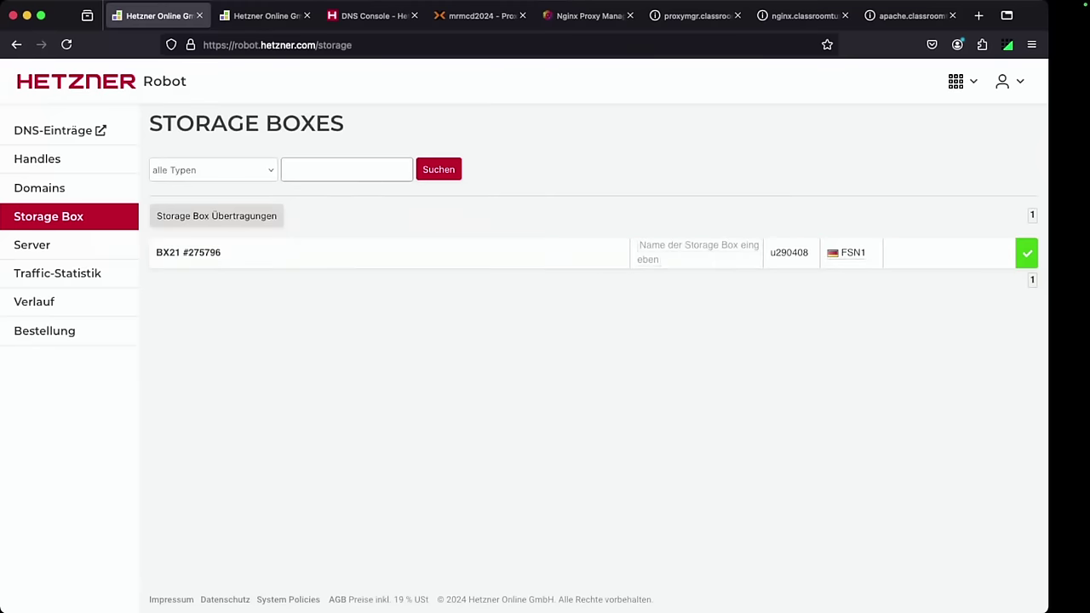
click(32, 244)
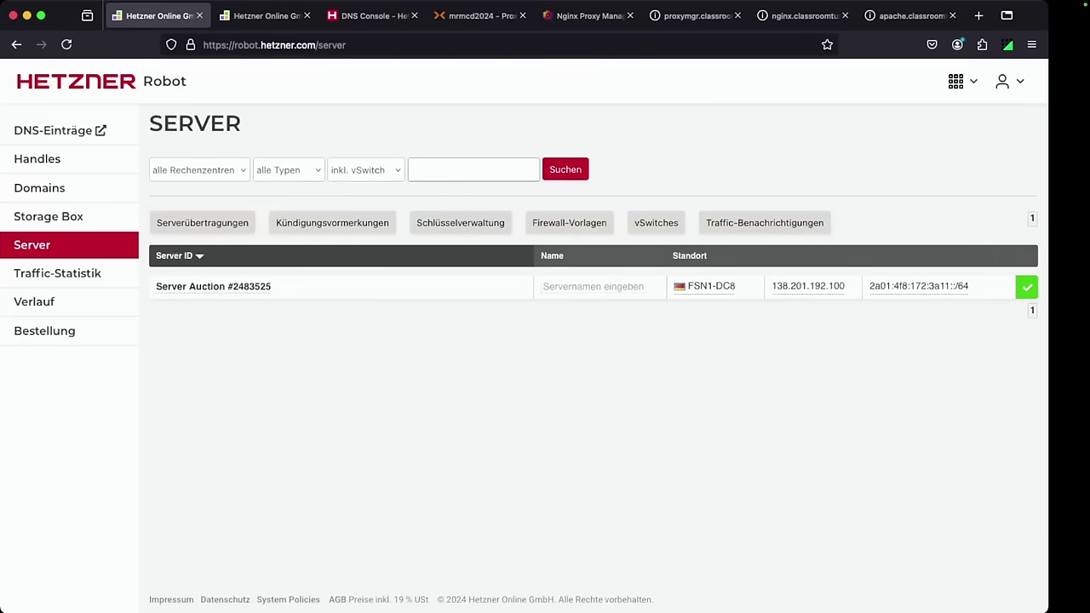
click(213, 287)
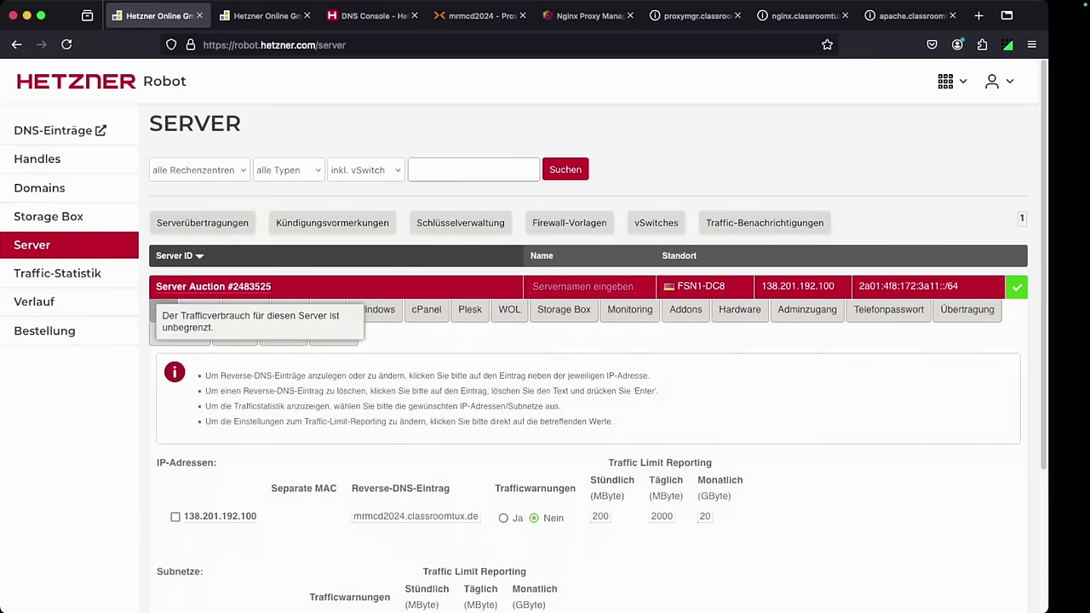
scroll(545, 341, down, 4)
click(564, 140)
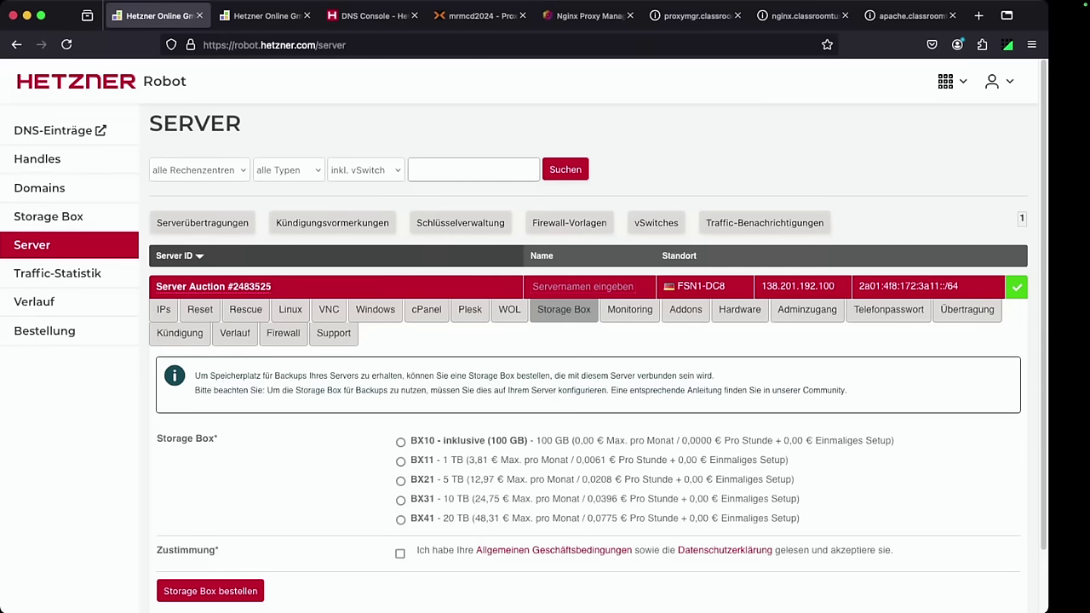
click(477, 15)
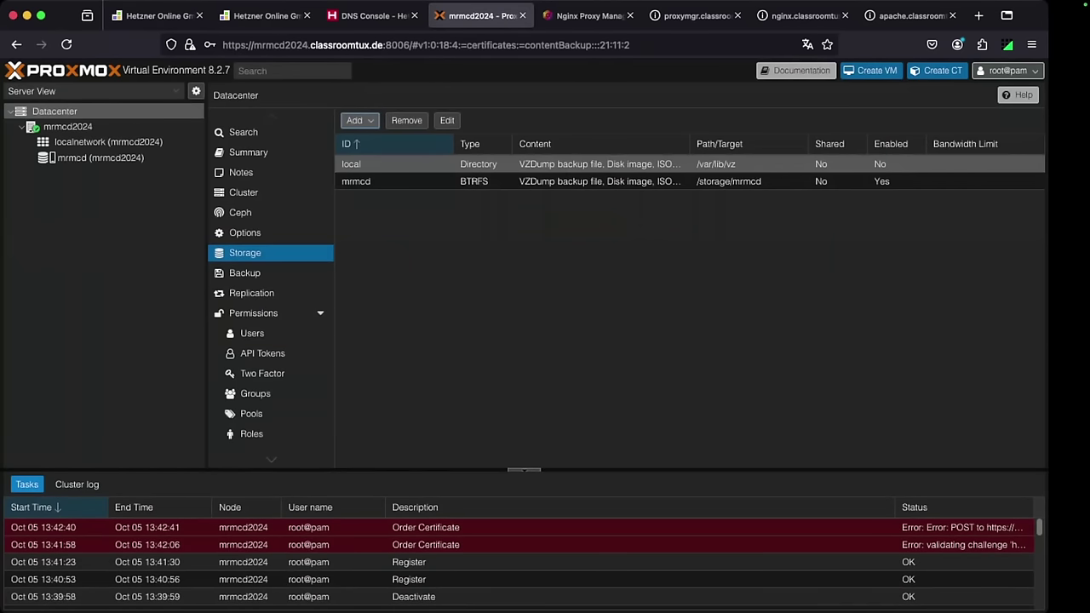
Step: Add an SMB/CIFS storage with the ID storageboxu
click(359, 120)
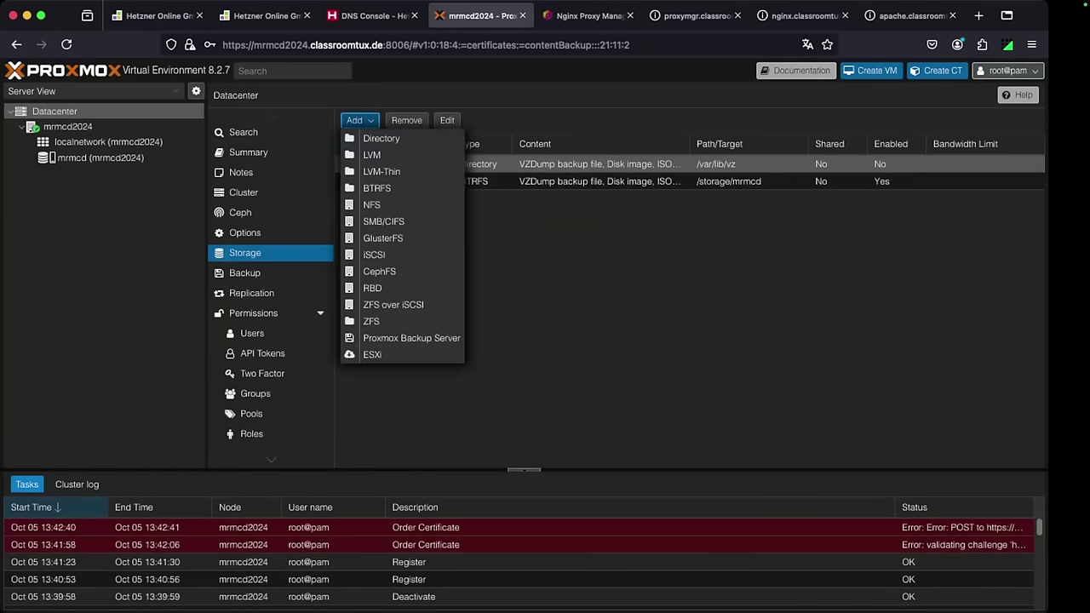
click(383, 221)
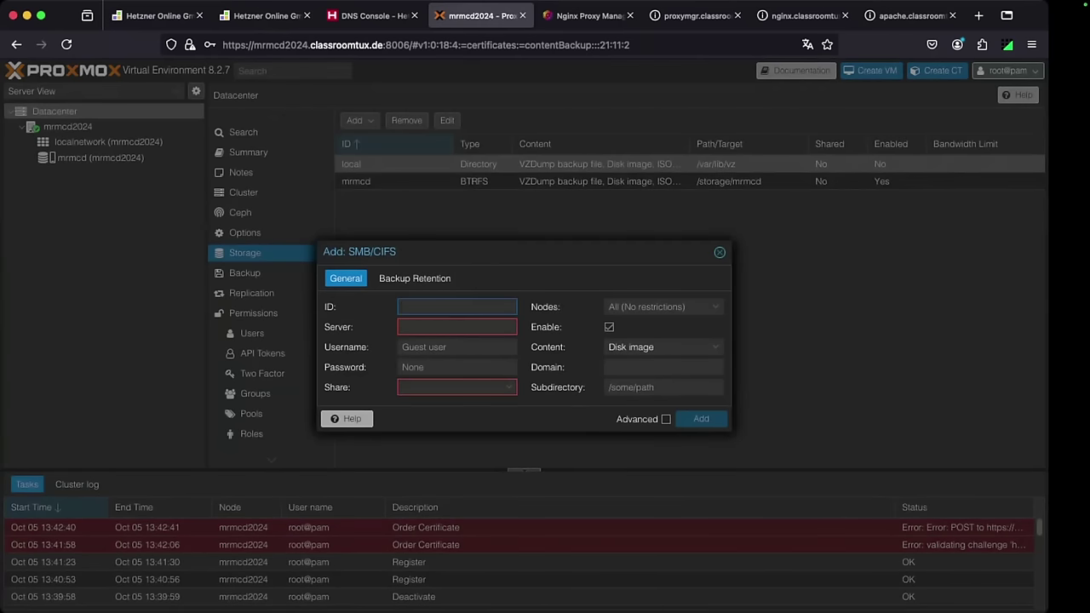
text(storagebox)
key(super+Tab)
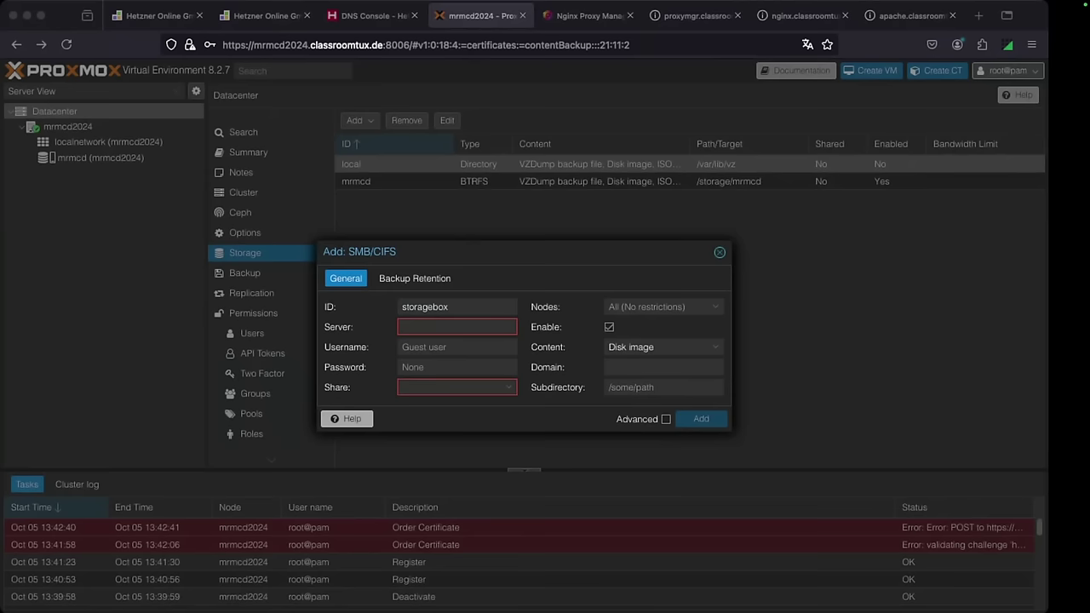
key(super+Tab)
key(super+v)
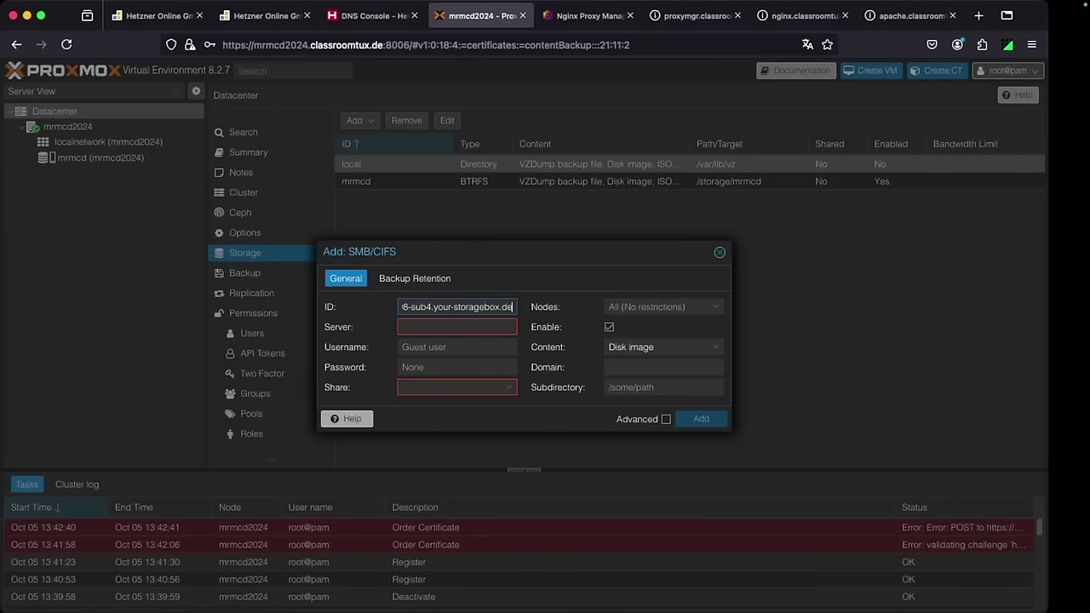
key(BackSpace)
key(BackSpace)
key(BackSpace)
key(BackSpace)
key(BackSpace)
key(BackSpace)
key(BackSpace)
key(BackSpace)
key(BackSpace)
key(BackSpace)
key(BackSpace)
key(BackSpace)
key(BackSpace)
key(BackSpace)
key(BackSpace)
key(BackSpace)
key(BackSpace)
key(BackSpace)
key(BackSpace)
key(Tab)
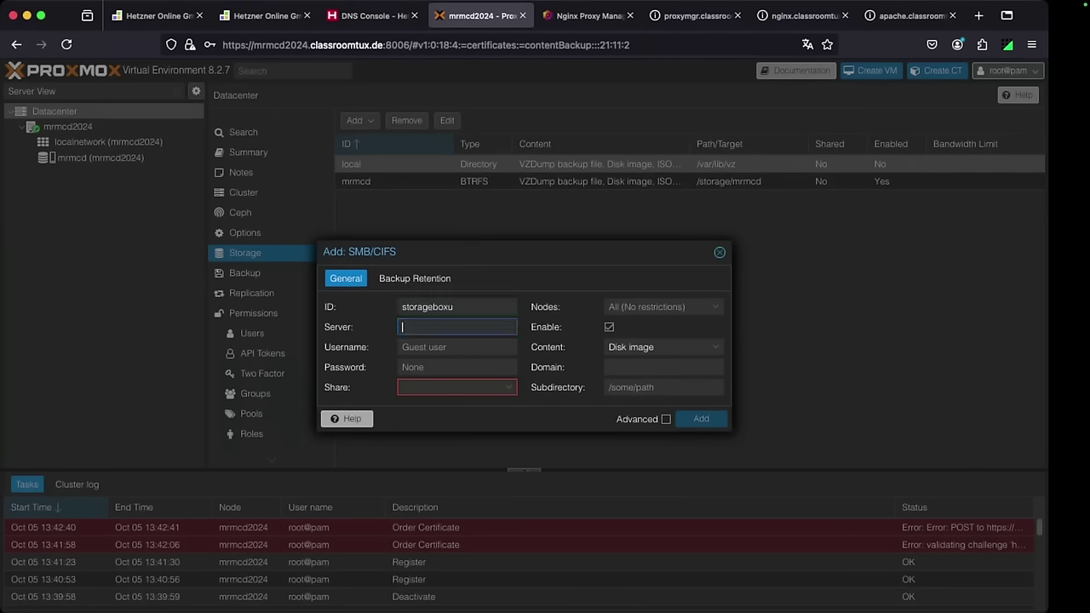
Step: Paste the storage box server hostname, username, share name and password
key(super+v)
key(super+Tab)
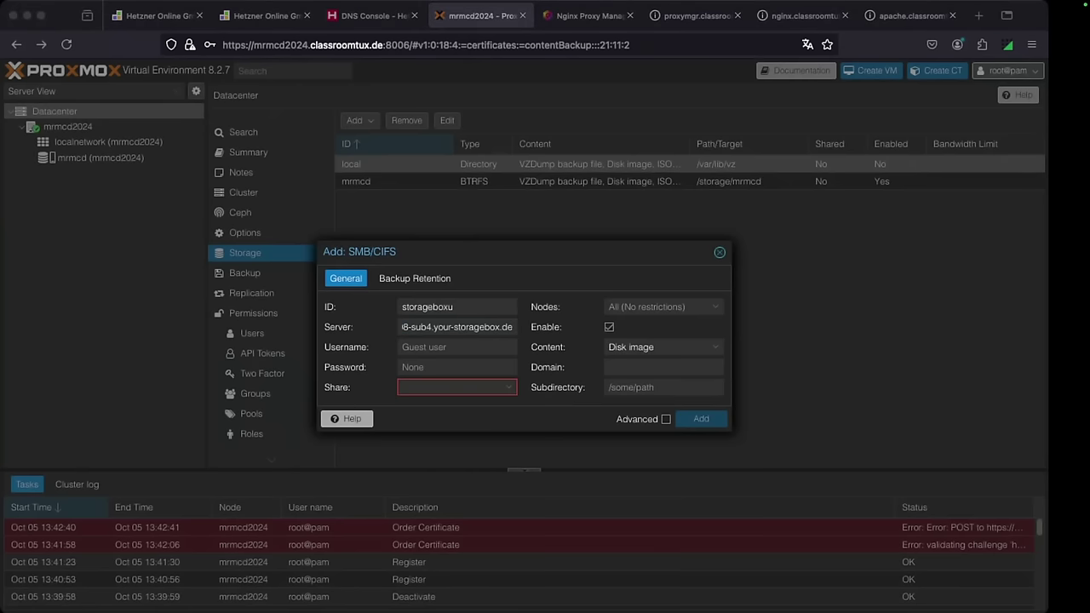
key(super+Tab)
key(Tab)
text(u290408-sub4)
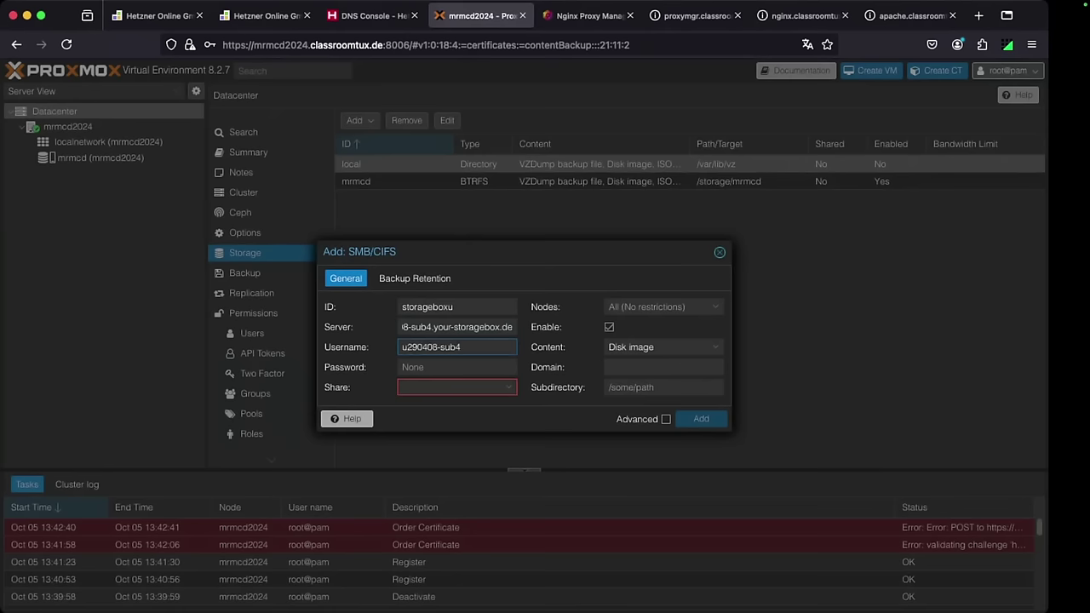
key(Tab)
key(Tab)
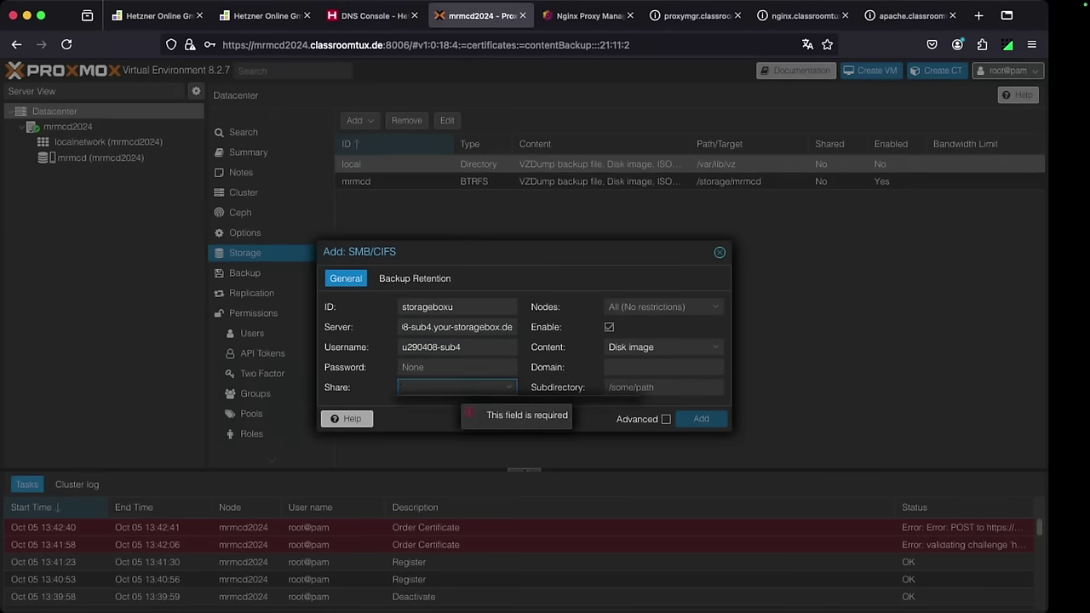
text(u290408-sub4)
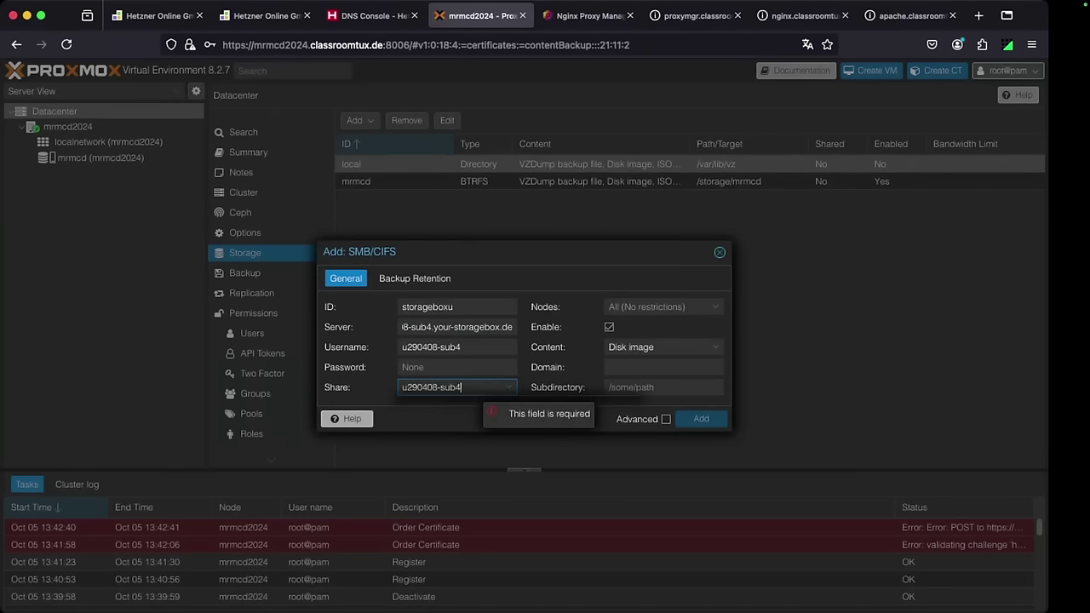
click(456, 367)
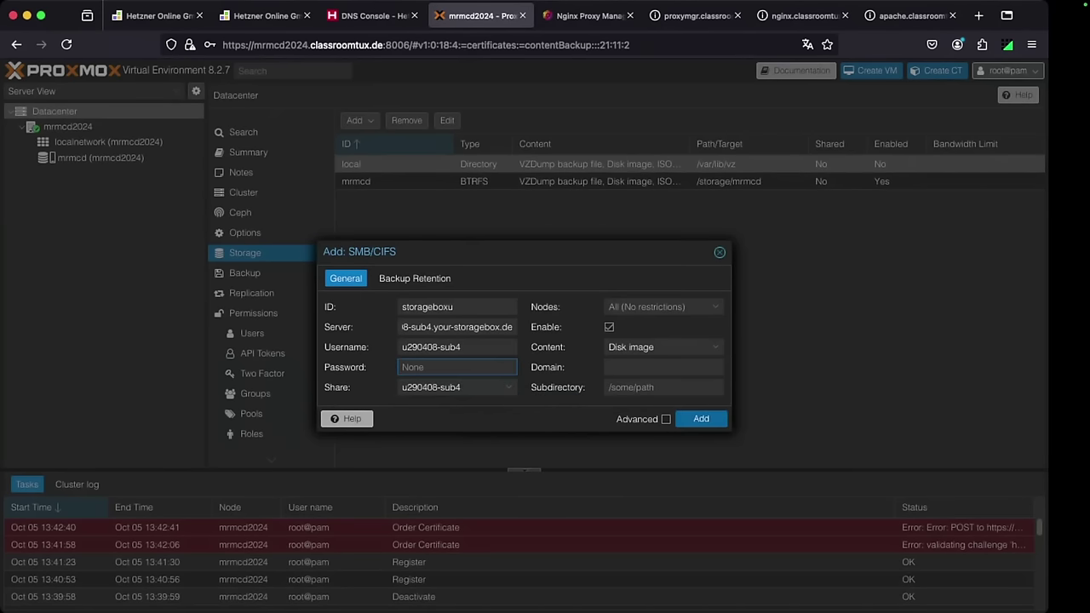
key(super+Tab)
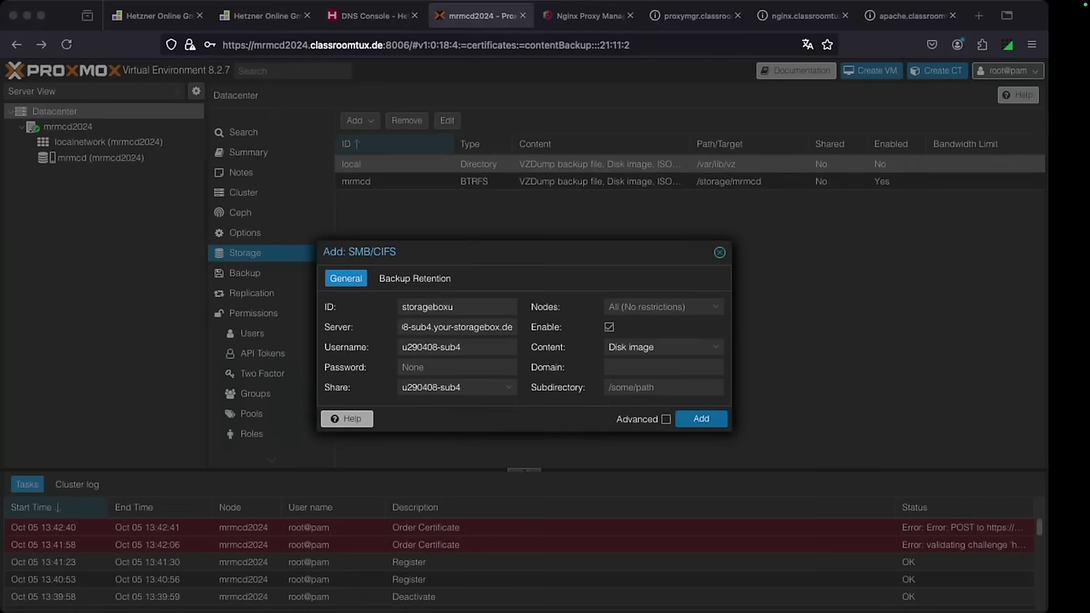
key(super+Tab)
key(super+v)
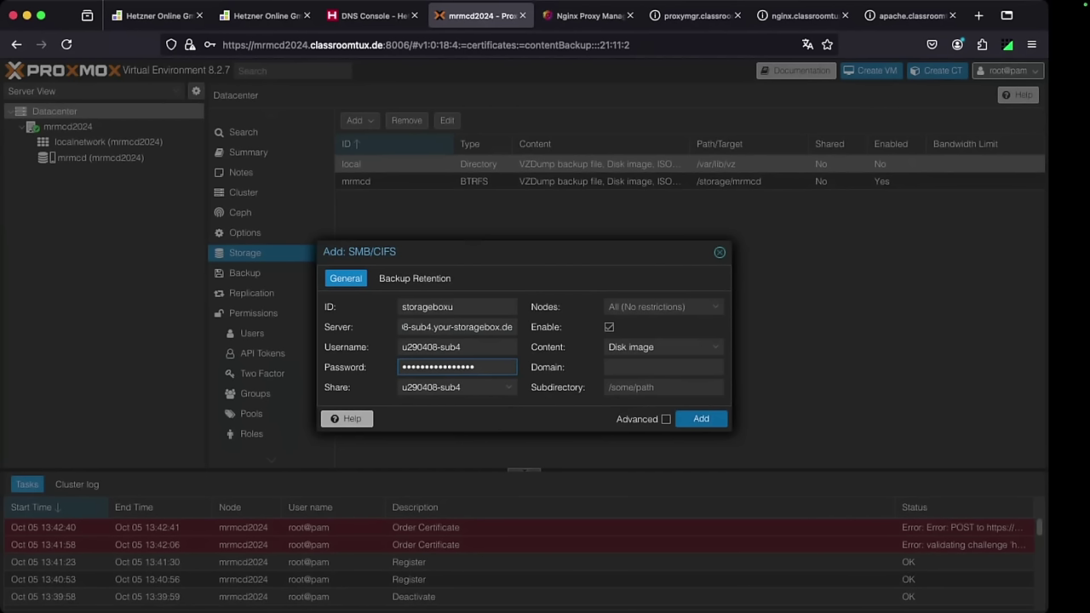
Step: Set content to ISO images, container templates and backups, dropping disk images, and create the storage
click(663, 347)
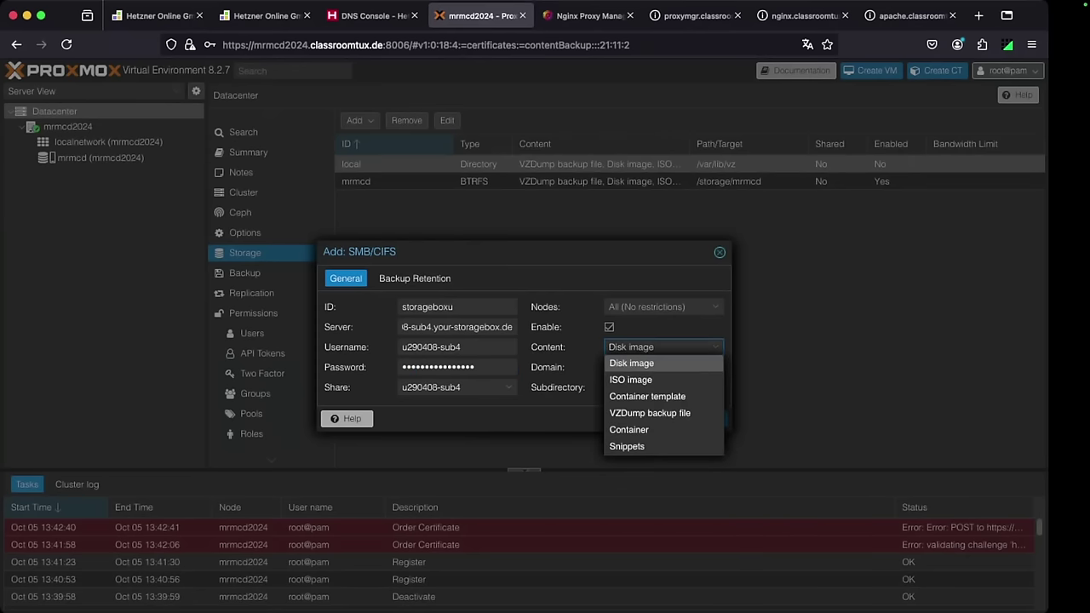
click(631, 363)
click(630, 380)
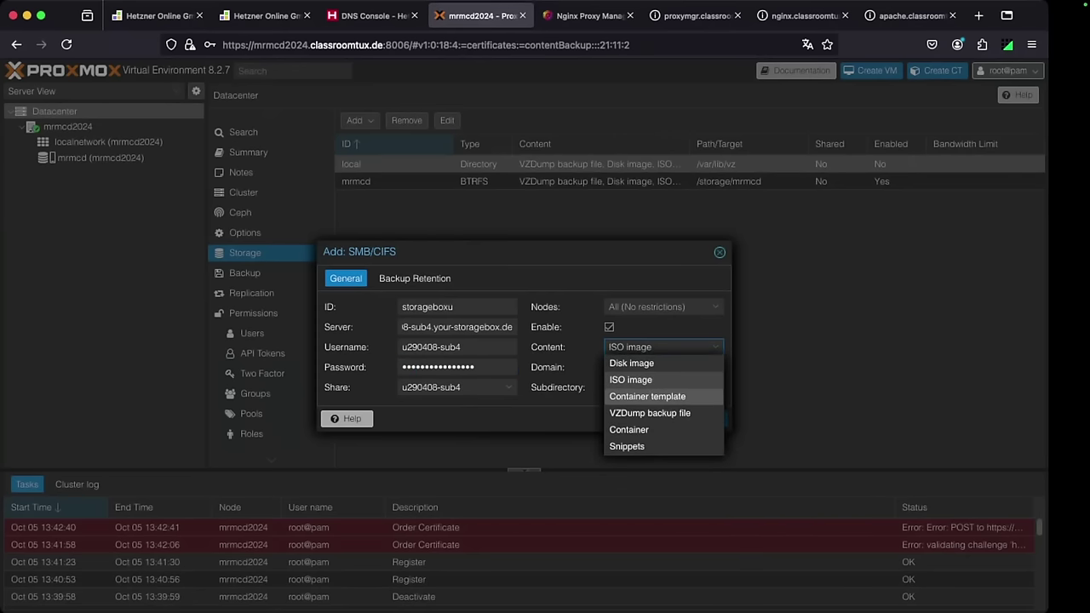
click(647, 396)
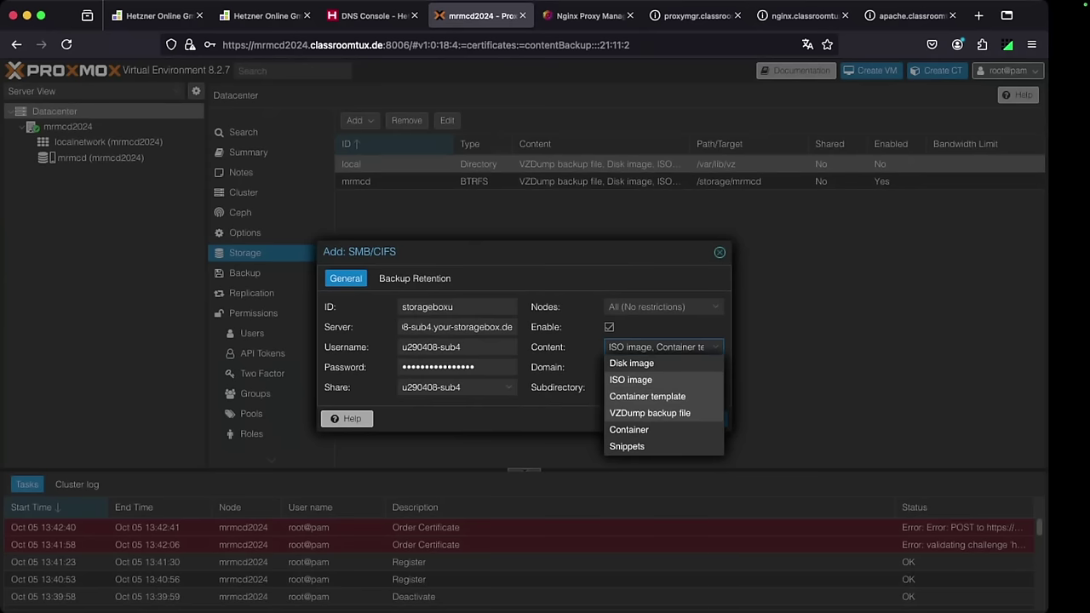
key(Escape)
key(Tab)
key(Return)
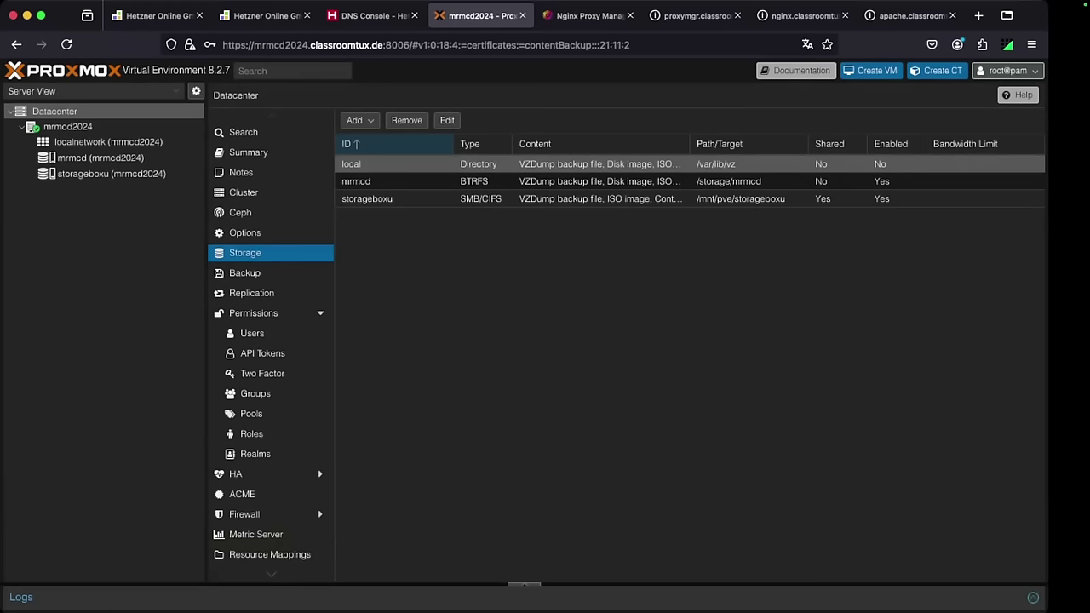
Step: In the mrmcd2024 node shell, list /storage/ and /storage/mrmcd/ with ll
click(68, 126)
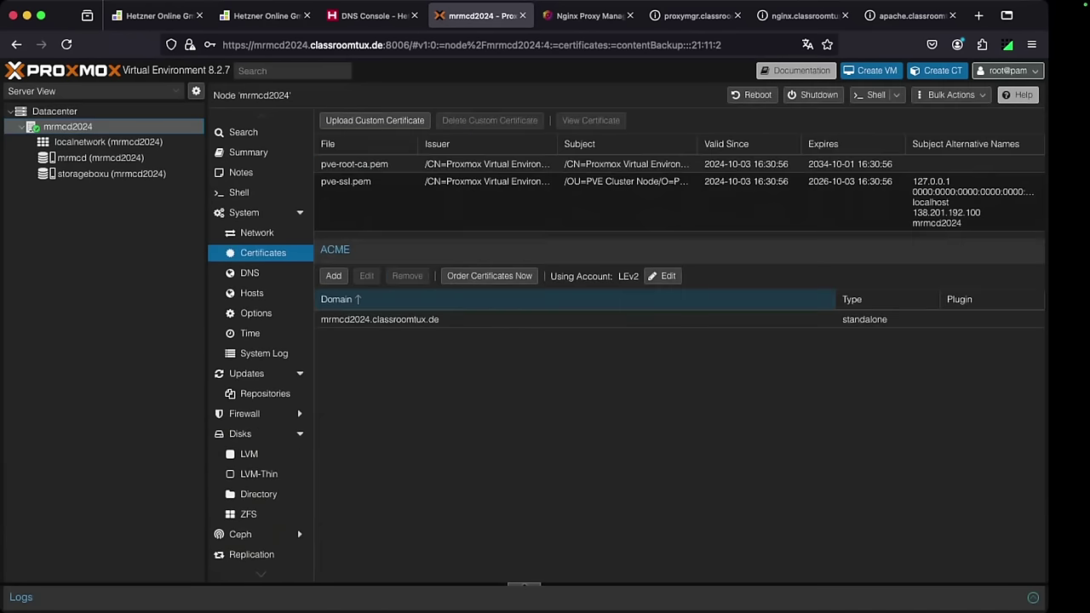
click(239, 193)
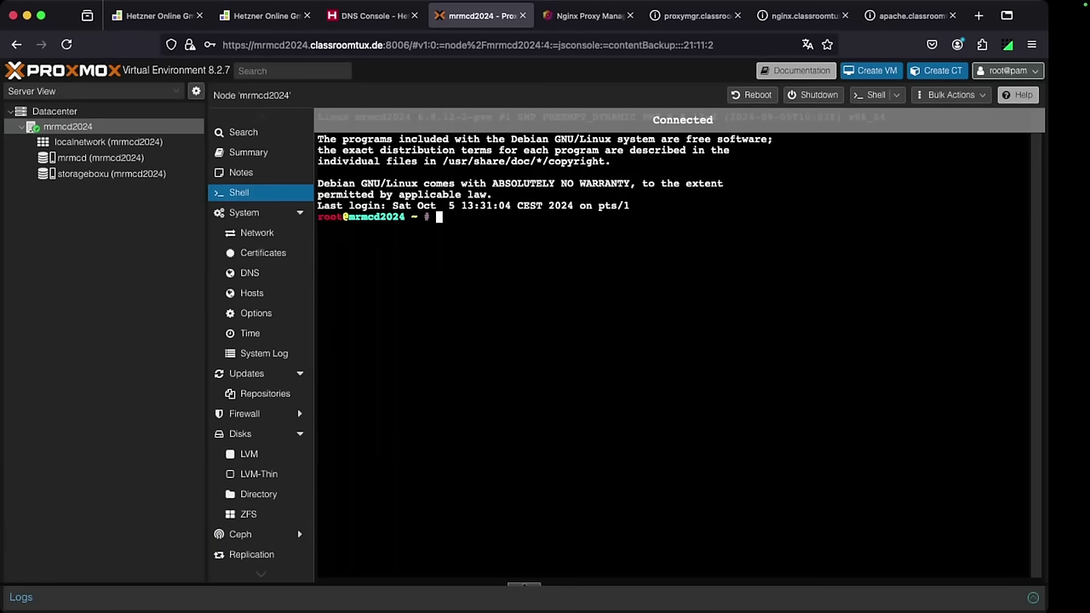
text(ll /storage/)
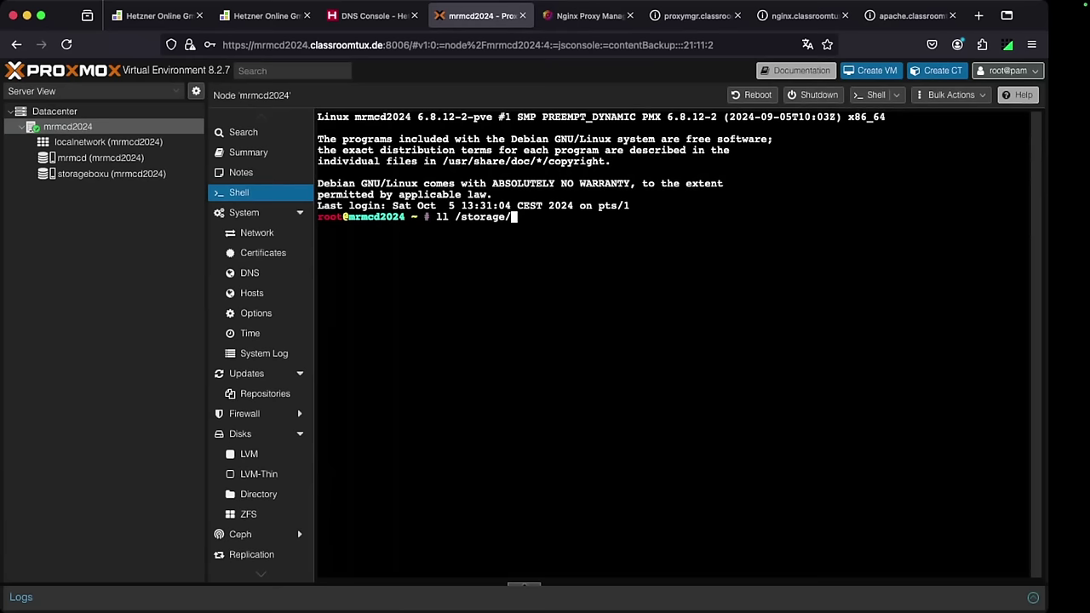
key(Return)
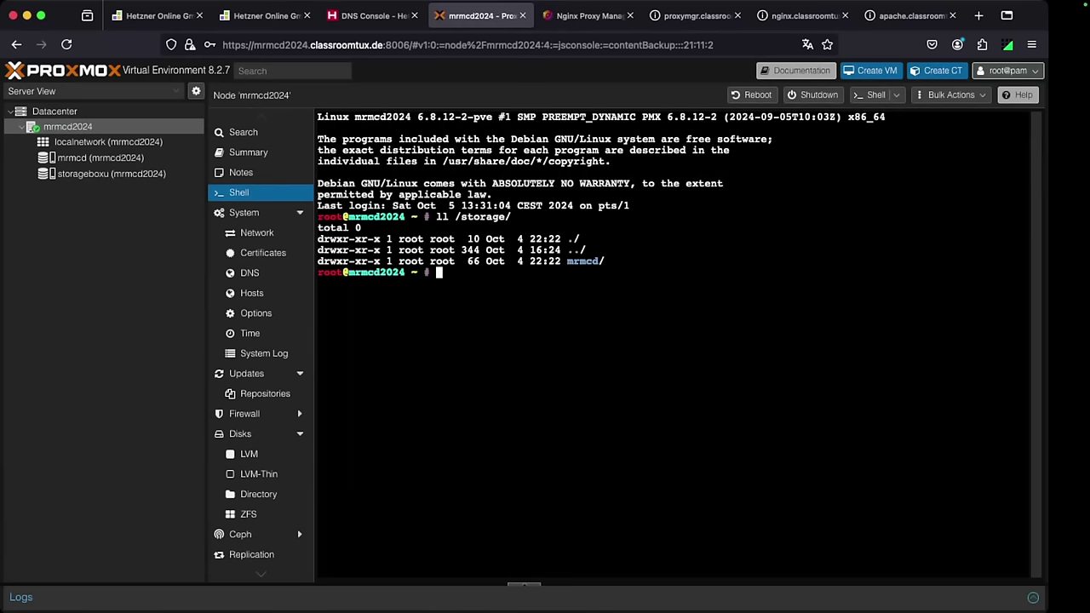
key(Up)
text(mrmcd/)
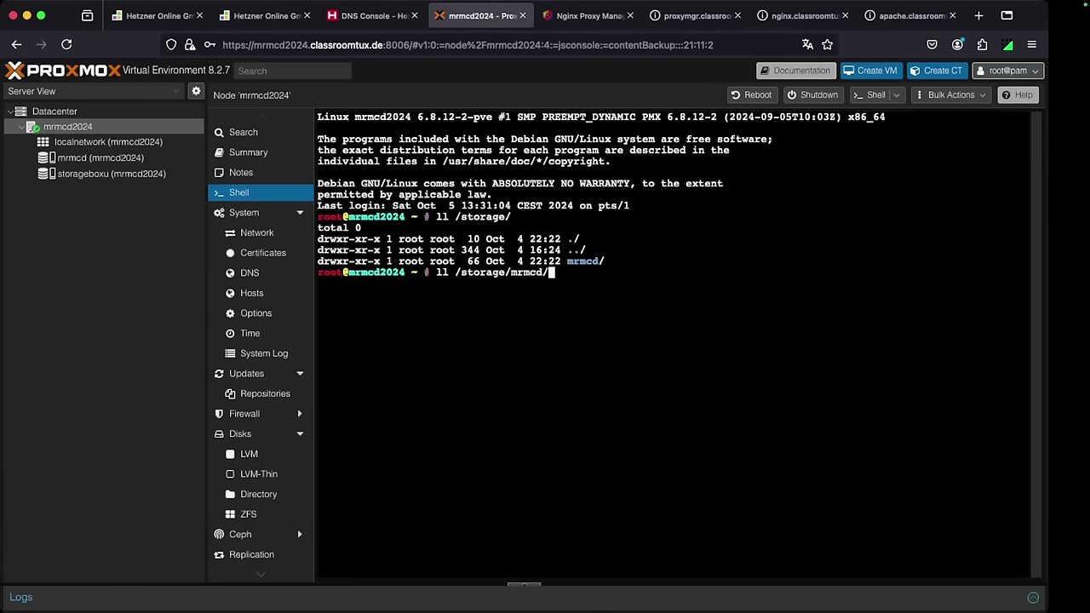
key(Return)
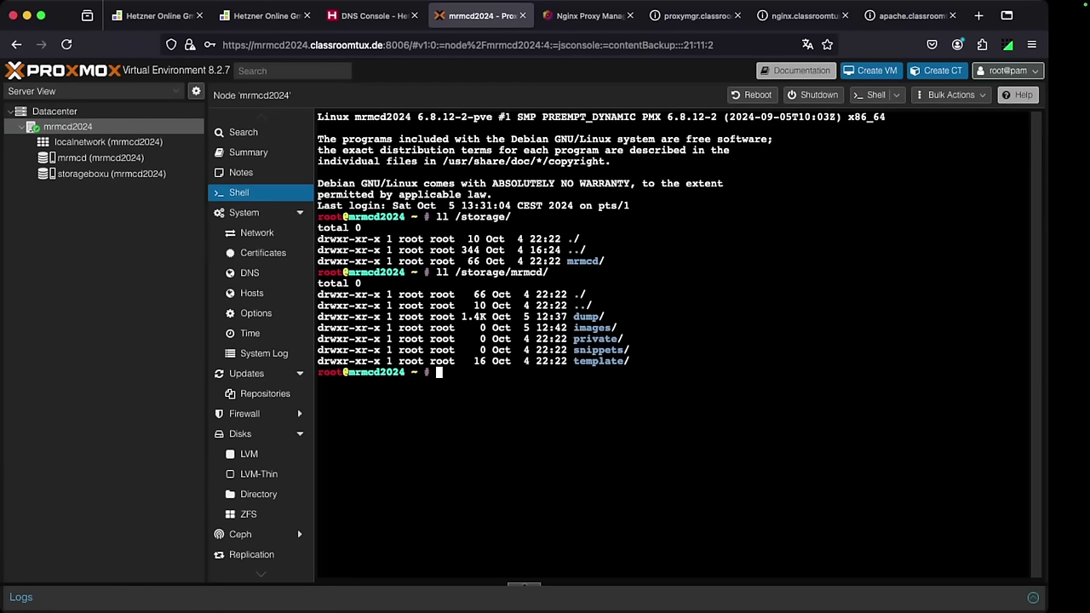
Step: List /mnt/pve/storagebox and the vzdump backups in /storage/mrmcd/dump/
text(ll /)
text(mnt/pve/s)
key(Tab)
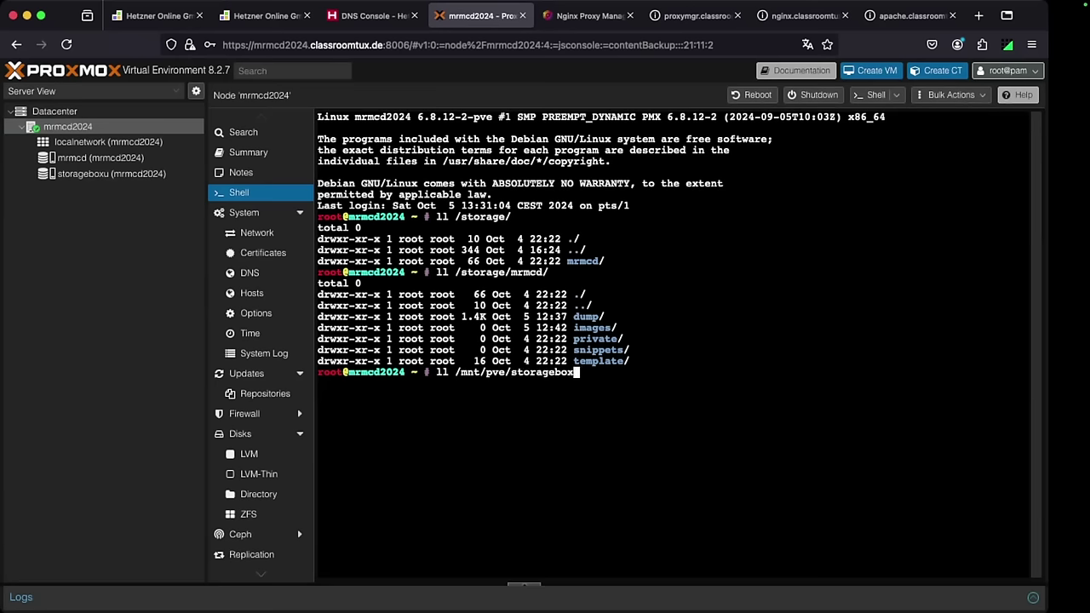
key(Return)
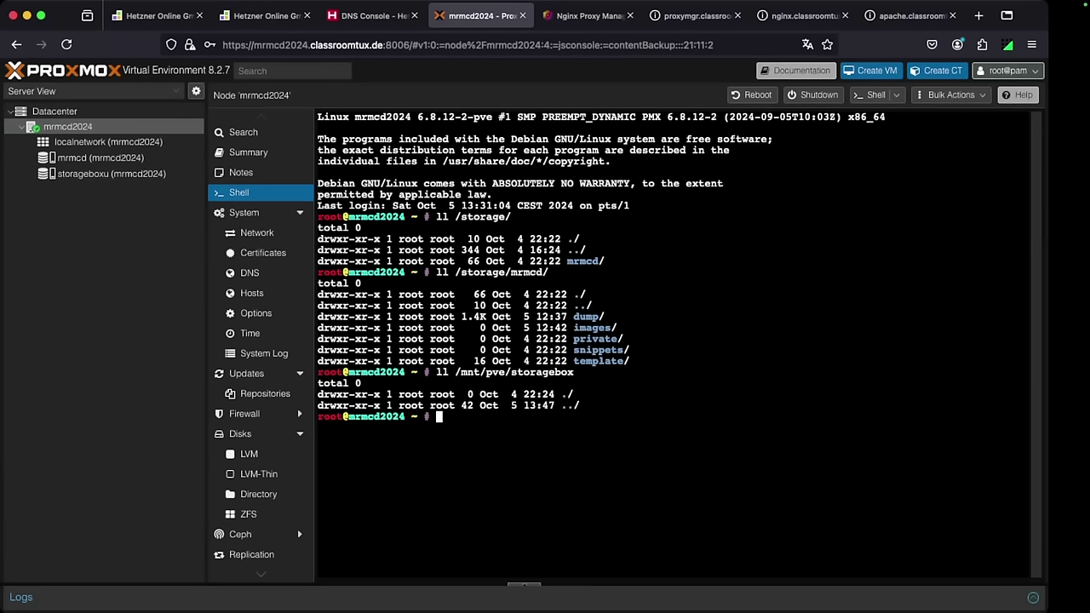
key(Up)
key(Up)
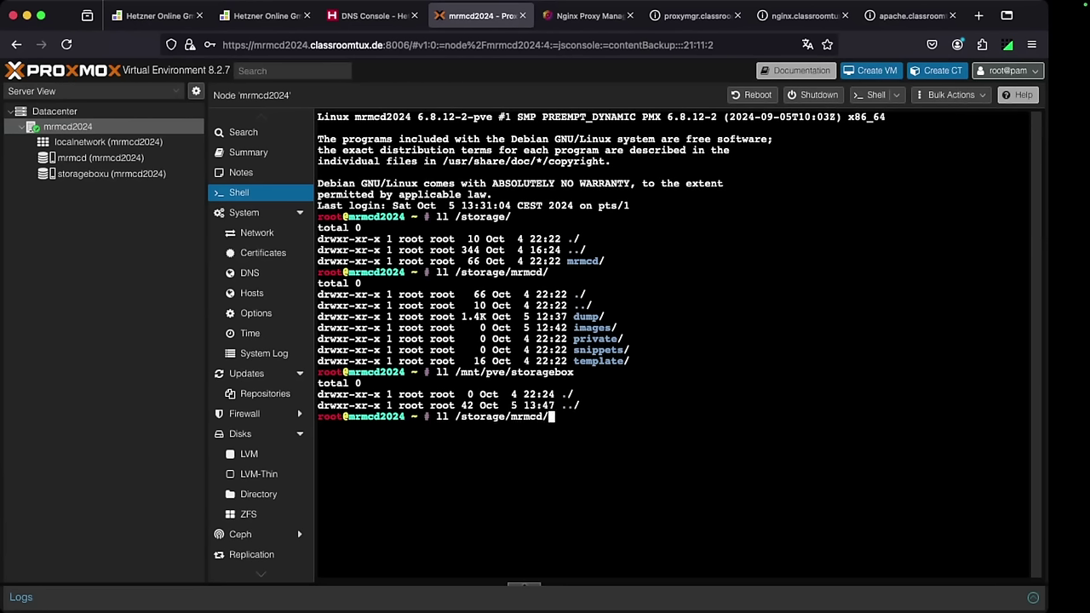
text(dump/)
key(Return)
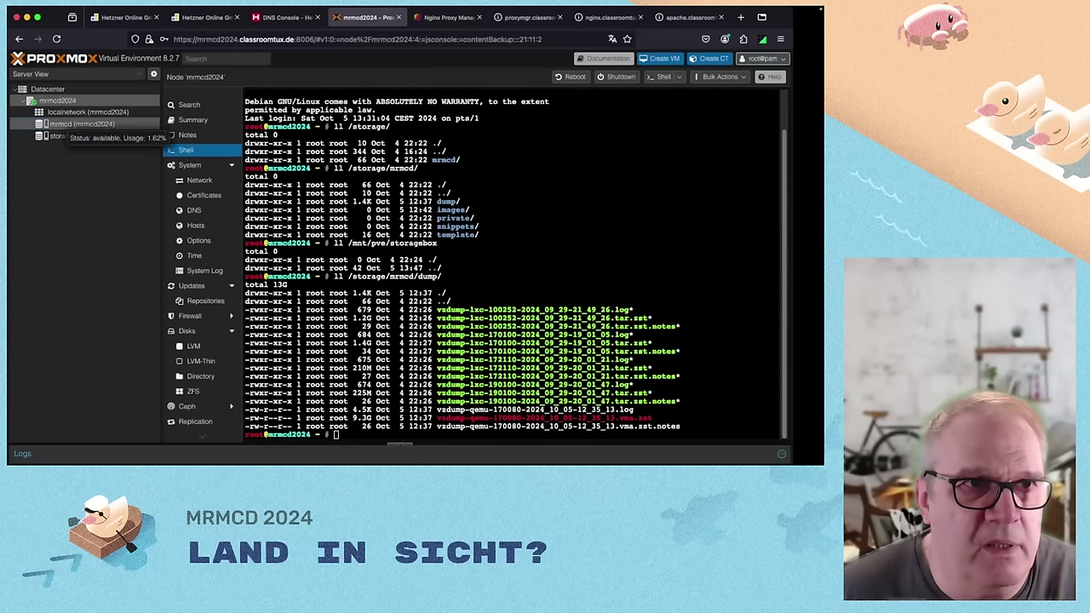
Step: Show the mrmcd storage's Backups view, listing five vzdump archives including the 9.93 GB LinuxLite VM
click(81, 124)
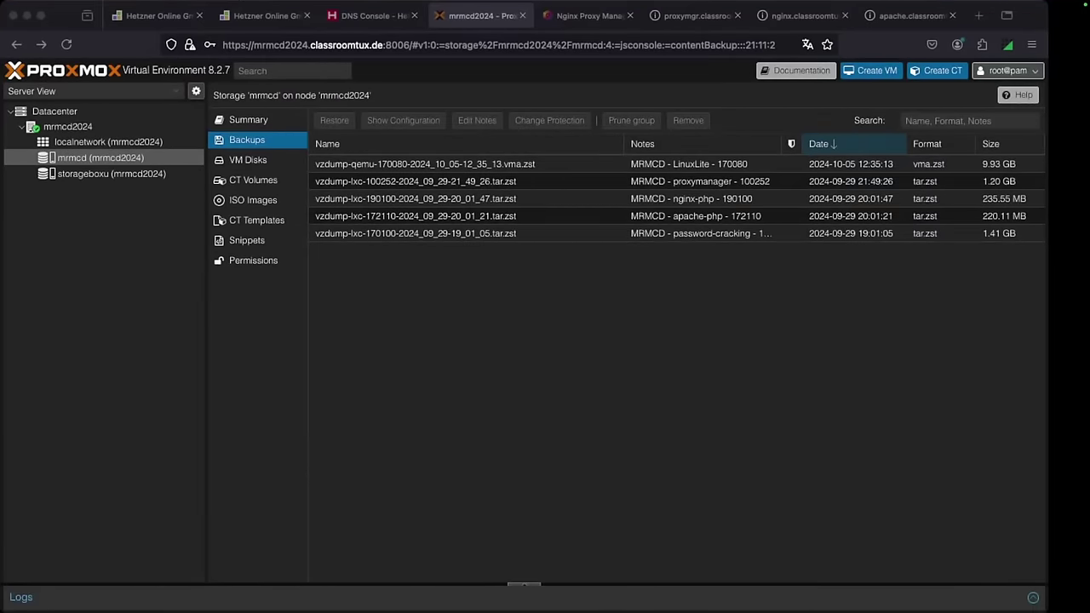
Step: Go back to the mrmcd2024 node Shell, then switch to the Terminal SSH session
click(68, 126)
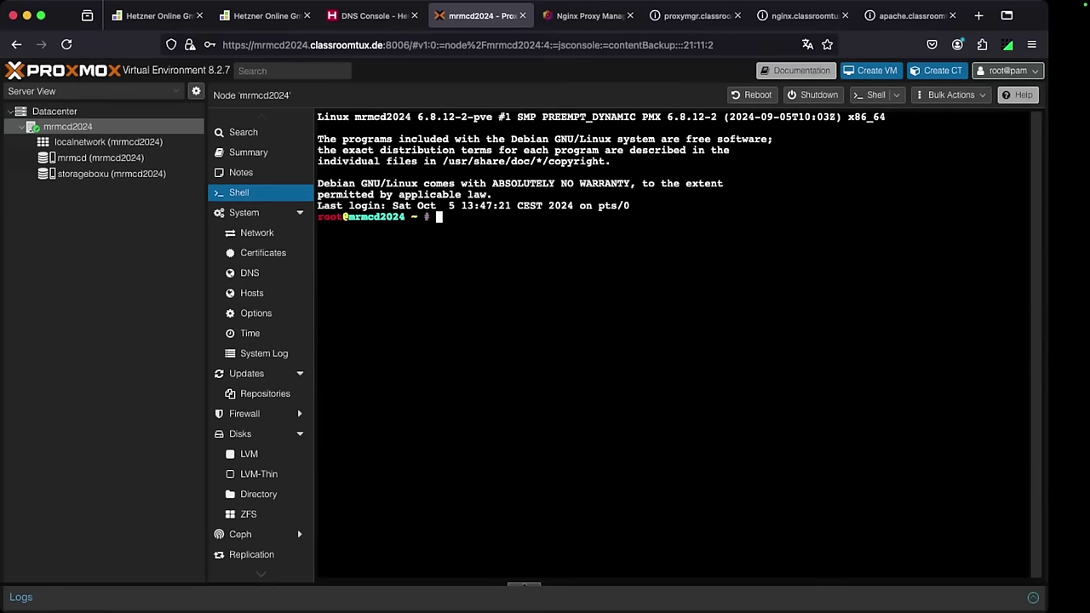
key(super+Tab)
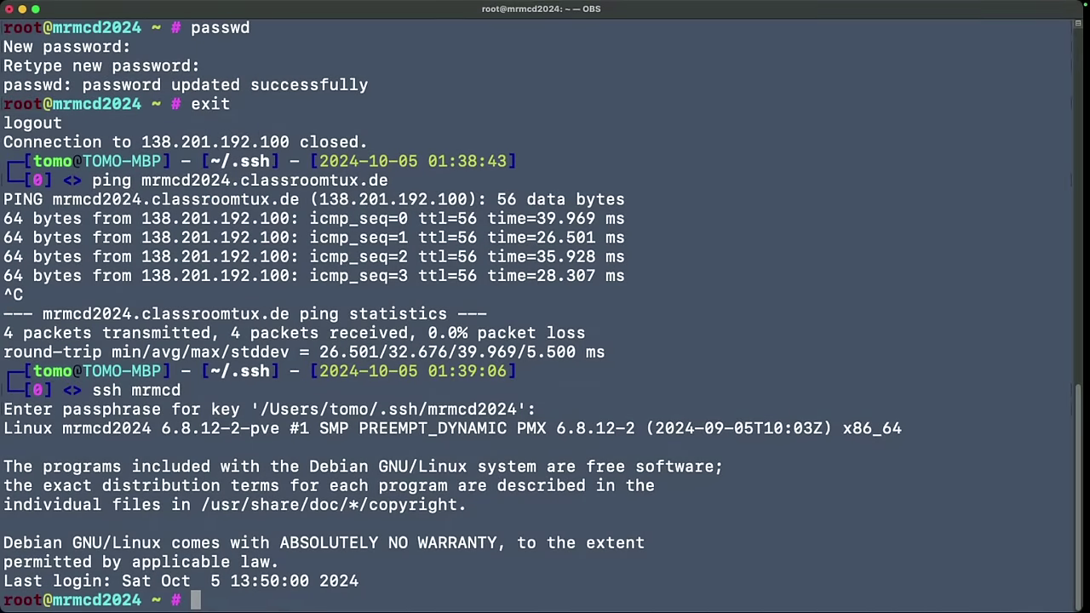
Step: Clear the terminal and open /etc/network/interfaces in nano
text(clear)
key(Return)
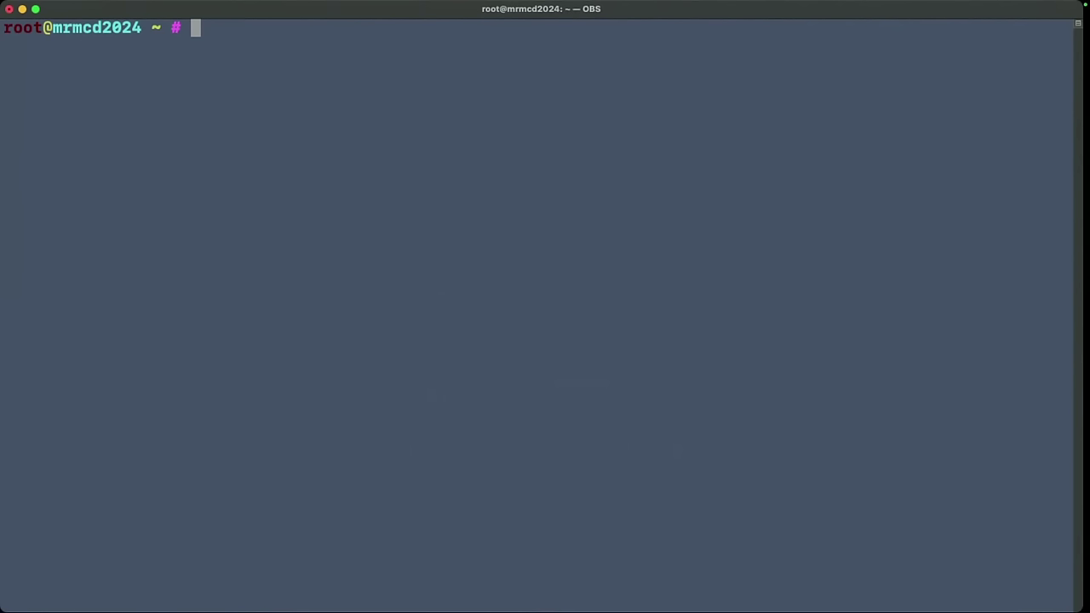
text(nano /etc/network)
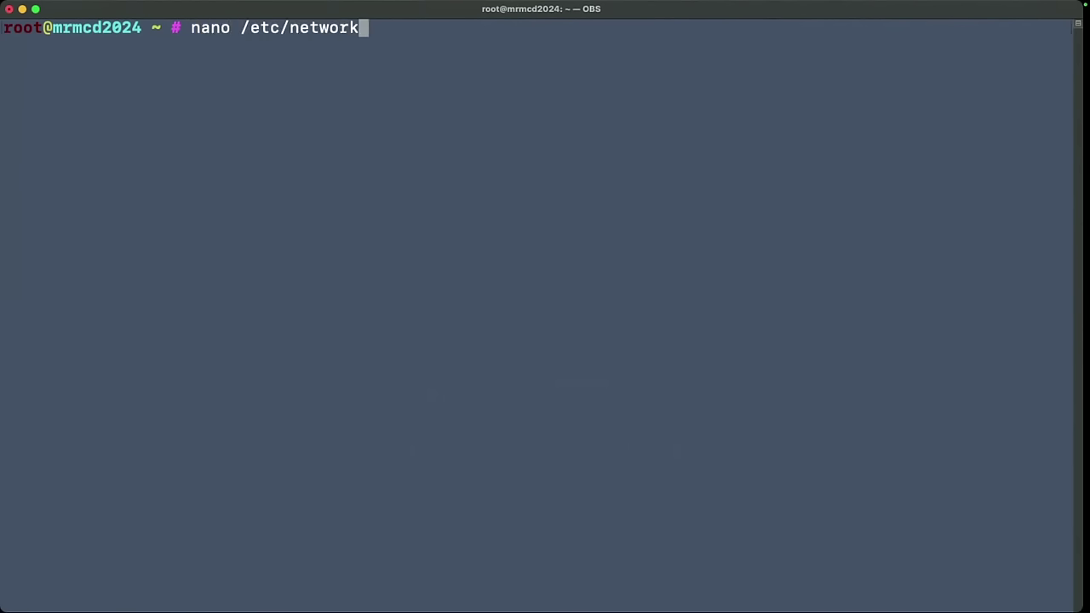
text(/interfaces)
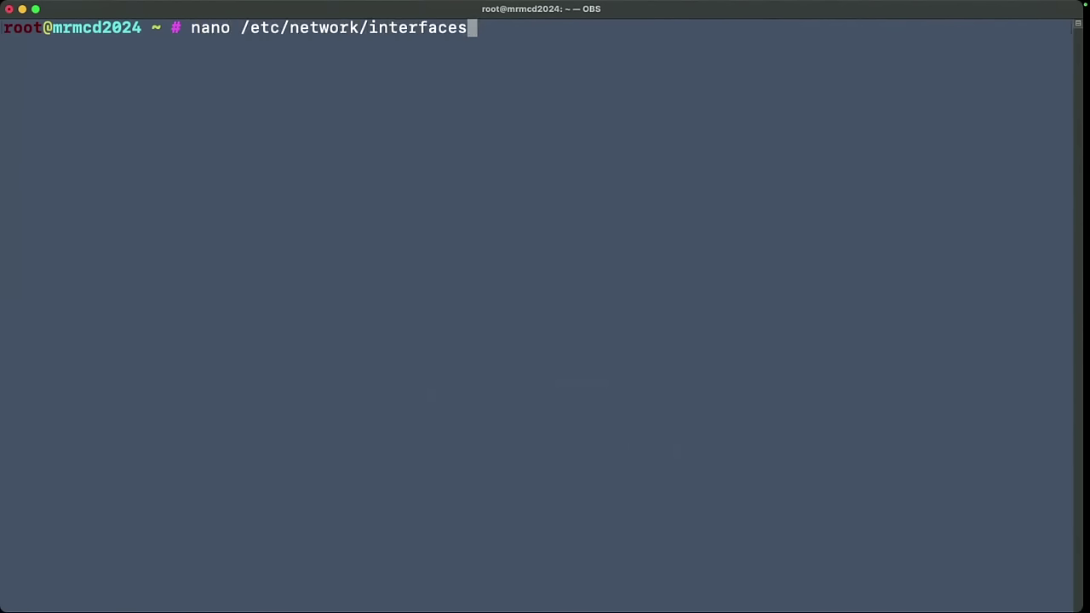
key(Return)
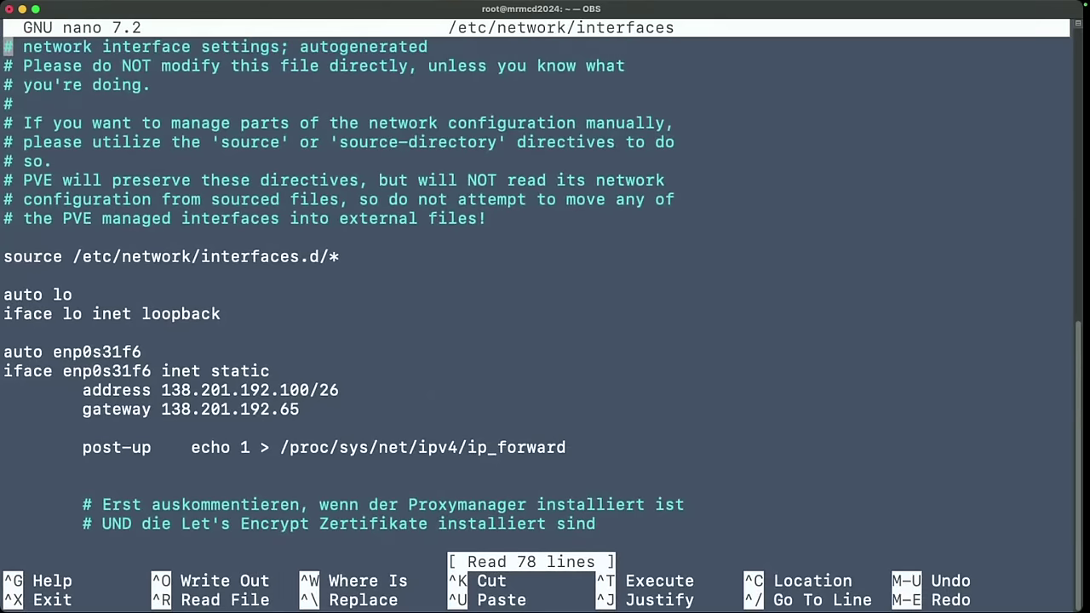
Step: Look over the NAT rules and select the host address 138.201.192.100 on the address line
key(Down)
key(Down)
key(Down)
key(Down)
key(Down)
key(Down)
key(Down)
key(Down)
key(Down)
key(Down)
key(Down)
key(Down)
key(Down)
key(Down)
key(Down)
key(Down)
key(Down)
key(Down)
key(Down)
key(Down)
key(Down)
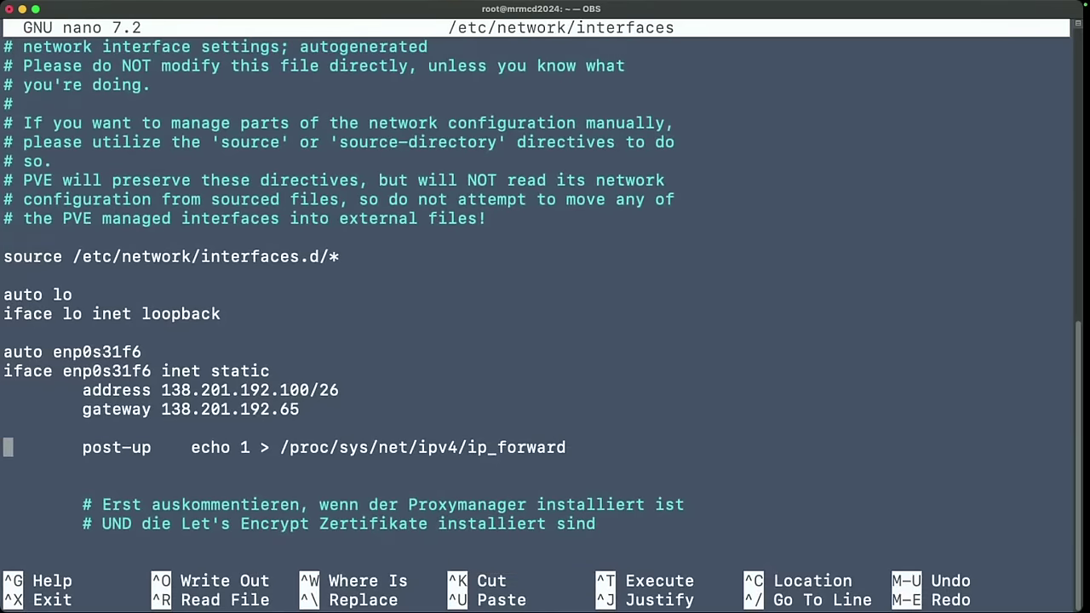
key(Down)
key(Down)
key(Down)
key(Down)
key(Down)
key(Down)
key(Down)
key(Down)
key(Down)
key(Down)
key(Down)
key(Down)
key(Down)
key(Down)
key(Down)
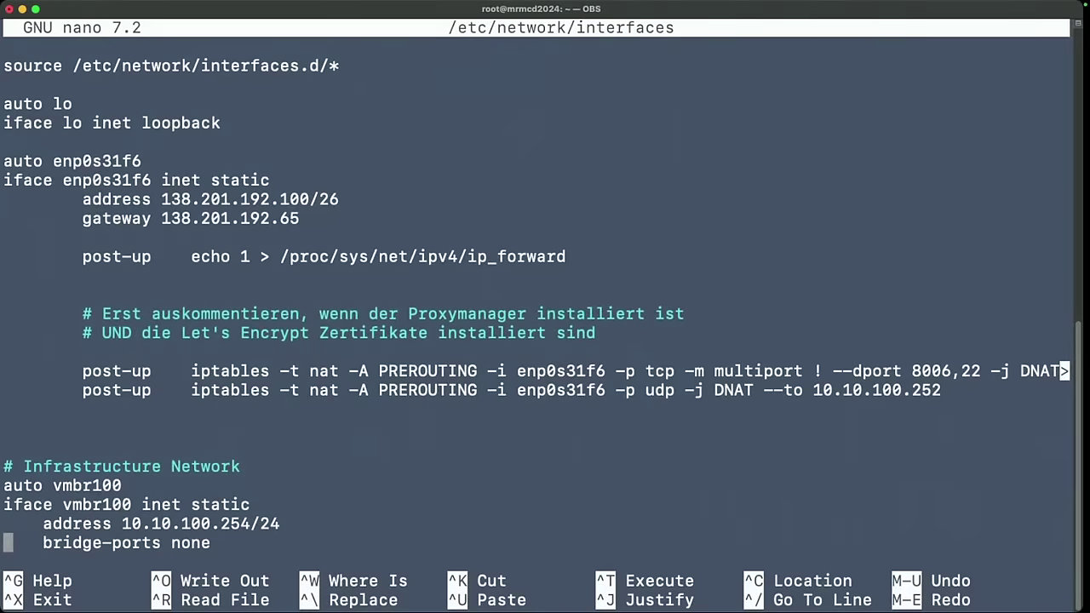
key(Up)
key(Up)
key(Up)
key(Up)
key(Up)
key(Up)
key(Up)
key(Up)
key(Up)
key(Up)
key(Up)
key(Up)
key(Up)
key(Up)
key(Up)
key(Up)
key(Up)
key(Up)
key(Up)
key(Up)
key(Up)
key(Up)
key(Up)
key(Up)
key(Up)
key(Up)
key(Up)
key(Up)
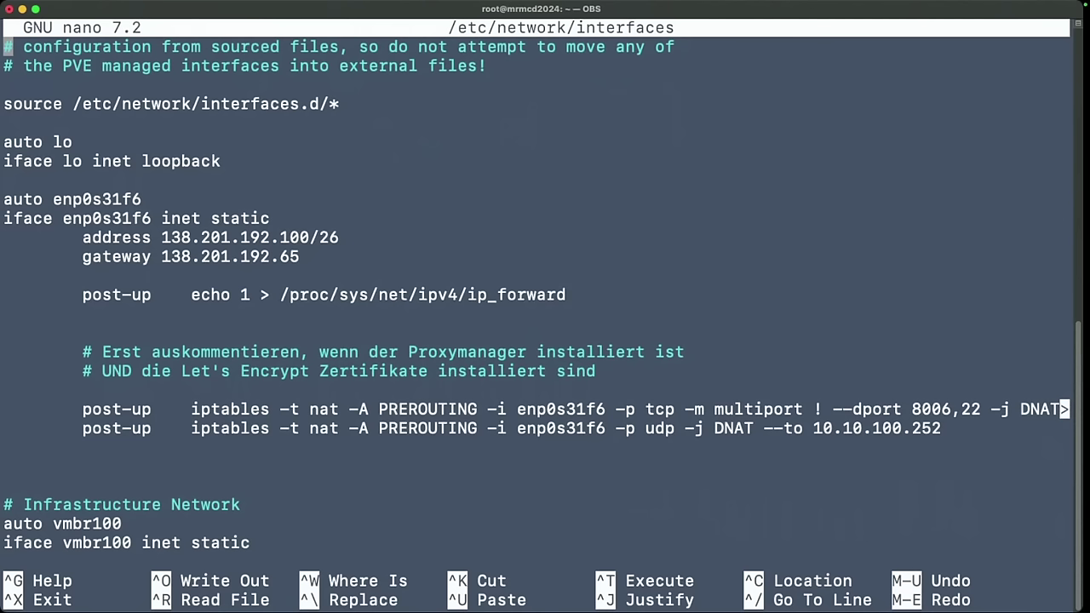
key(Down)
key(Down)
key(Down)
key(Down)
key(Down)
key(Down)
key(Down)
key(Down)
key(Down)
key(Down)
drag(161, 238, 310, 238)
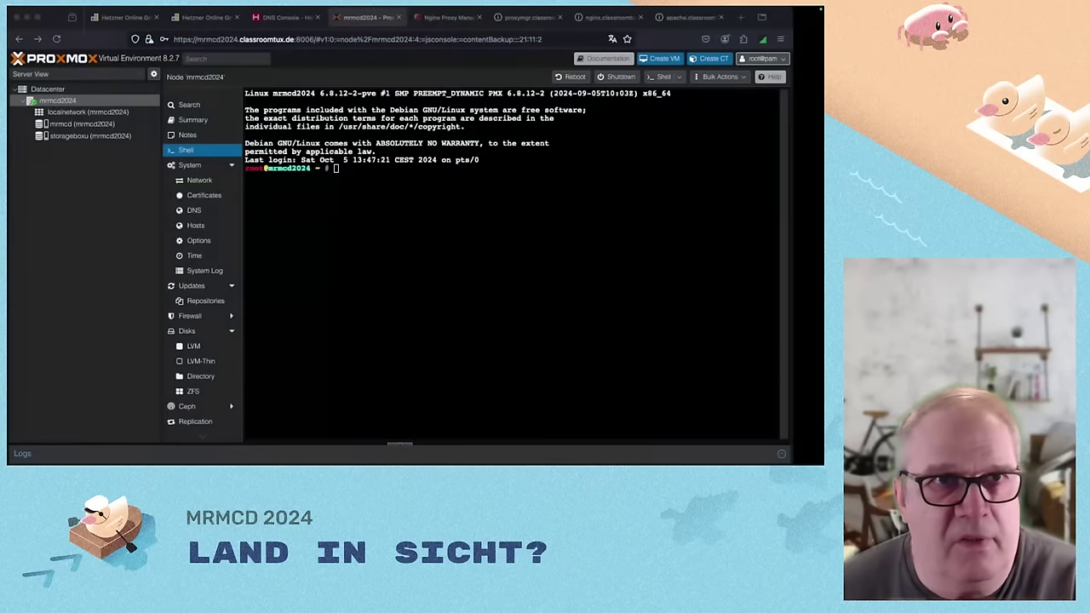
Step: Open the server's IPs in Hetzner Robot, scrolling down to 138.201.192.100 and its IPv6 /64 subnet
click(123, 17)
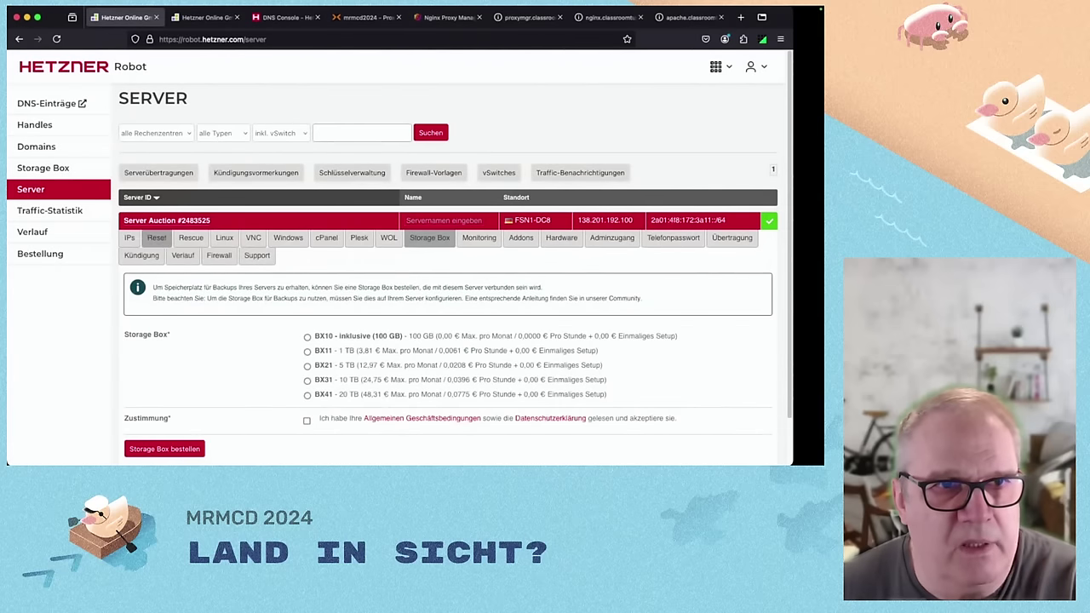
click(129, 238)
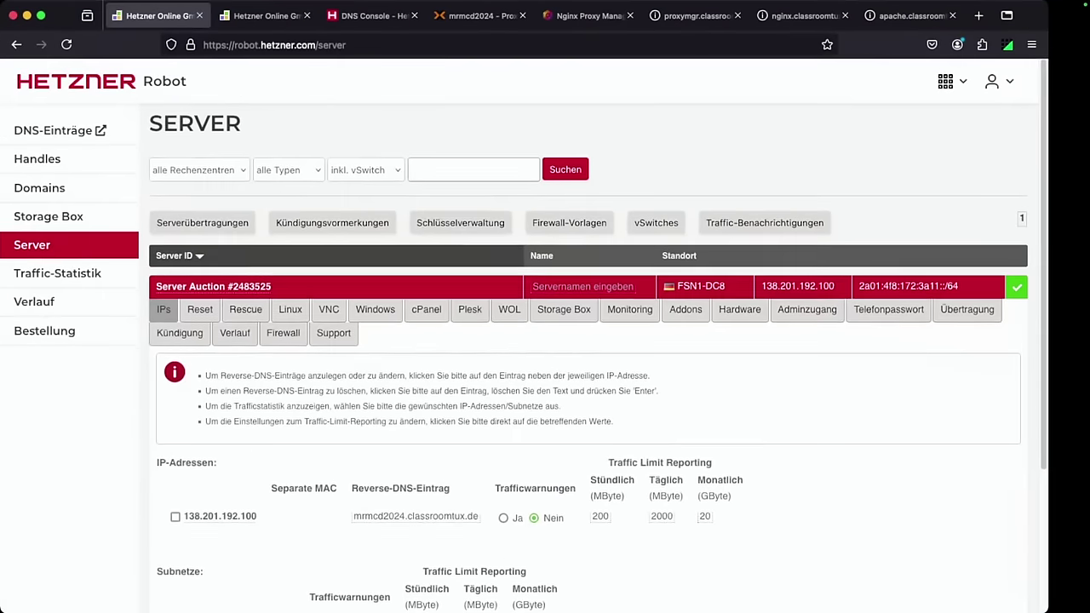
scroll(494, 358, down, 3)
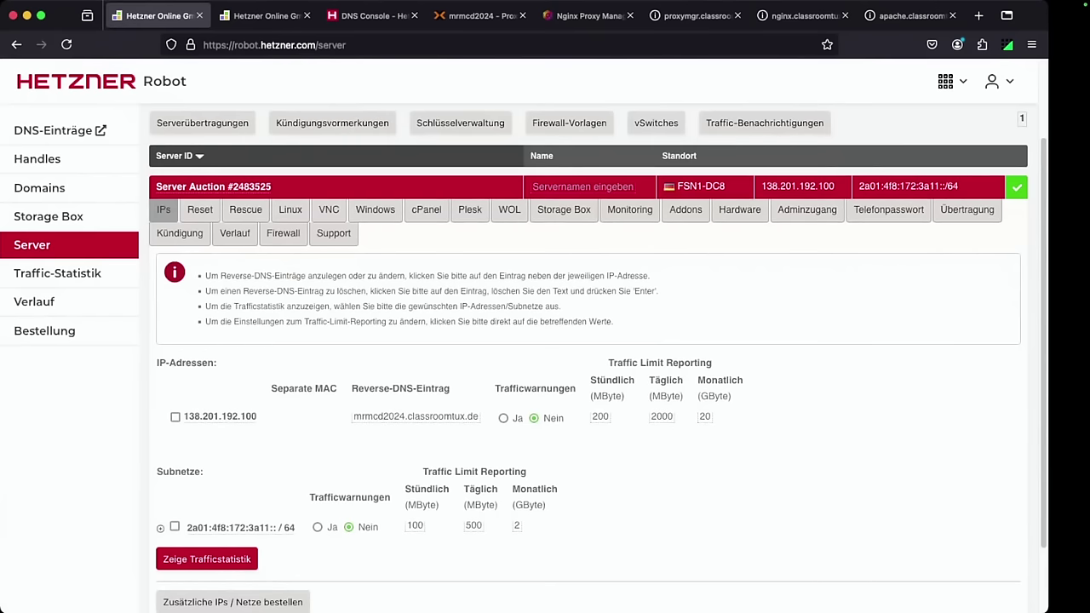
mouse_move(204, 417)
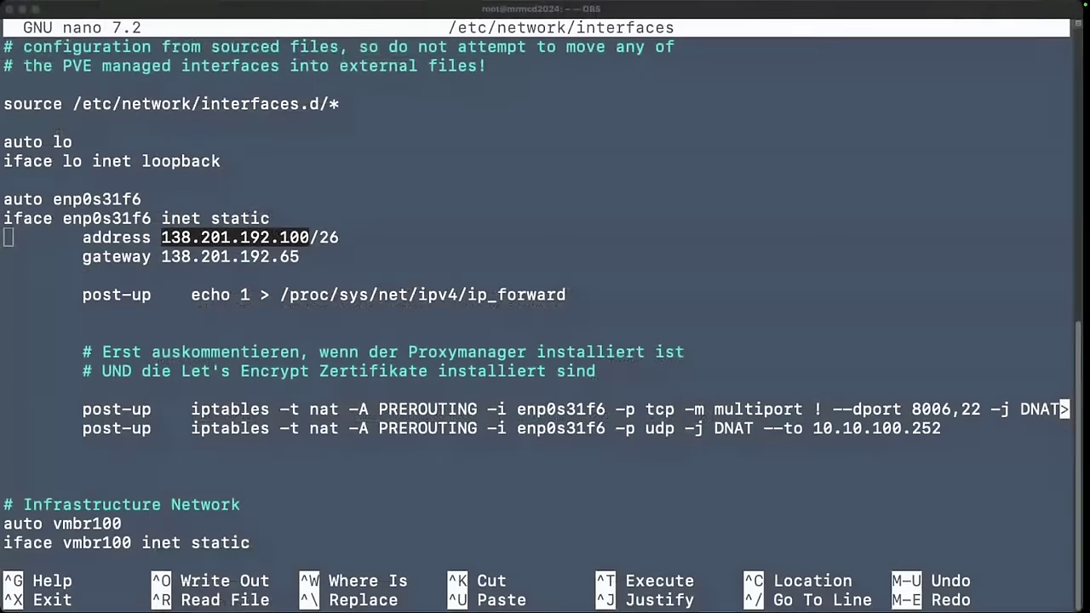
double_click(235, 237)
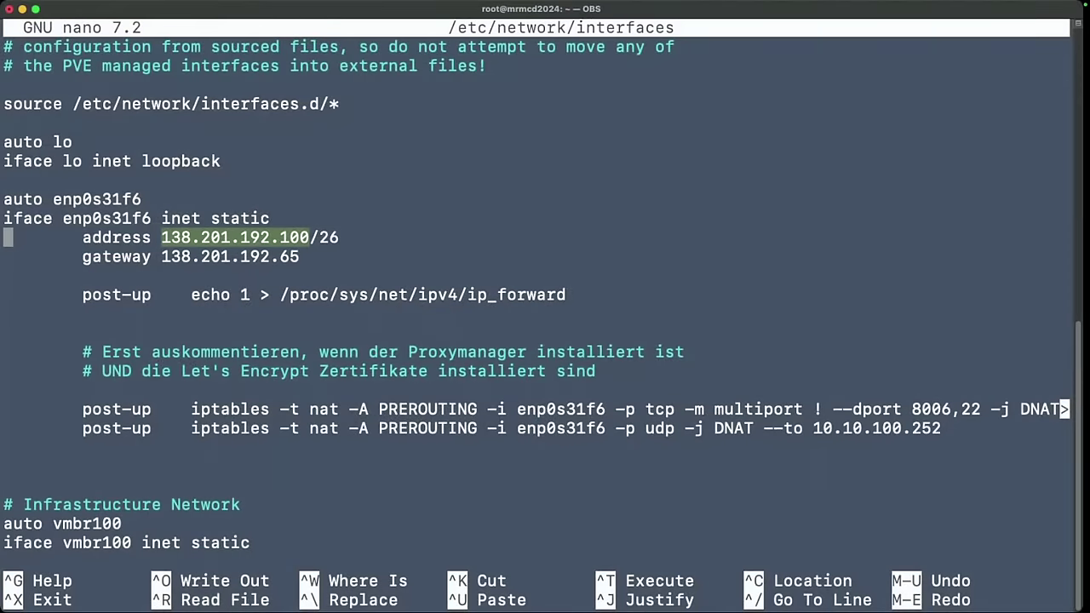
key(Down)
key(Down)
key(Down)
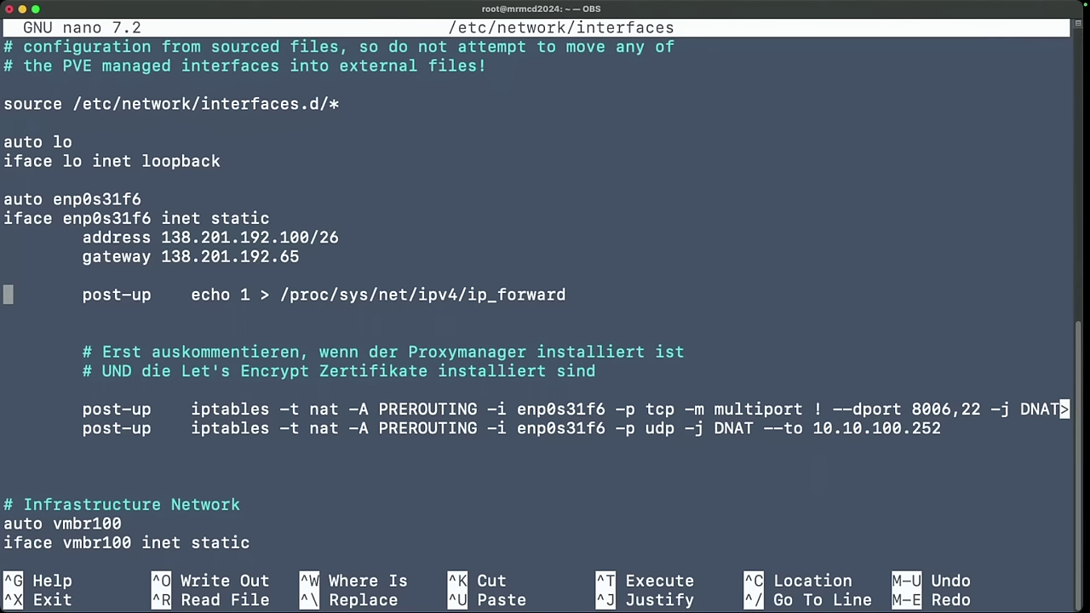
key(Down)
key(Down)
key(Down)
key(Down)
key(Down)
key(Down)
key(Down)
key(Down)
key(Down)
key(Down)
key(Down)
key(Down)
key(Down)
key(Down)
key(Down)
key(Down)
key(Down)
key(Down)
key(Down)
key(Down)
key(Down)
key(Down)
key(Down)
key(Up)
key(Up)
key(Up)
key(Up)
key(Up)
key(Up)
key(Up)
key(Up)
key(Up)
key(Up)
key(Up)
key(Up)
key(Up)
key(Up)
key(Up)
key(Up)
key(Up)
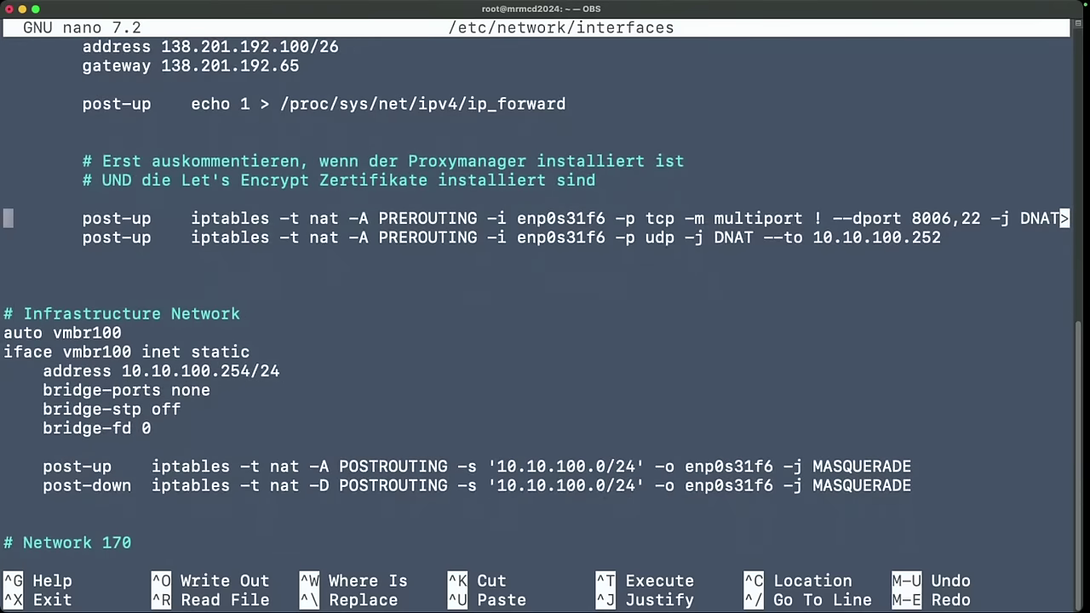
key(shift+Down)
key(shift+Down)
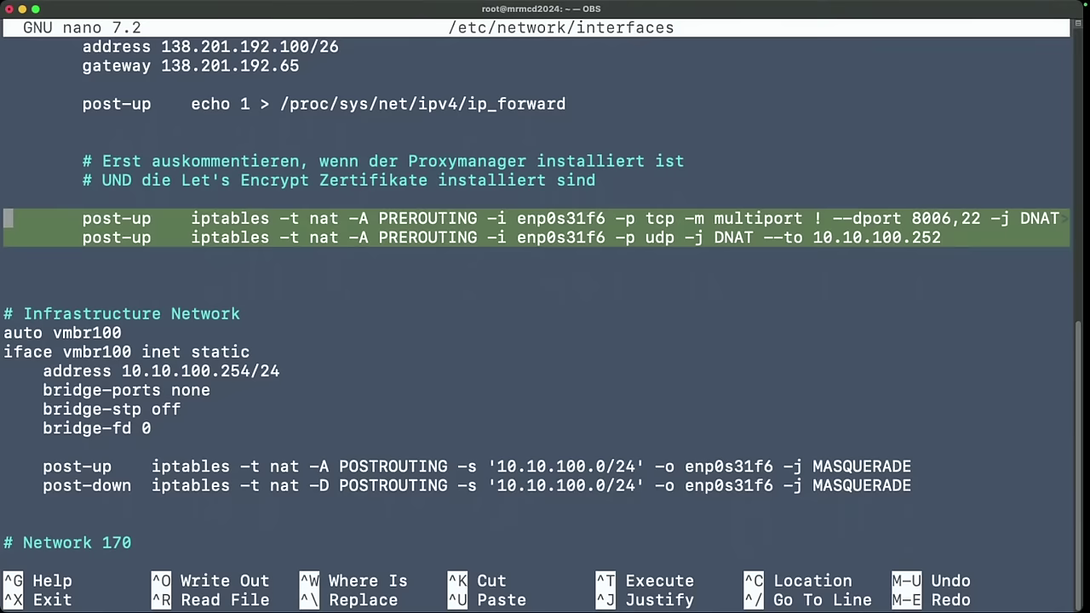
key(alt+a)
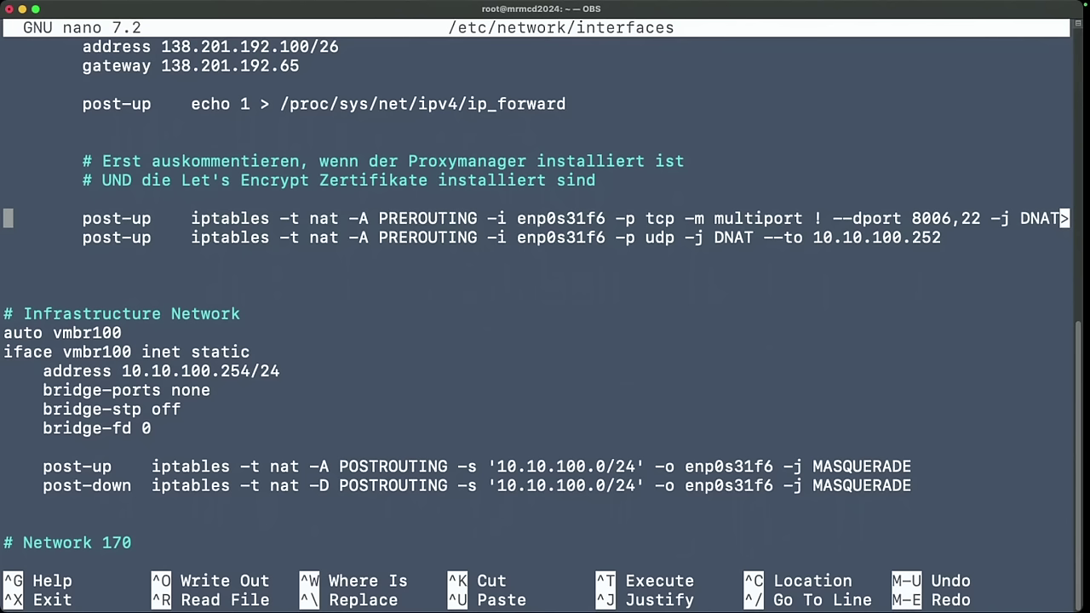
key(Right)
key(Down)
key(End)
key(Up)
key(Right)
key(Right)
key(Right)
key(Right)
key(Right)
key(Right)
key(Right)
key(Right)
key(Right)
key(Right)
key(Right)
key(Right)
key(Right)
key(Right)
key(Right)
key(Right)
key(Right)
key(Right)
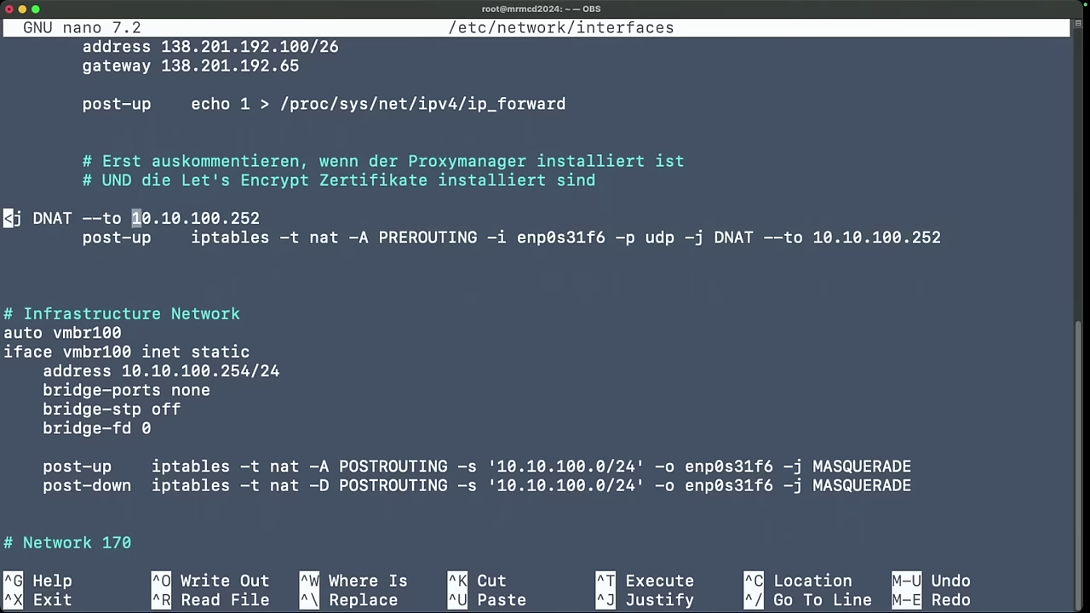
key(Right)
key(Left)
key(Left)
key(Left)
key(Left)
key(Left)
key(Left)
key(Left)
key(Left)
key(Left)
key(Left)
key(Left)
key(Left)
key(Left)
key(Left)
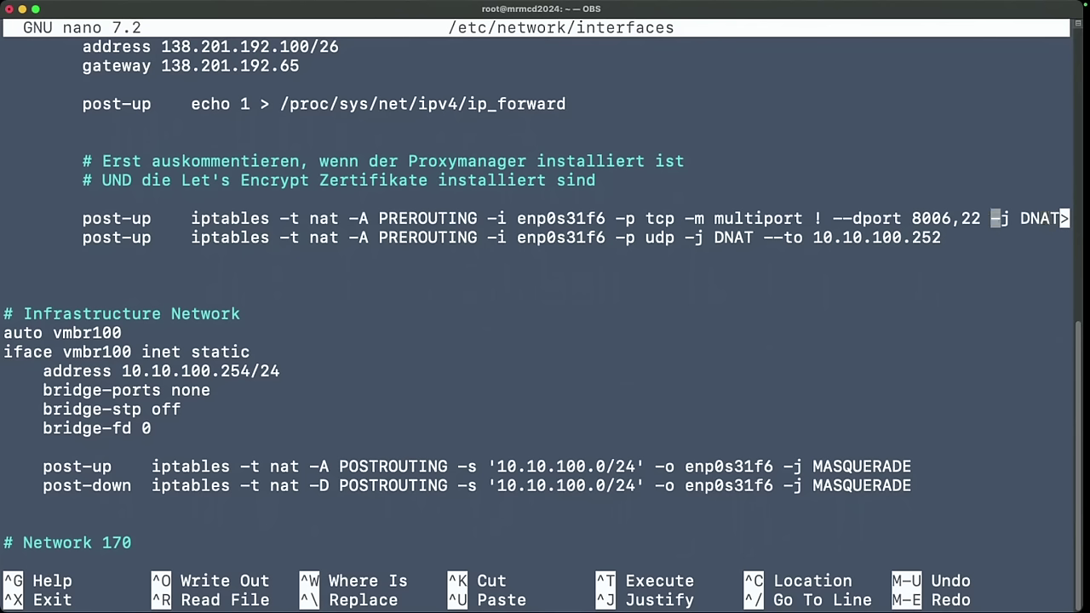
key(Left)
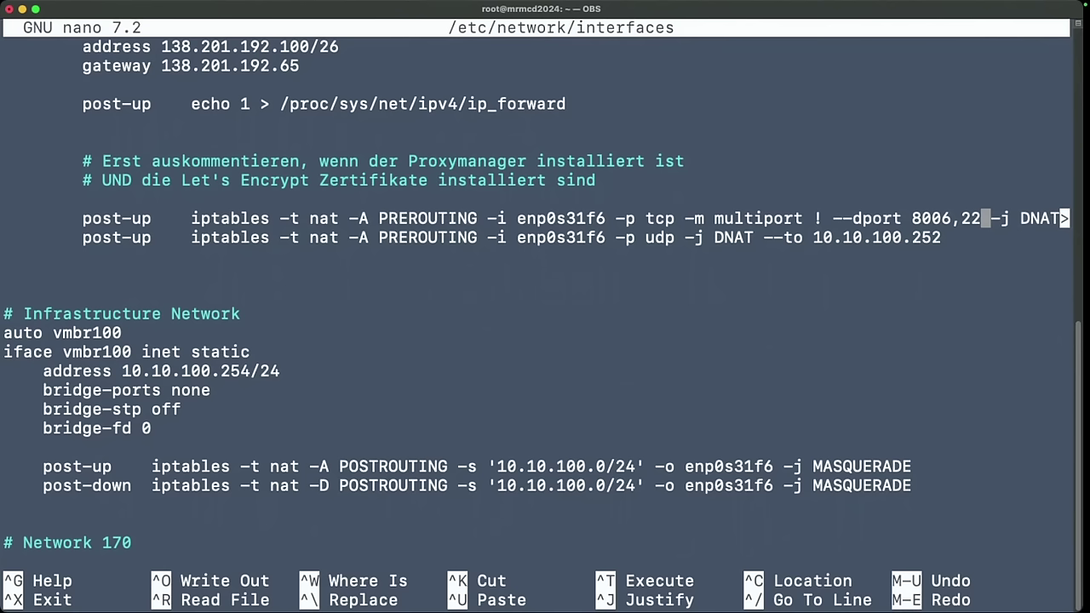
Step: Paste the vmbr170 bridge block below # Network 170 in /etc/network/interfaces
key(Down)
key(Down)
key(Down)
key(Down)
key(Down)
key(Down)
key(Down)
key(Down)
key(Down)
key(End)
key(Up)
key(Up)
key(End)
key(Up)
key(Down)
key(Down)
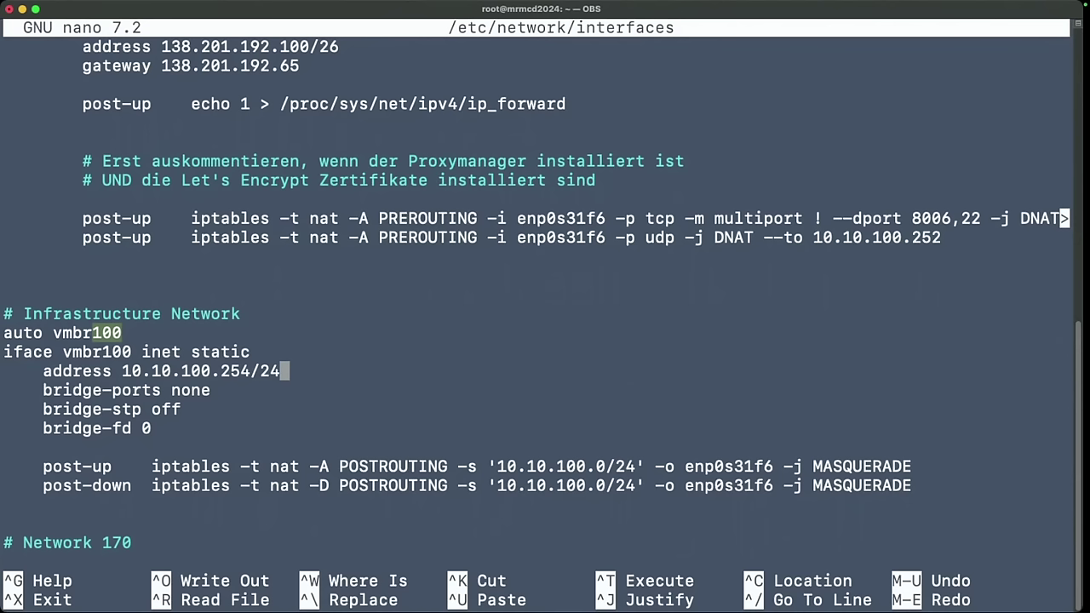
key(Down)
key(Down)
key(Down)
key(Down)
key(Down)
key(End)
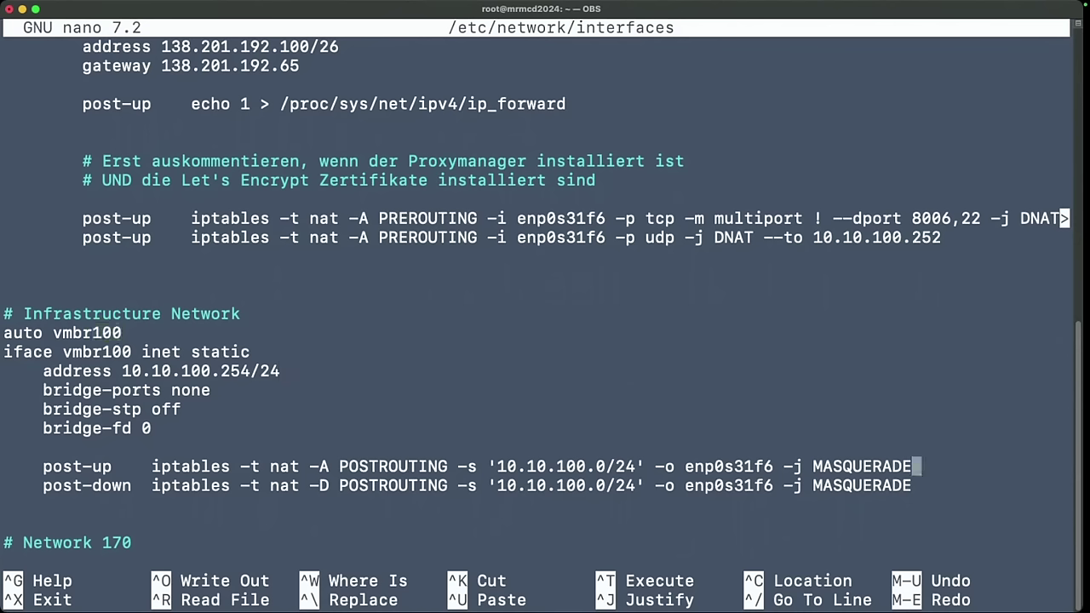
key(Down)
key(Down)
key(Down)
key(Down)
key(End)
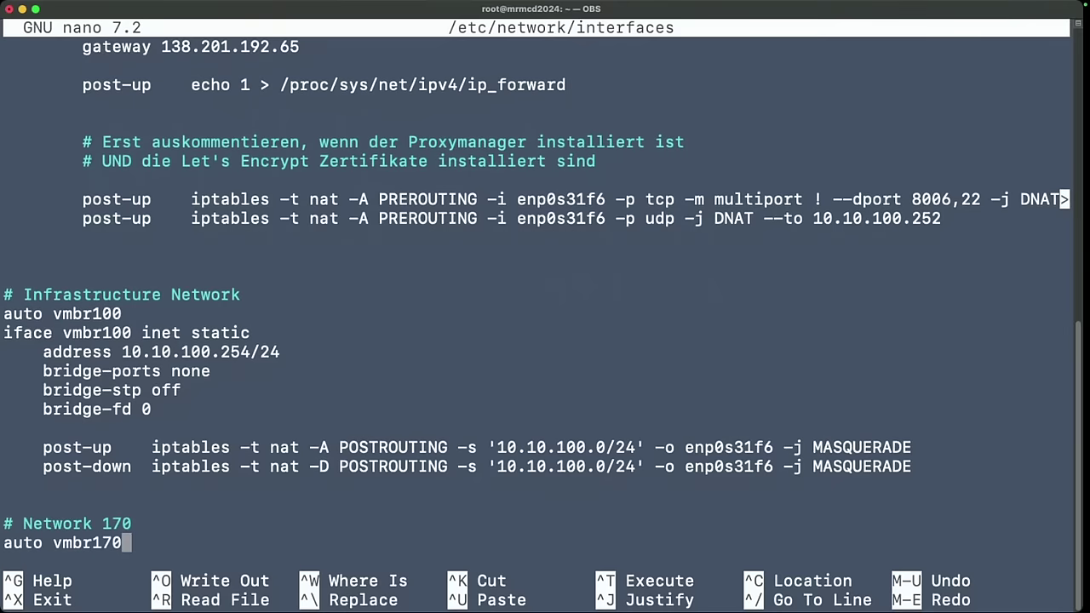
text(iface vmbr170 inet static     address 10.10.170.254/24     bridge-ports none     bridge-stp off     bridge-fd 0      post-up    iptables -t nat -A POSTROUTING -s '10.10.170.0/24' -o enp0s31f6 -j MASQUERADE     post-down  iptables -t nat -D POSTROUTING -s '10.10.170.0/24' -o enp0s31f6 -j MASQUERADE)
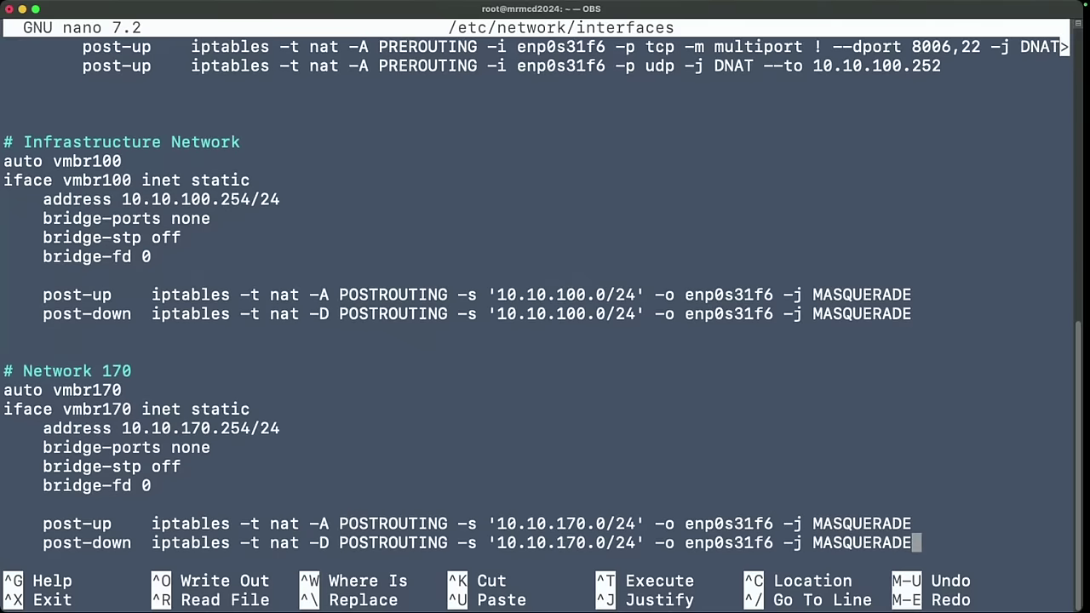
Step: Add the vmbr172 and vmbr190 bridge blocks after vmbr170, then save and exit nano
drag(92, 390, 122, 390)
drag(180, 428, 210, 429)
key(Return)
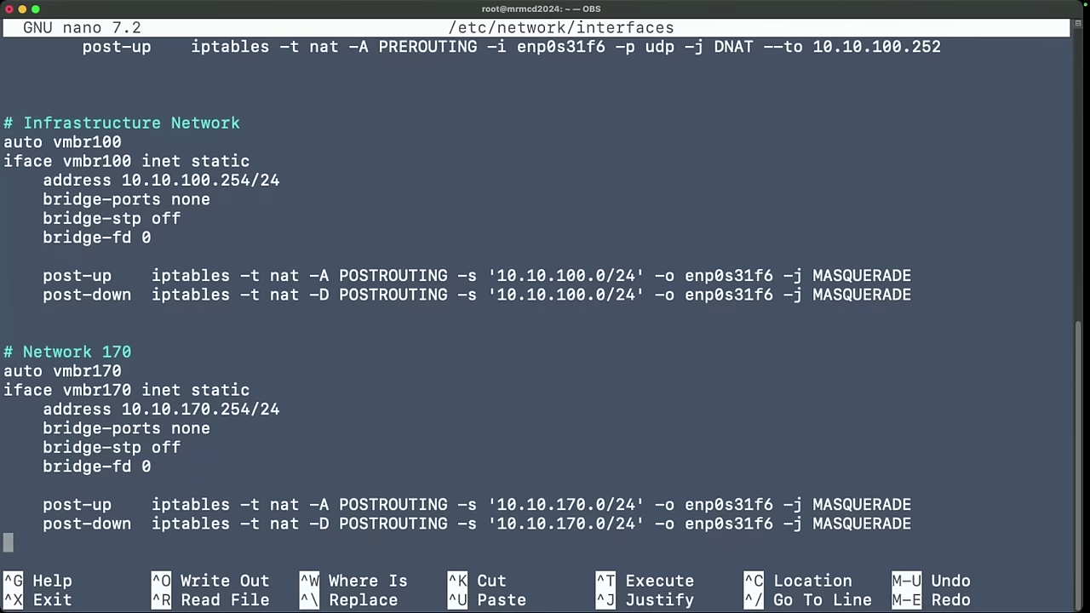
text(# Network 172 auto vmbr172 iface vmbr172 inet static     address 10.10.172.254/24     bridge-ports none     bridge-stp off     bridge-fd 0)
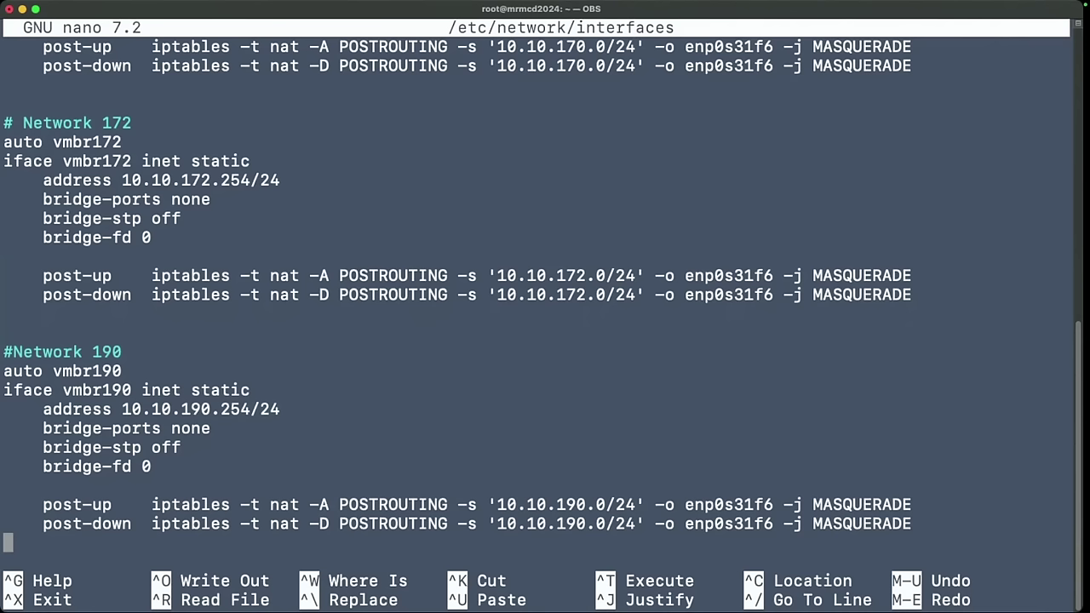
key(ctrl+x)
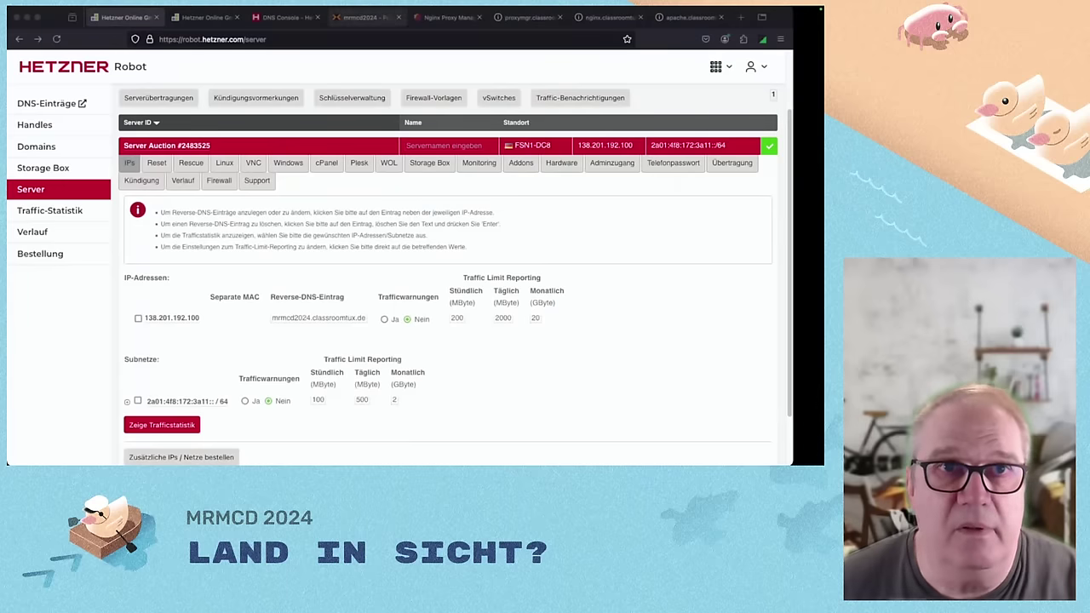
Step: Switch to the mrmcd2024 Proxmox browser tab
click(366, 17)
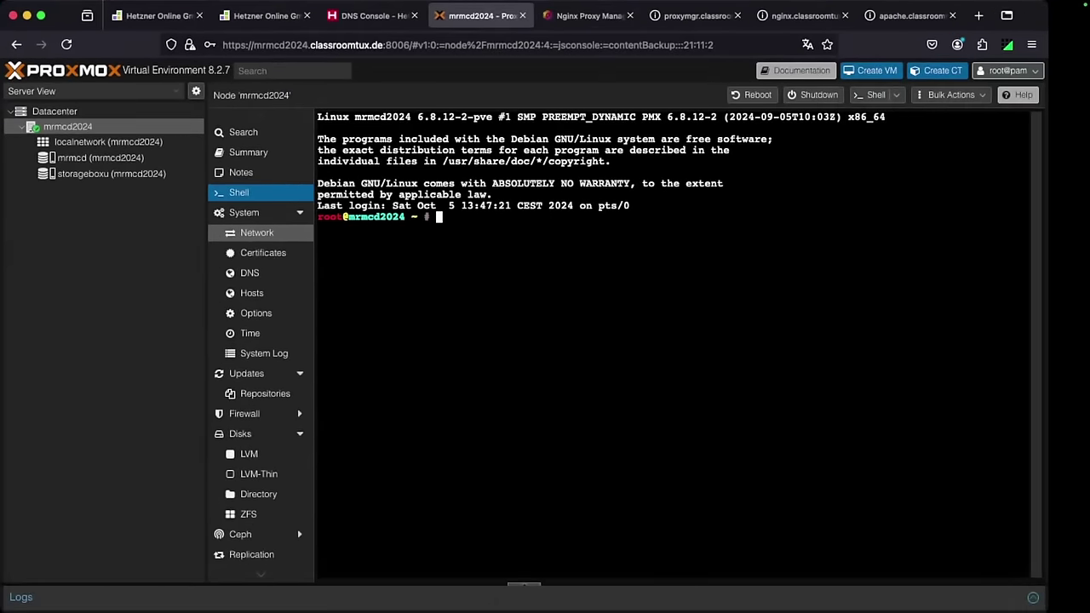
Step: Check that the node's Network page lists vmbr170, vmbr172 and vmbr190, then view mrmcd storage backups
click(256, 233)
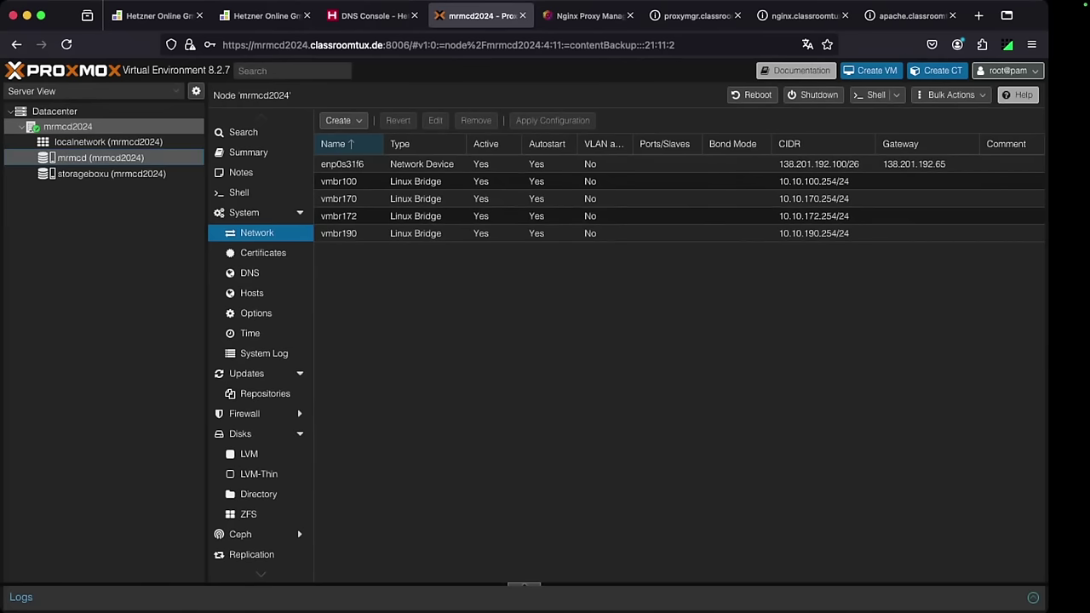
click(100, 157)
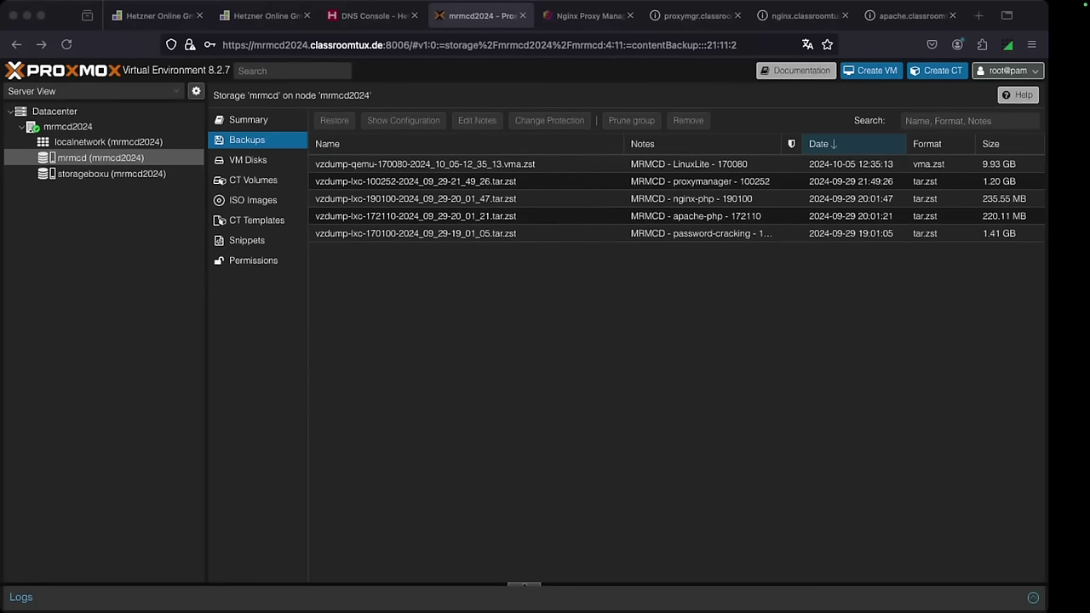
Step: Restore the vzdump-lxc-100252 proxymanager backup as CT 100252, then return to node mrmcd2024
click(415, 181)
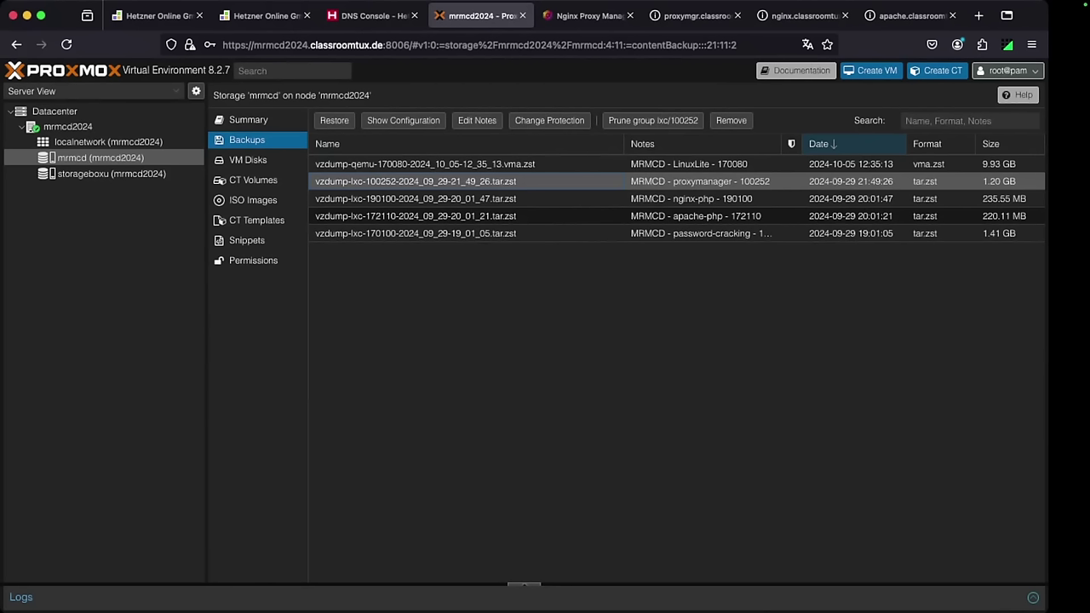
click(334, 121)
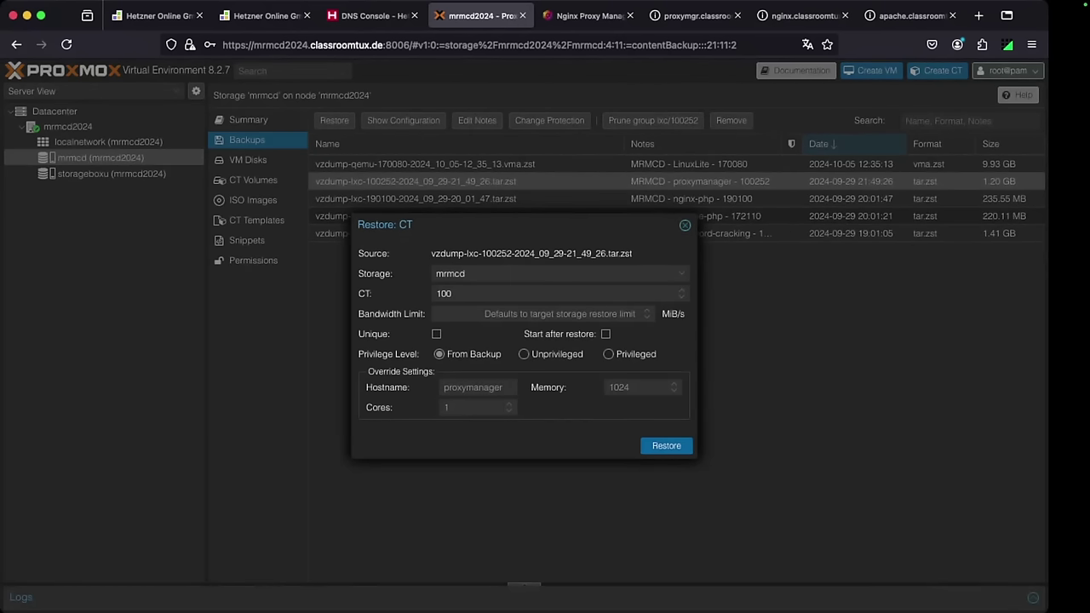
click(452, 293)
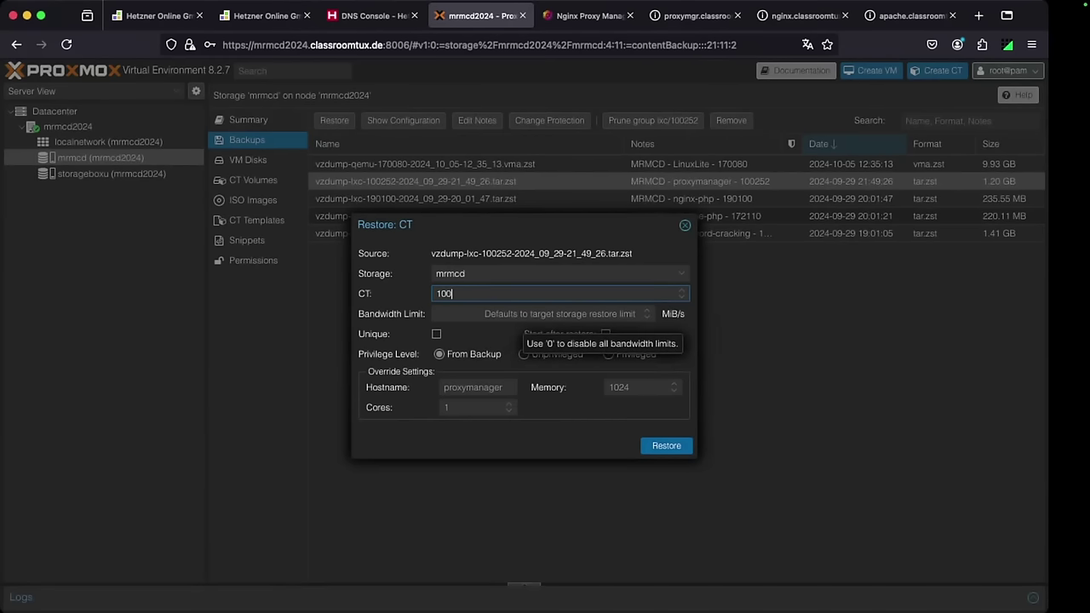
text(252)
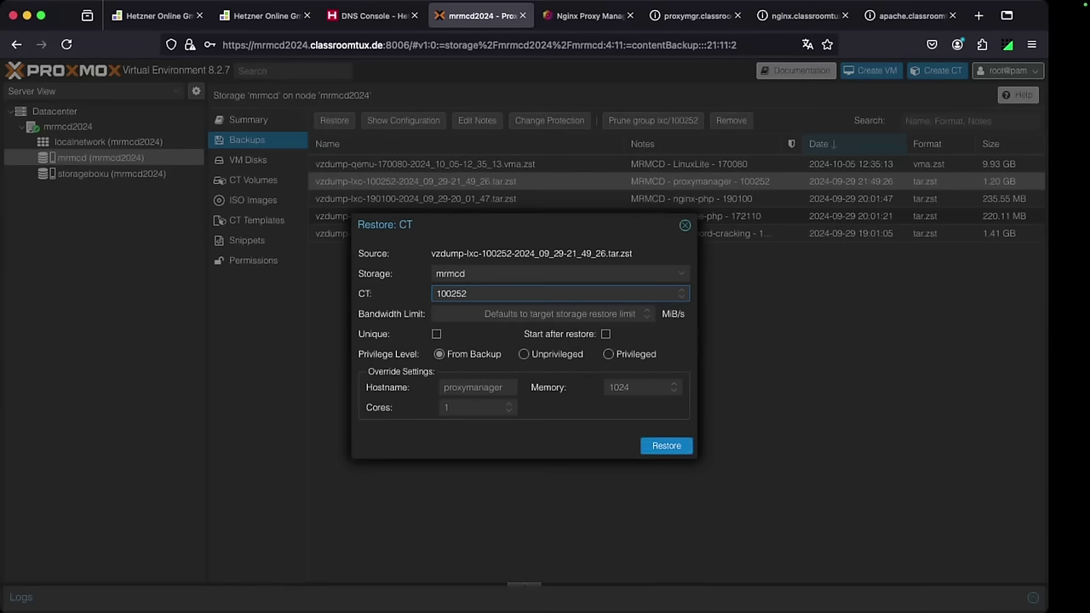
click(666, 446)
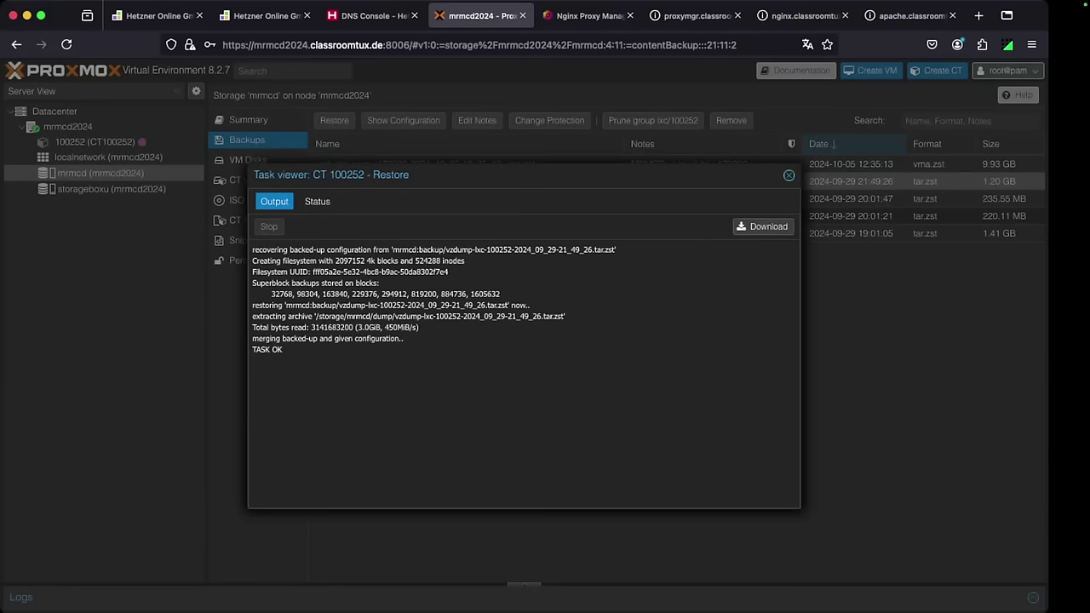
click(788, 174)
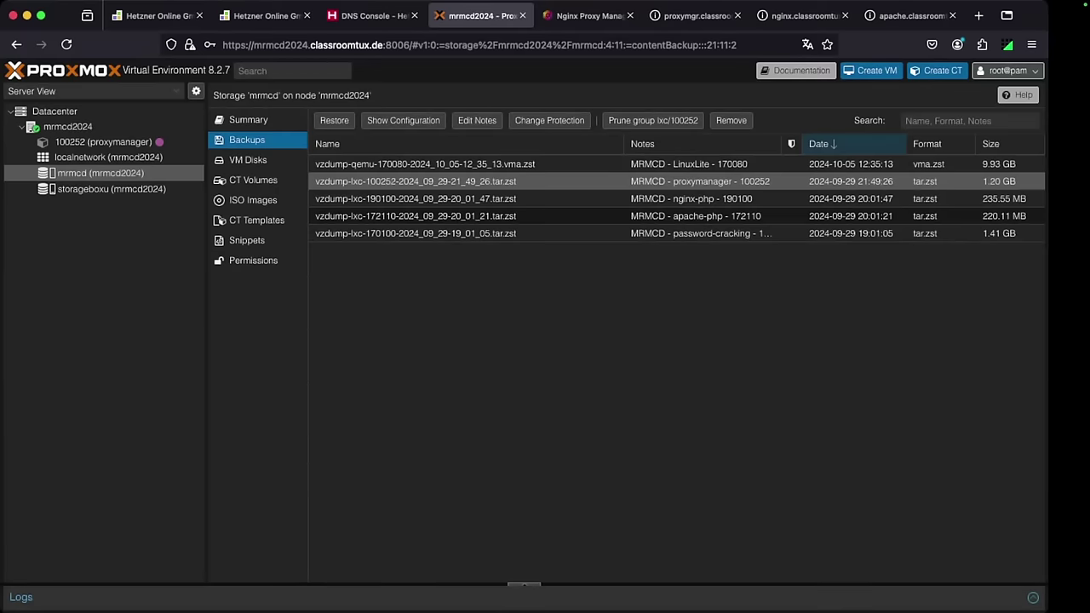
key(super+Tab)
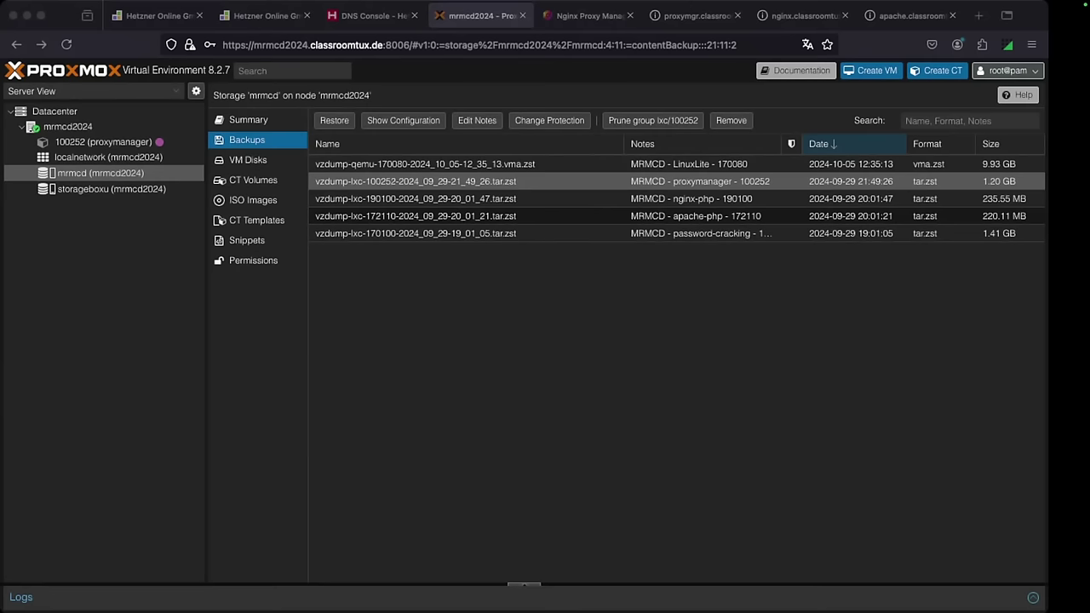
click(67, 126)
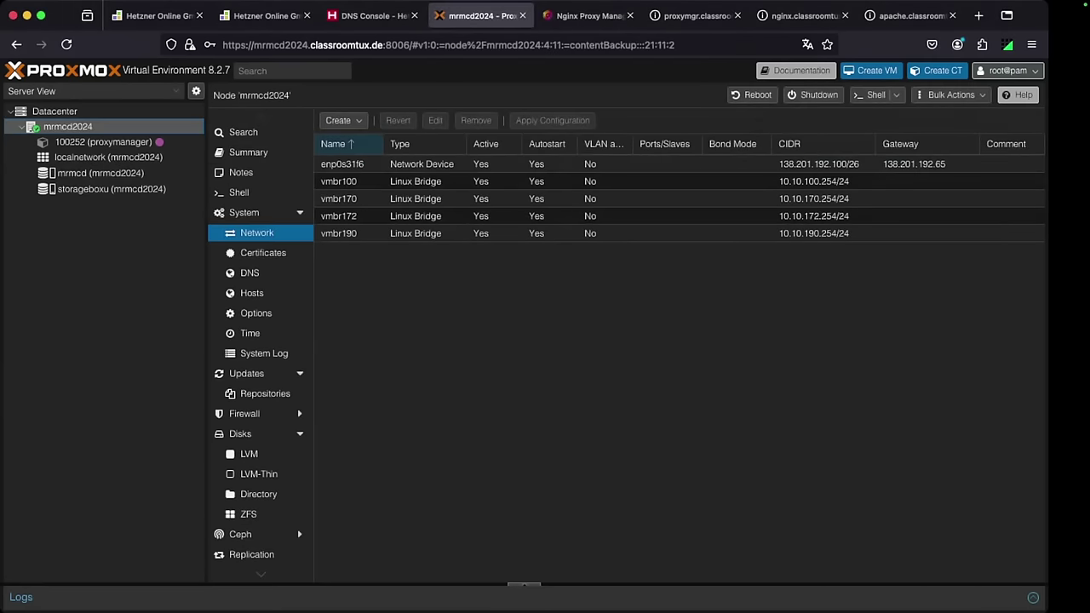
Step: In the node Shell, build the qmrestore command for the vzdump-qemu-170080 vma.zst archive with ID 170080
click(238, 193)
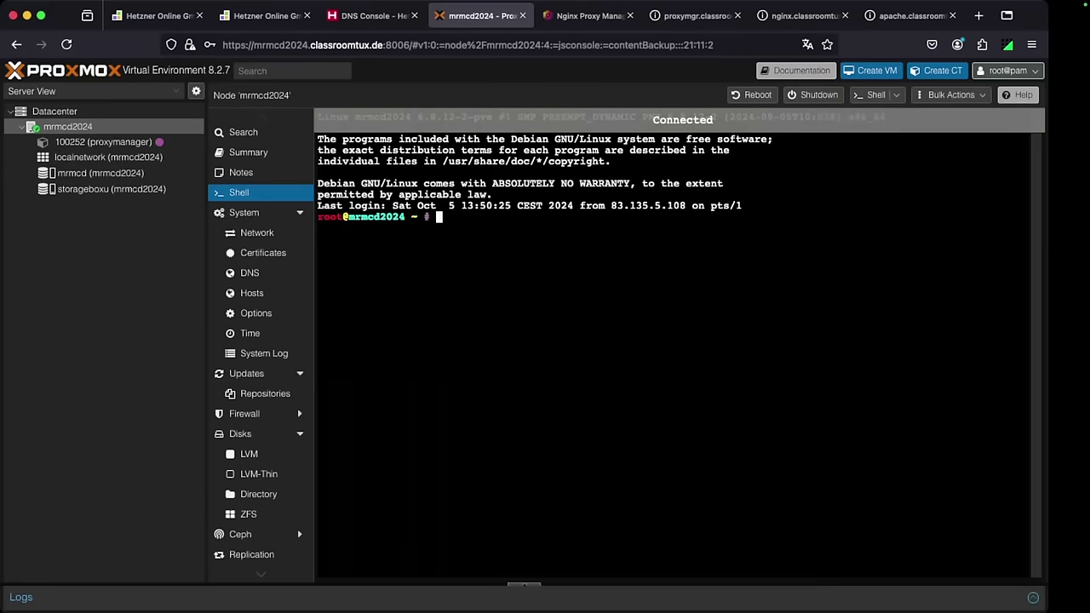
key(super+v)
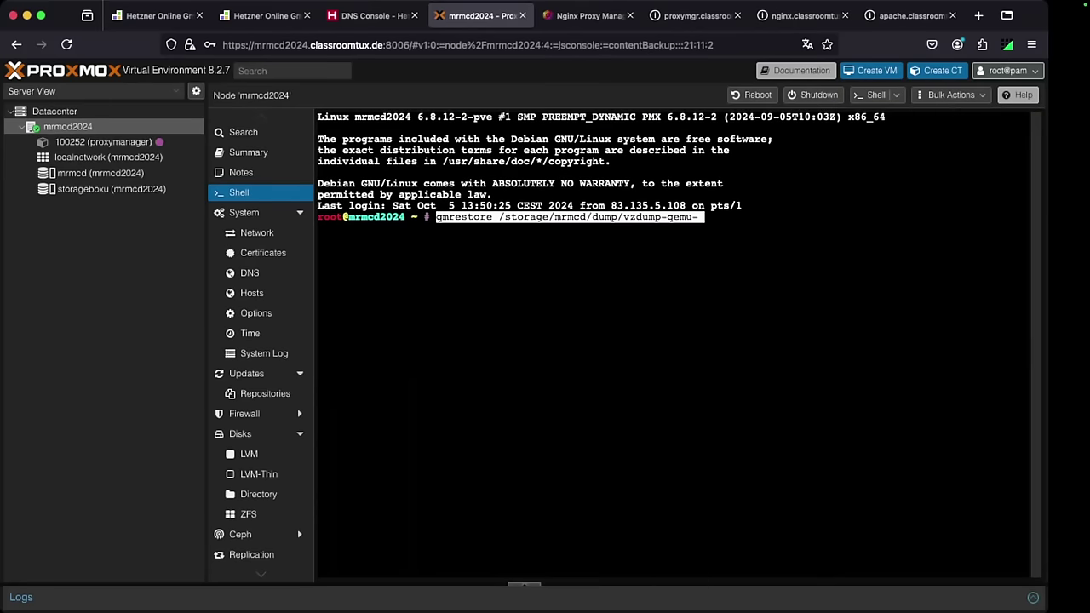
key(Tab)
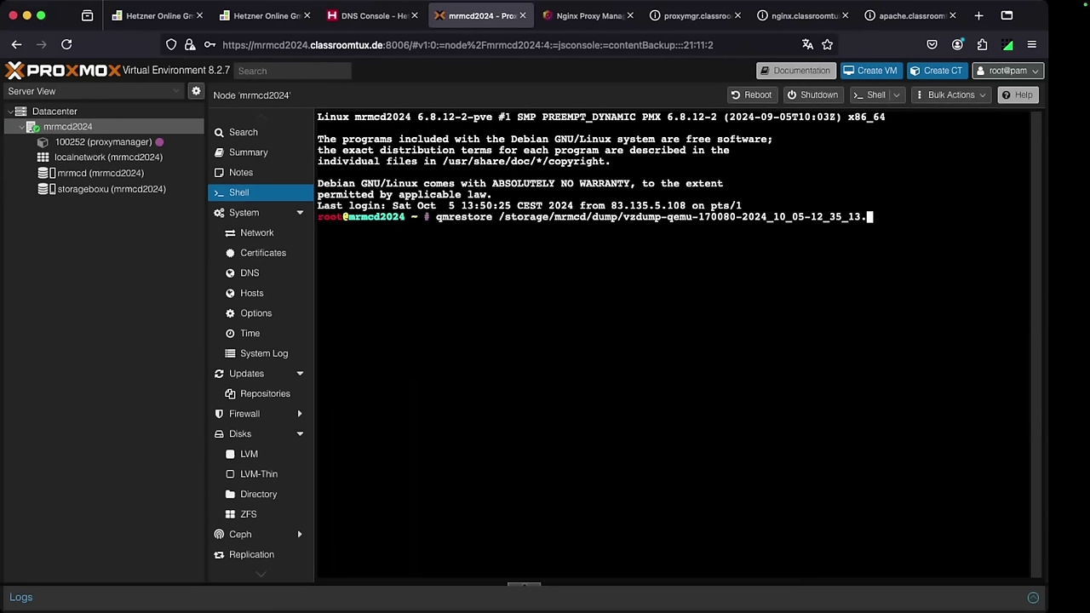
text(t)
key(BackSpace)
key(Tab)
key(Tab)
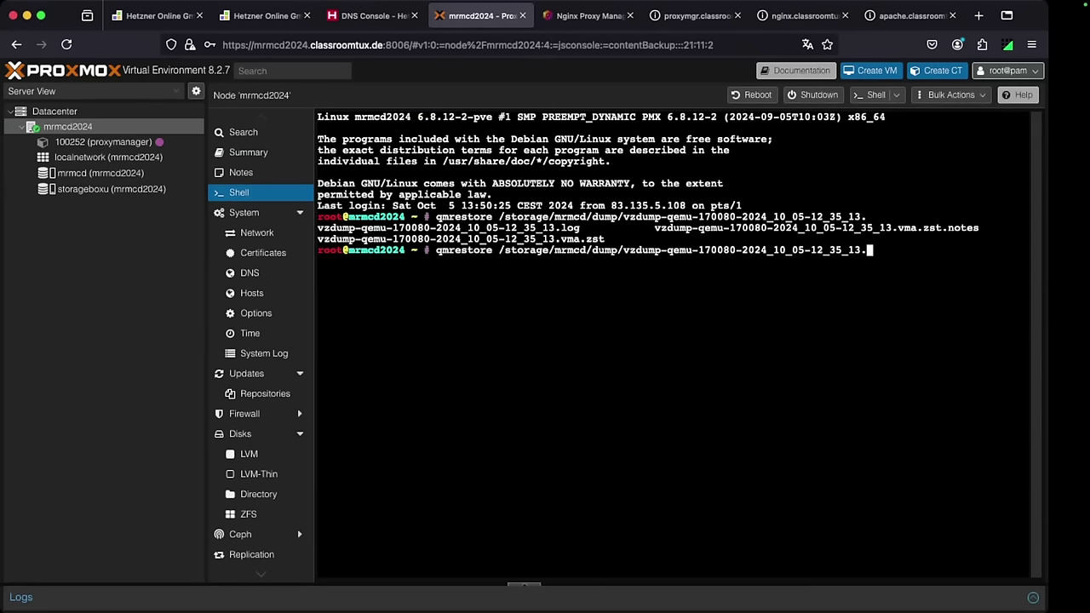
text(v)
key(Tab)
text(170080)
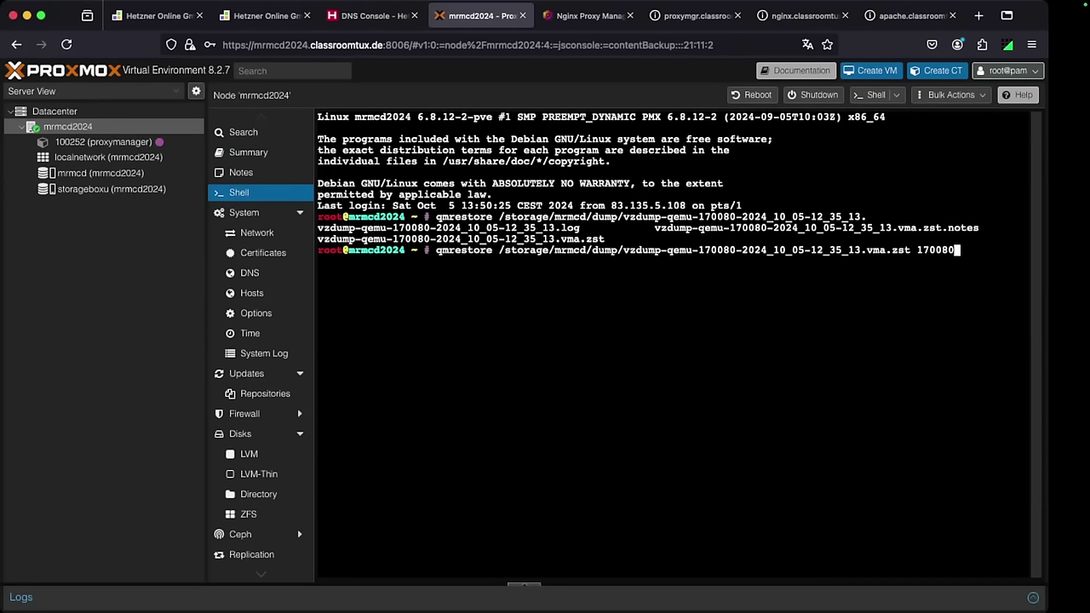
drag(436, 250, 959, 250)
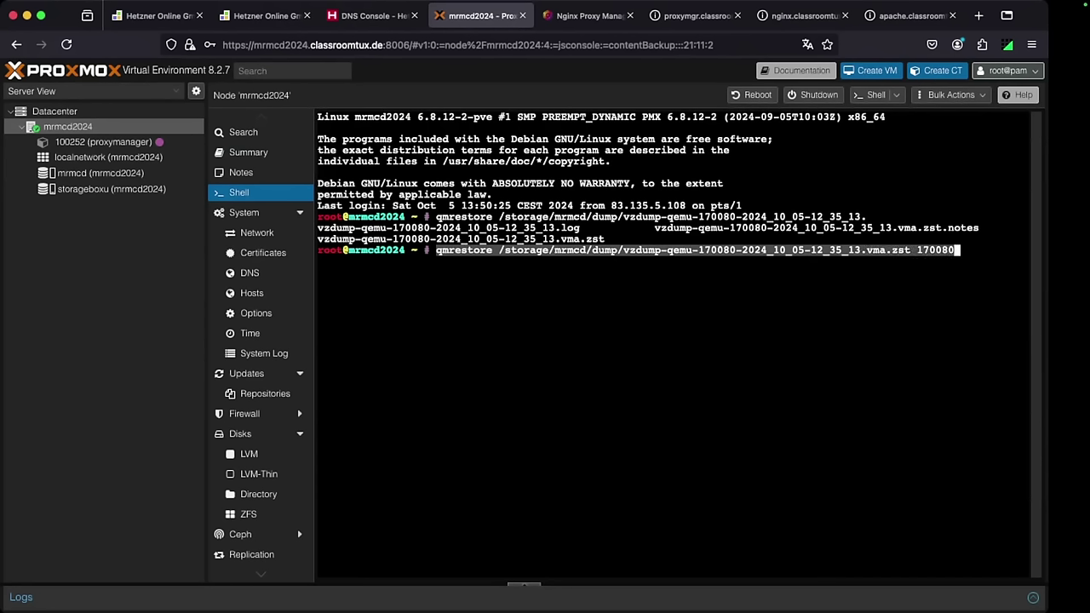
key(ctrl+c)
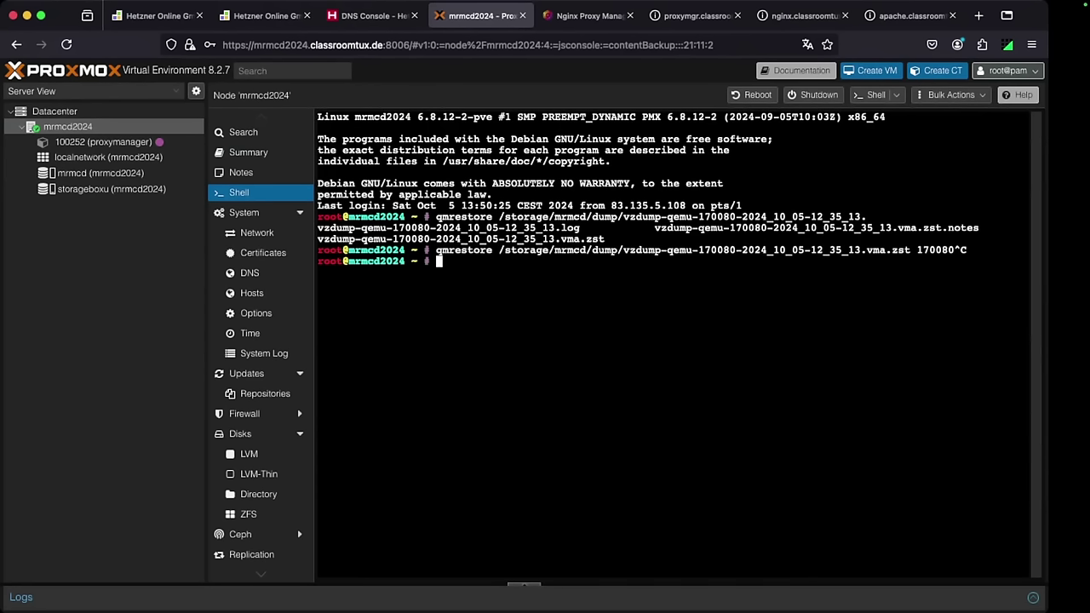
Step: Start a tmux session and run the VM 170080 qmrestore inside it, then return to mrmcd storage backups
text(tmux)
key(Return)
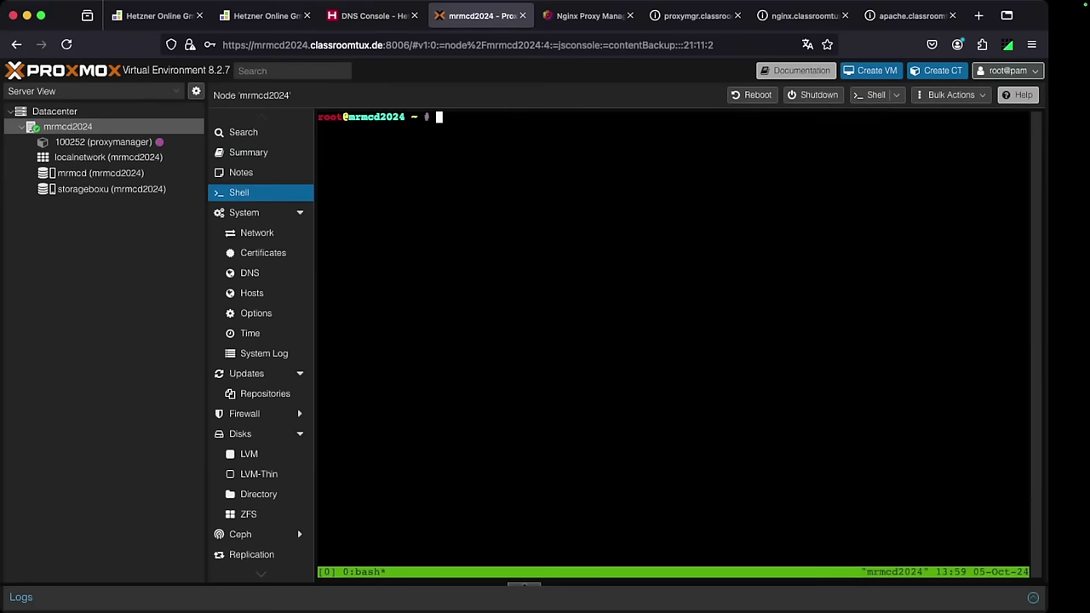
key(super+v)
key(Return)
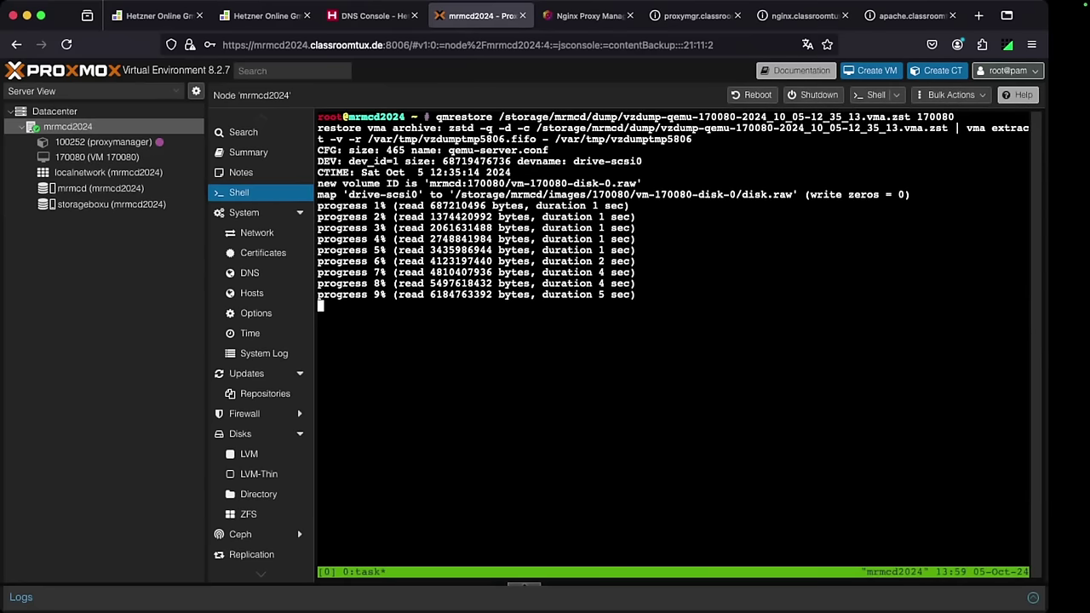
click(100, 187)
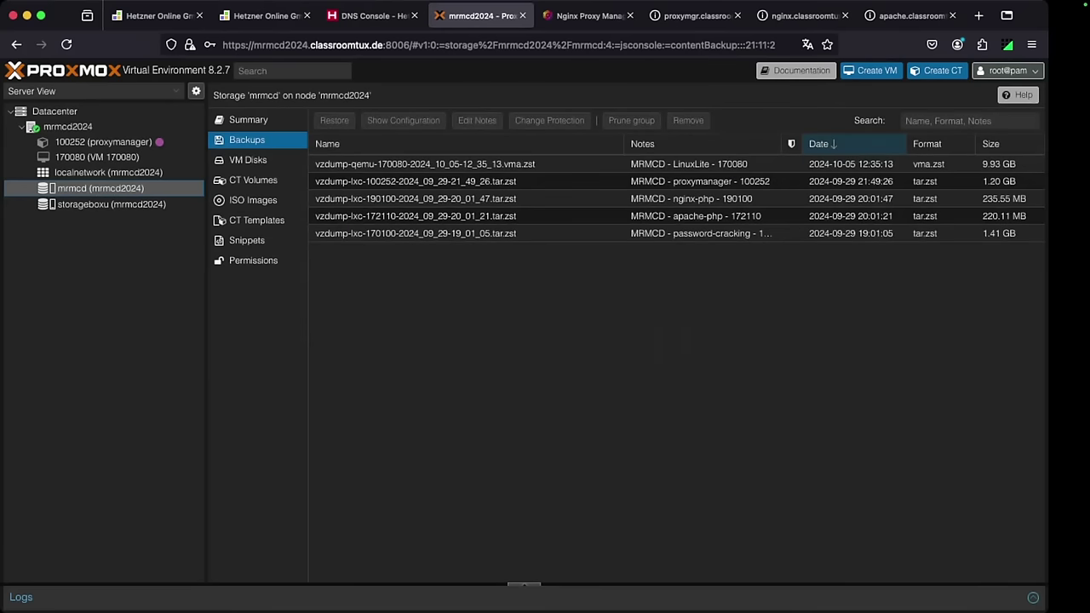
Step: Restore the nginx-php container backup as CT 190100
click(415, 198)
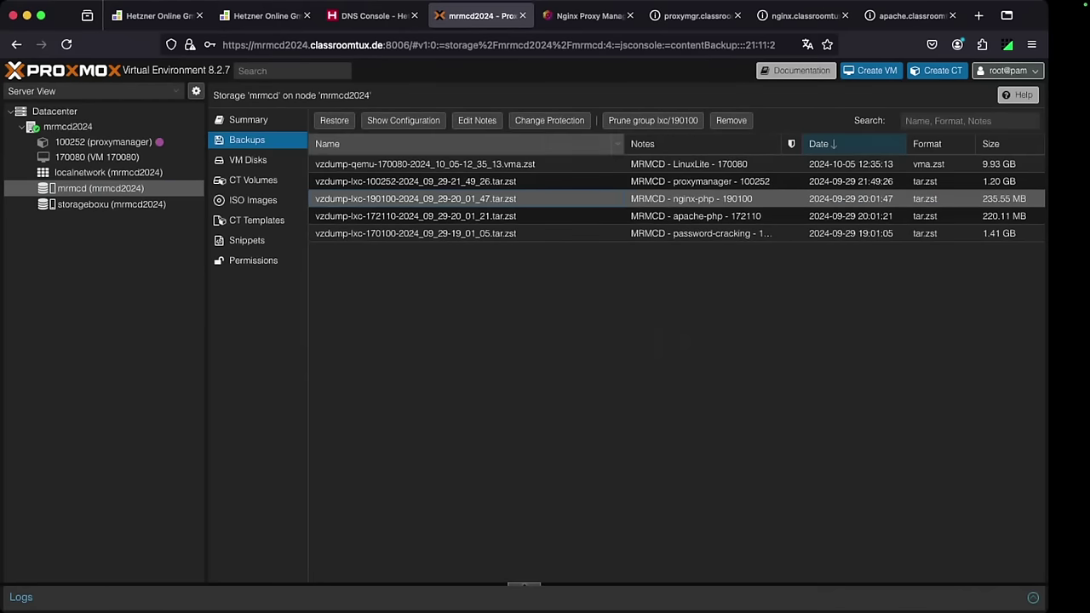
click(334, 120)
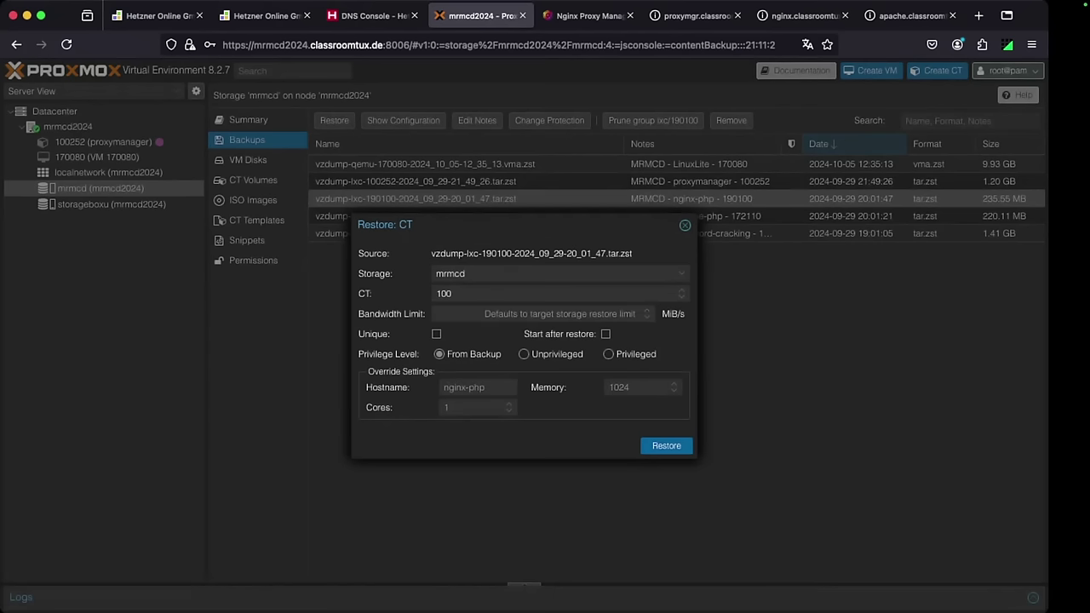
double_click(496, 253)
click(511, 293)
key(ctrl+a)
key(ctrl+v)
click(666, 445)
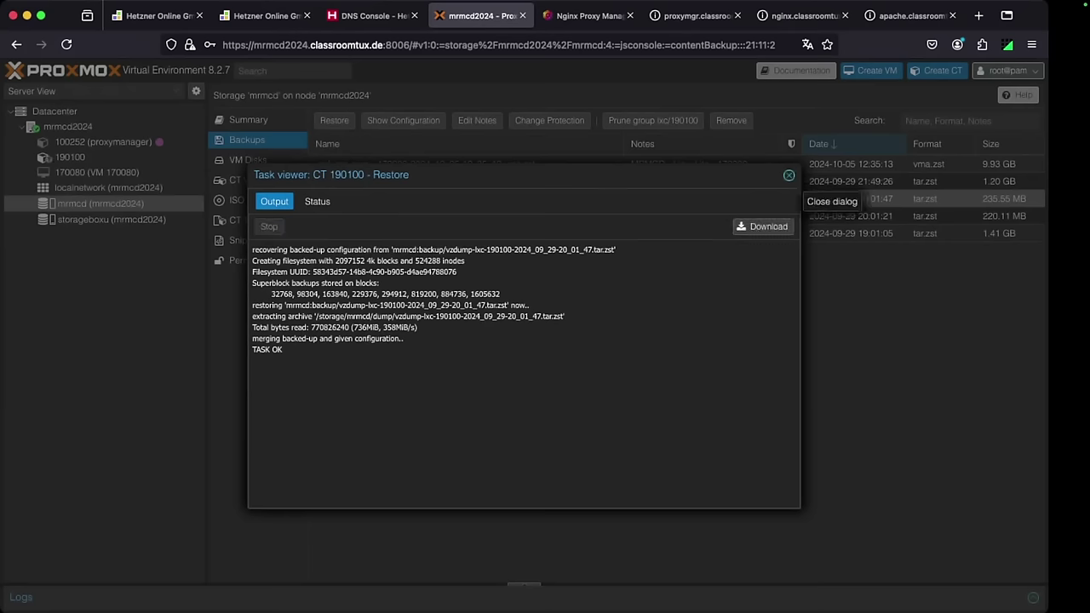
click(789, 176)
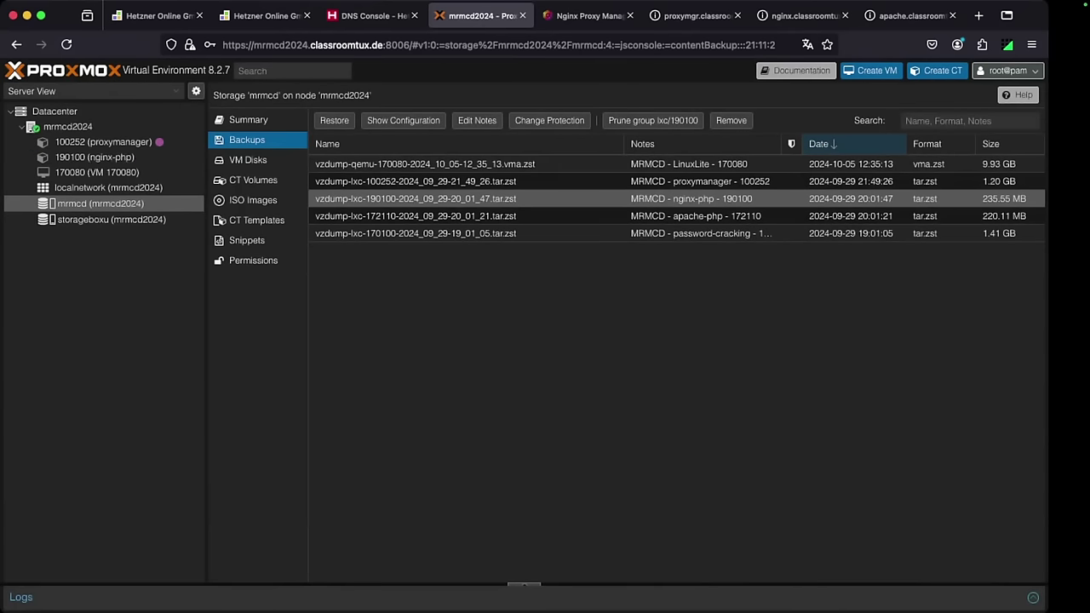
Step: Restore the apache-php container backup as CT 172110
click(415, 215)
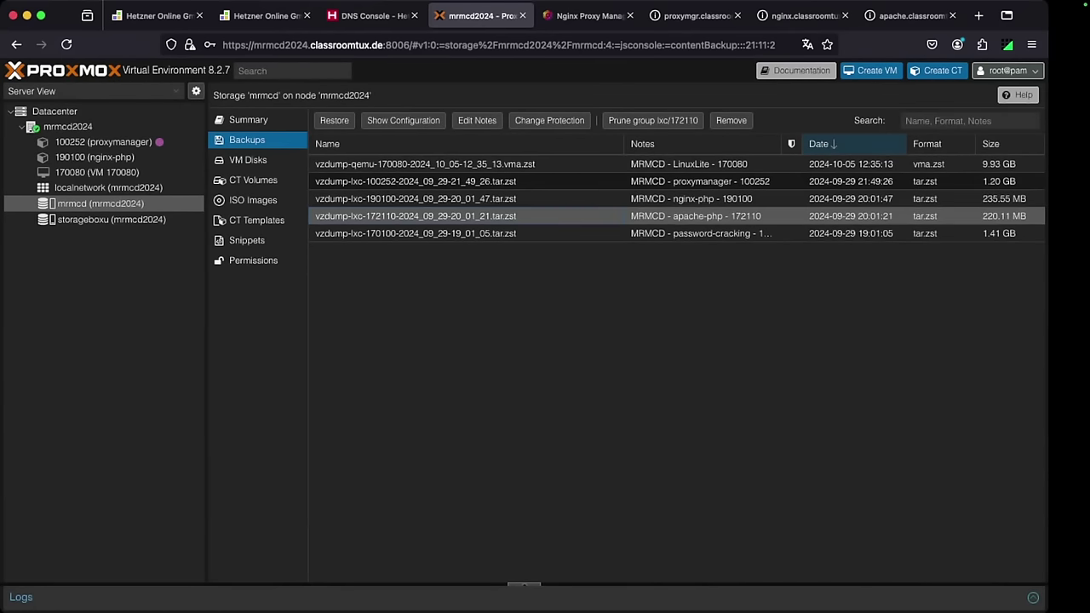
click(334, 120)
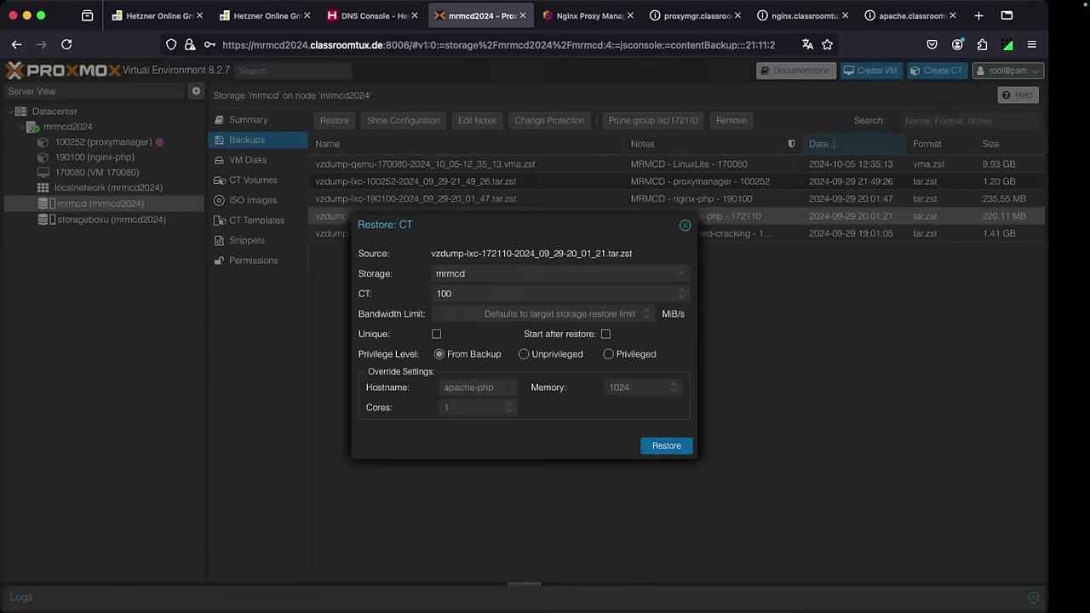
double_click(497, 253)
click(437, 293)
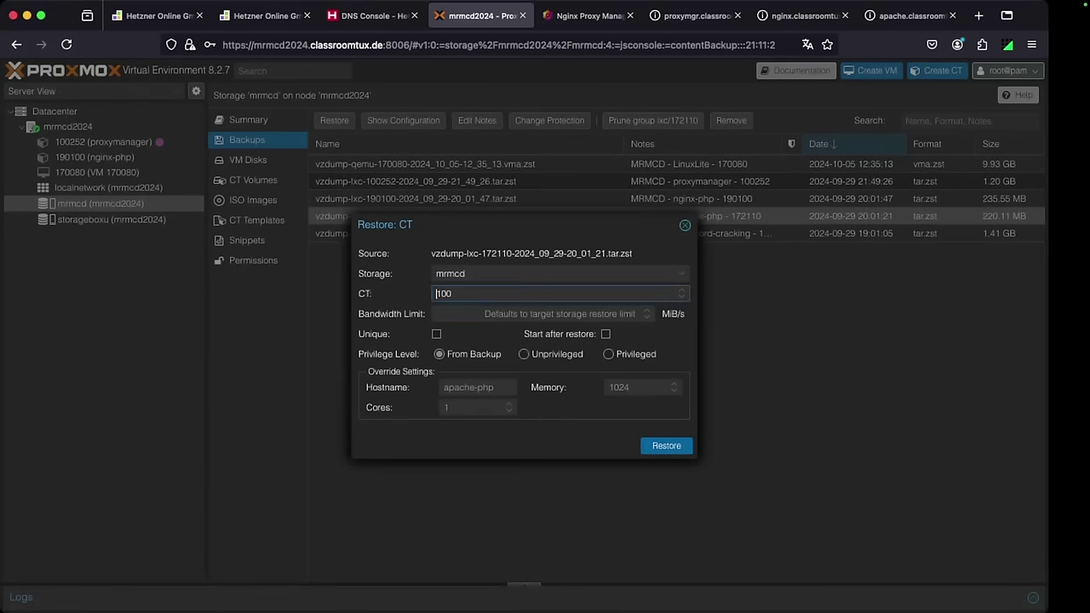
key(ctrl+a)
key(ctrl+v)
key(Return)
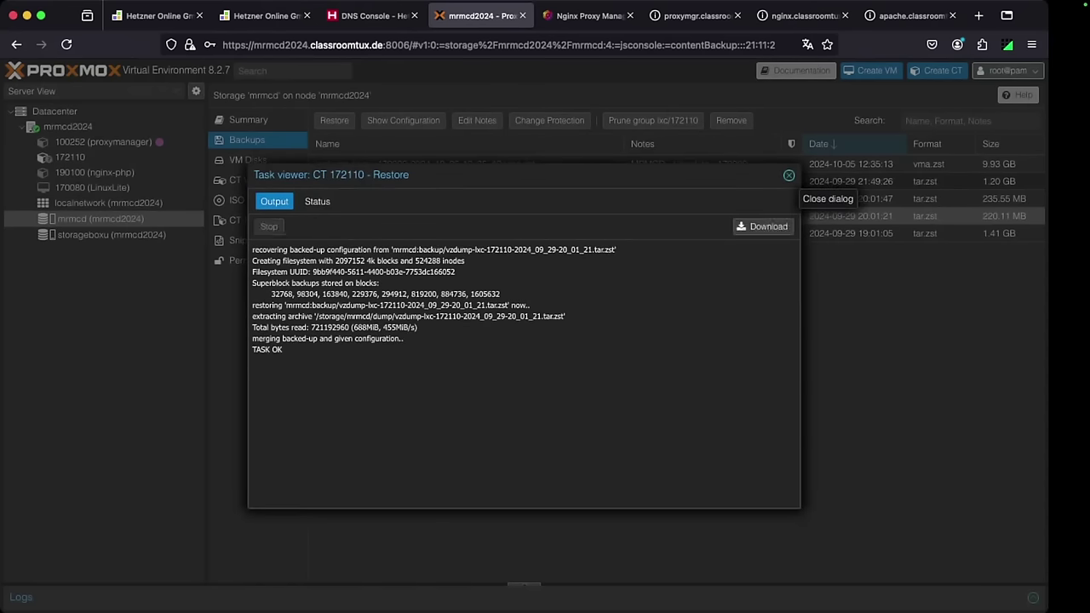
click(788, 174)
click(416, 233)
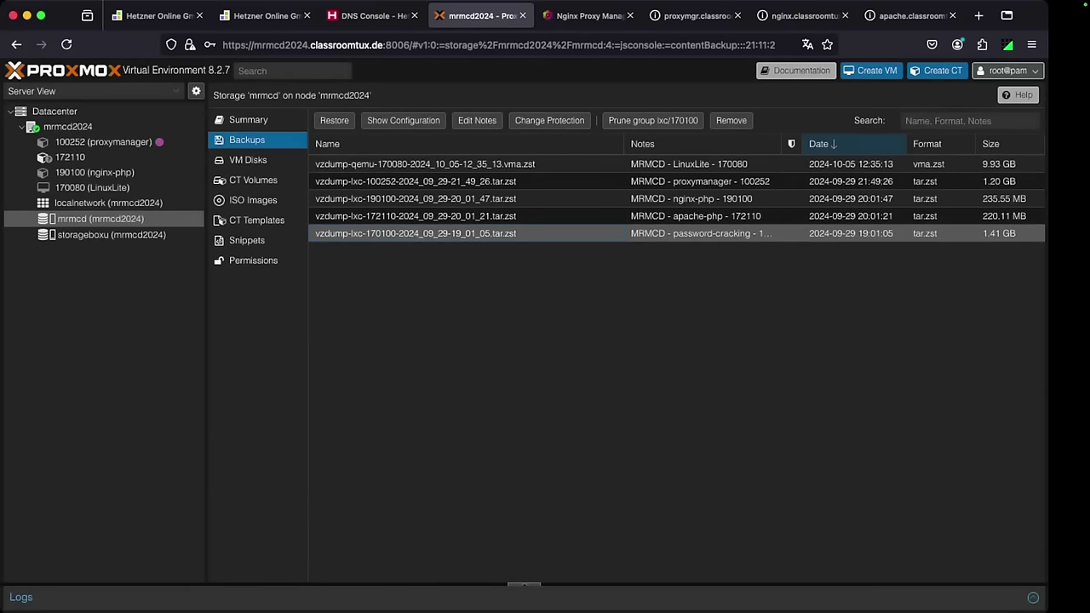
Step: Restore the vzdump-lxc-170100 password-cracking backup as container 170100
click(333, 120)
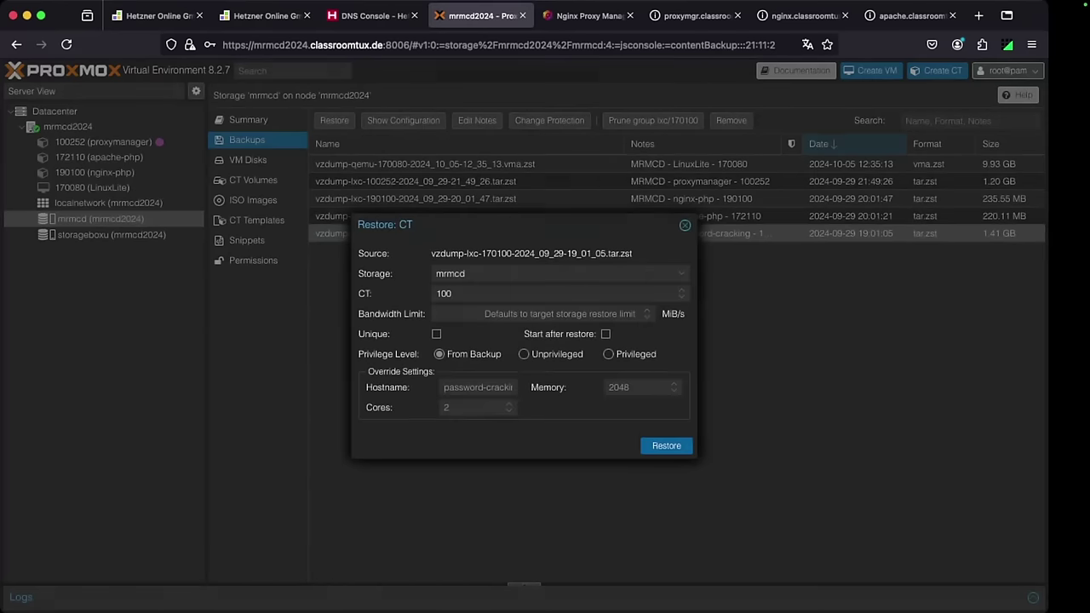
double_click(497, 252)
double_click(443, 292)
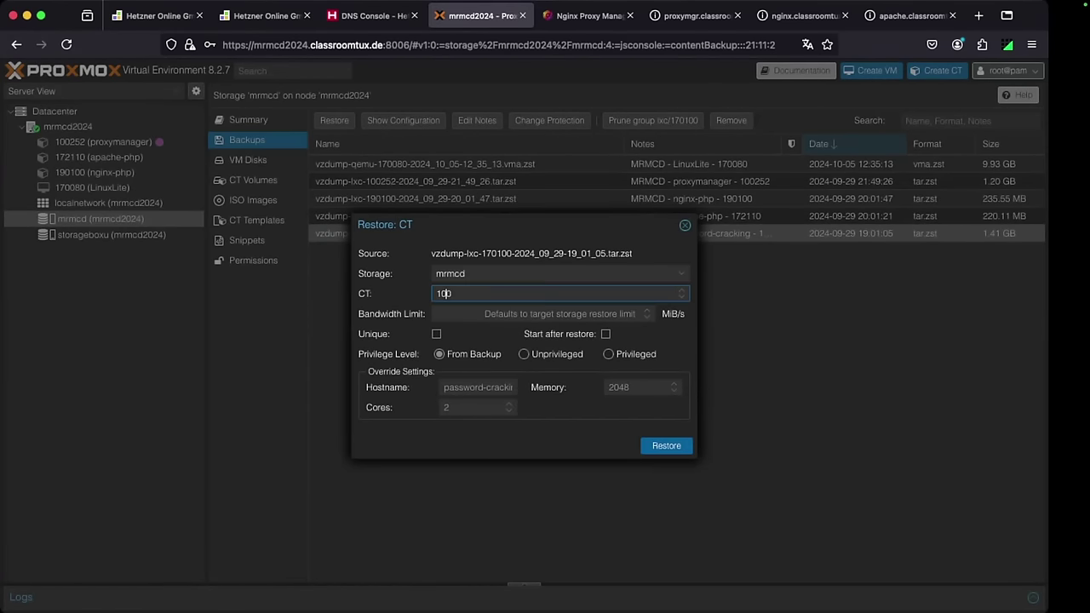
key(ctrl+v)
click(666, 445)
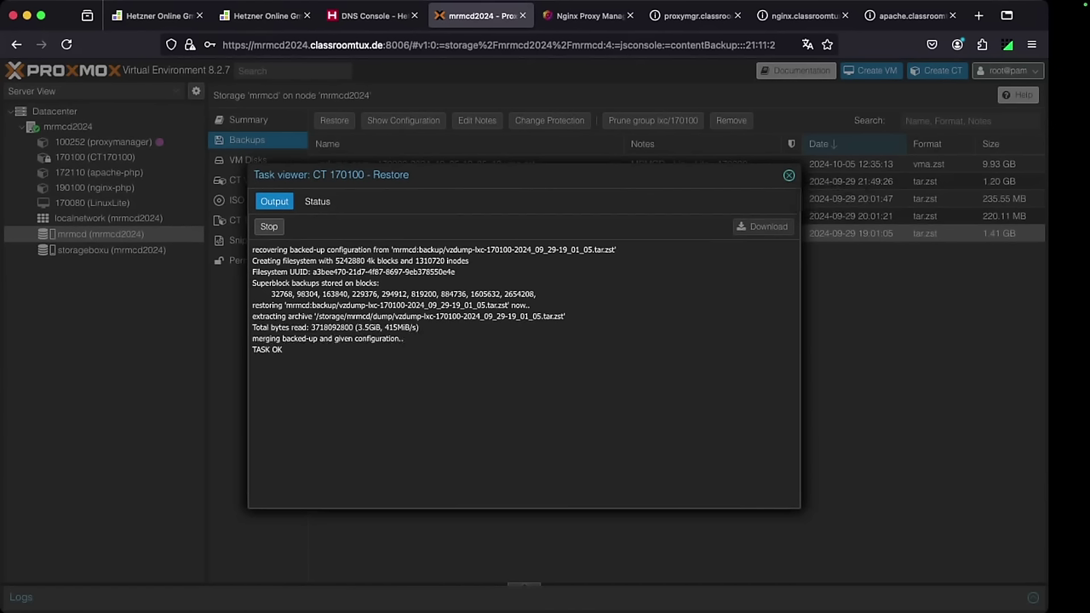
key(Escape)
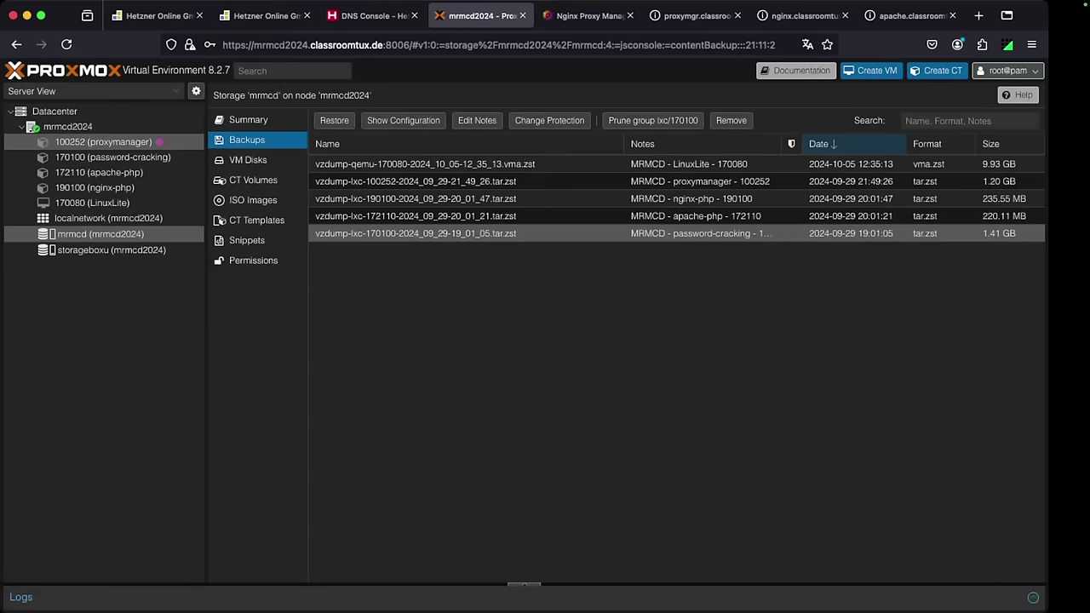
Step: Review container 100252's options, check containers 172110 and 190100, and inspect VM 170080's options
click(102, 141)
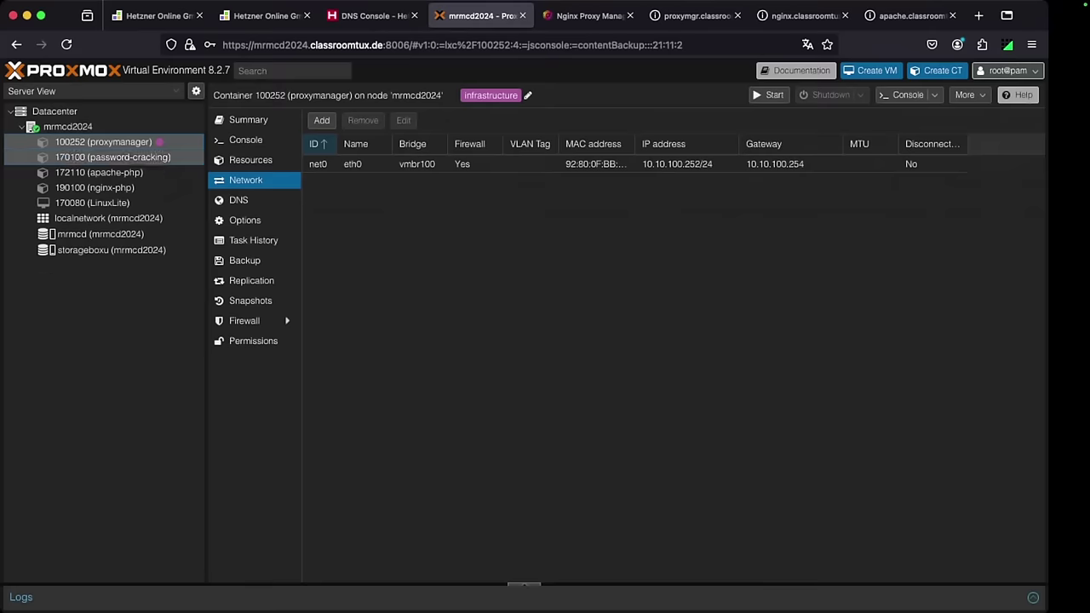
click(246, 220)
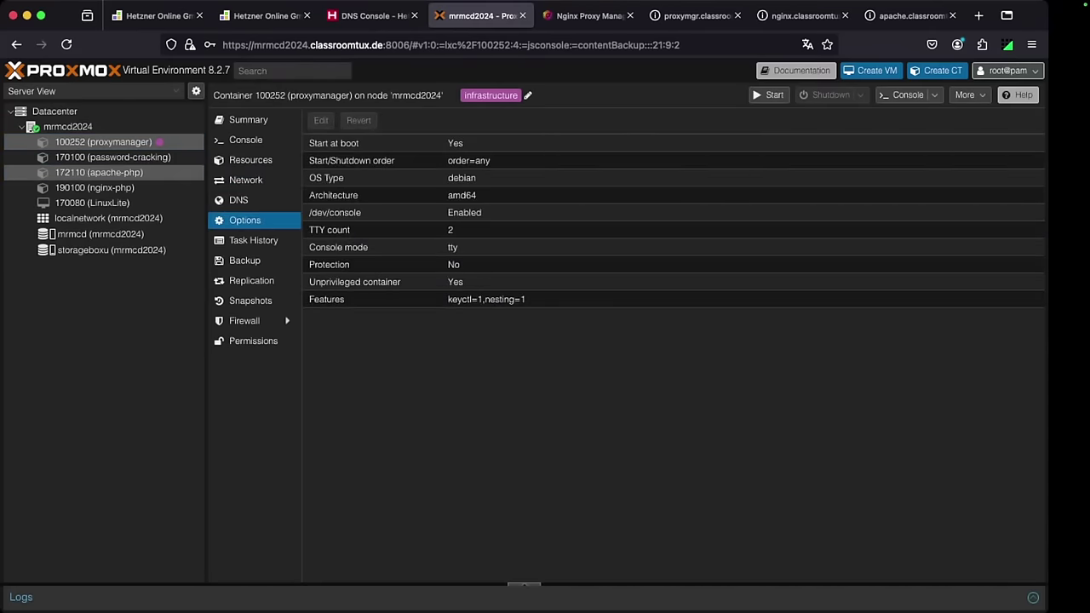
click(111, 172)
click(111, 187)
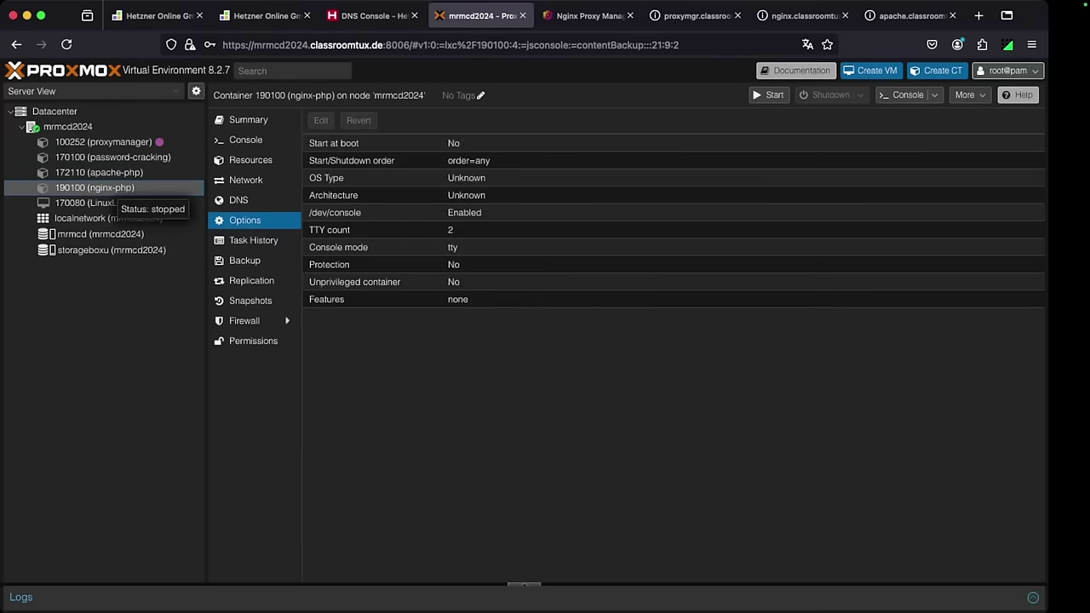
click(92, 203)
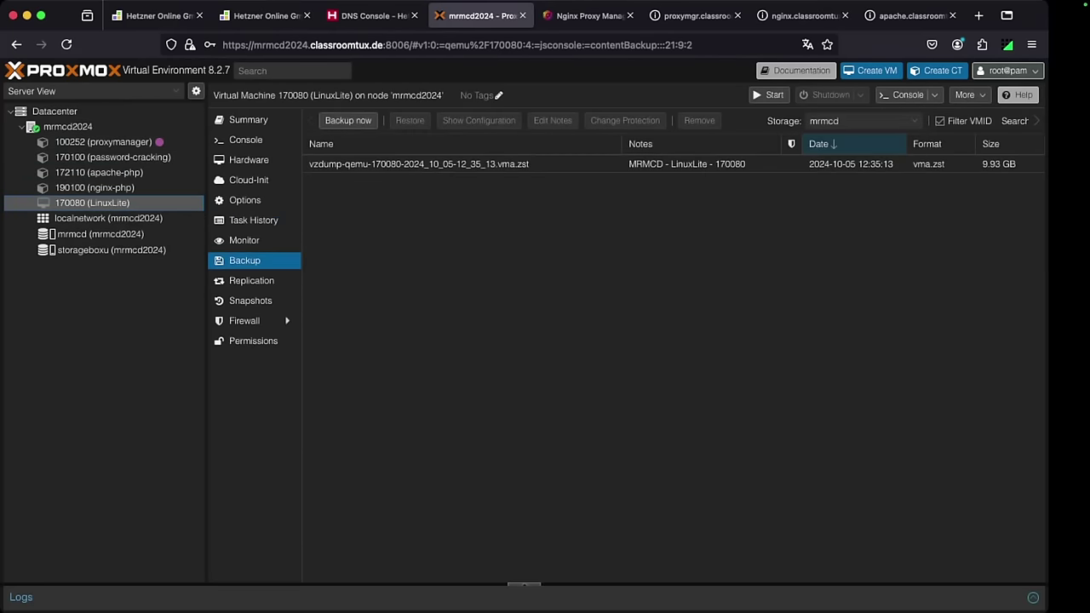
click(244, 200)
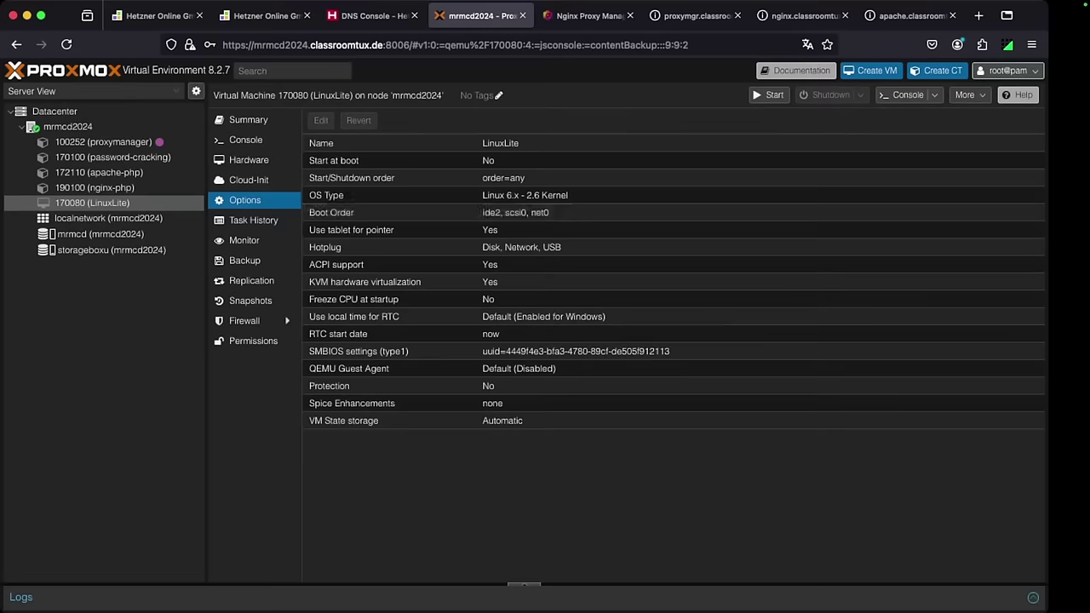
click(137, 141)
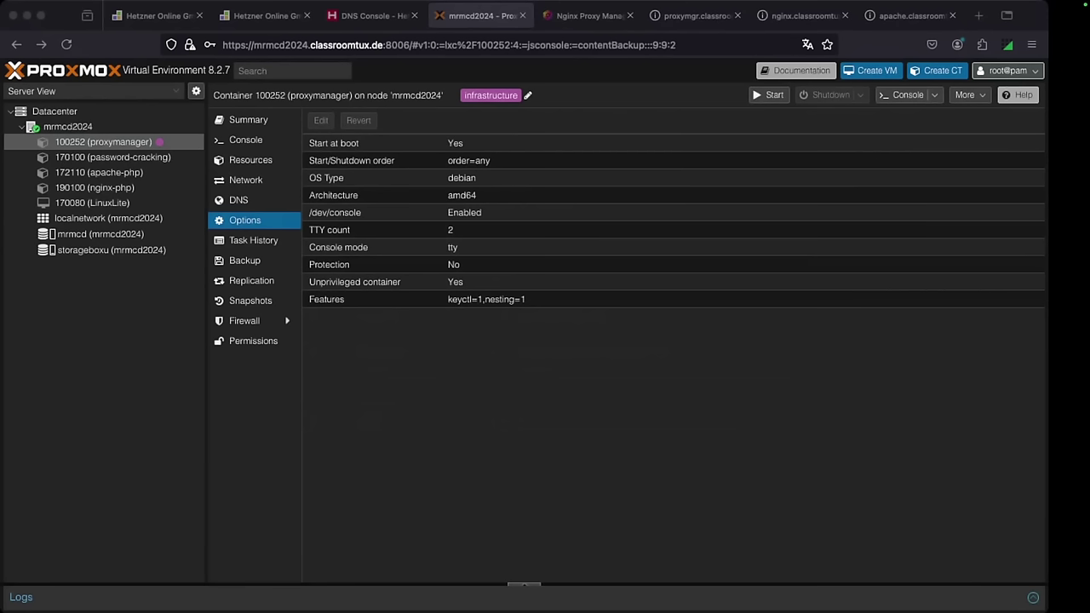
Step: Start the proxymanager, apache-php, nginx-php and password-cracking containers from the resource tree's context menus
right_click(99, 143)
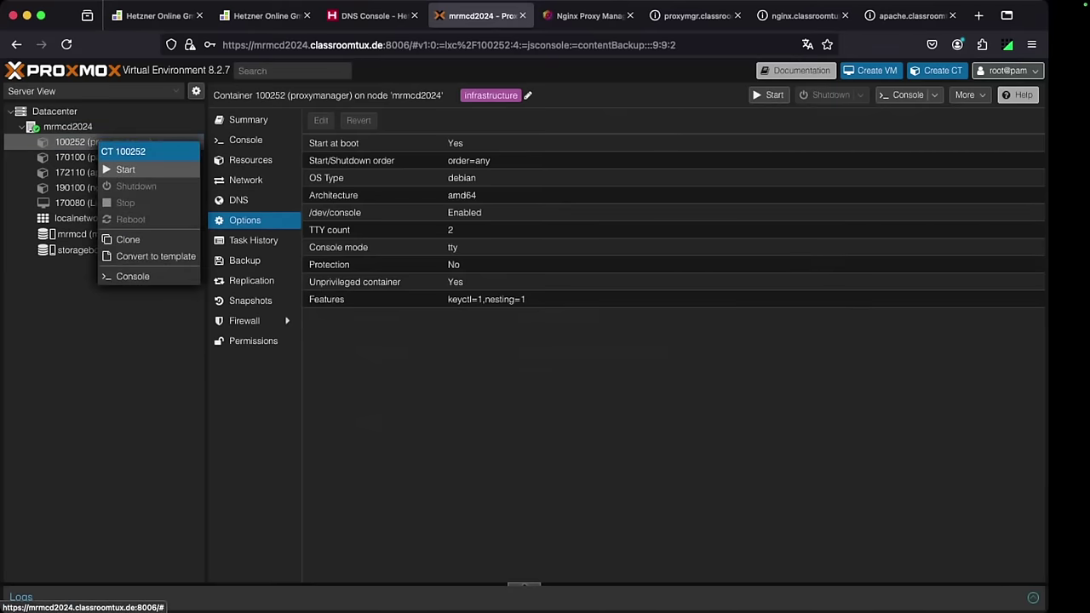
click(125, 170)
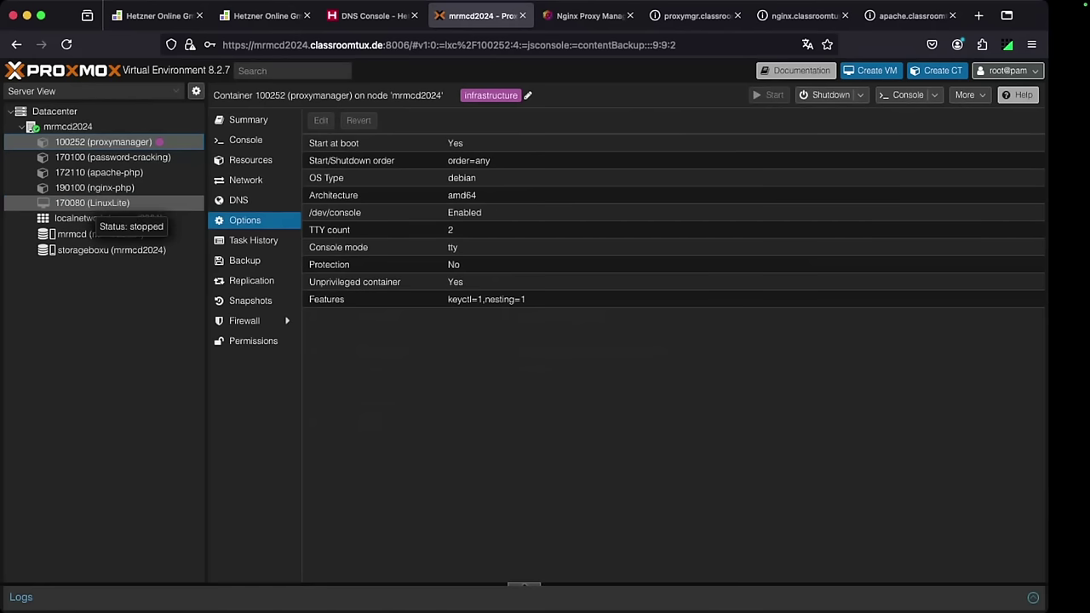
click(92, 203)
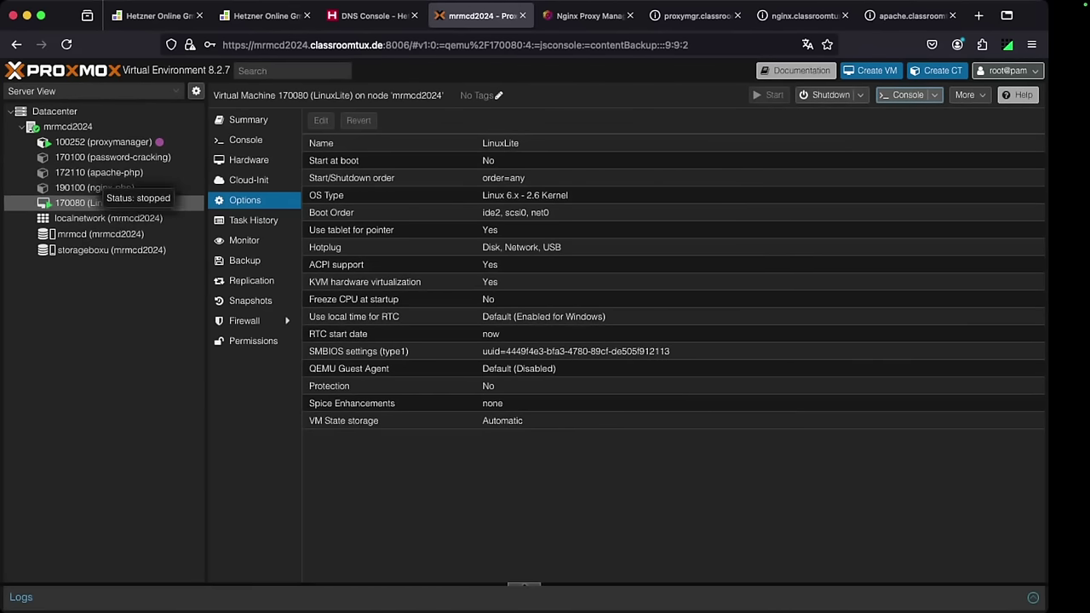
right_click(92, 175)
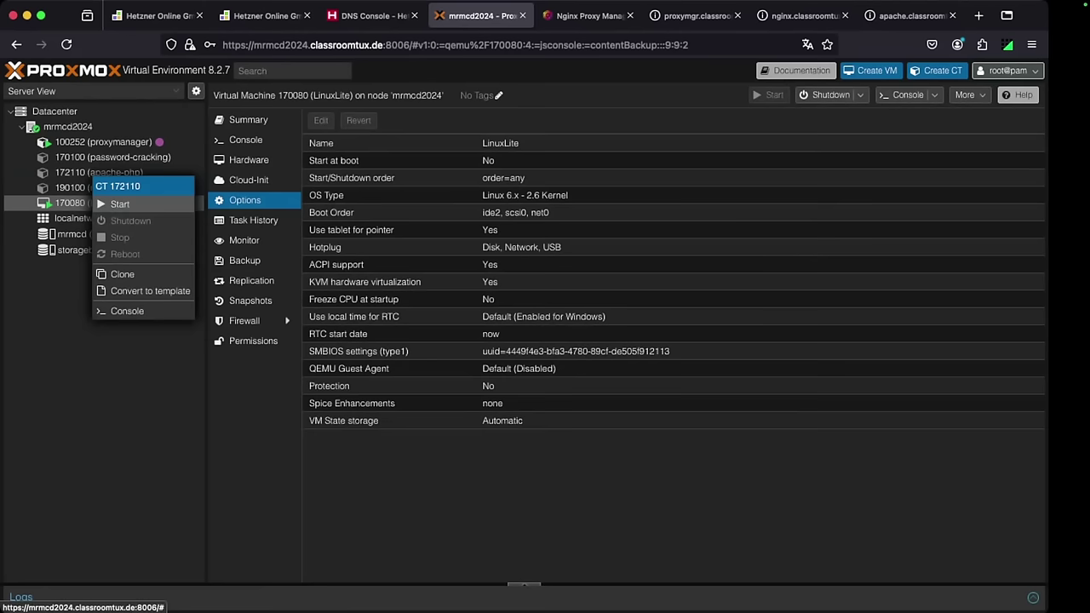
key(Escape)
right_click(107, 188)
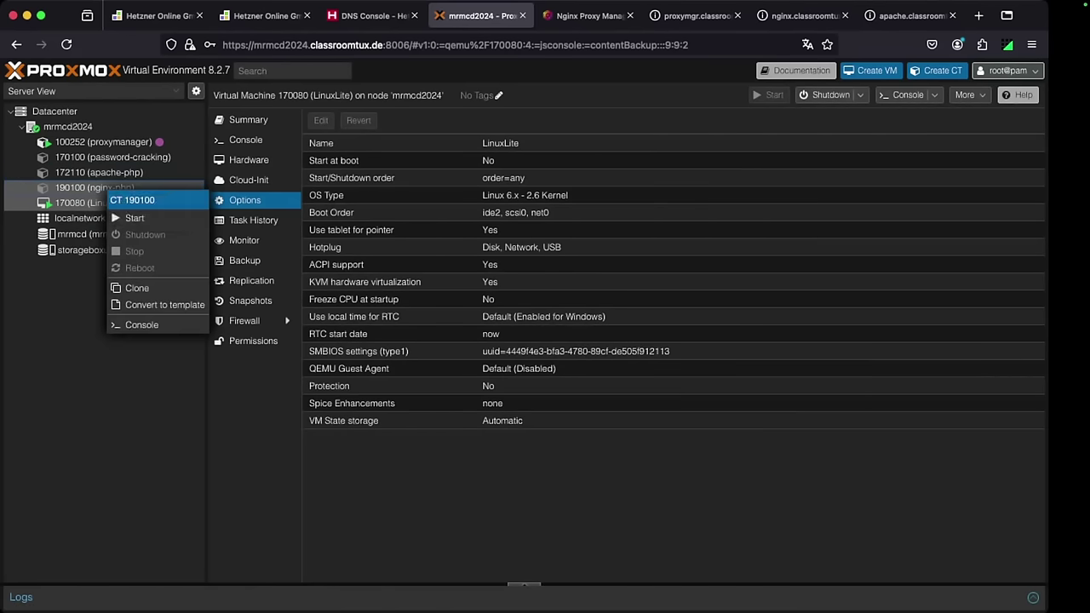
key(Escape)
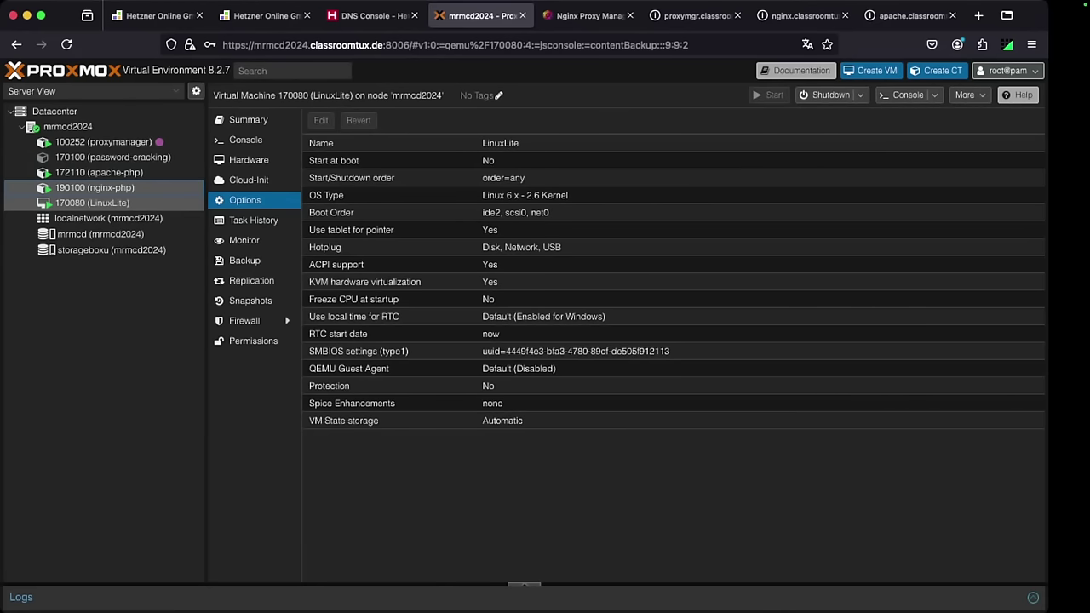
right_click(97, 159)
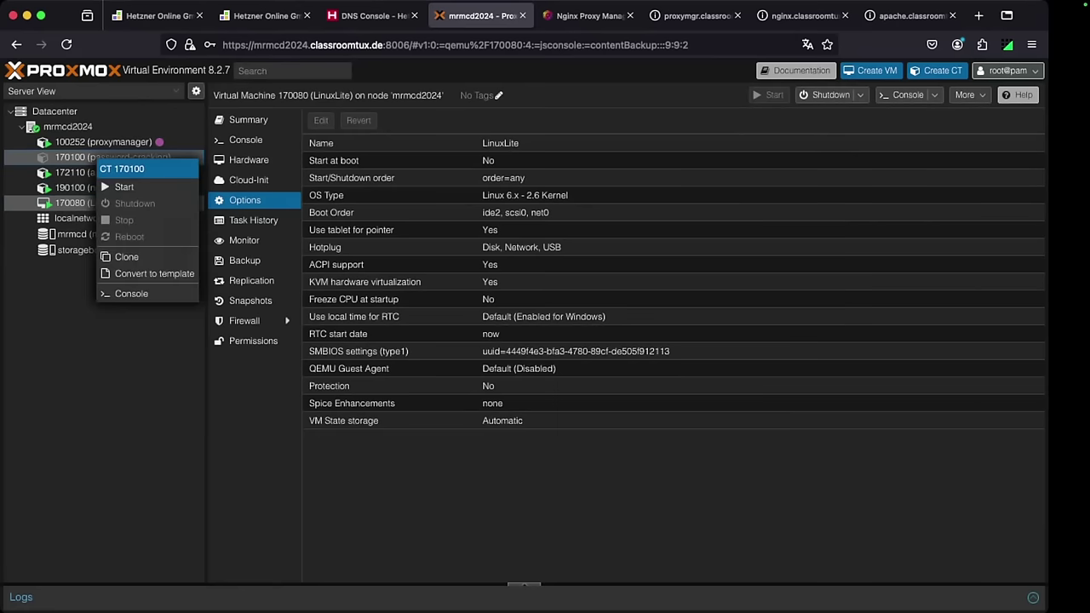
click(123, 187)
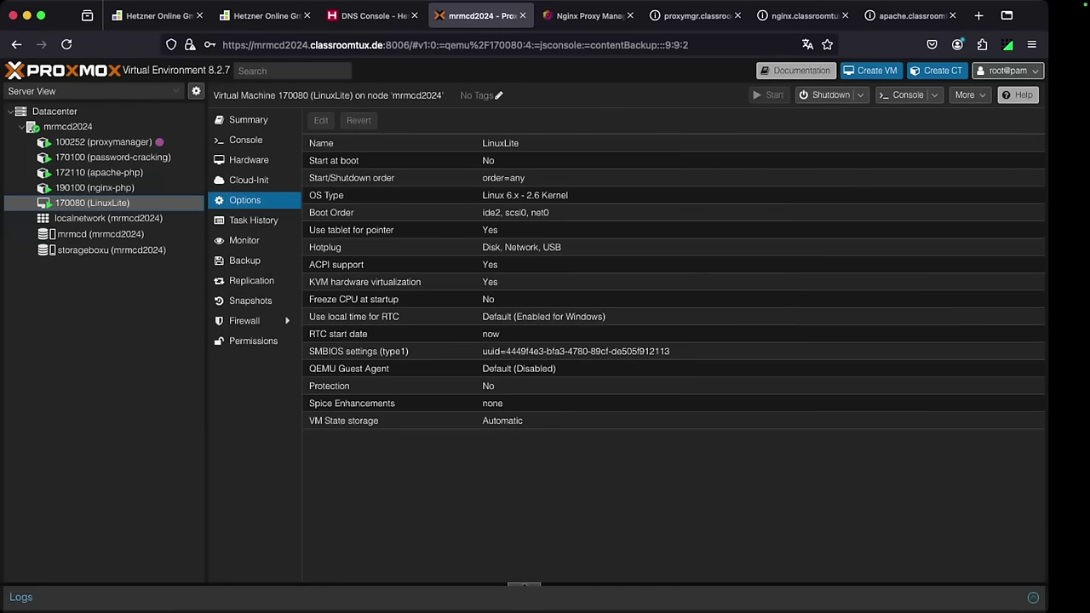
Step: Log into VM 170080's console with its password, launch the browser, and open Nginx Proxy Manager's user menu
click(245, 140)
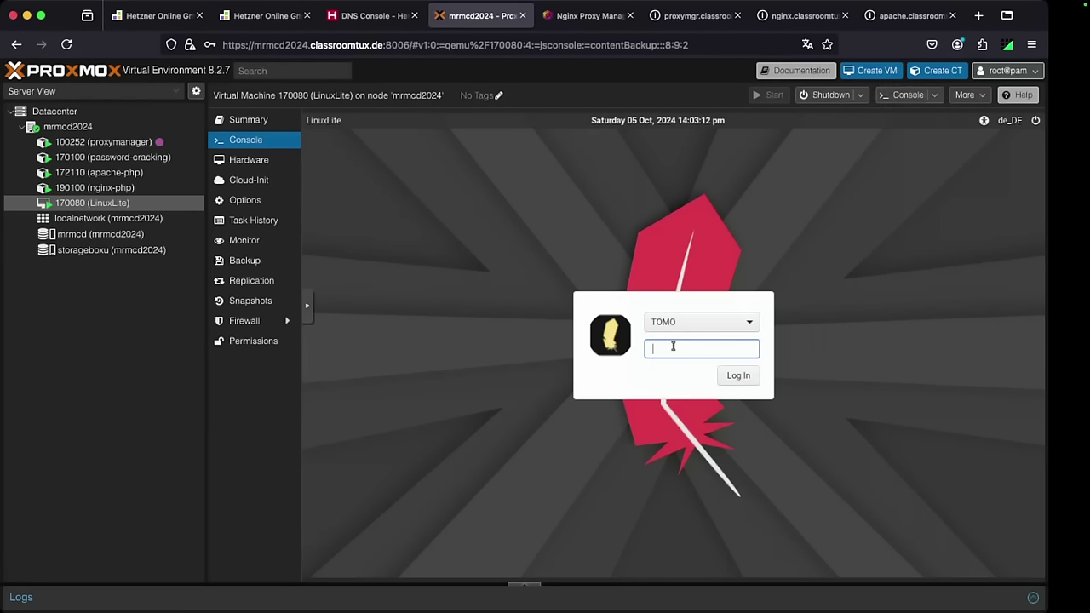
text(••••••••)
key(Return)
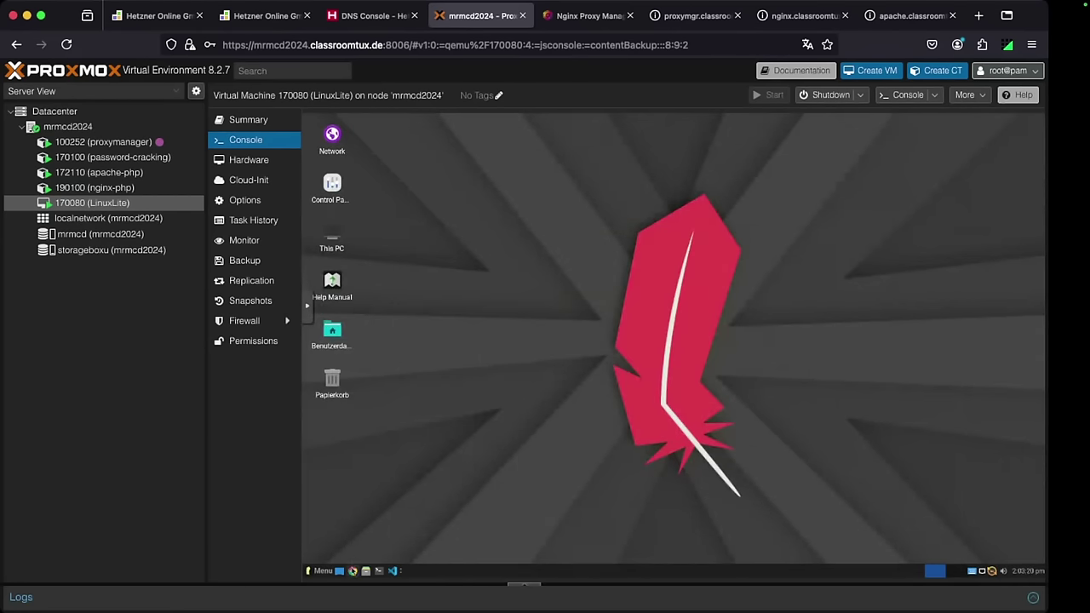
click(353, 572)
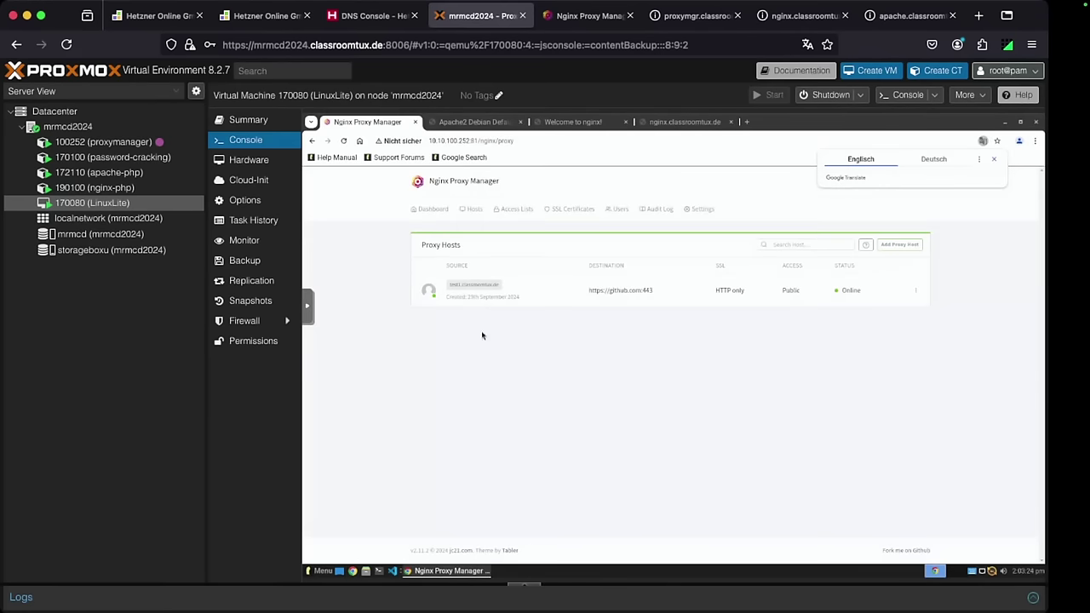
click(993, 159)
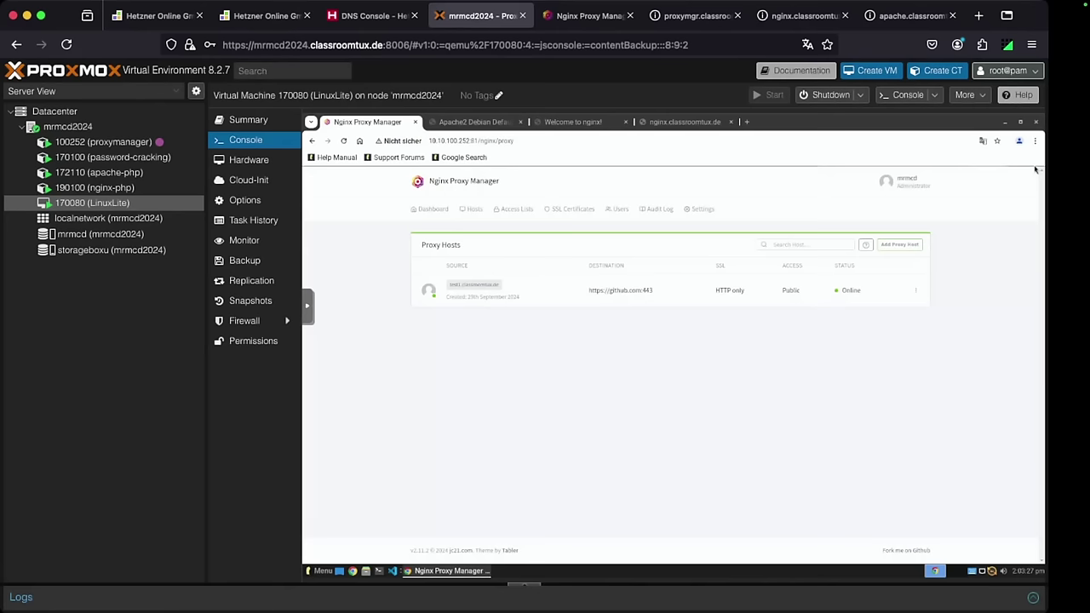
click(892, 181)
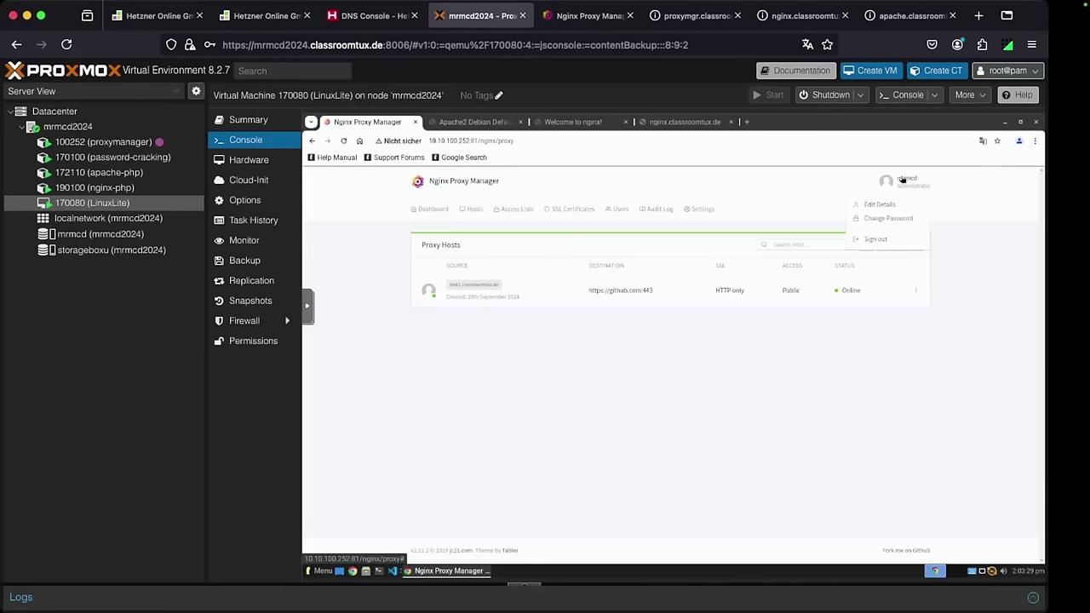
Step: Sign out and back into Nginx Proxy Manager with the saved login, then view Proxy Hosts showing test1
click(874, 239)
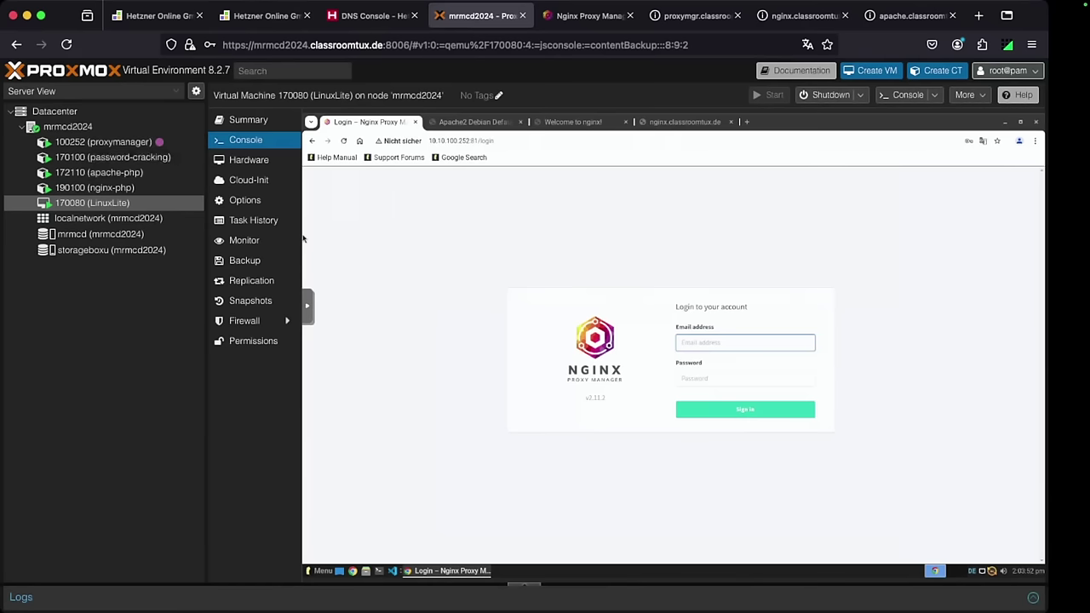
click(711, 341)
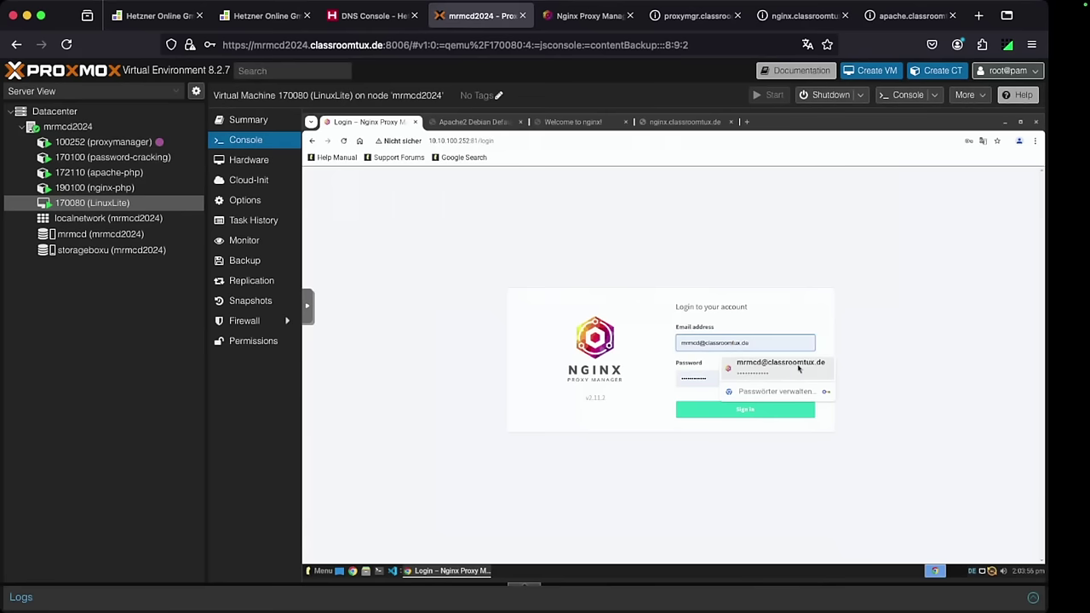
click(801, 368)
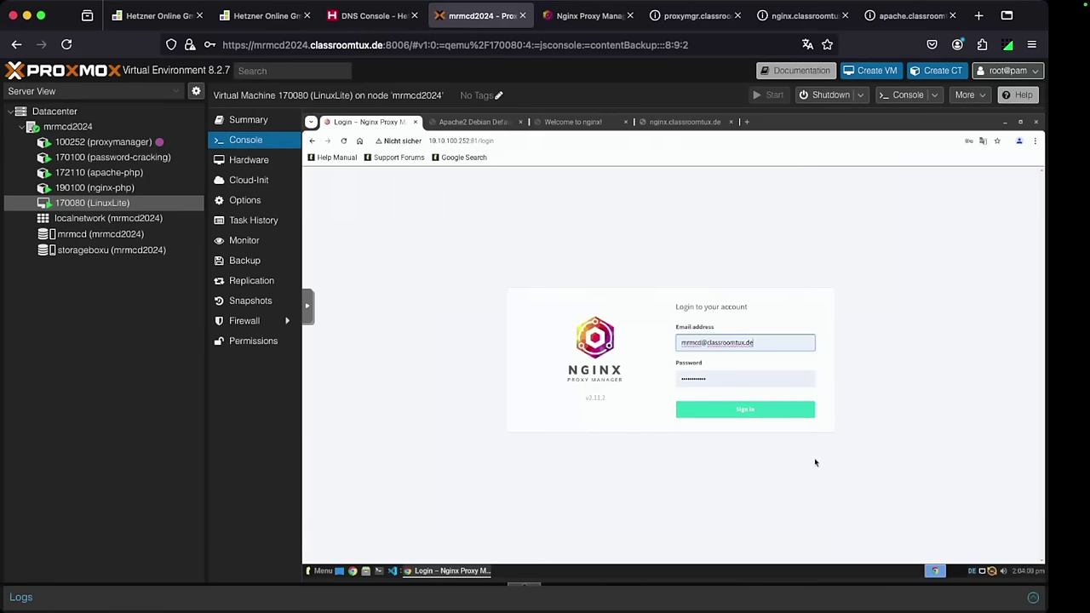
click(745, 410)
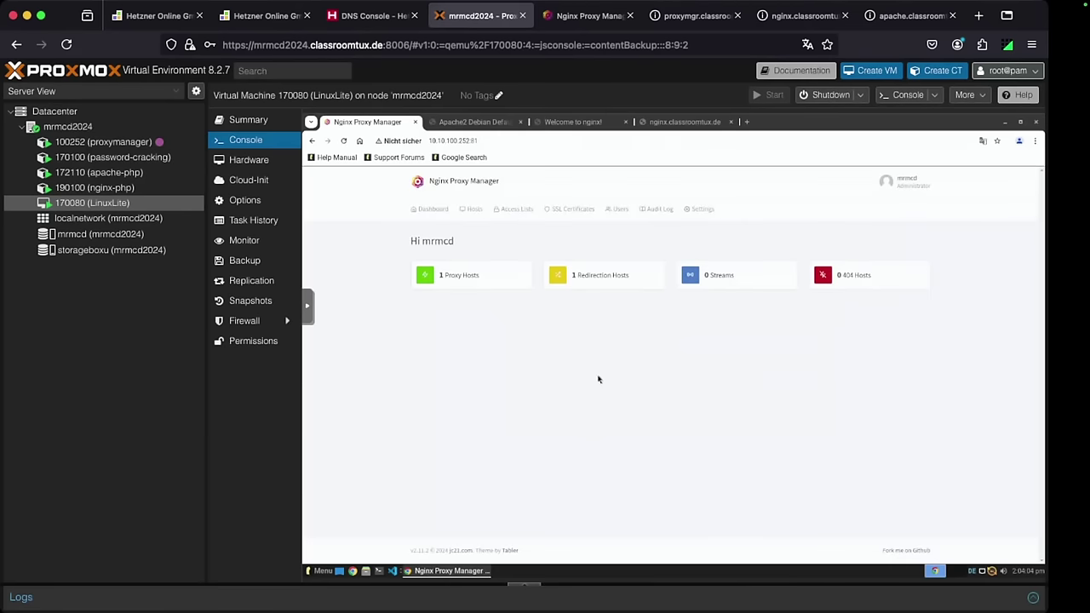
click(460, 275)
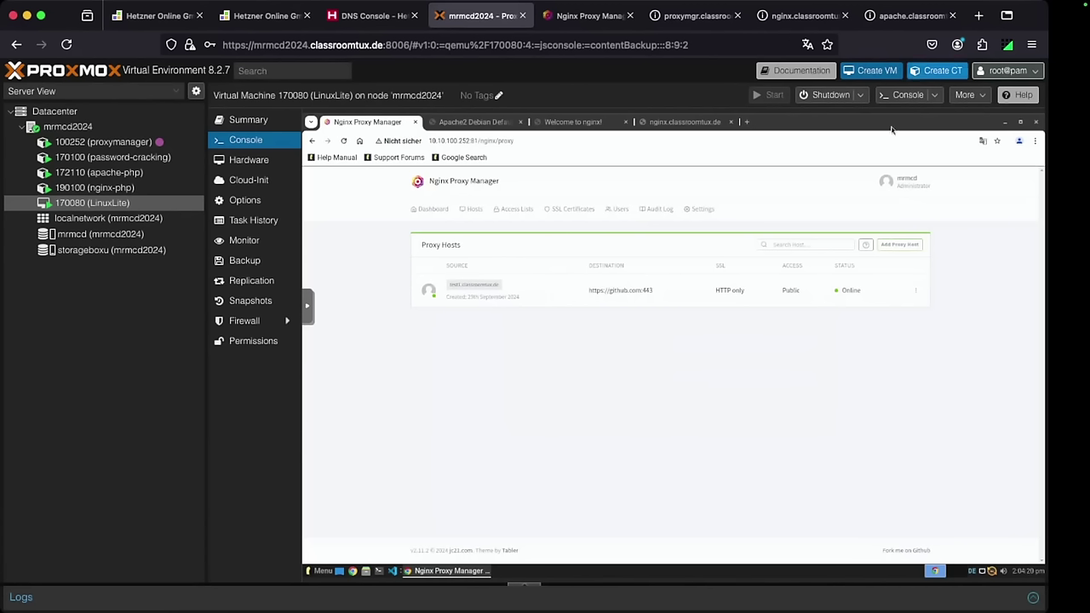
Step: Load test1.classroomtux.de in a new Firefox tab to check it reaches GitHub
click(978, 15)
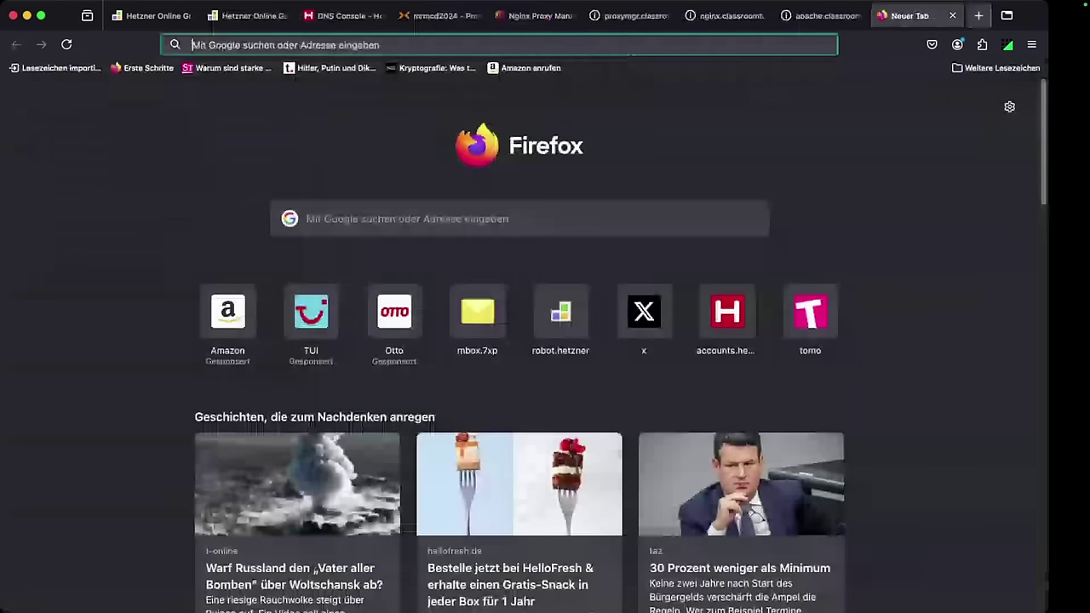
text(test1.cla)
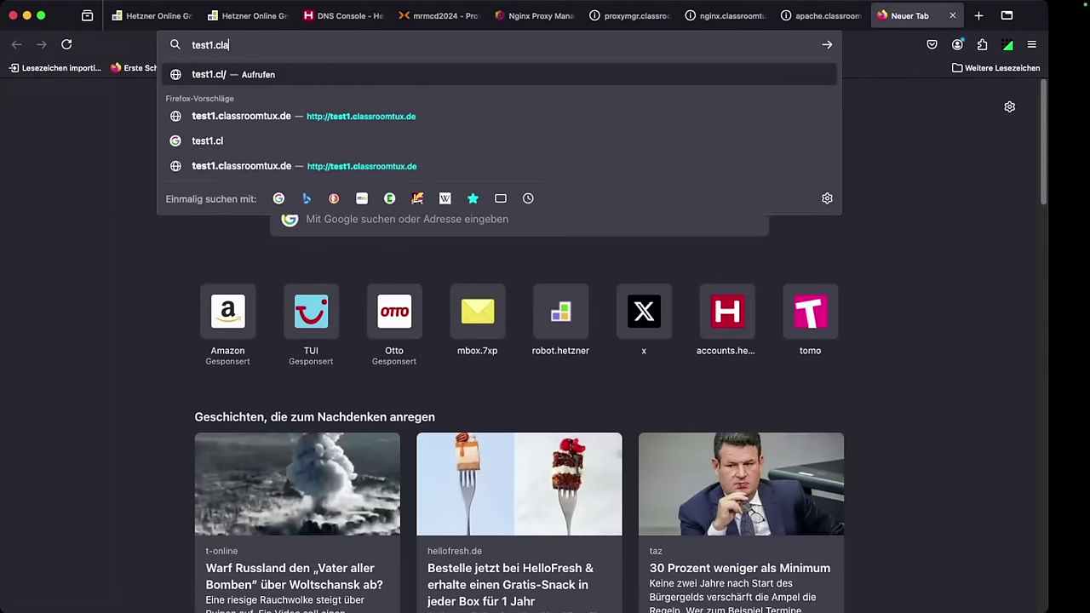
text(ssroomtux)
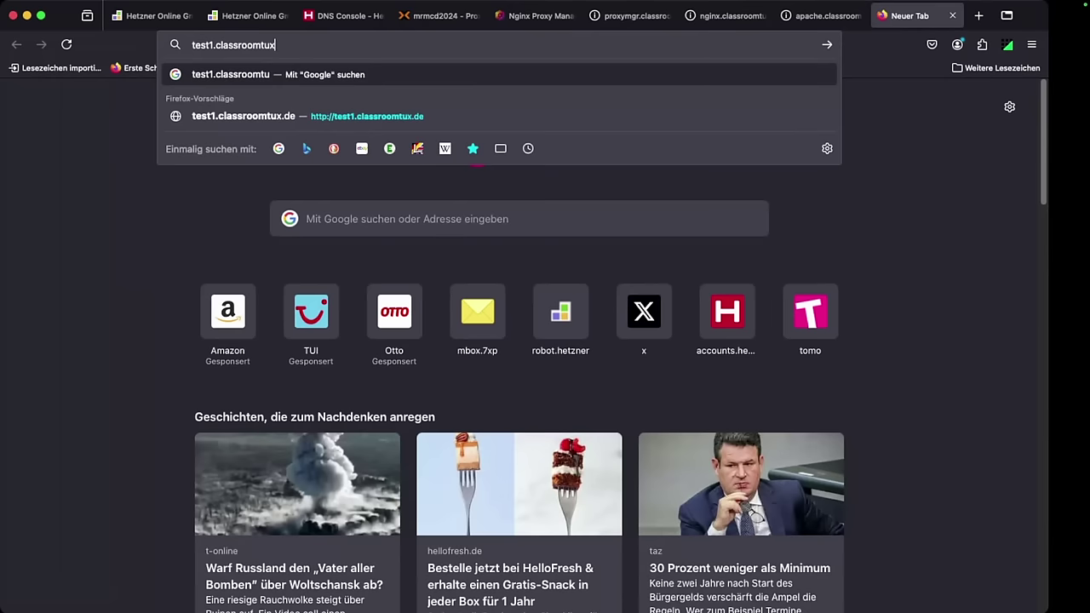
text(.de)
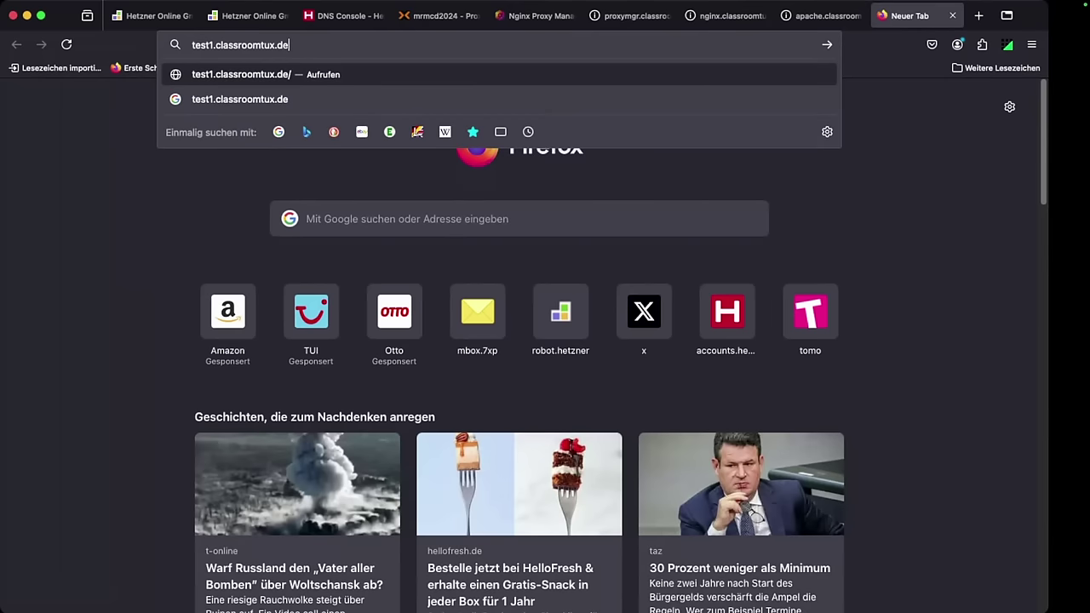
key(Return)
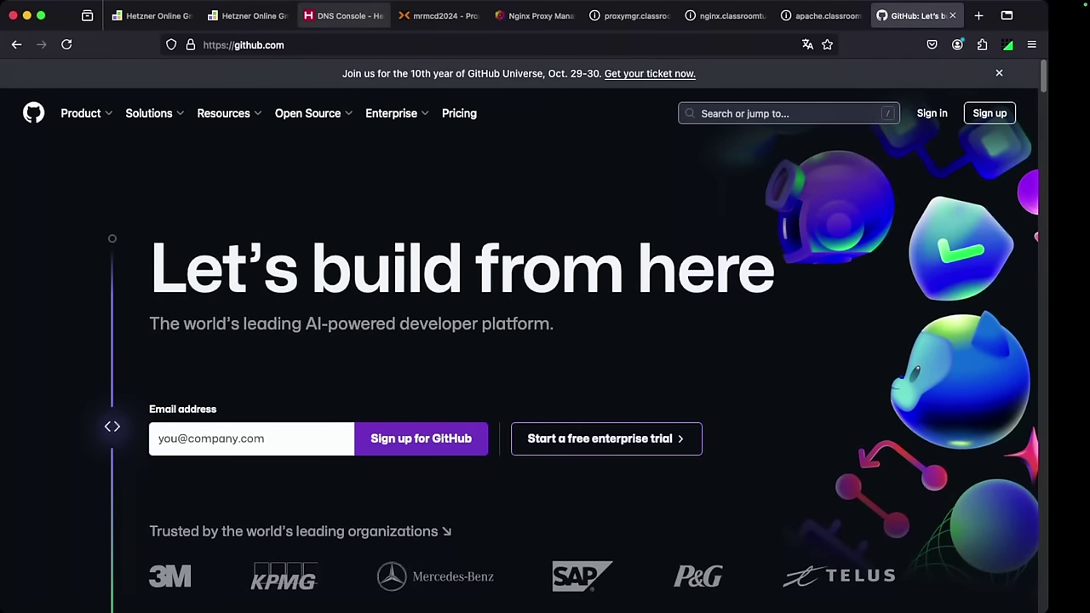
Step: Switch back to the mrmcd2024 Proxmox tab
click(434, 15)
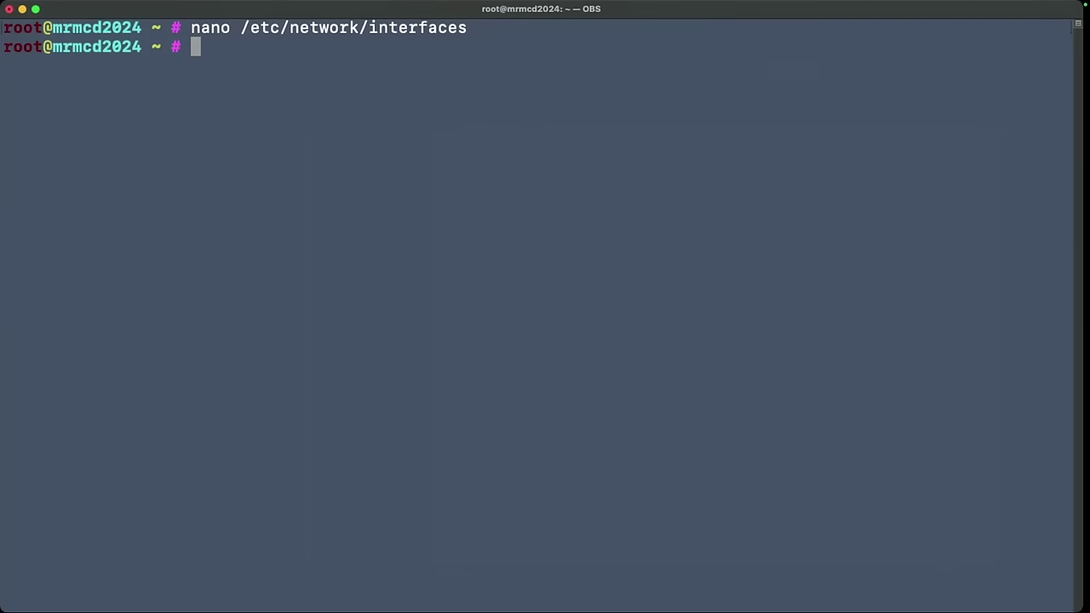
Step: Clear the terminal and paste an ssh command tunnelling local port 9000 to 10.10.100.252:81
text(ear)
key(Return)
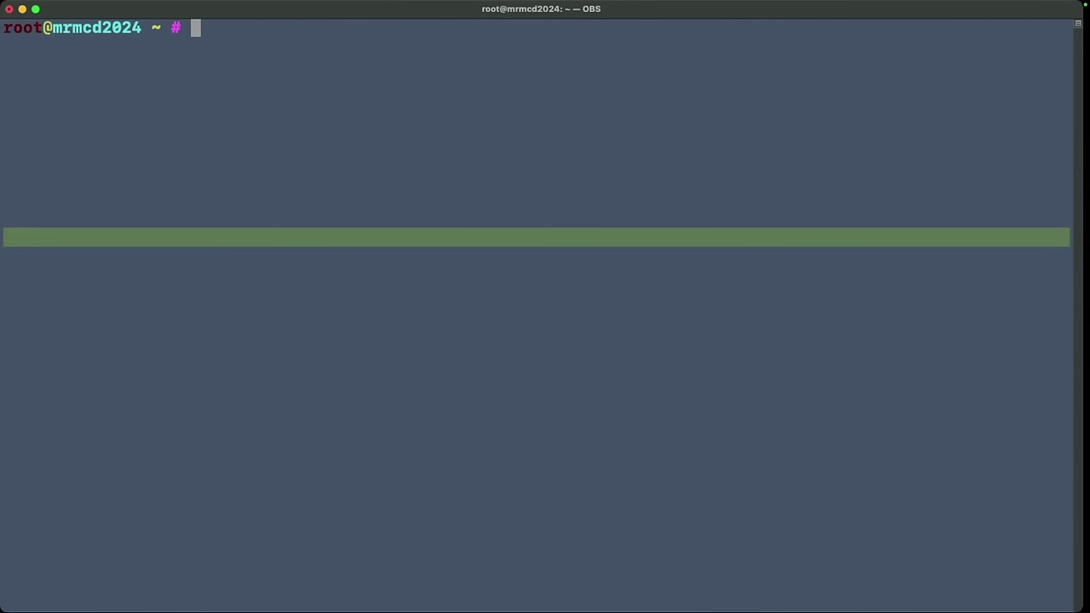
key(super+v)
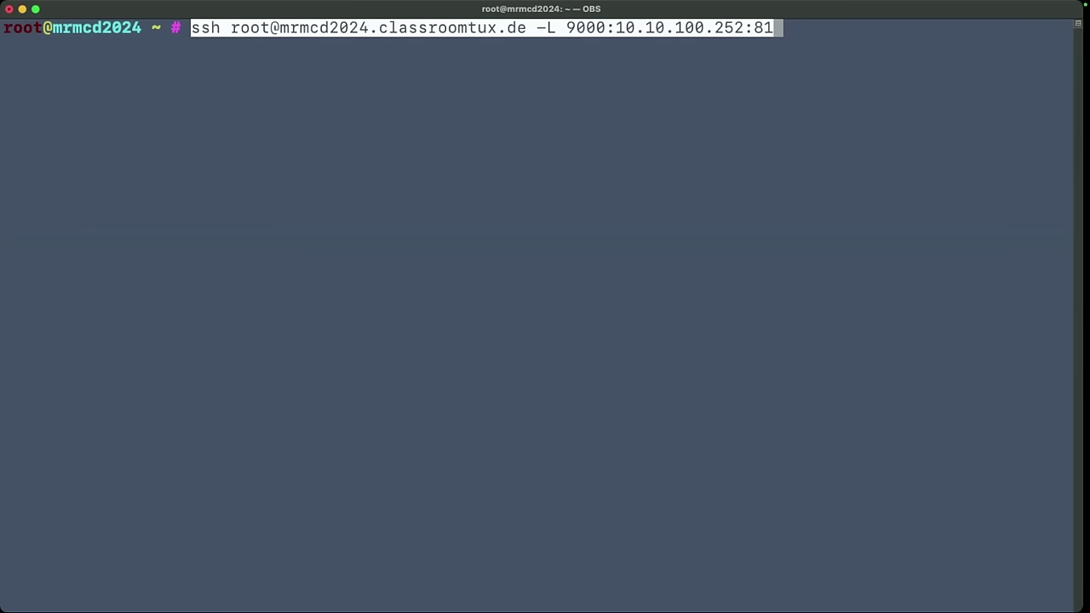
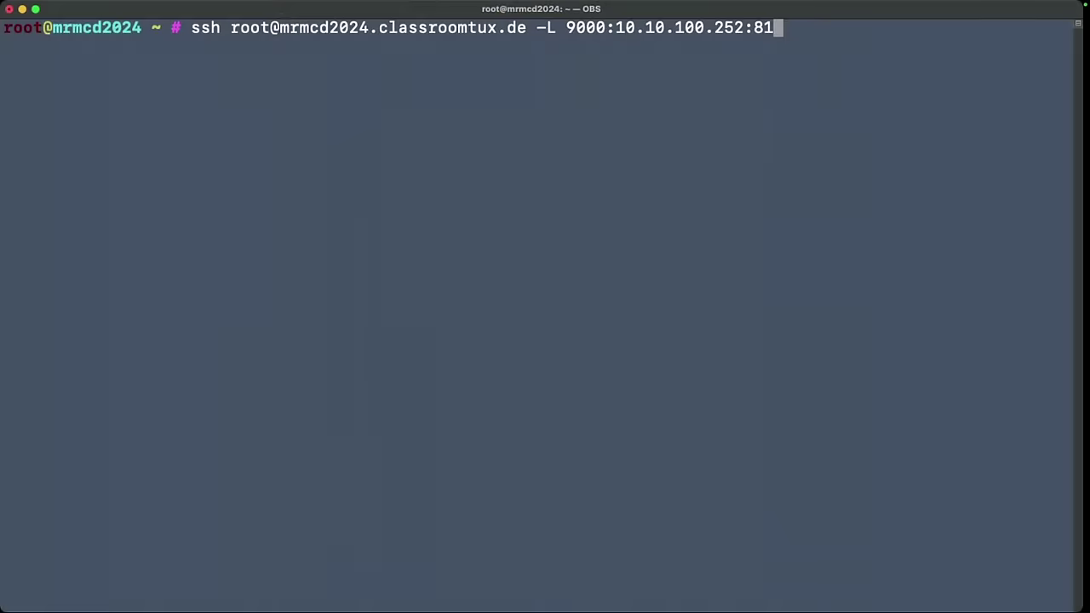
Step: Run the ssh connection and accept the new host key with yes
key(Return)
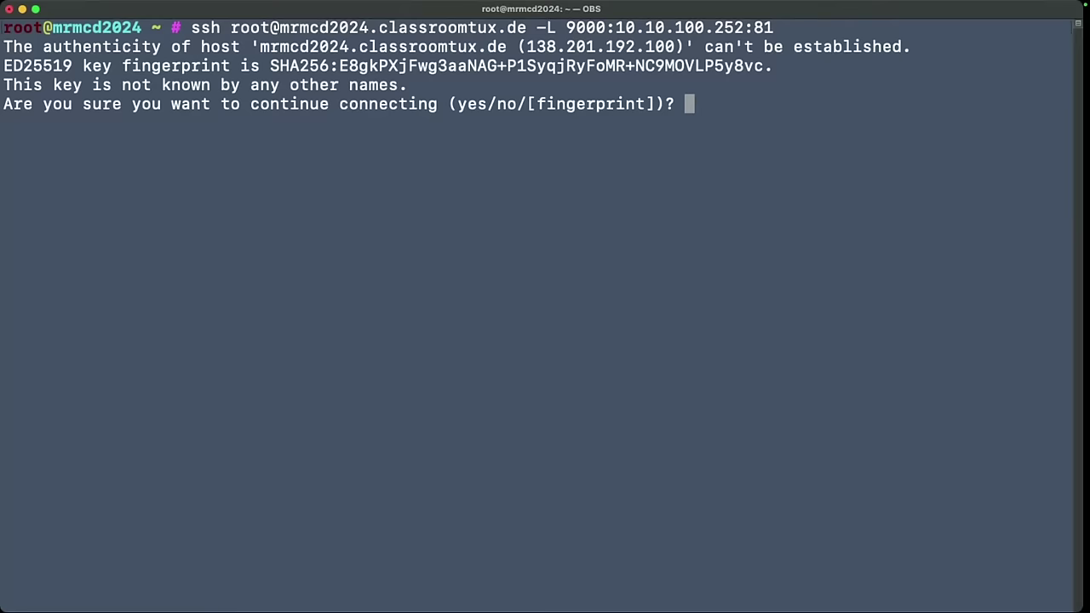
text(yes)
key(Return)
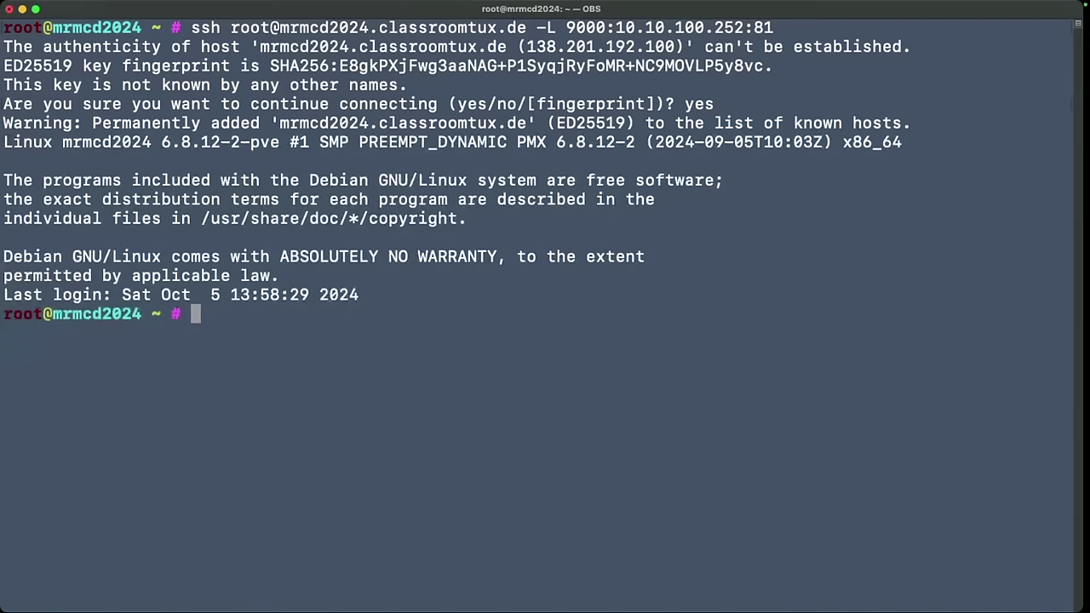
Step: Exit both the inner and the outer remote sessions
text(exit)
key(Return)
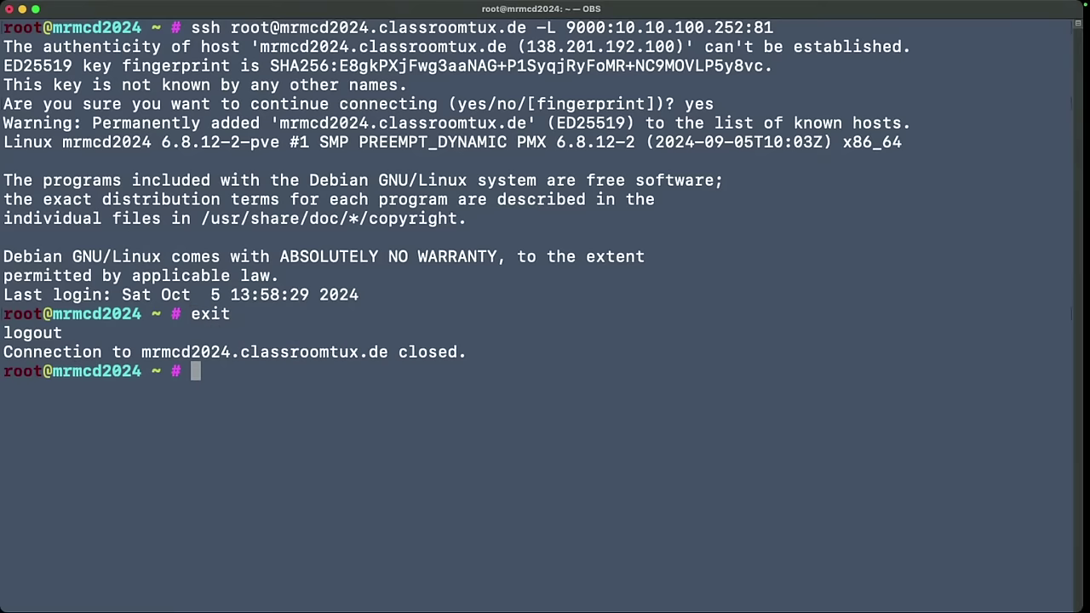
text(exit)
key(Return)
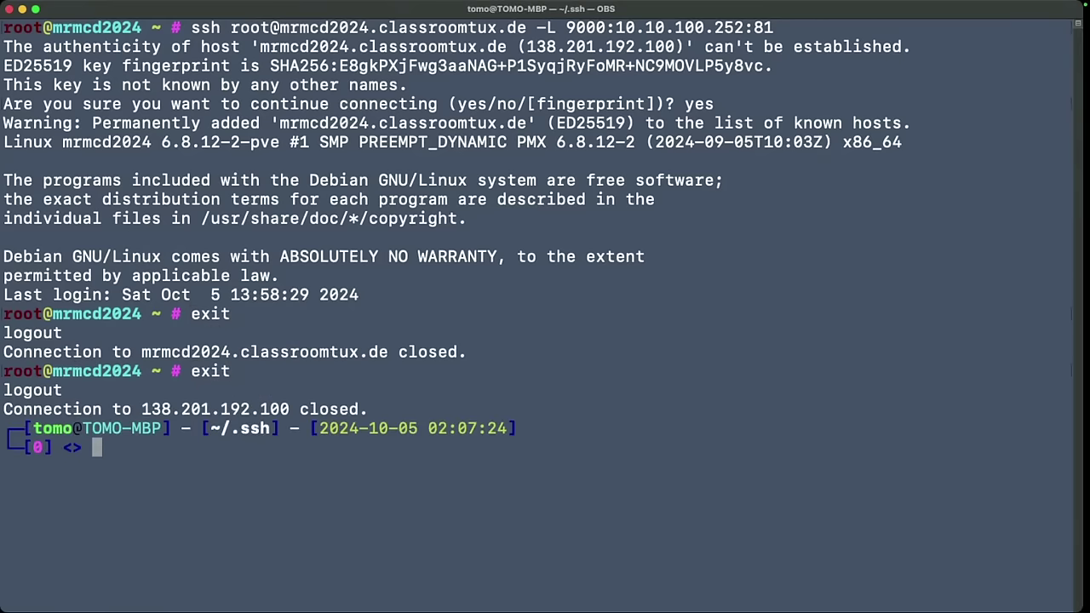
Step: Clear the screen, correcting the mistyped 'cllear' to clear
text(cllear)
key(Return)
key(Up)
key(Left)
key(Left)
key(Left)
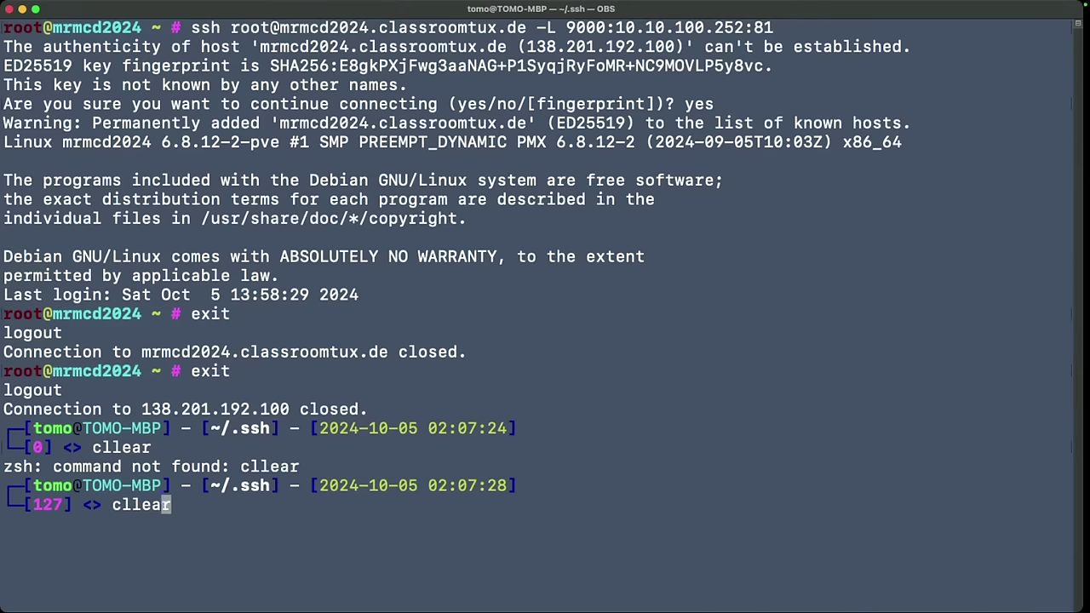
key(BackSpace)
key(Return)
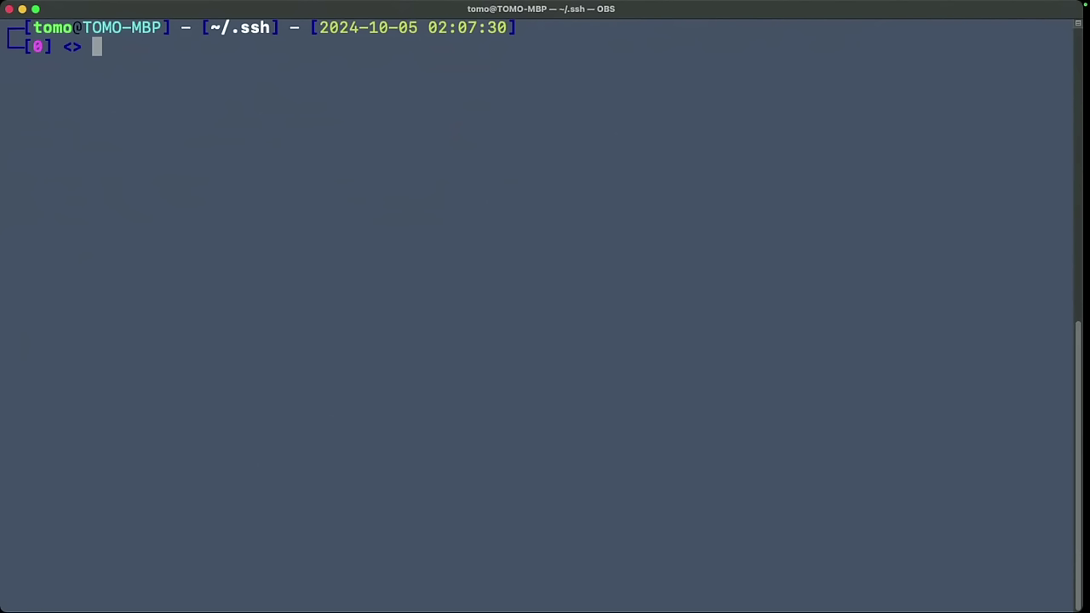
Step: Start the ssh -L 9000:10.10.100.252:81 tunnel, entering the key passphrase, and go to the browser
key(super+v)
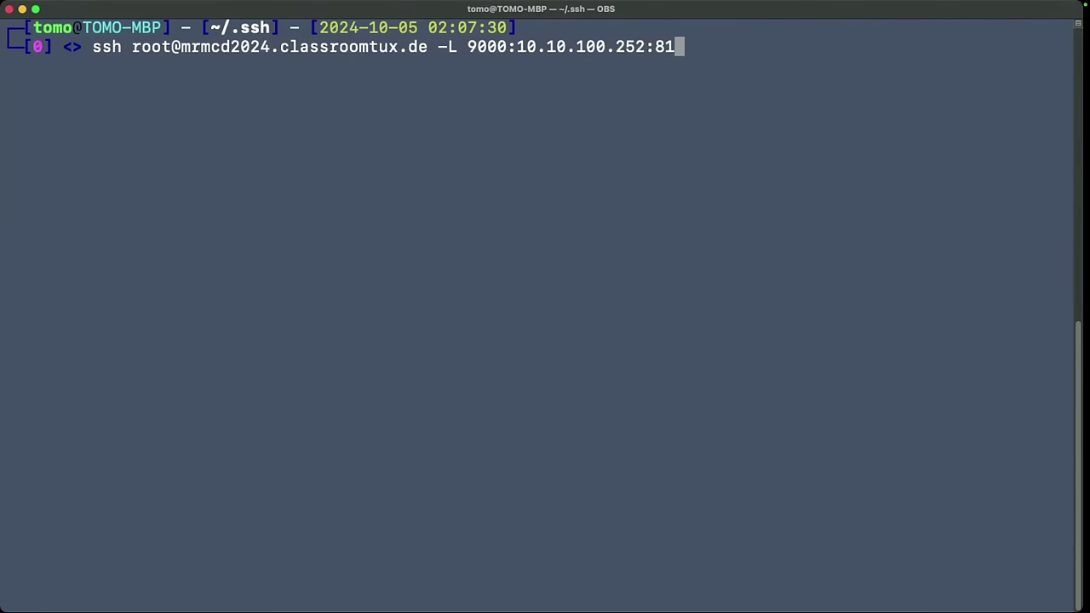
key(Return)
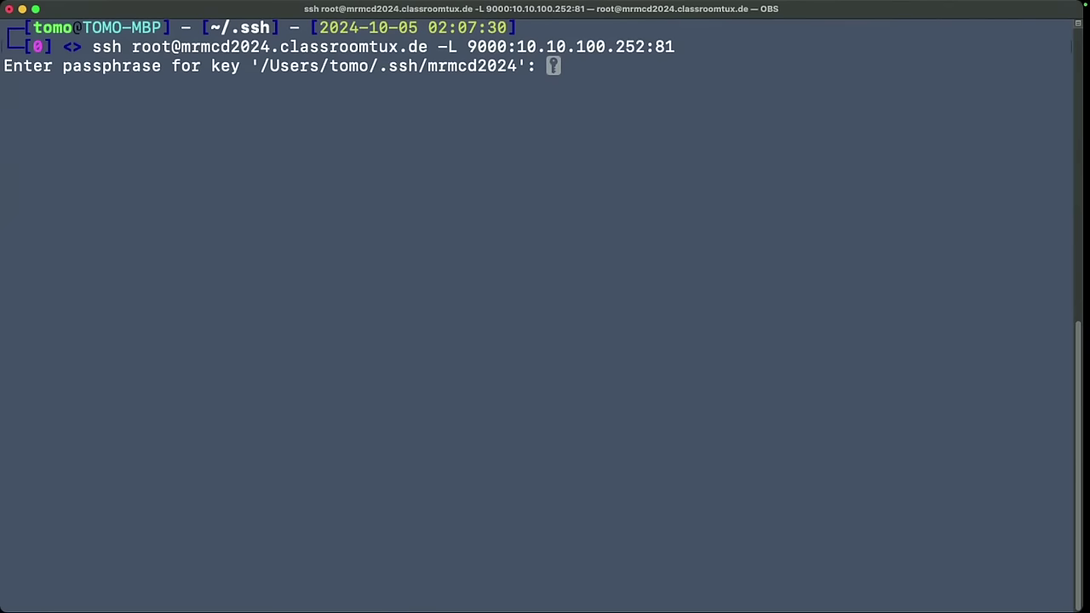
key(Return)
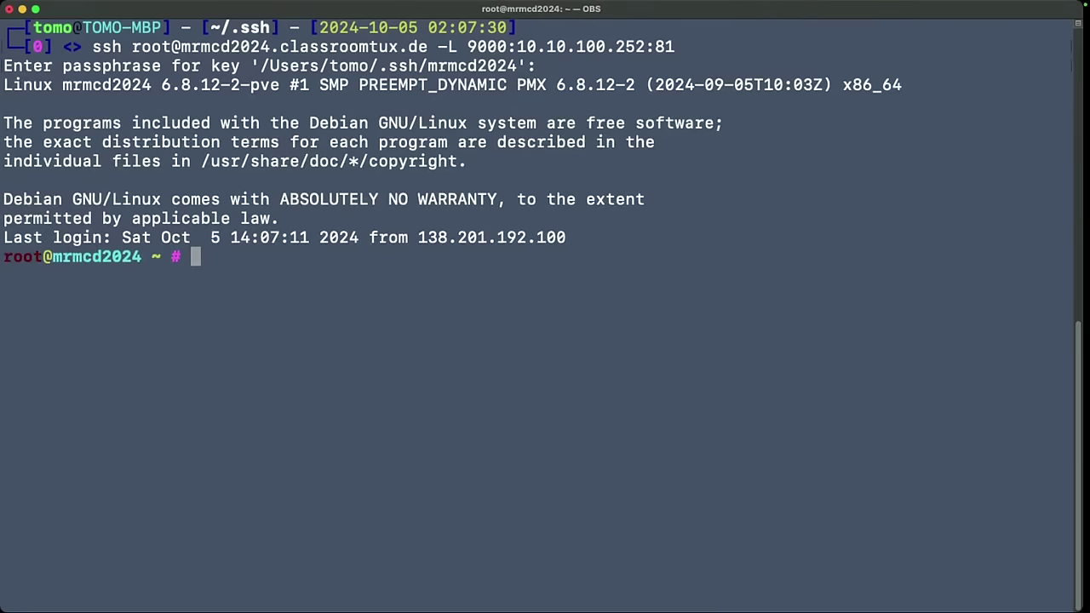
key(super+Tab)
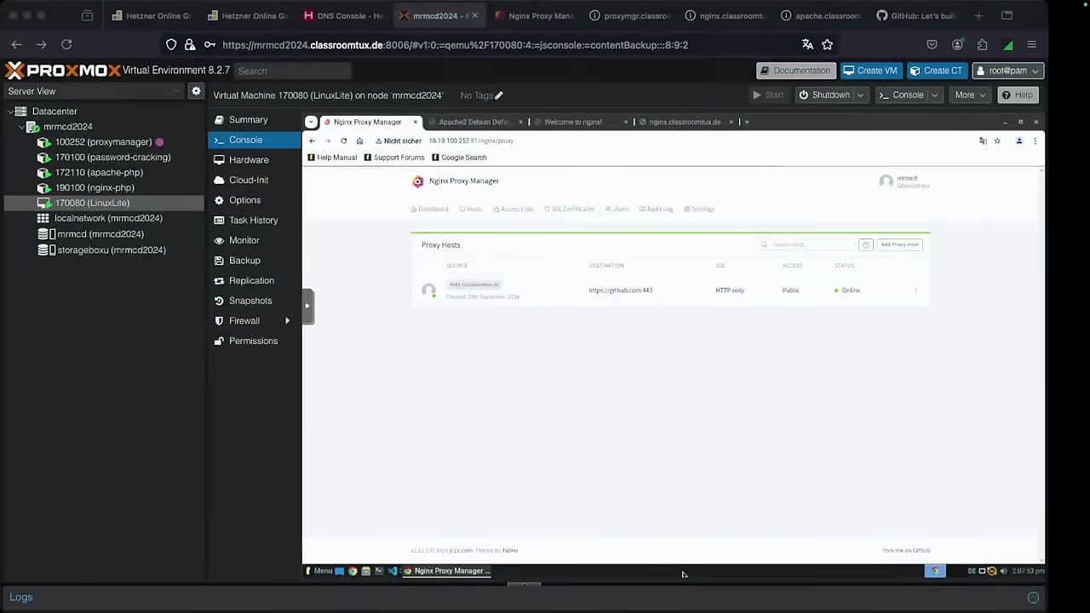
Step: Open Nginx Proxy Manager at localhost:9000, then sign out and sign back in
click(630, 16)
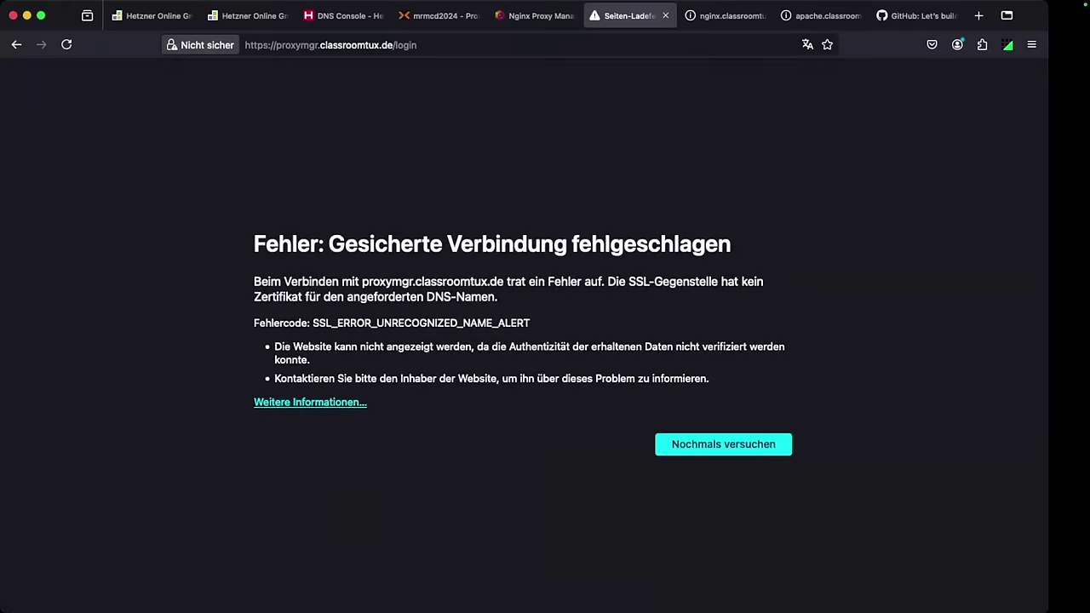
click(534, 15)
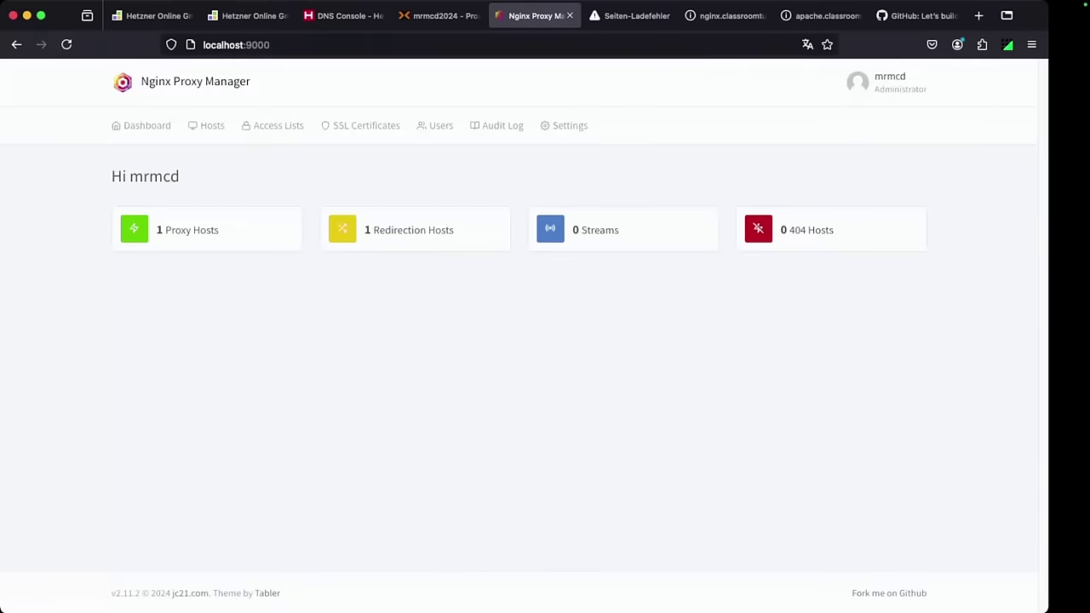
click(857, 82)
click(830, 174)
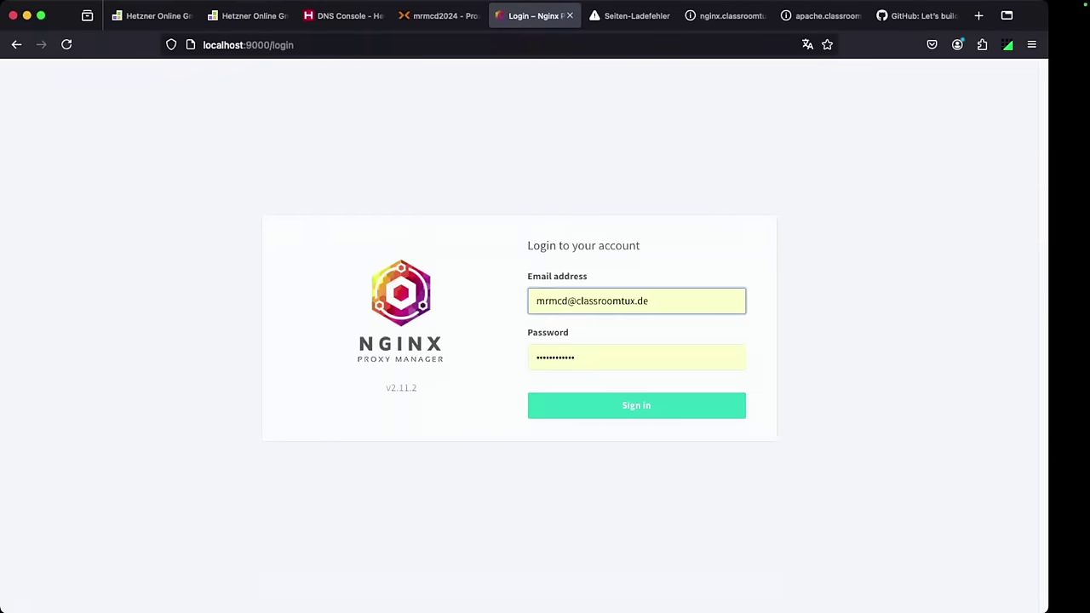
key(Return)
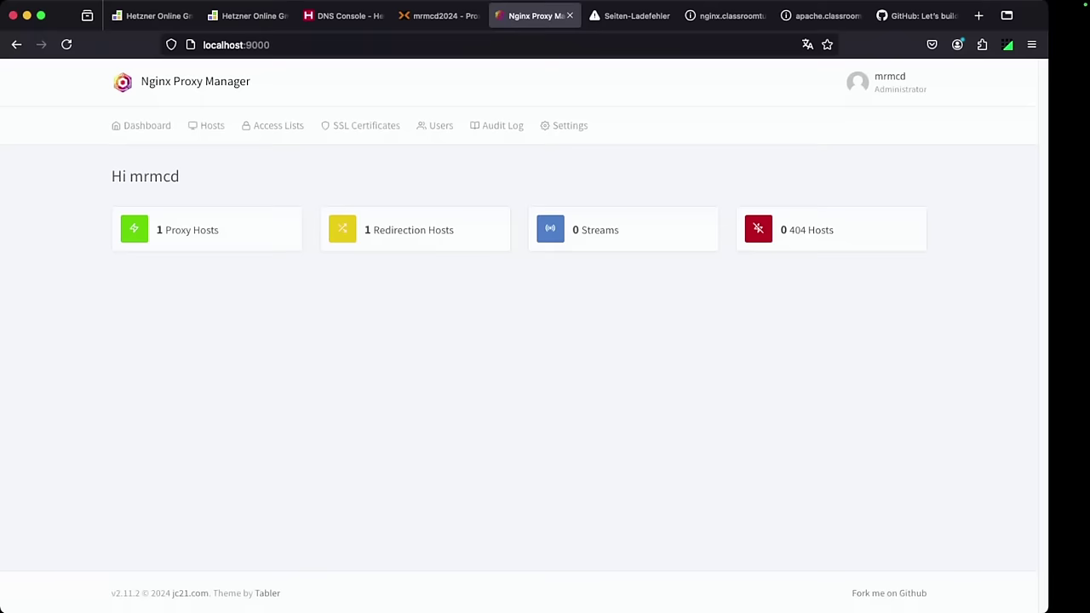
key(super+Tab)
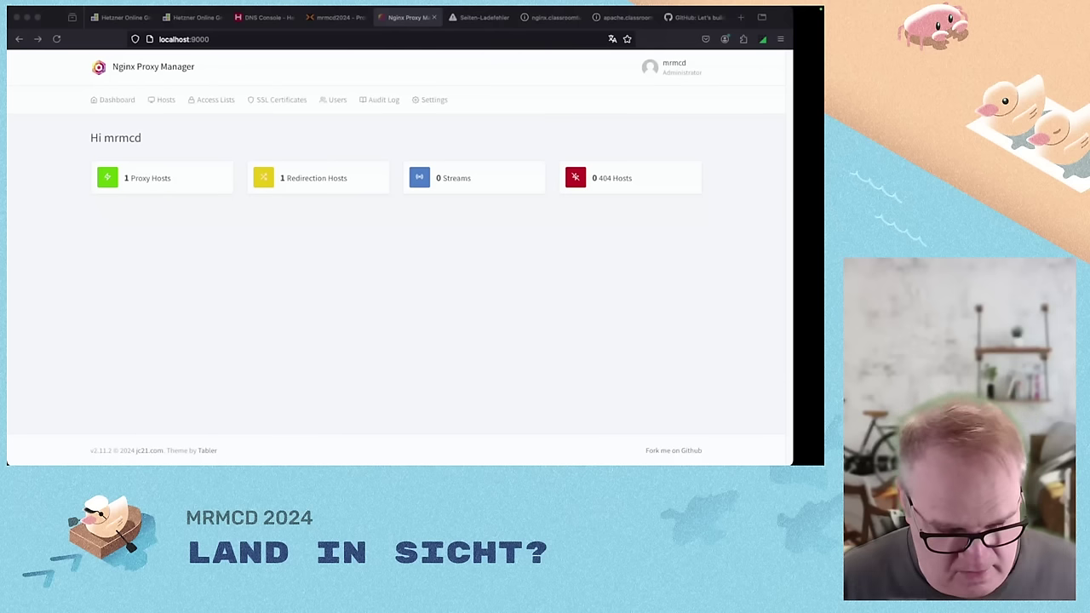
Step: Log out of the remote server and end the tunnel connection with Ctrl+C
key(super+Tab)
text(ex)
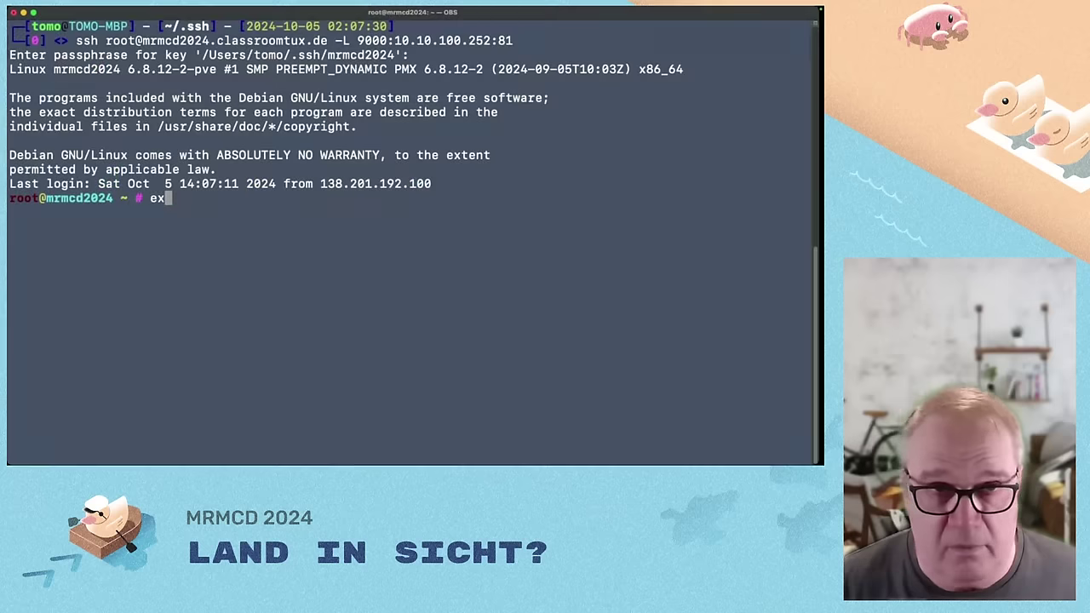
text(it)
key(Return)
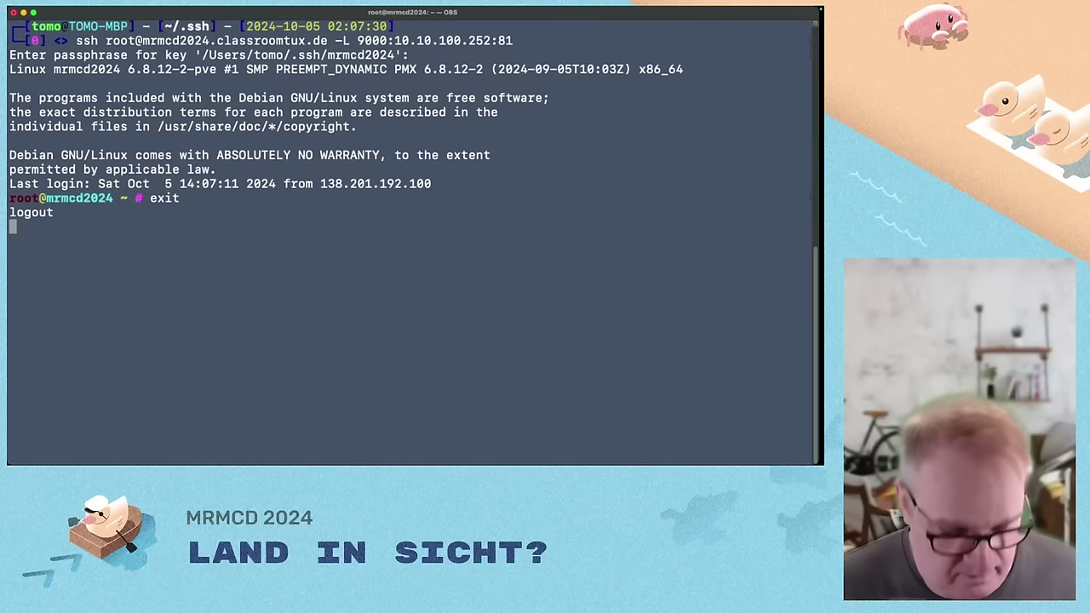
key(ctrl+c)
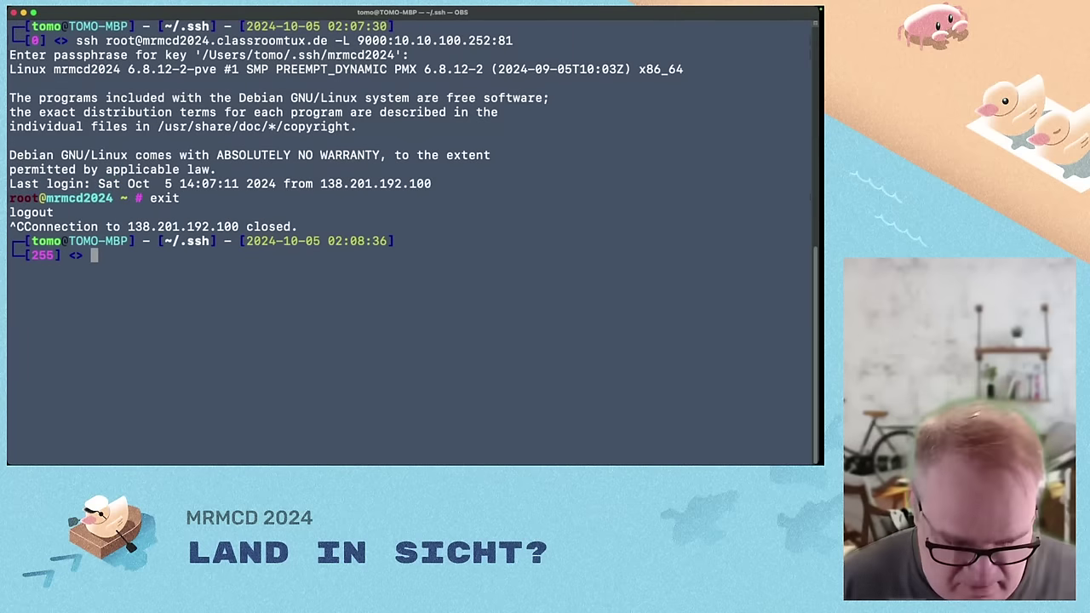
Step: Add host proxymgr-mrmcd2024 with LocalForward 9000 10.10.100.252:81 to config.d/mrmcd2024 in nano
text(nano )
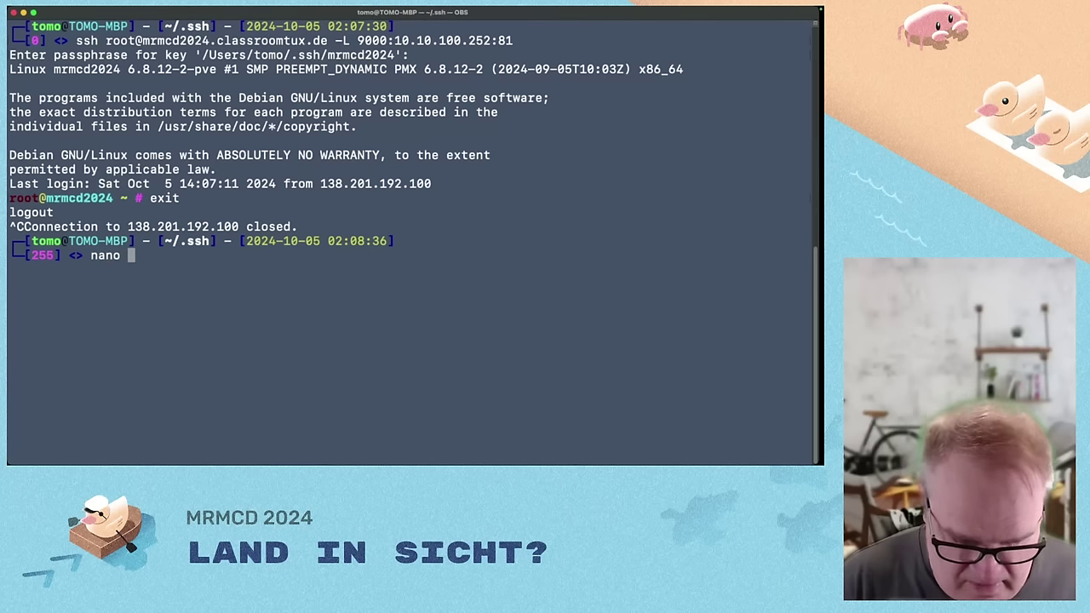
text(.ss)
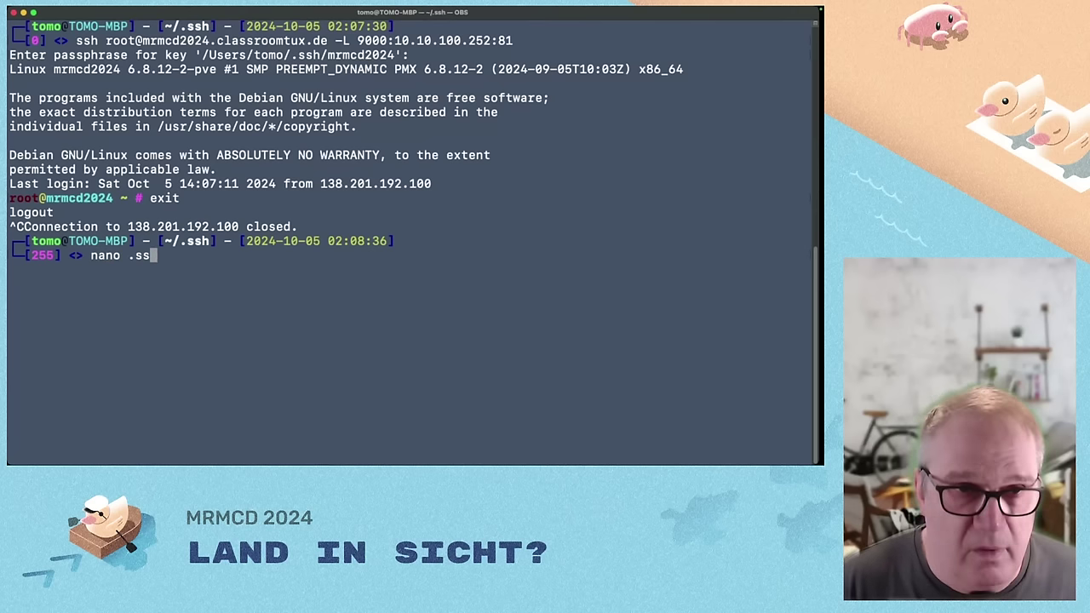
key(BackSpace)
key(BackSpace)
key(BackSpace)
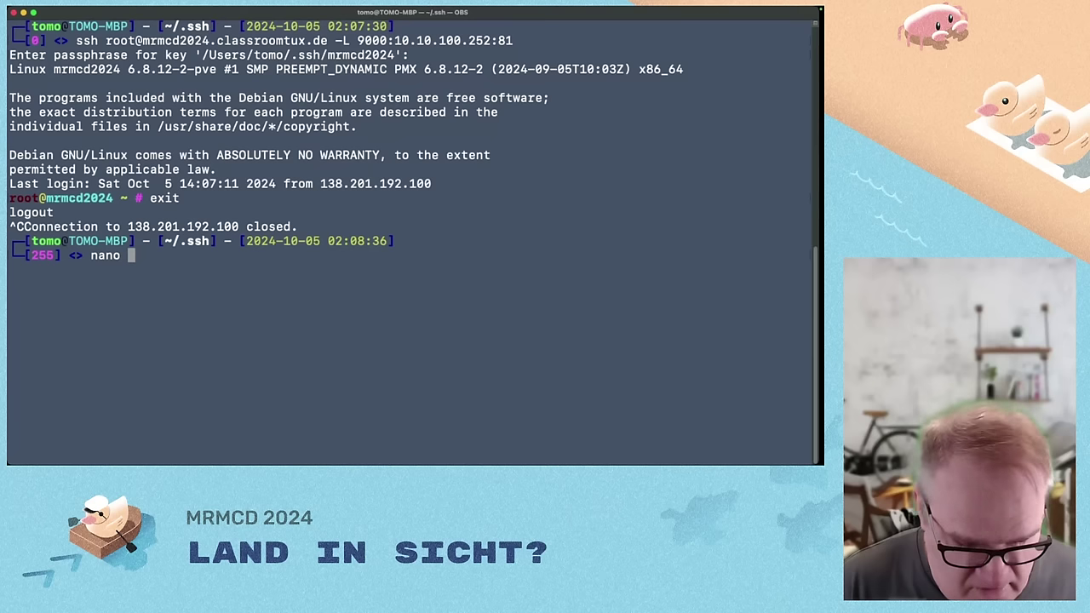
text(config)
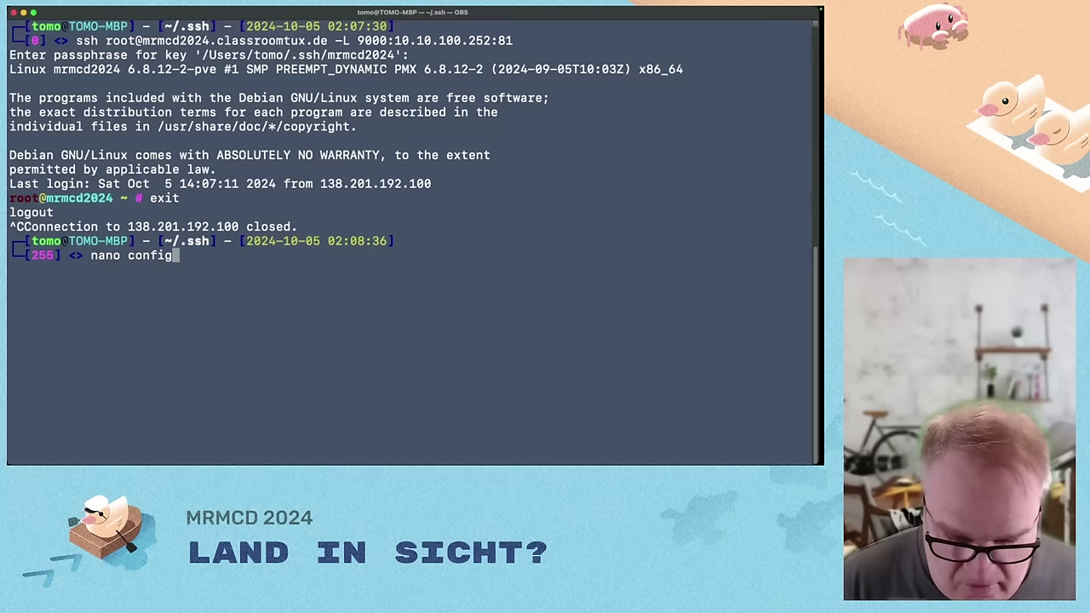
text(.d/mrmcd2024)
key(Return)
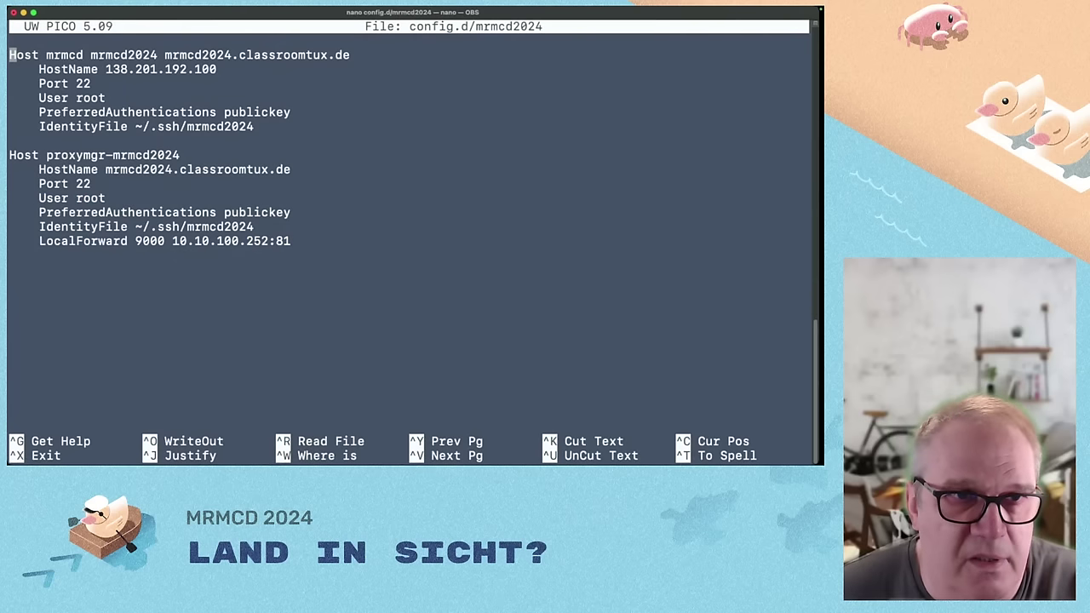
drag(86, 155, 289, 241)
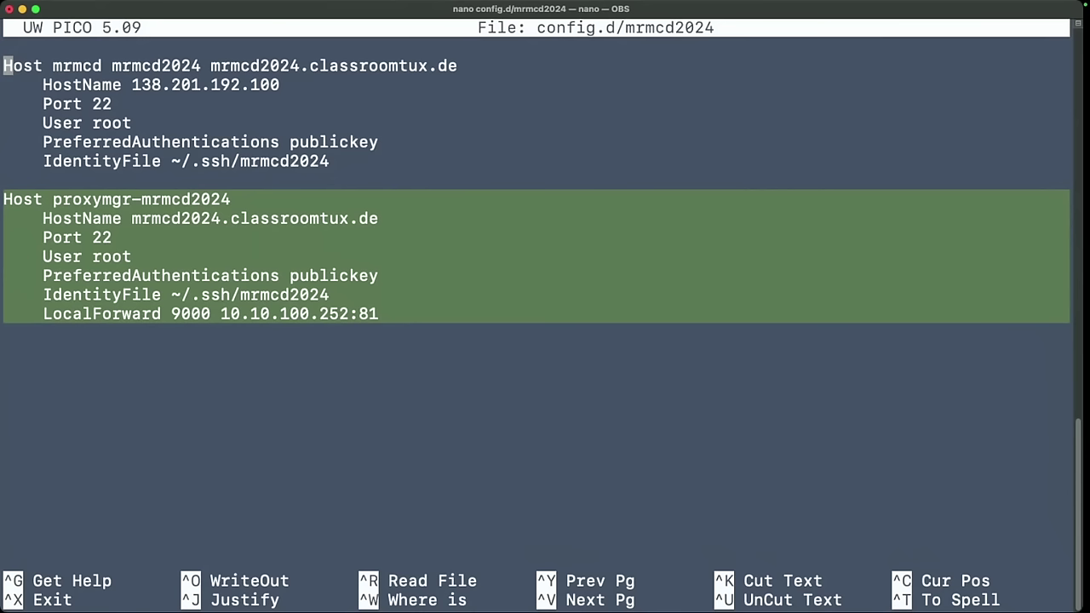
key(ctrl+x)
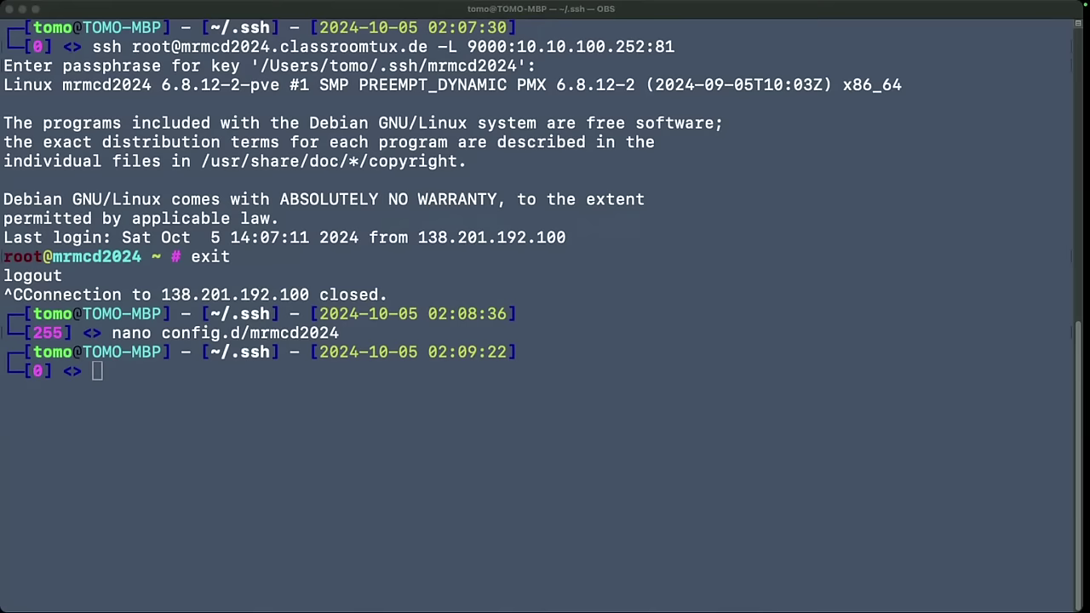
Step: Connect with ssh proxymgr-mrmcd2024, trusting the host key and entering the passphrase
key(super+Tab)
key(super+v)
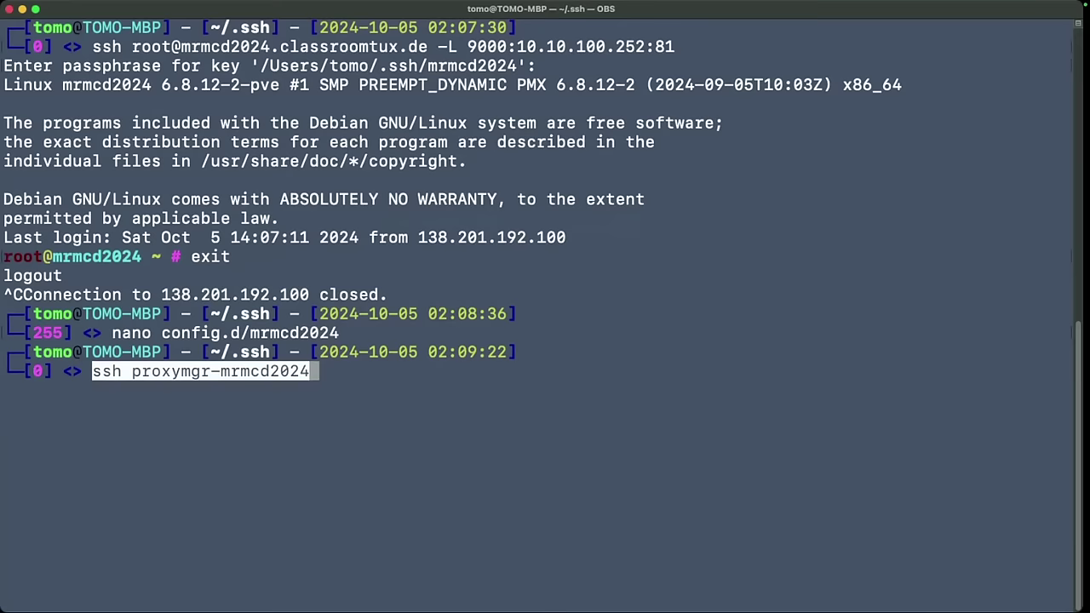
key(Return)
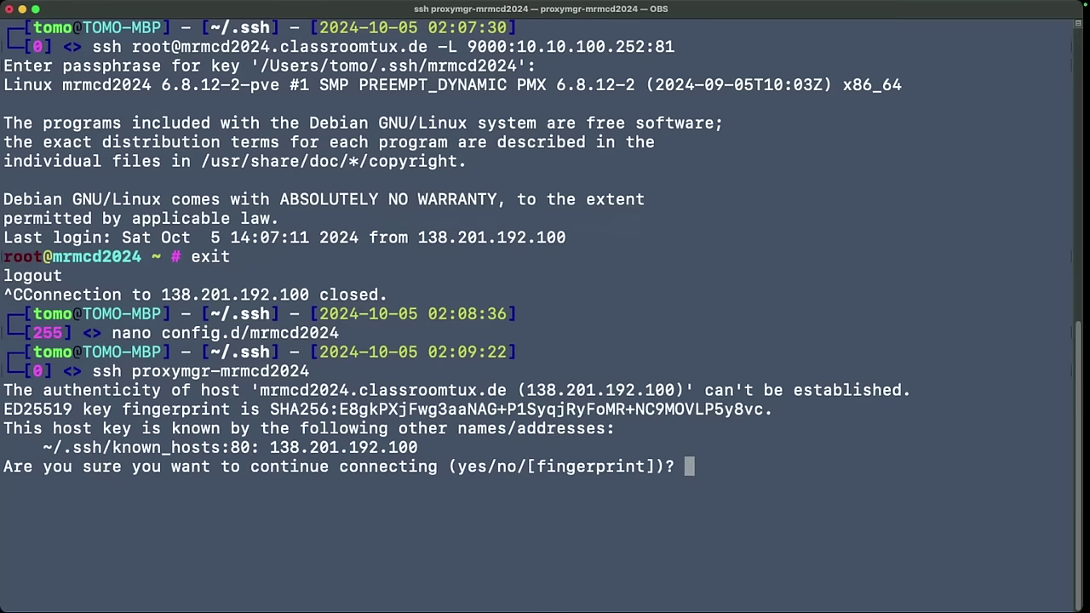
text(yes)
key(Return)
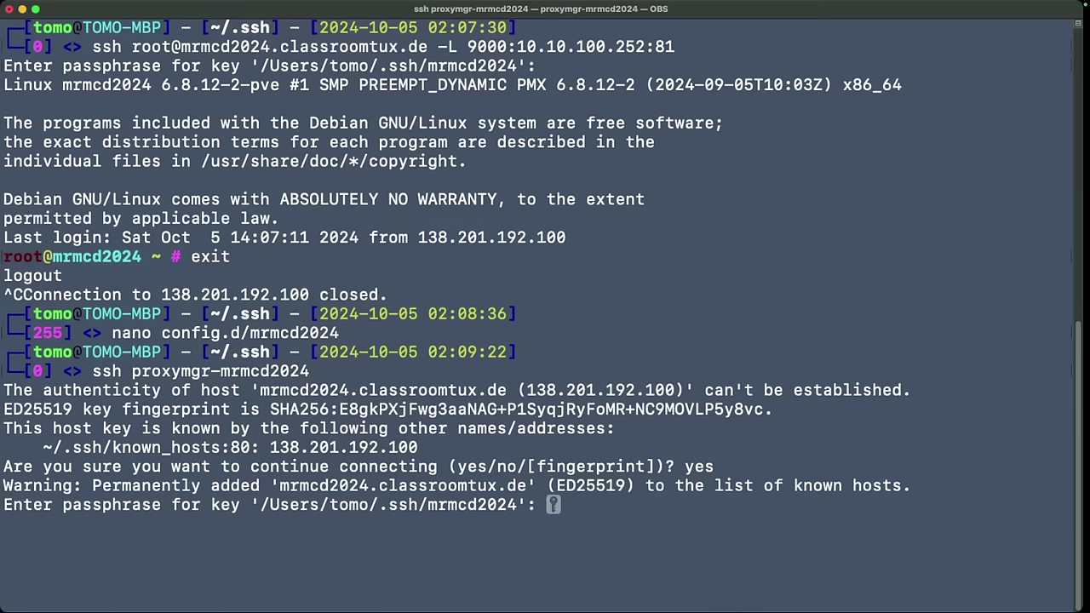
key(Return)
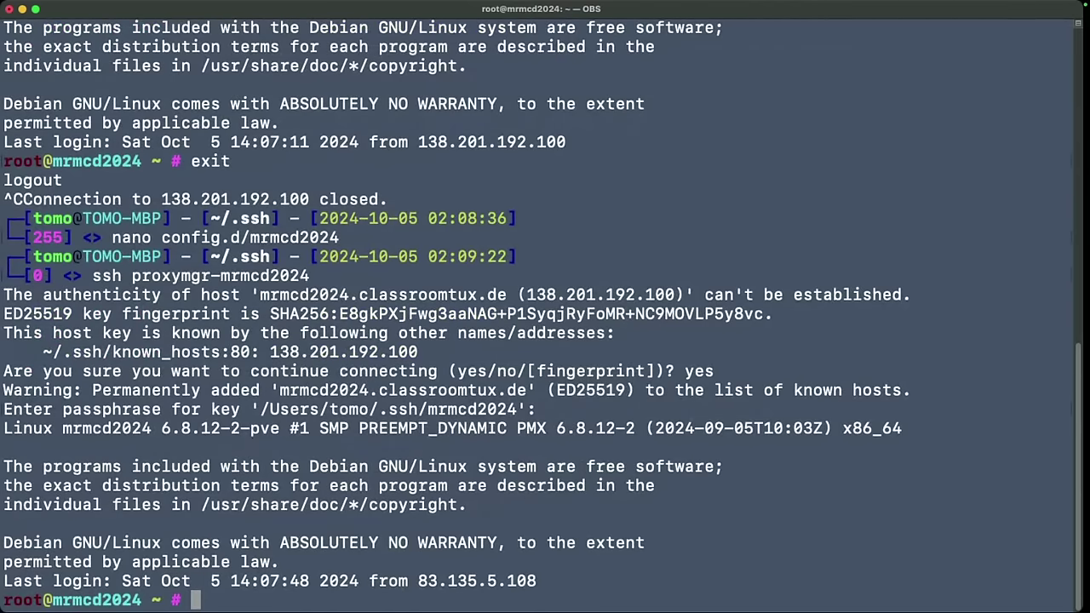
Step: Log out of the proxymgr-mrmcd2024 session and end the lingering connection
key(super+Tab)
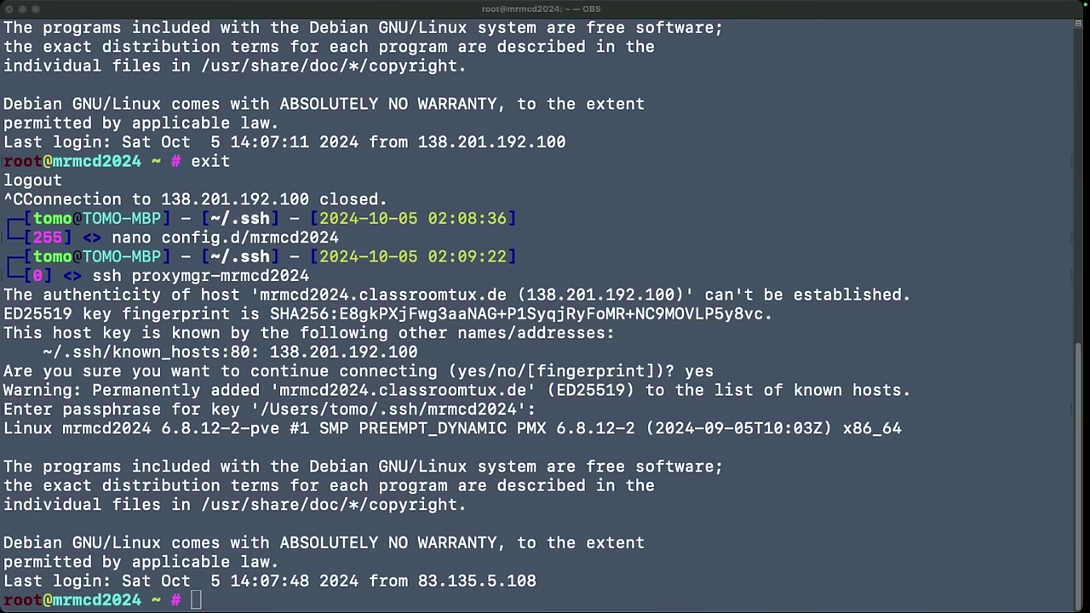
key(super+Tab)
text(exit)
key(Return)
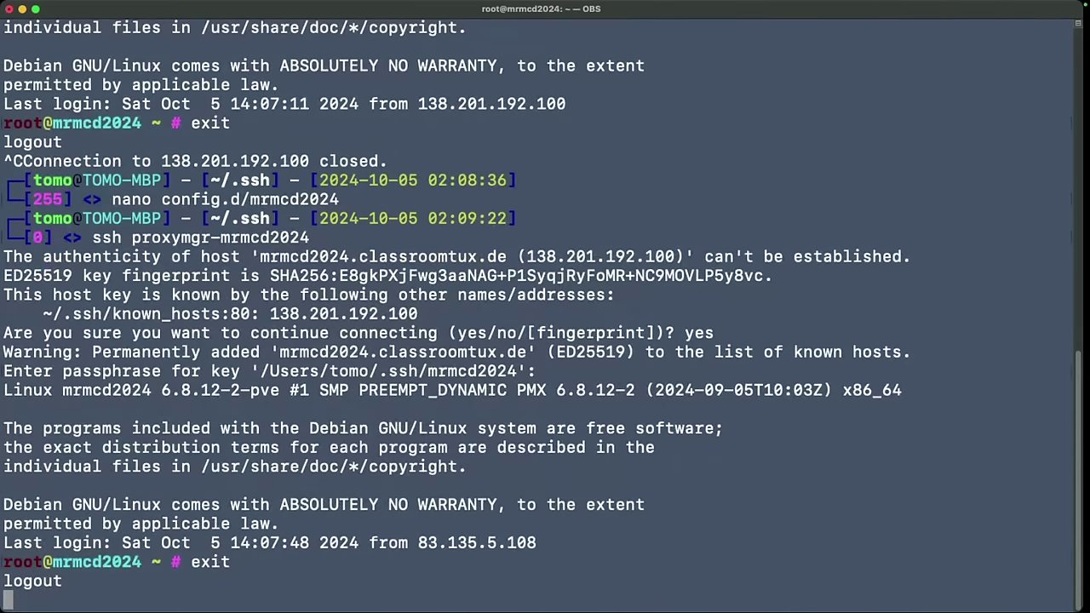
key(ctrl+c)
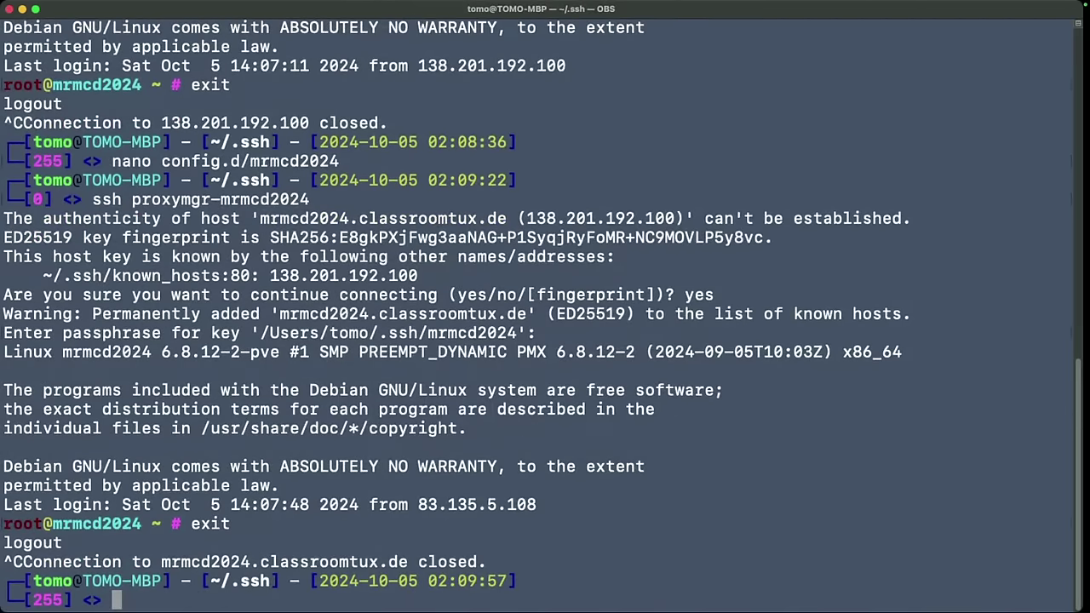
Step: Reconnect to proxymgr-mrmcd2024 and reload the dashboard at localhost:9000 through the tunnel
key(Up)
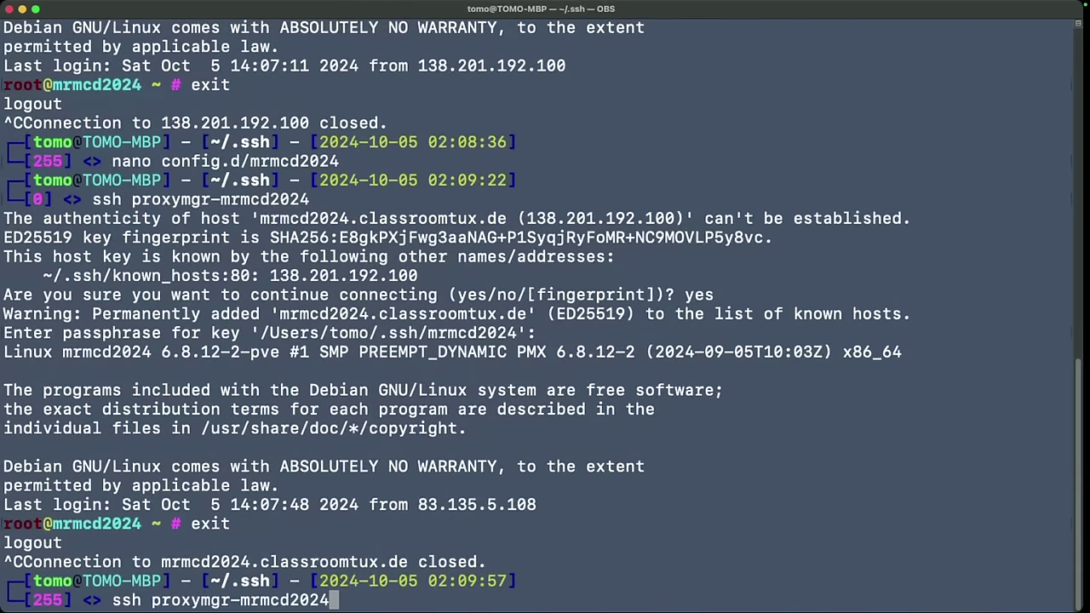
key(Return)
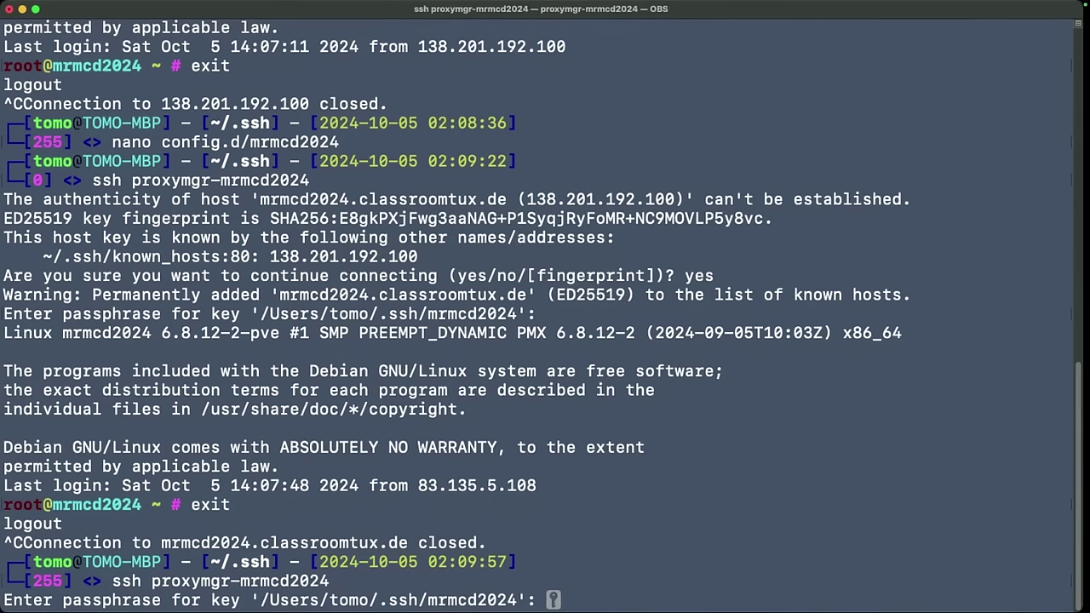
key(Return)
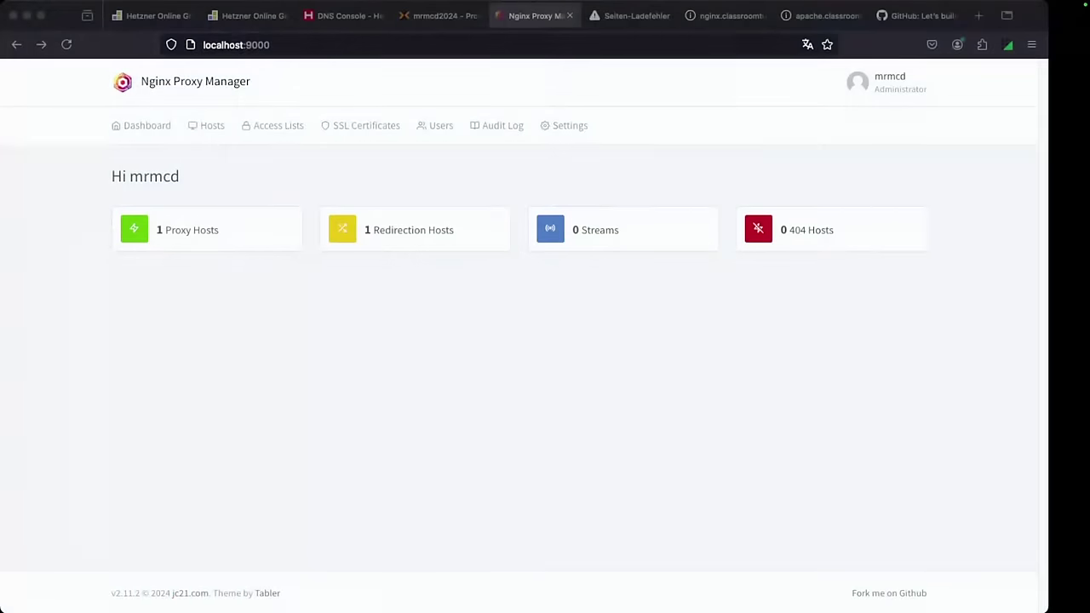
click(67, 44)
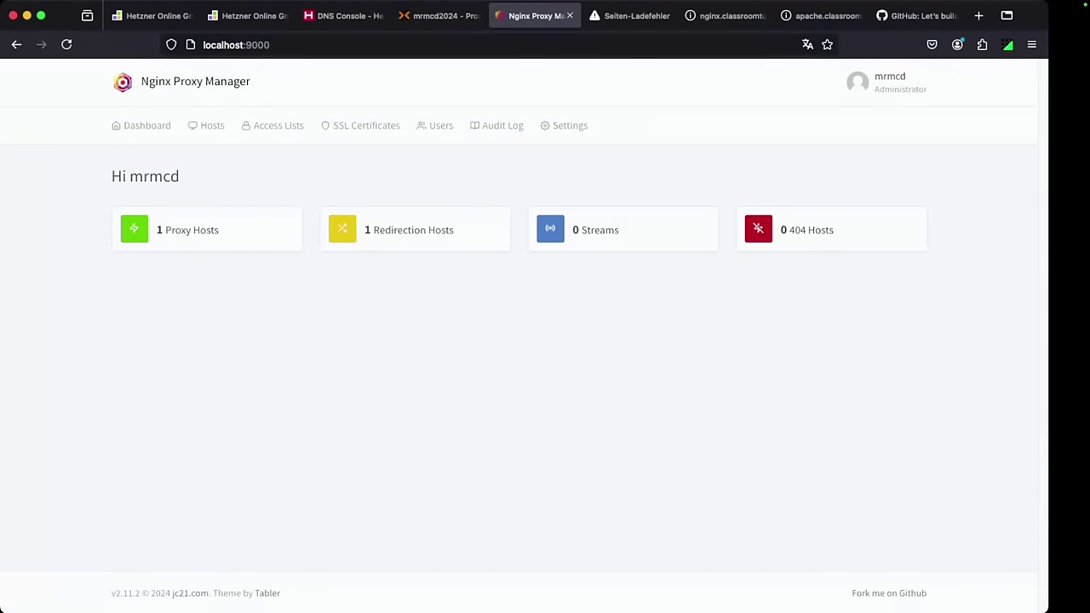
Step: Disconnect the tunnel and reload localhost:9000 to test it without the tunnel
key(super+Tab)
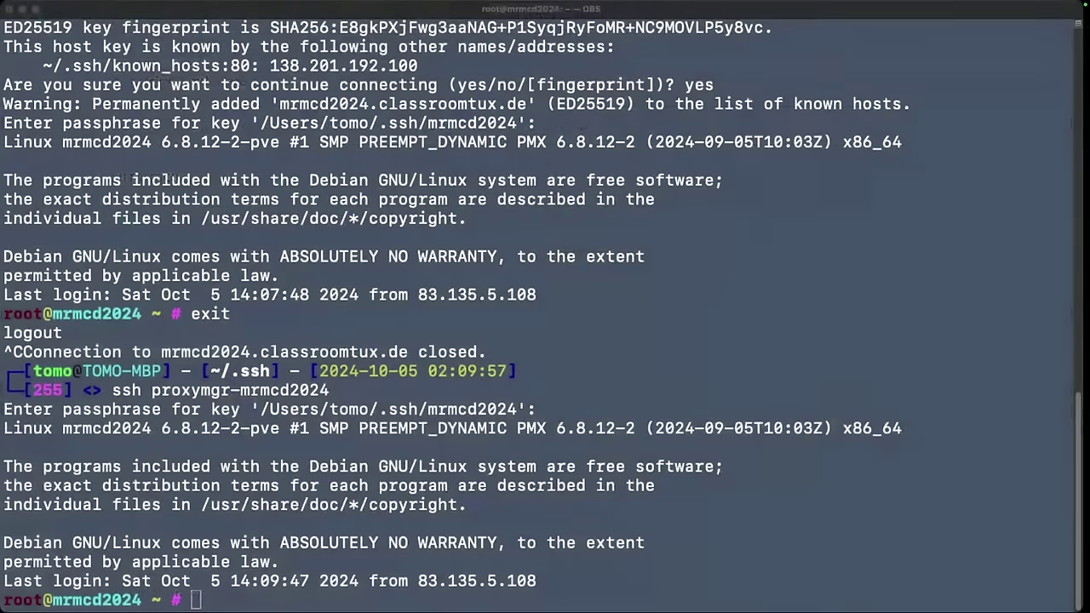
text(exit)
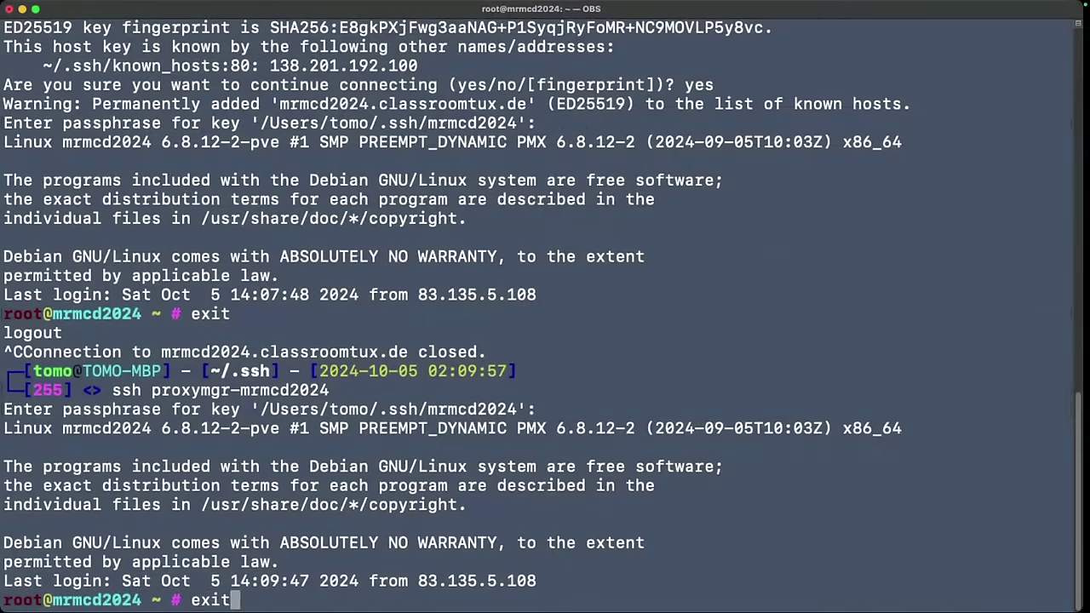
key(Return)
key(ctrl+c)
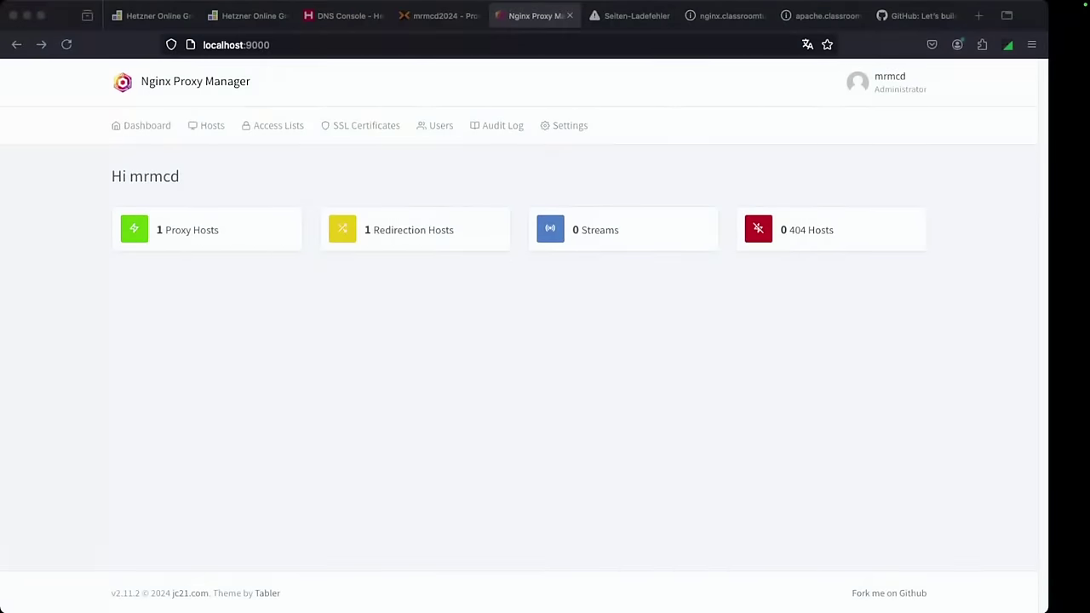
click(66, 44)
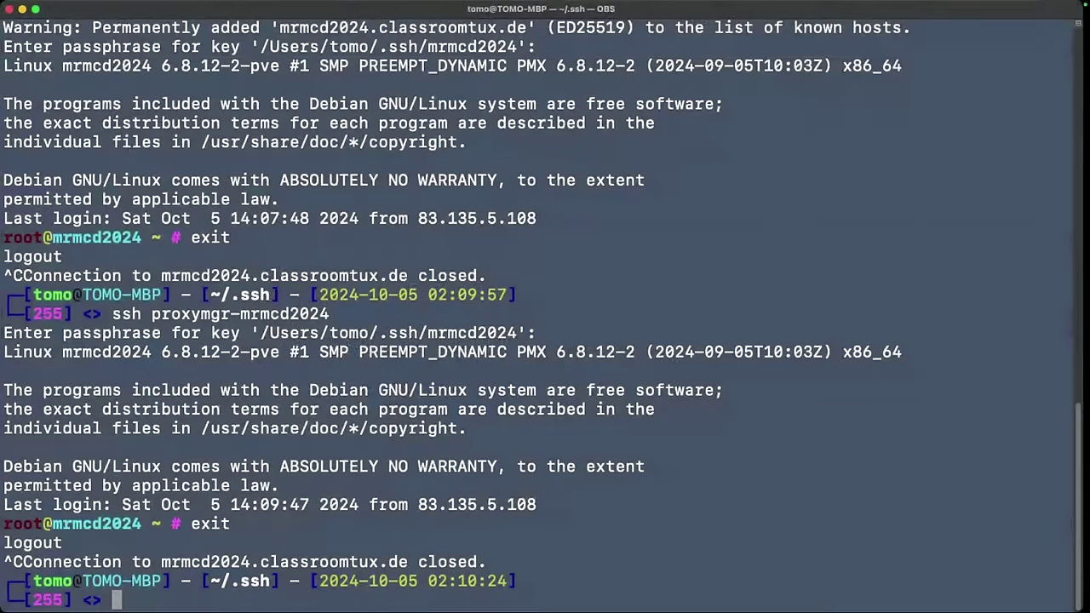
Step: Add the mrmcd2024 key to the SSH agent with its passphrase, then rerun ssh proxymgr-mrmcd2024
text(ssh-add)
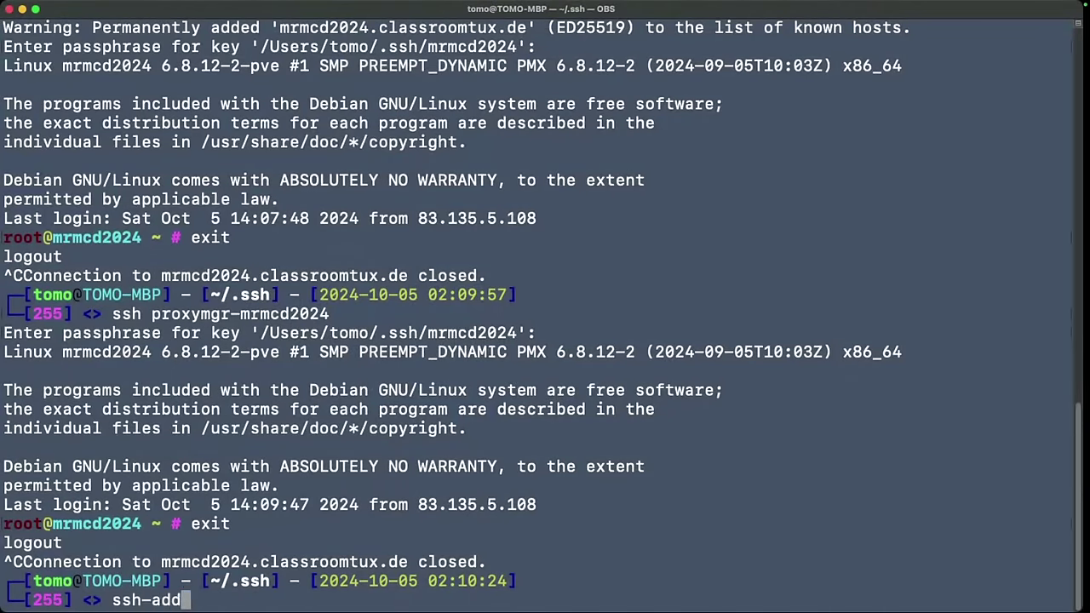
text( mrmcd2024)
key(Return)
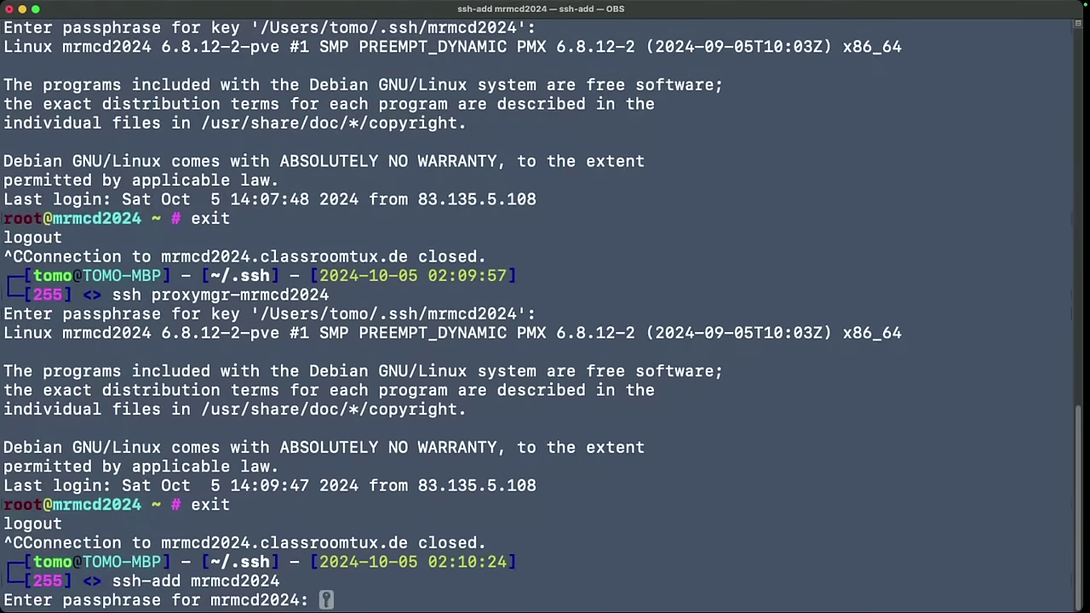
key(Return)
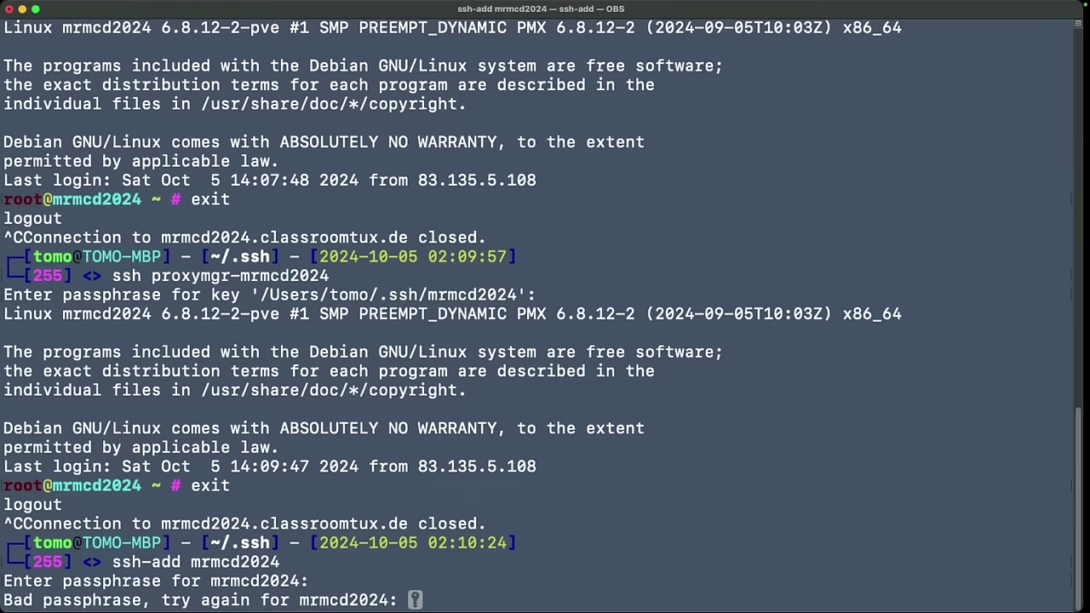
key(Return)
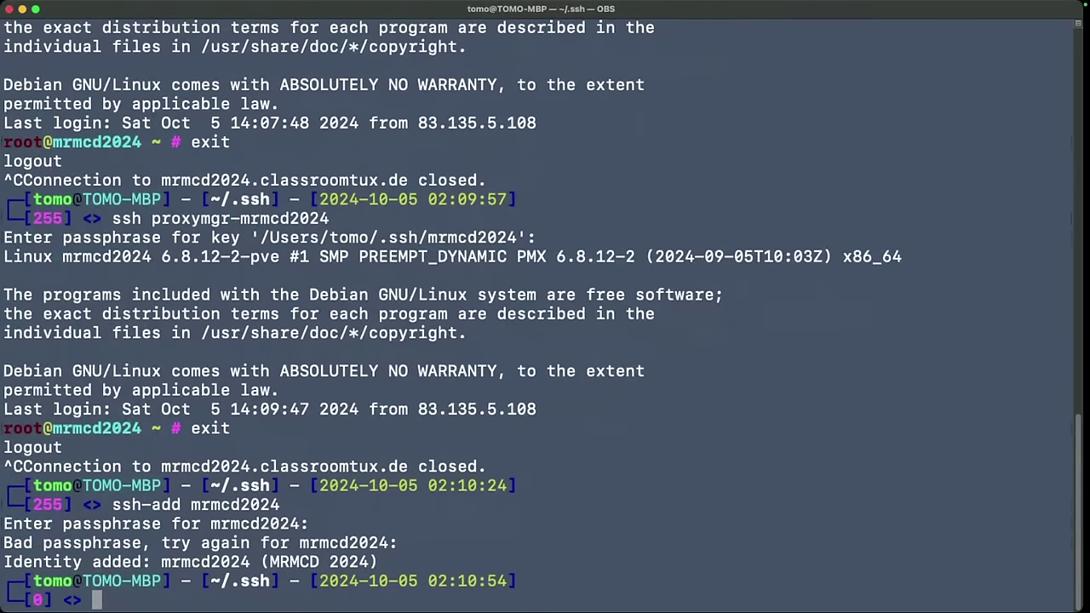
key(Up)
key(Up)
key(Return)
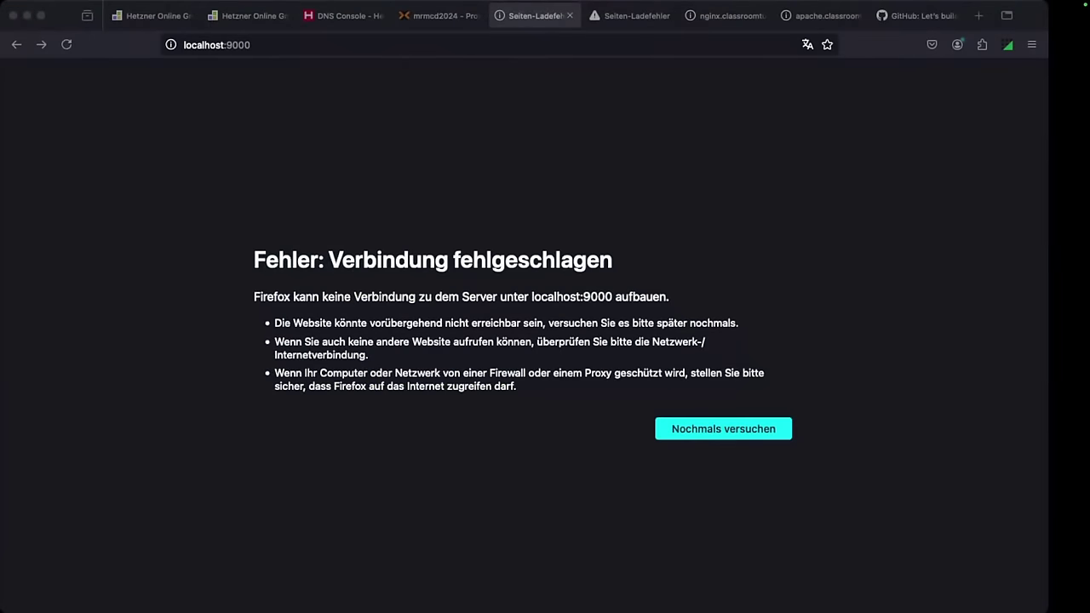
Step: Reload localhost:9000 and open the '1 Proxy Hosts' card from the dashboard
click(67, 44)
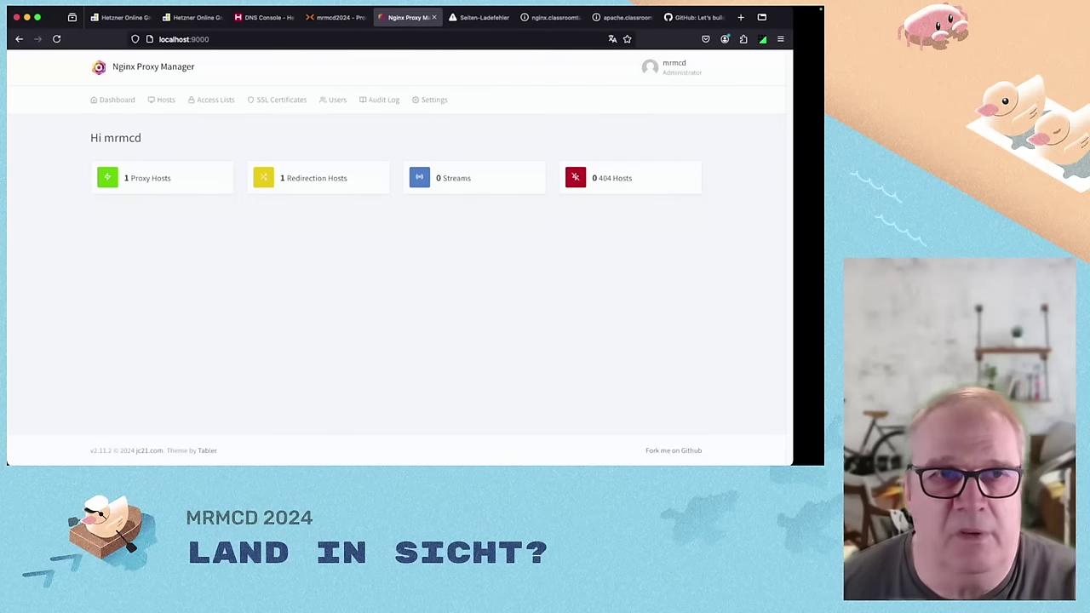
key(super+Tab)
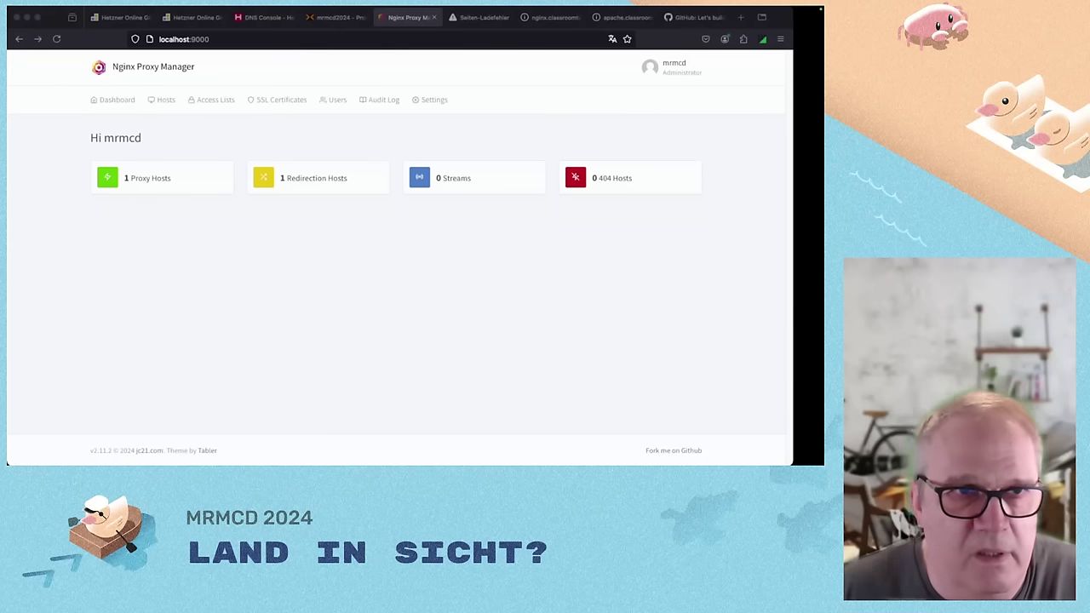
key(super+Tab)
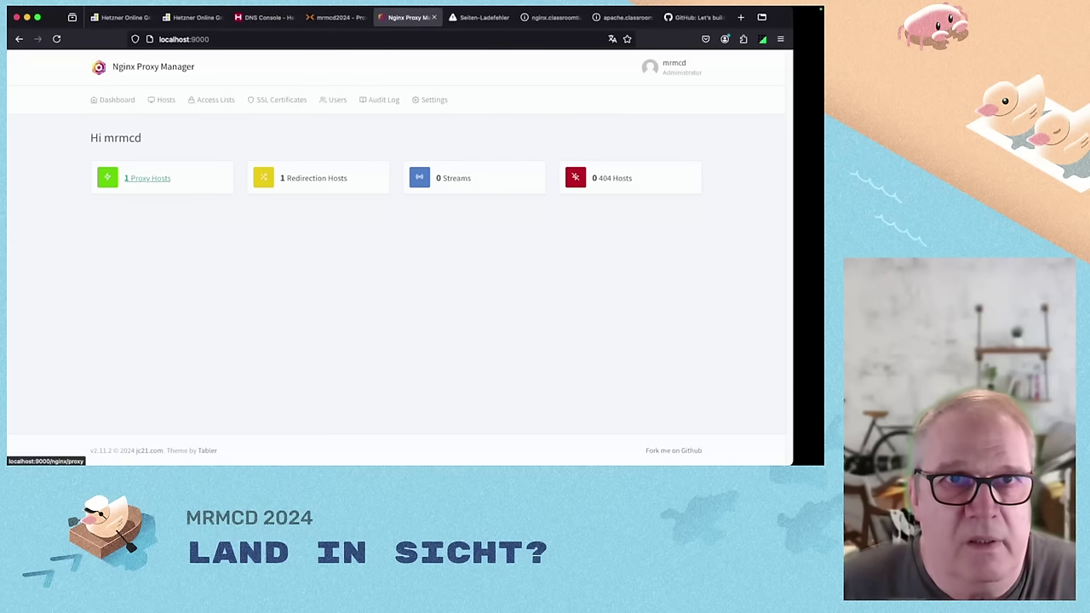
click(149, 178)
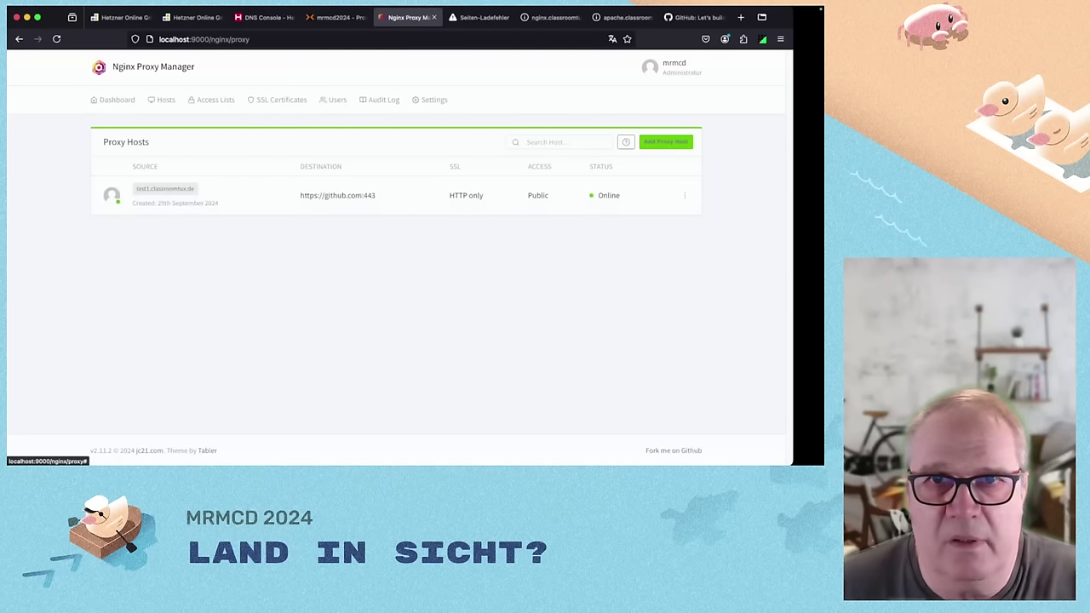
Step: Start a new proxy host with domain name proxymgr.classroomtux.de
click(666, 141)
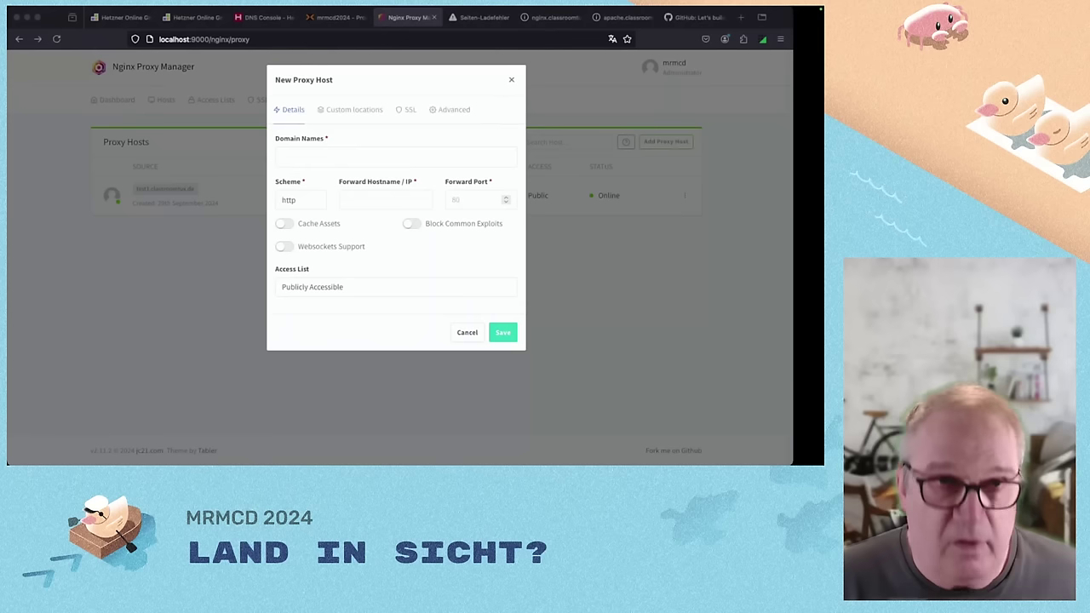
click(395, 157)
text(proxymgr.classroomtux.de)
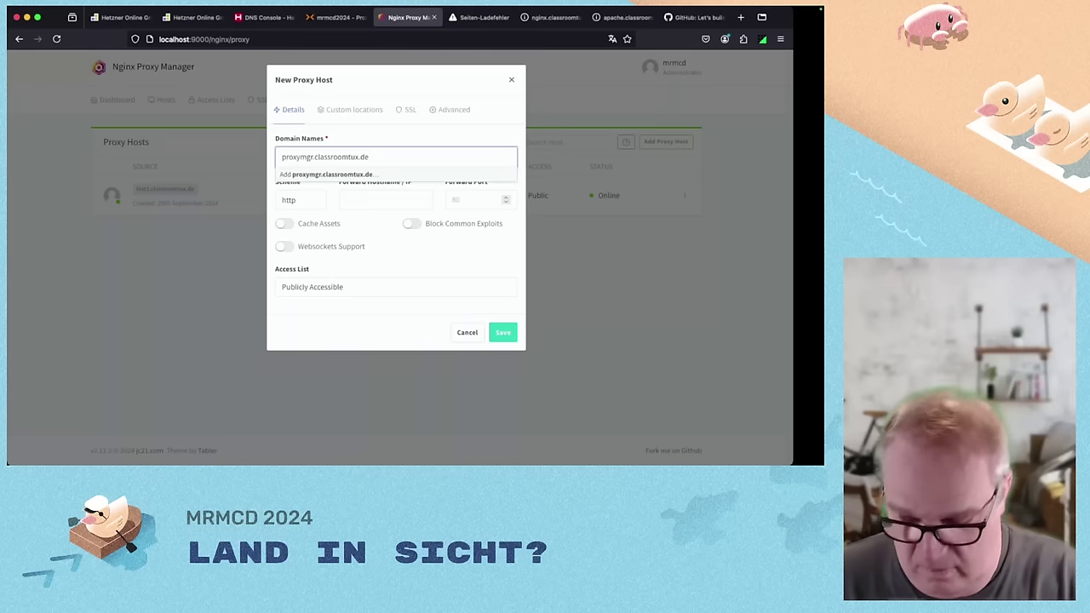
key(Return)
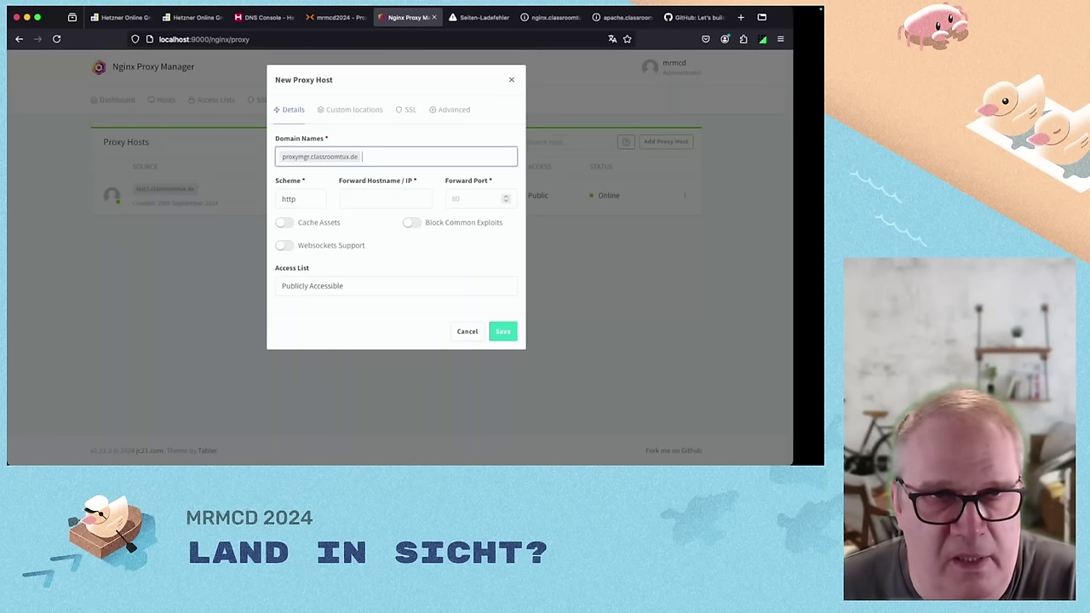
Step: Forward it to hostname 10.10.100.252 on port 81 and save the host
click(383, 198)
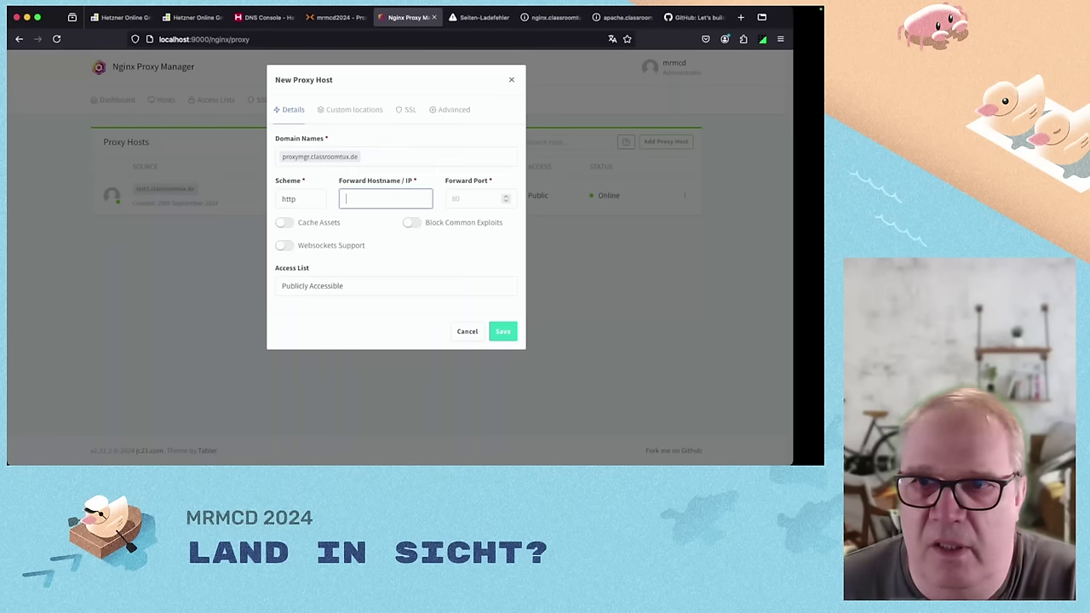
key(super+Tab)
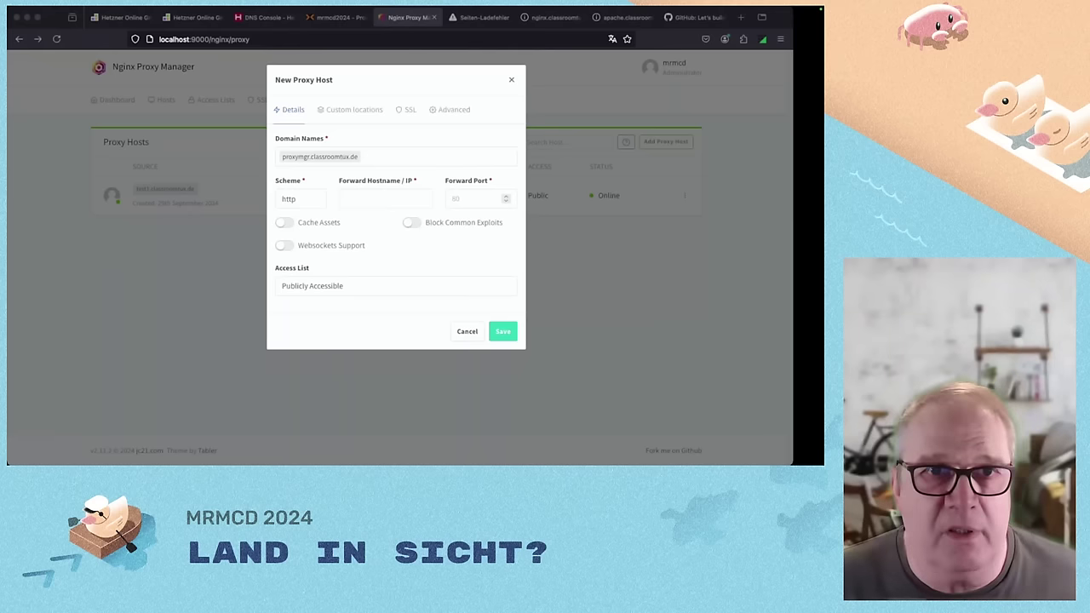
key(super+Tab)
text(10.10.100.252)
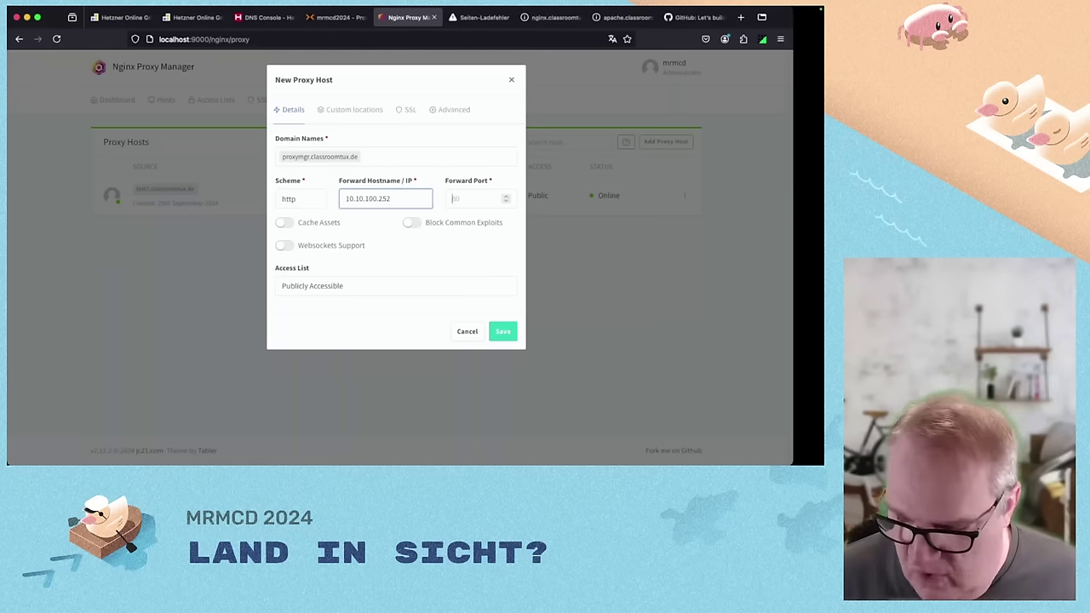
click(477, 198)
text(81)
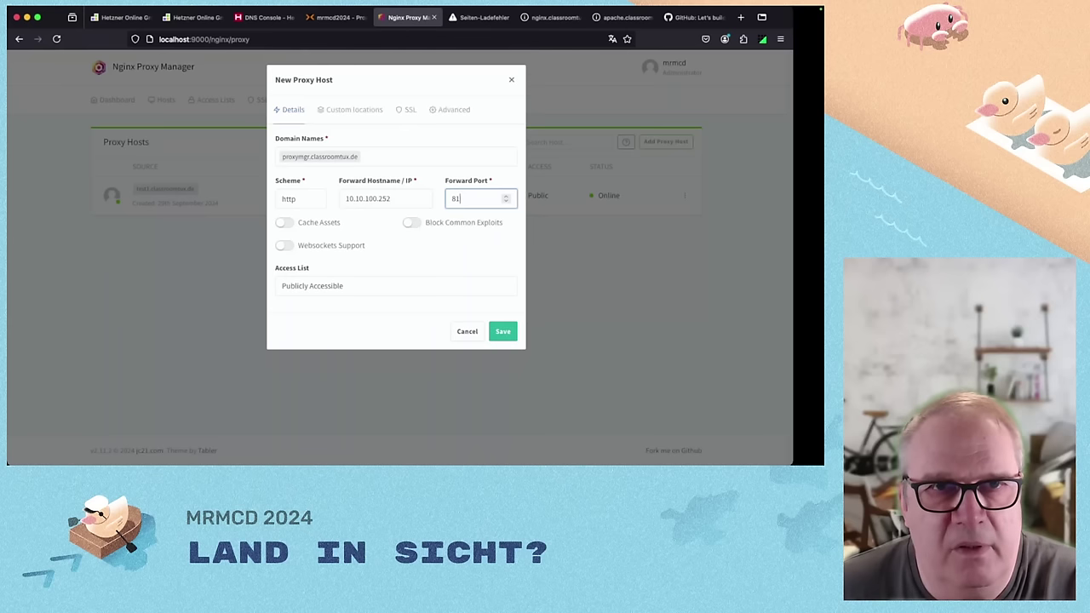
key(Return)
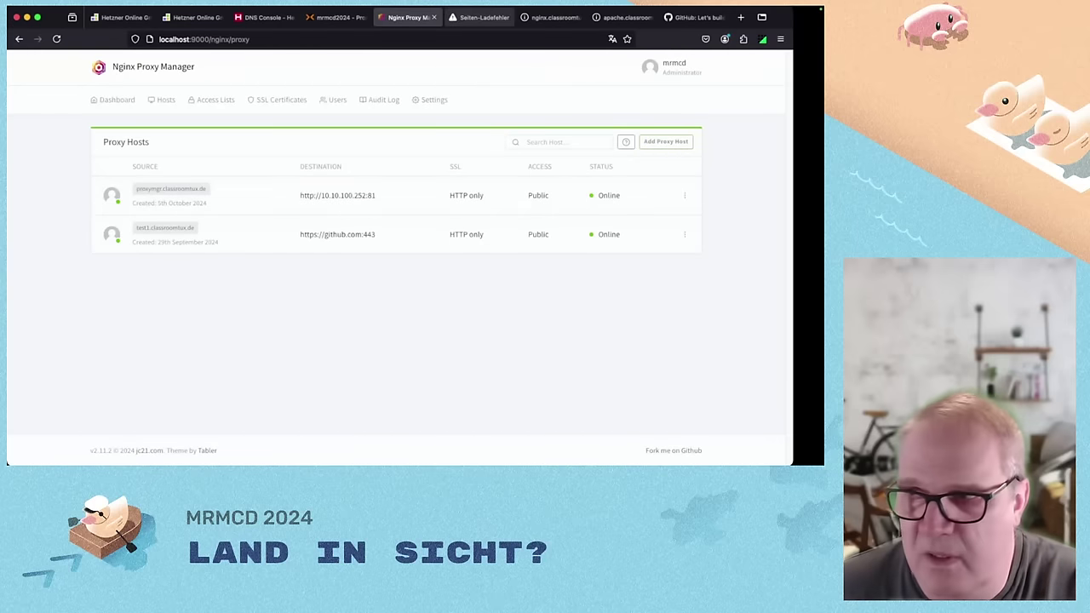
click(482, 17)
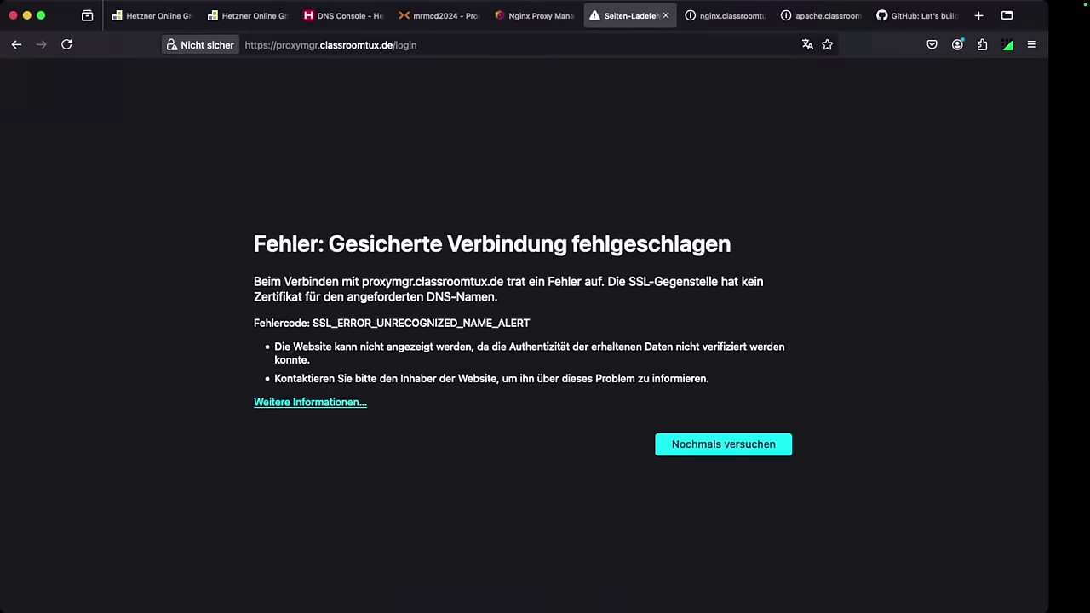
Step: Retest the proxymgr site, then open the proxymgr.classroomtux.de host for editing
click(66, 44)
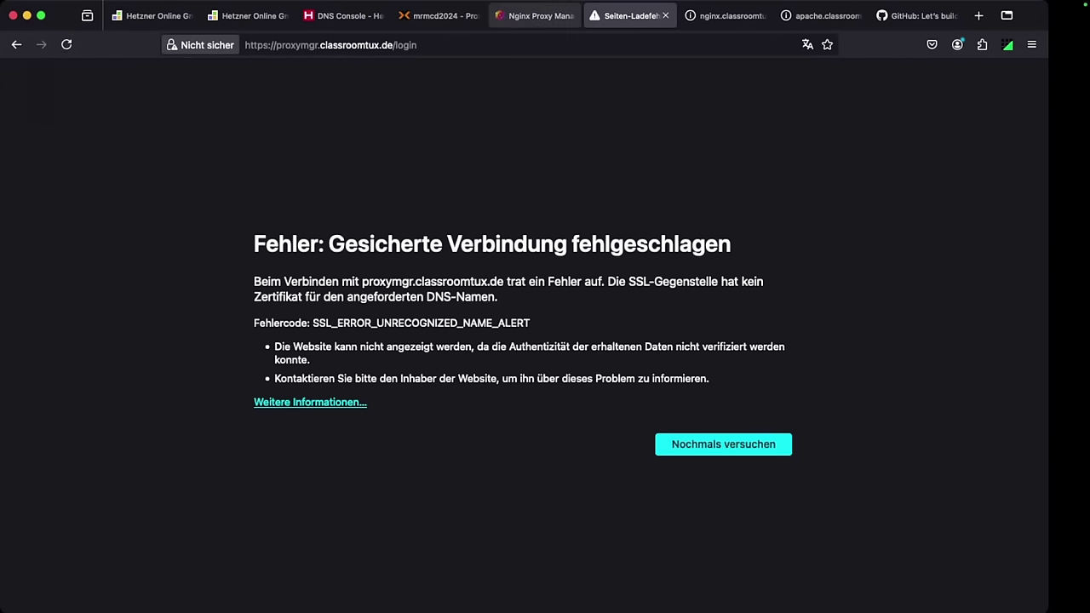
click(534, 16)
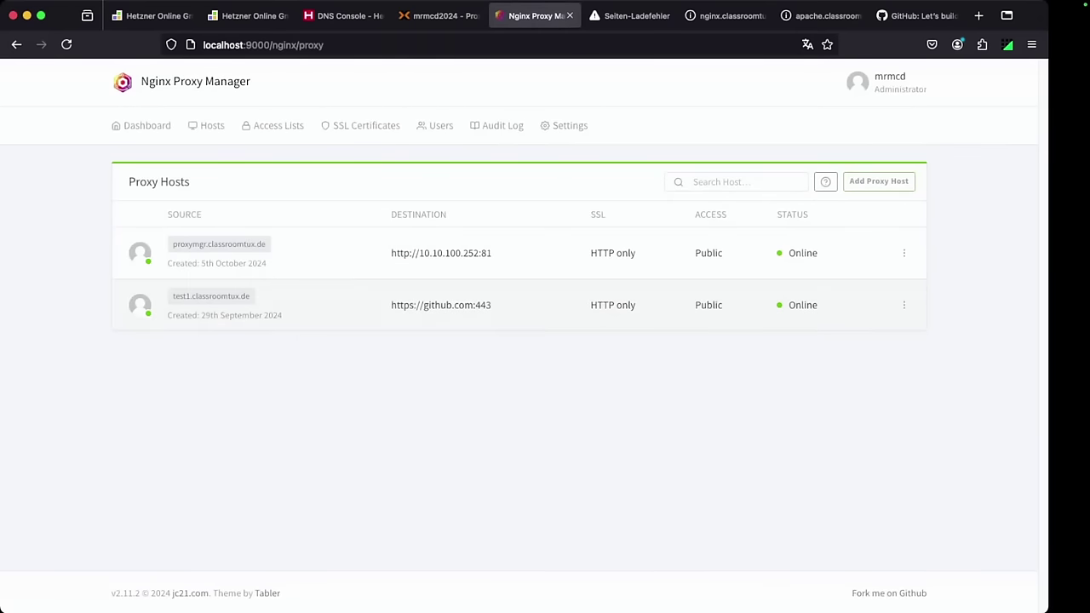
click(903, 253)
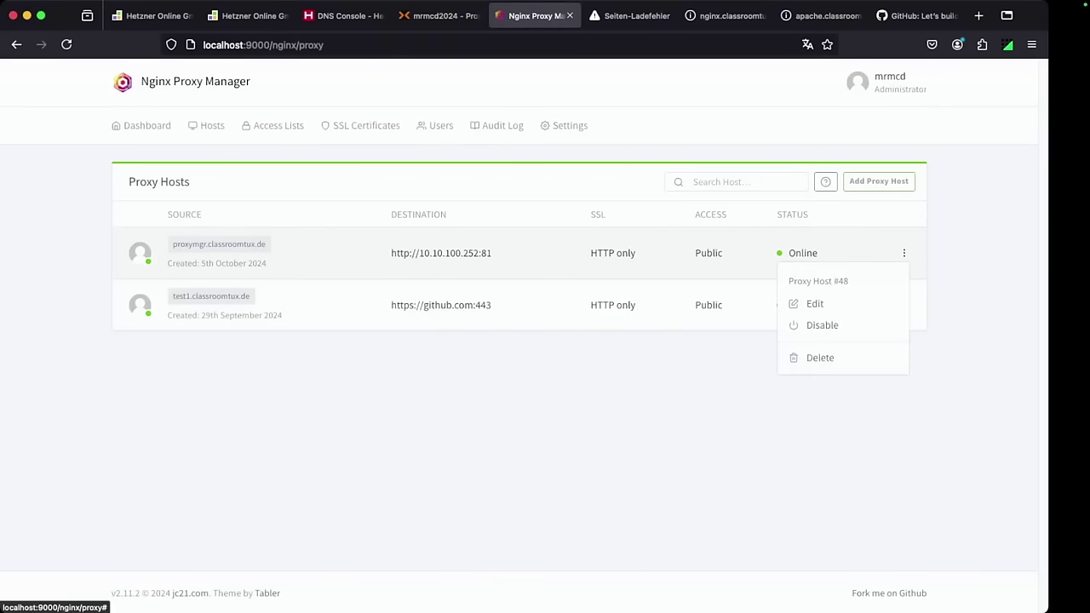
click(814, 303)
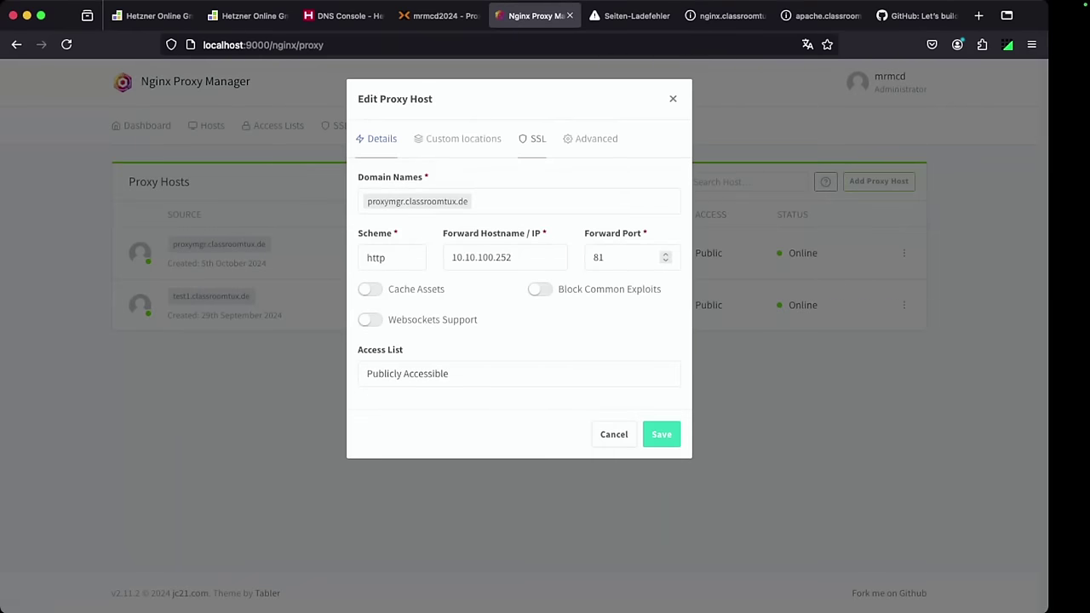
Step: Choose the proxymgr.classroomtux.de SSL certificate and switch on Force SSL
click(532, 138)
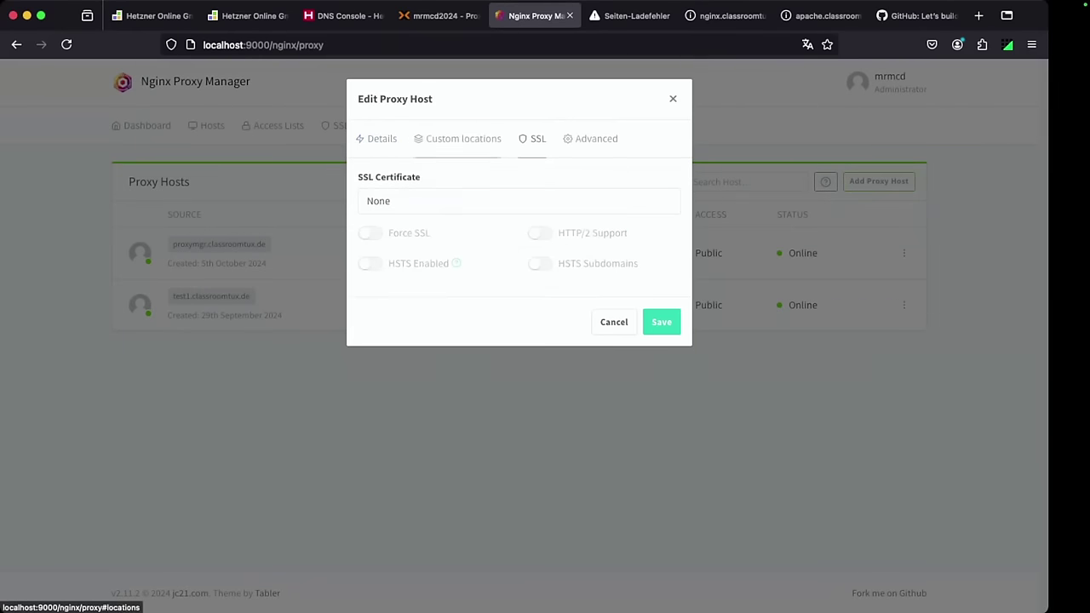
click(520, 201)
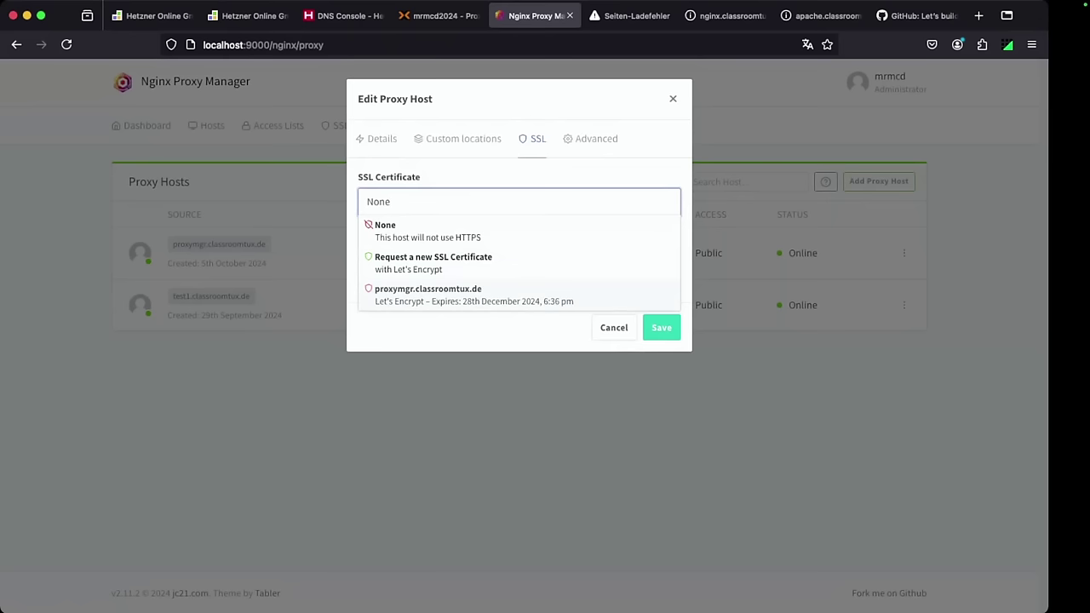
click(427, 293)
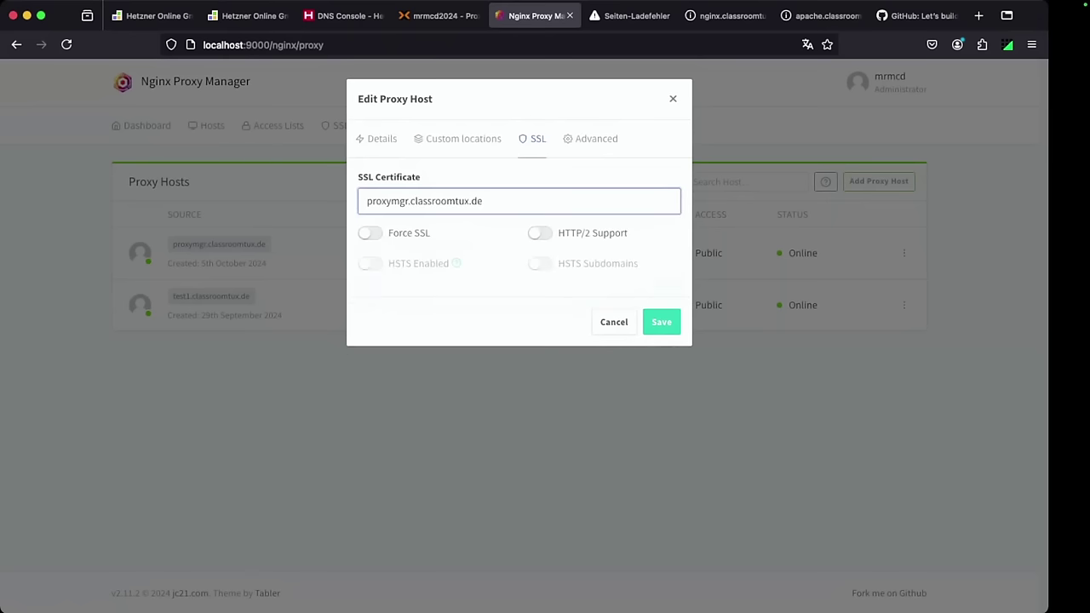
click(370, 232)
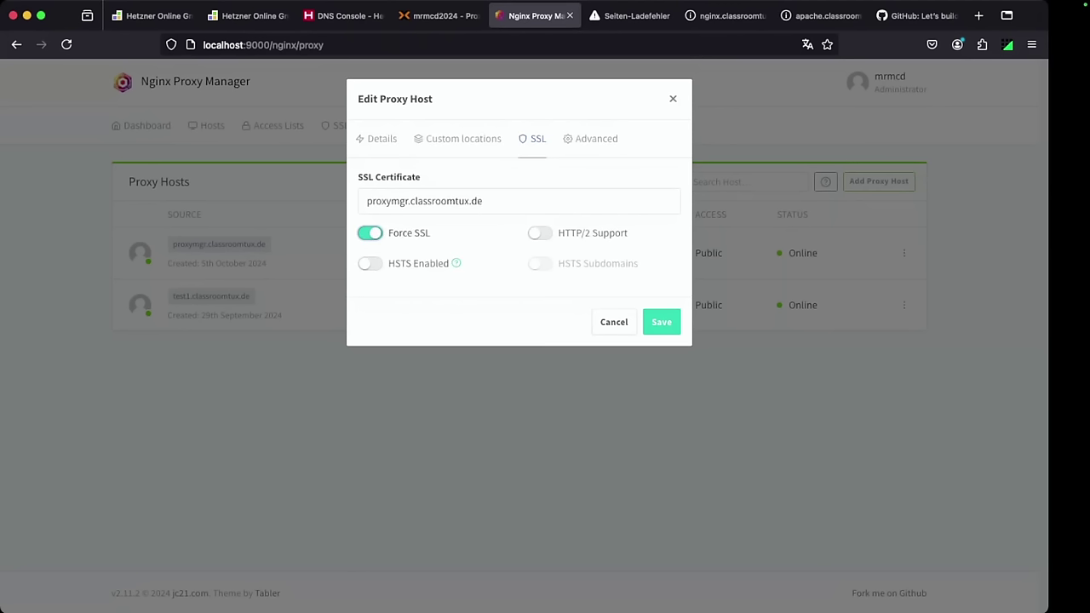